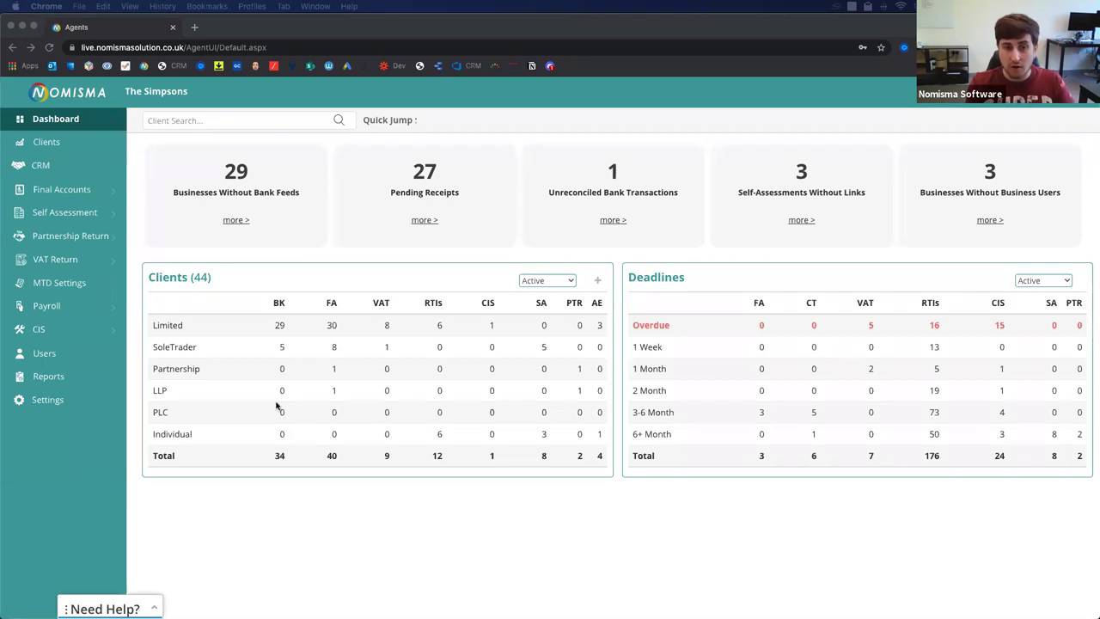
From the dashboard's SoleTrader SA count (5), list the five sole-trader Self Assessment clients.
click(521, 496)
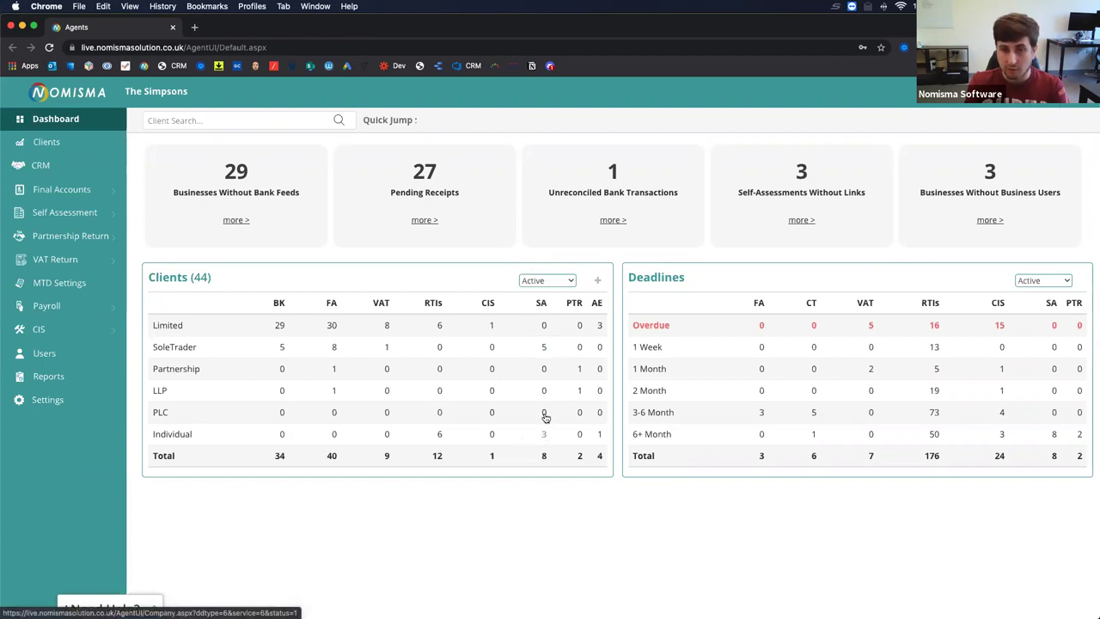
click(544, 348)
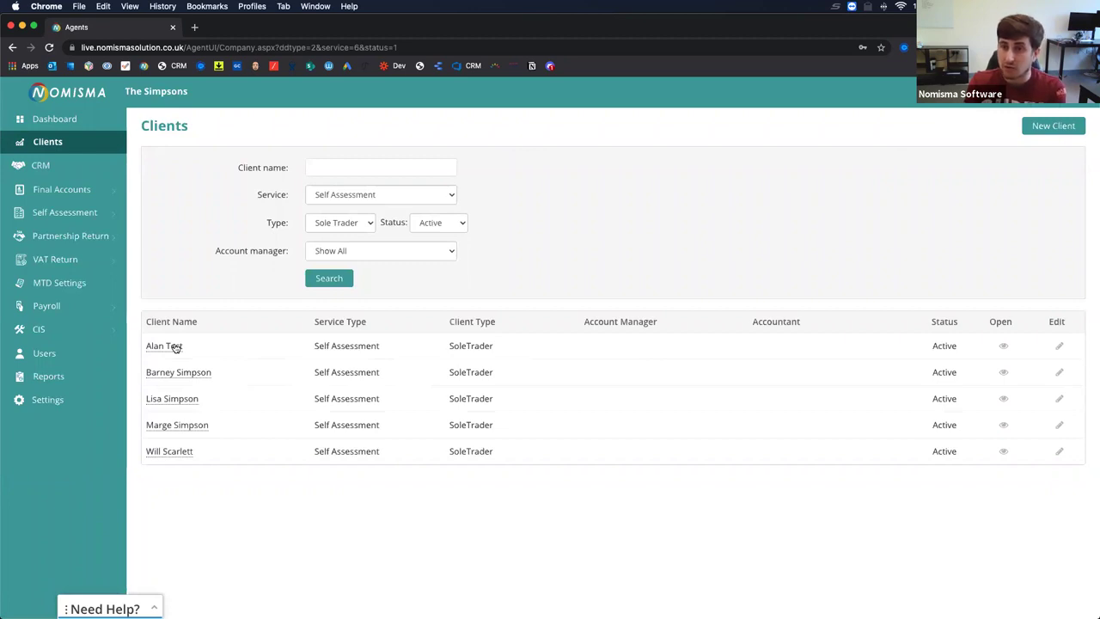
click(172, 346)
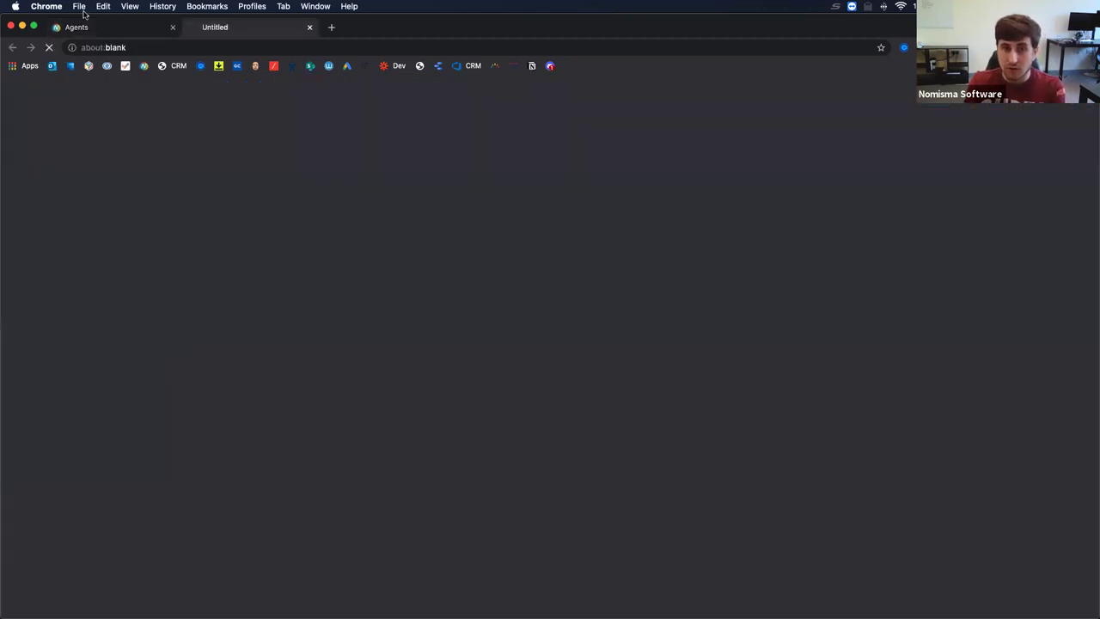
click(85, 30)
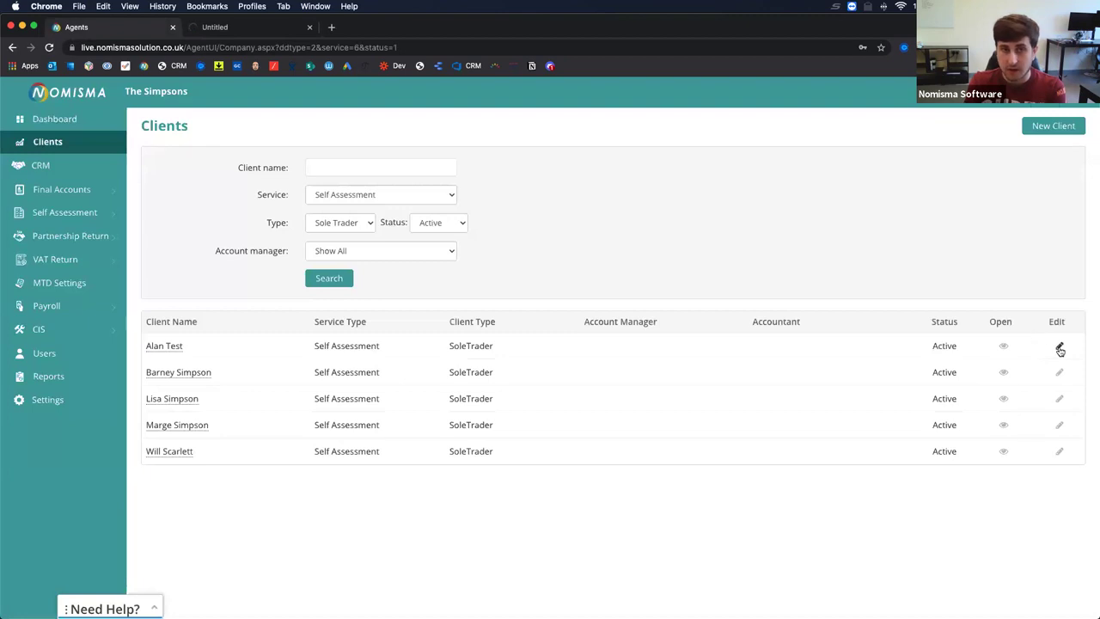
click(228, 27)
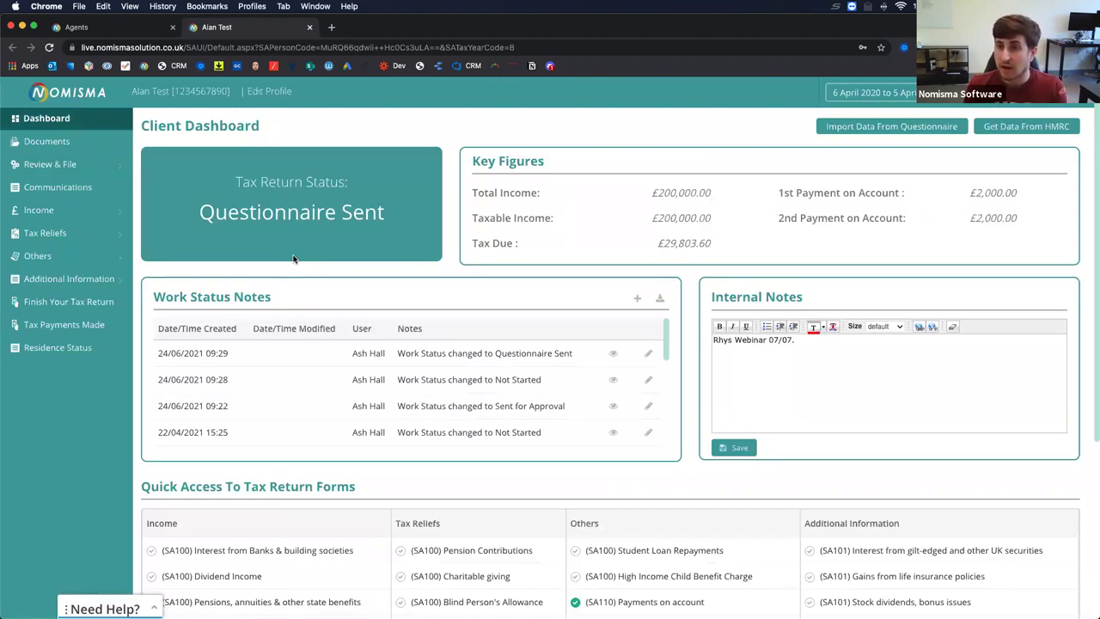
click(310, 27)
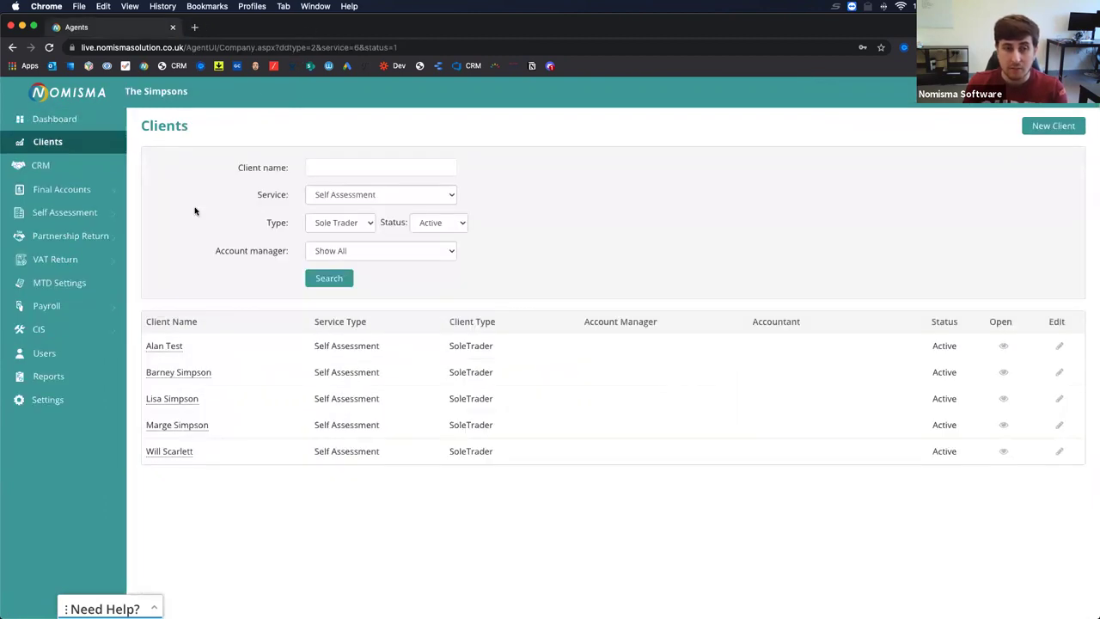
click(88, 213)
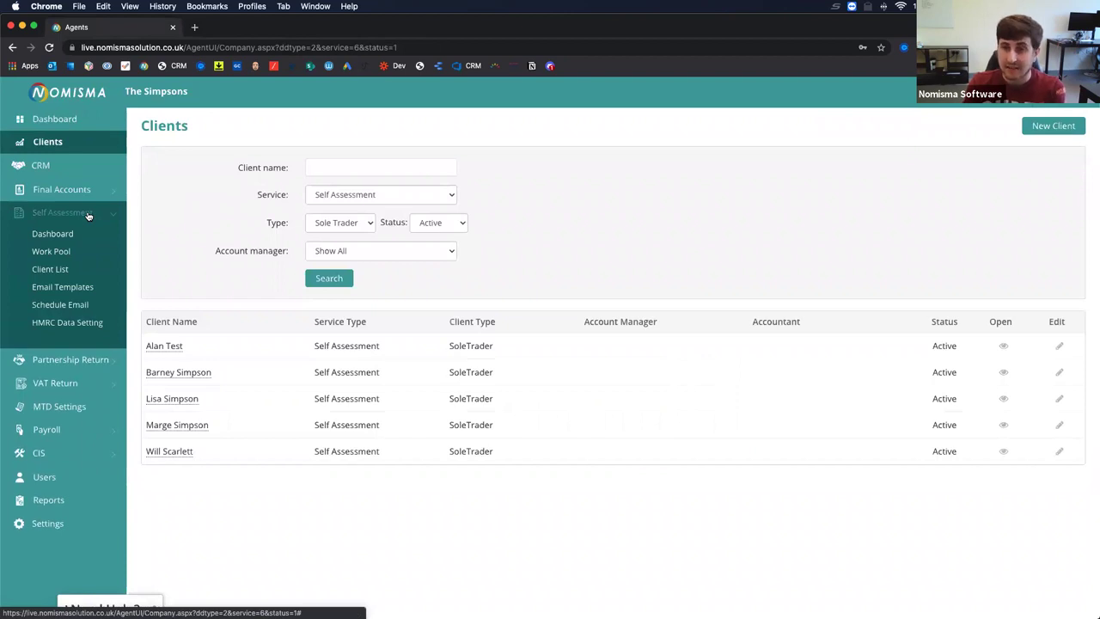
Open the 2020–21 Self Assessment dashboard and review its status cards and assignee table.
click(58, 234)
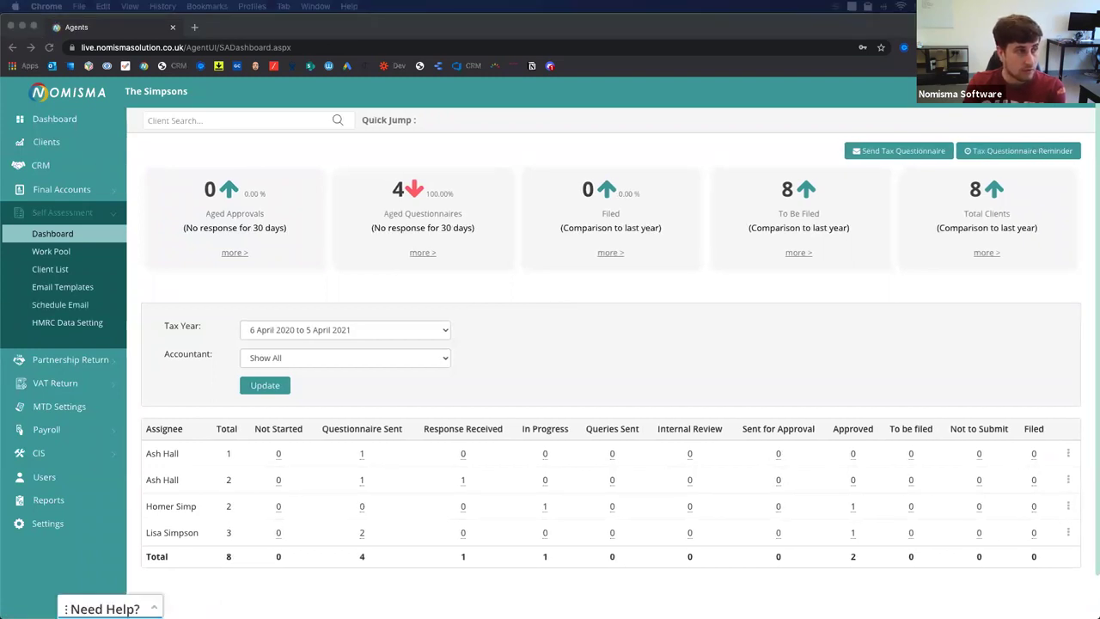
click(609, 303)
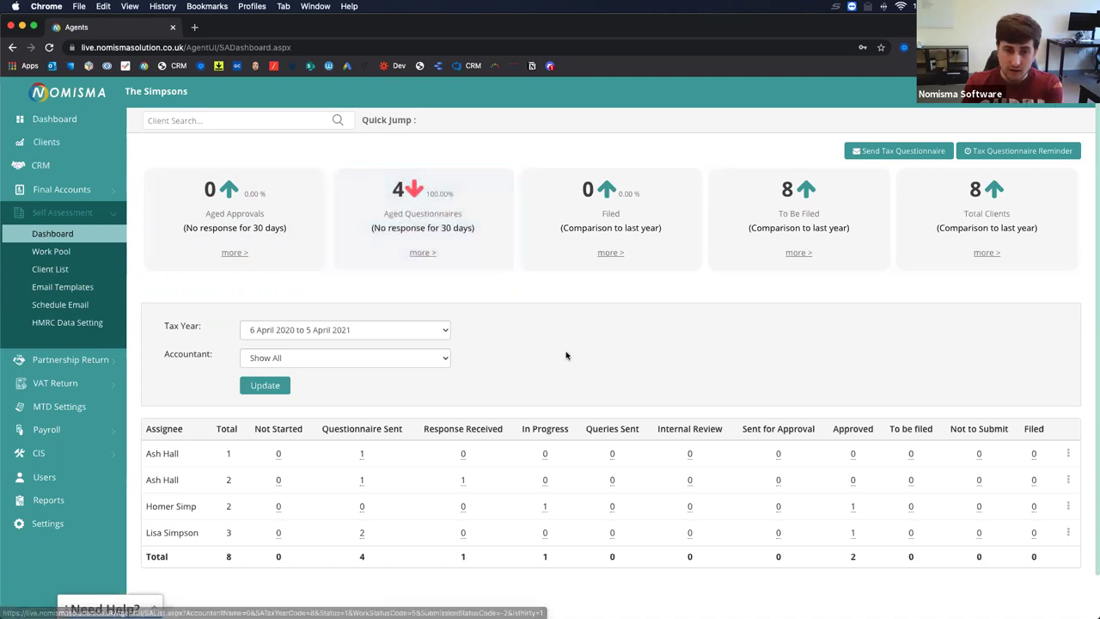
scroll(559, 352, down, 1)
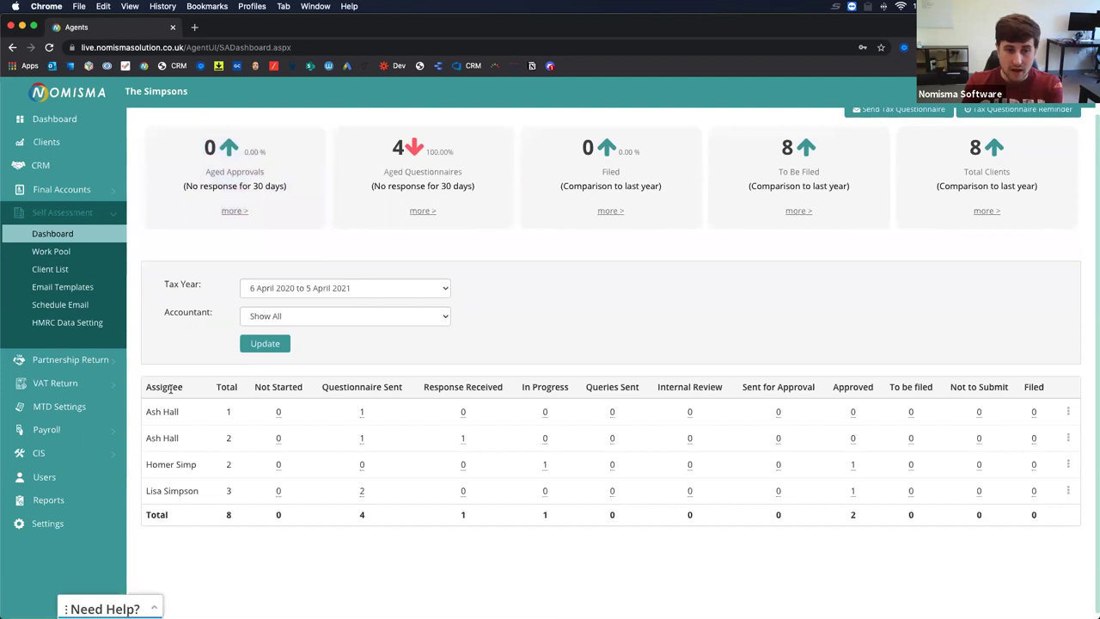
scroll(173, 460, up, 1)
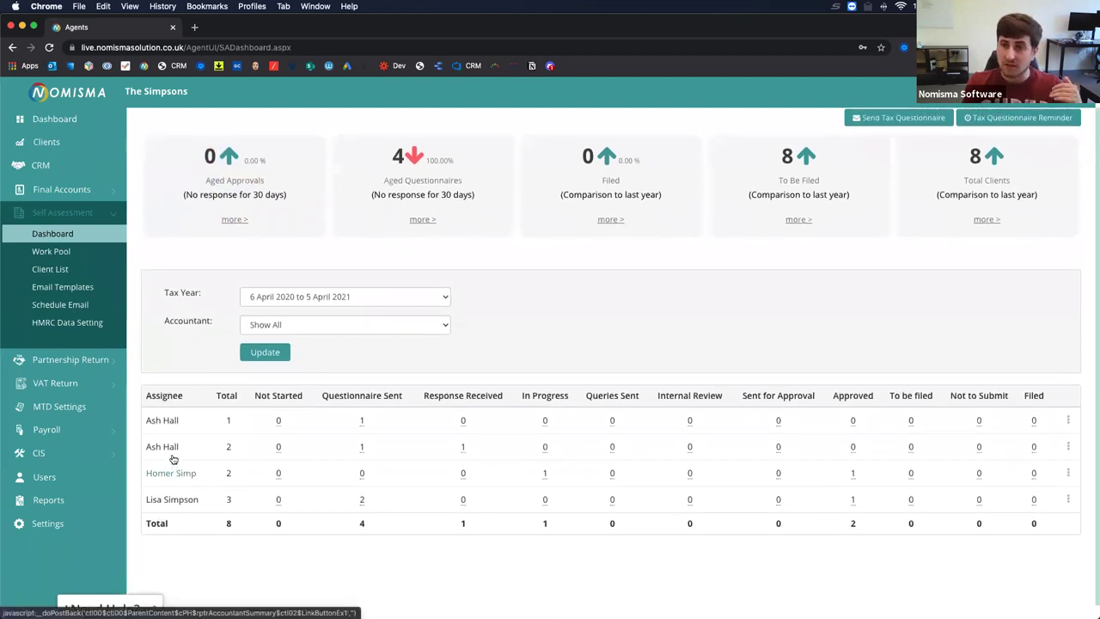
scroll(172, 460, up, 1)
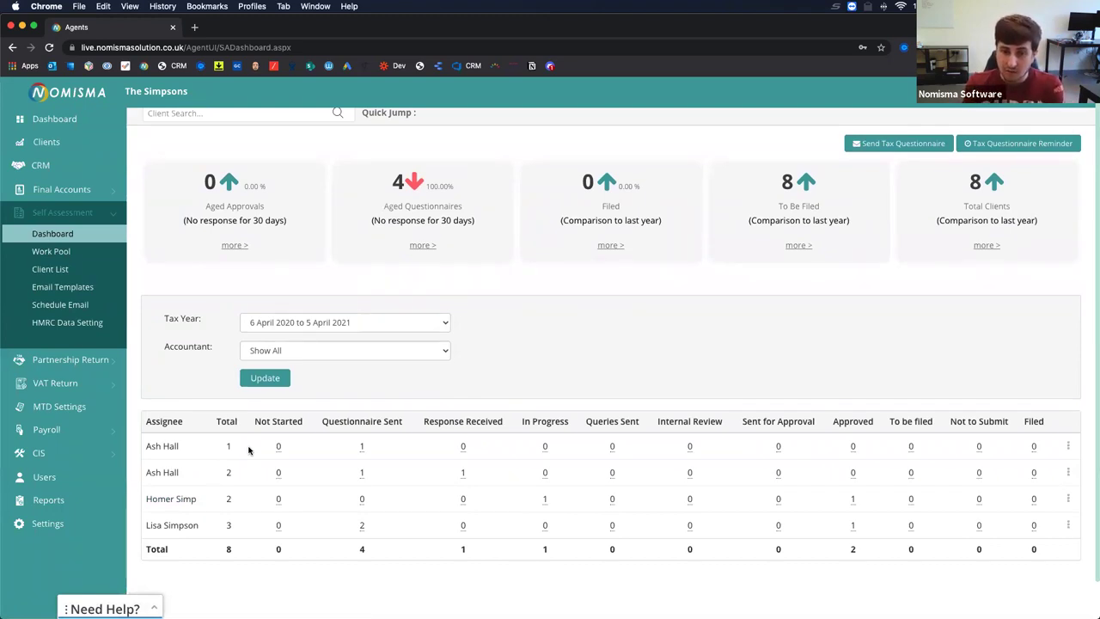
scroll(248, 449, up, 1)
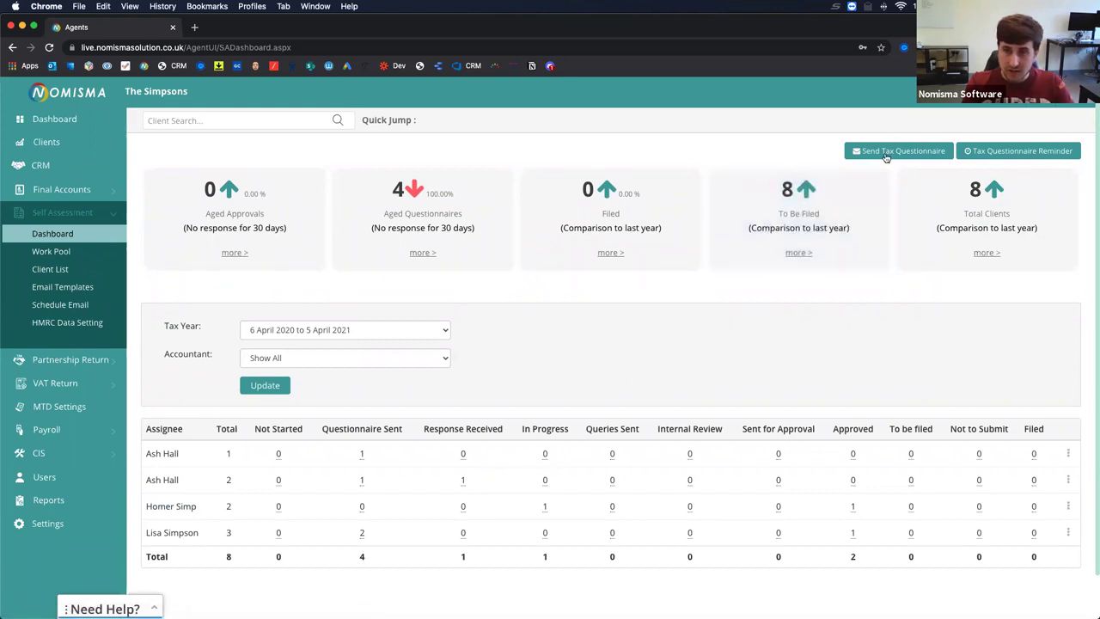
Change the first assignee's Questionnaire Sent client to the Not Started work status.
click(363, 455)
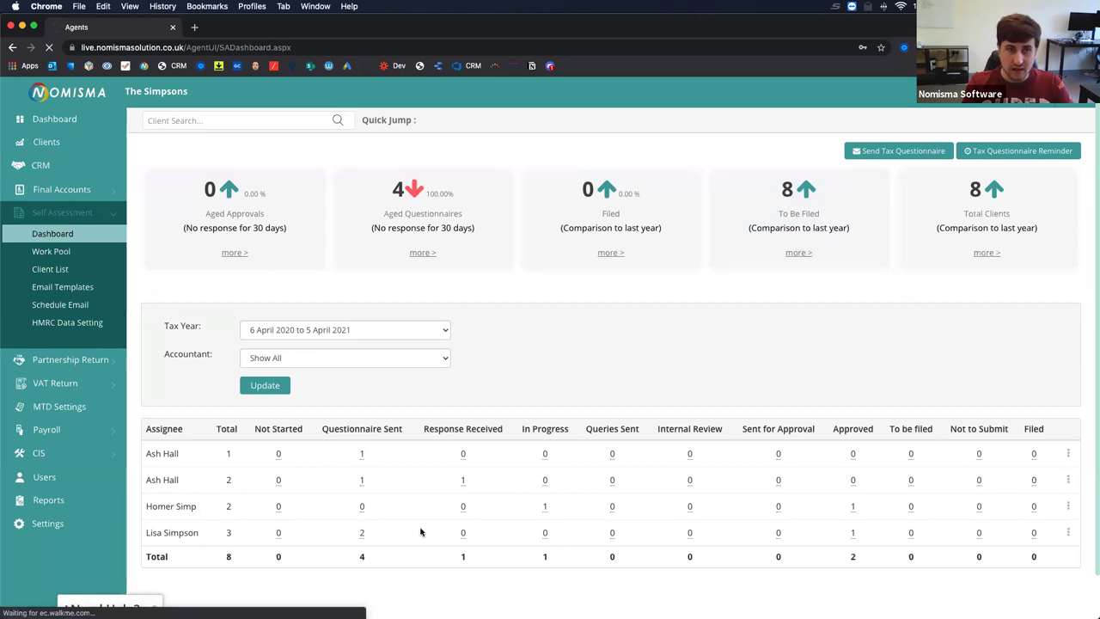
click(959, 422)
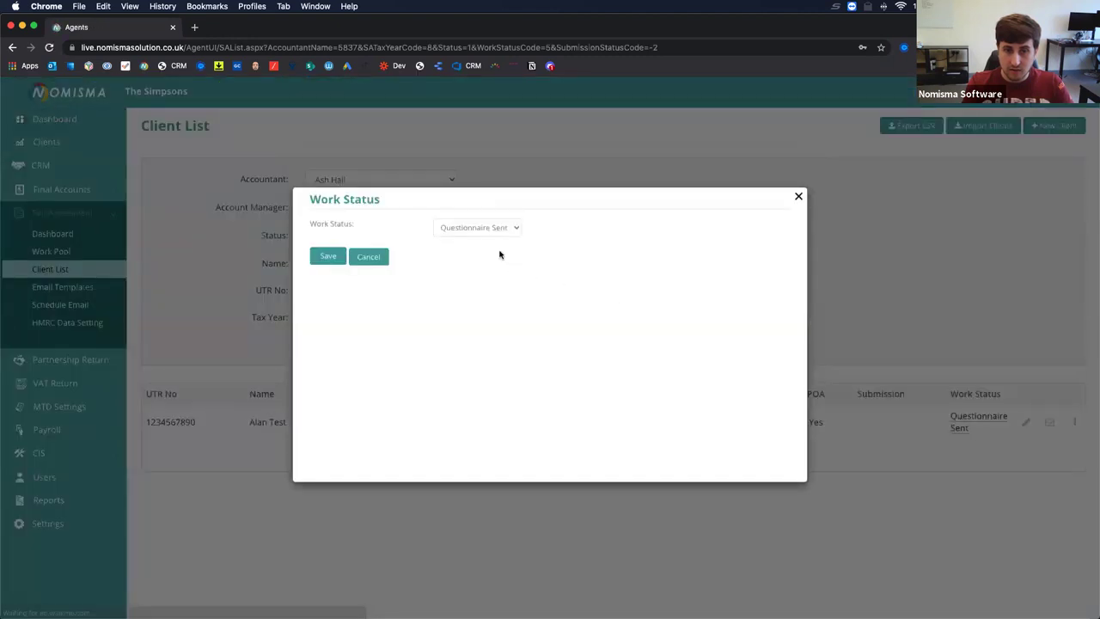
click(491, 227)
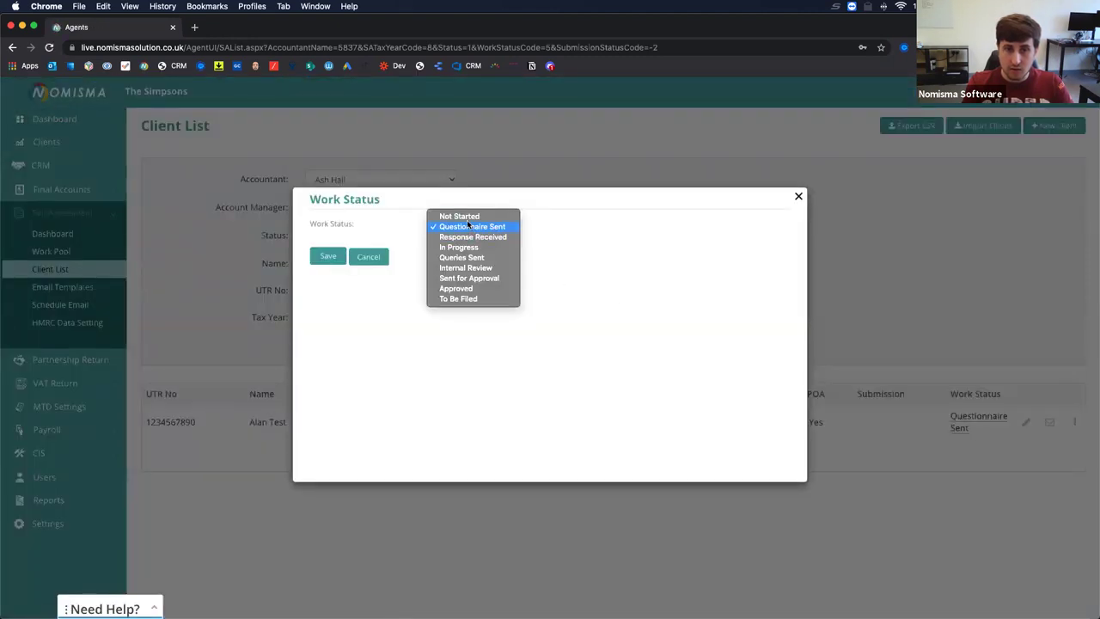
click(466, 216)
click(325, 259)
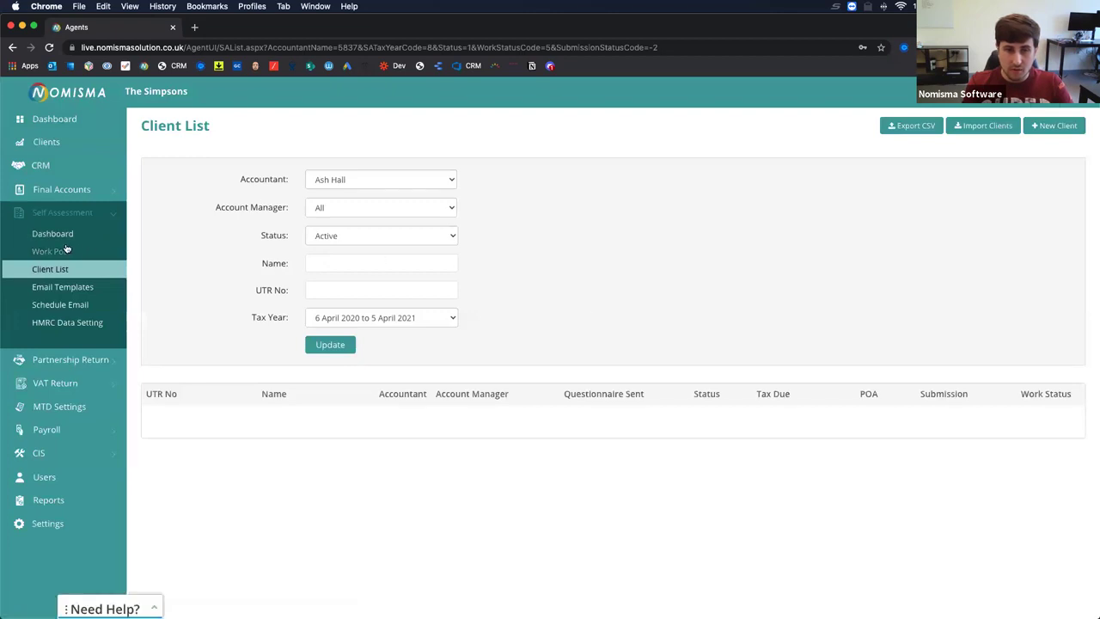
Reopen that Not Started client from the dashboard and resave the client's details unchanged.
click(53, 234)
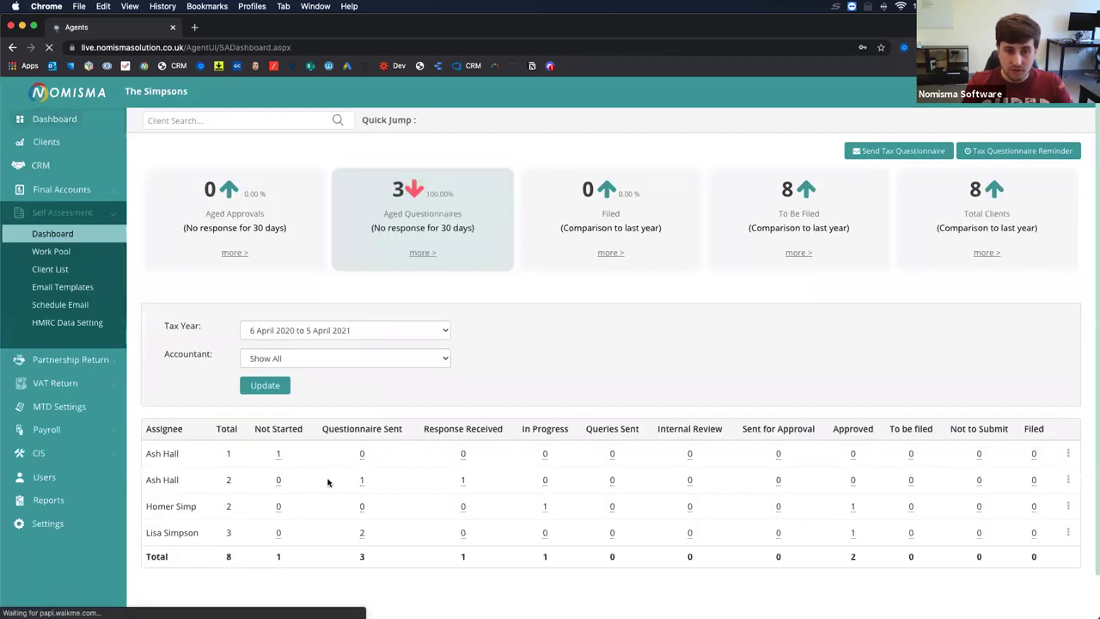
click(279, 455)
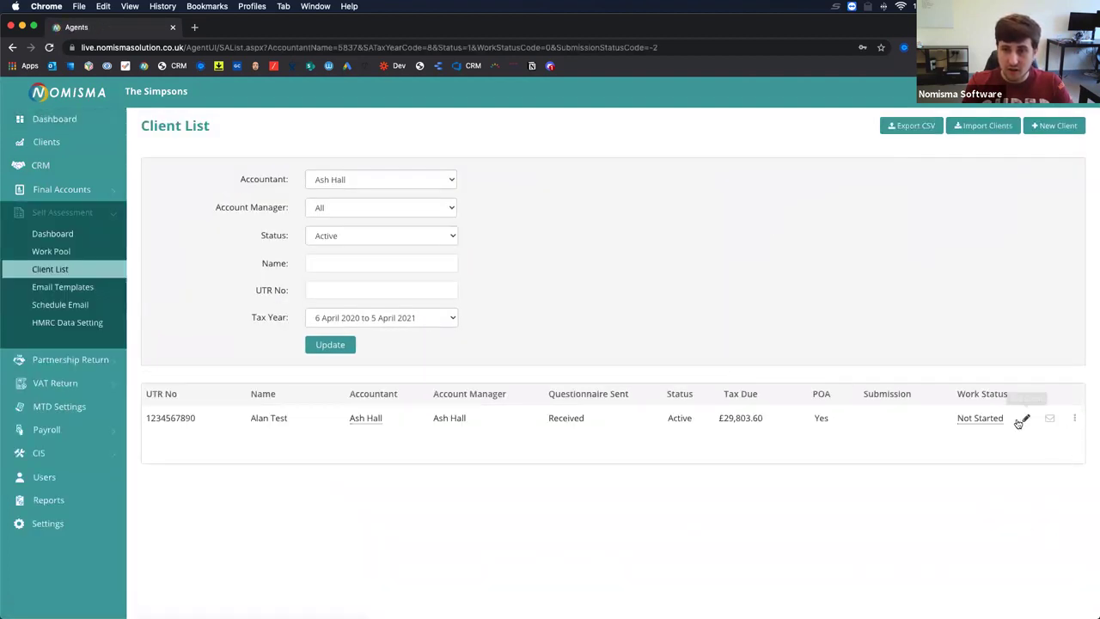
click(1025, 419)
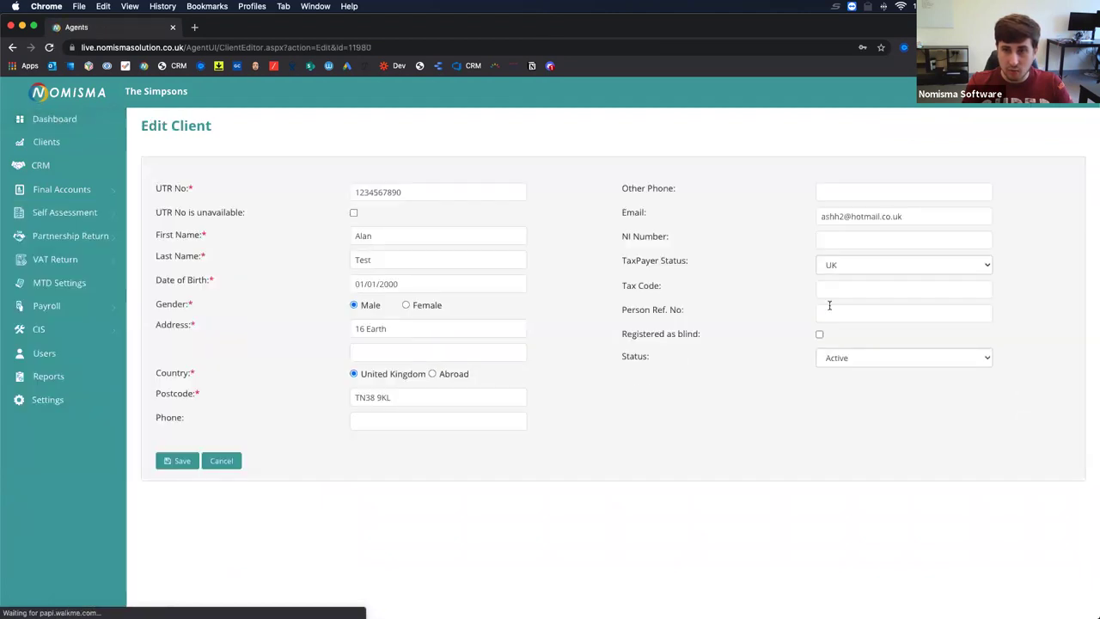
triple_click(829, 216)
click(397, 421)
click(160, 465)
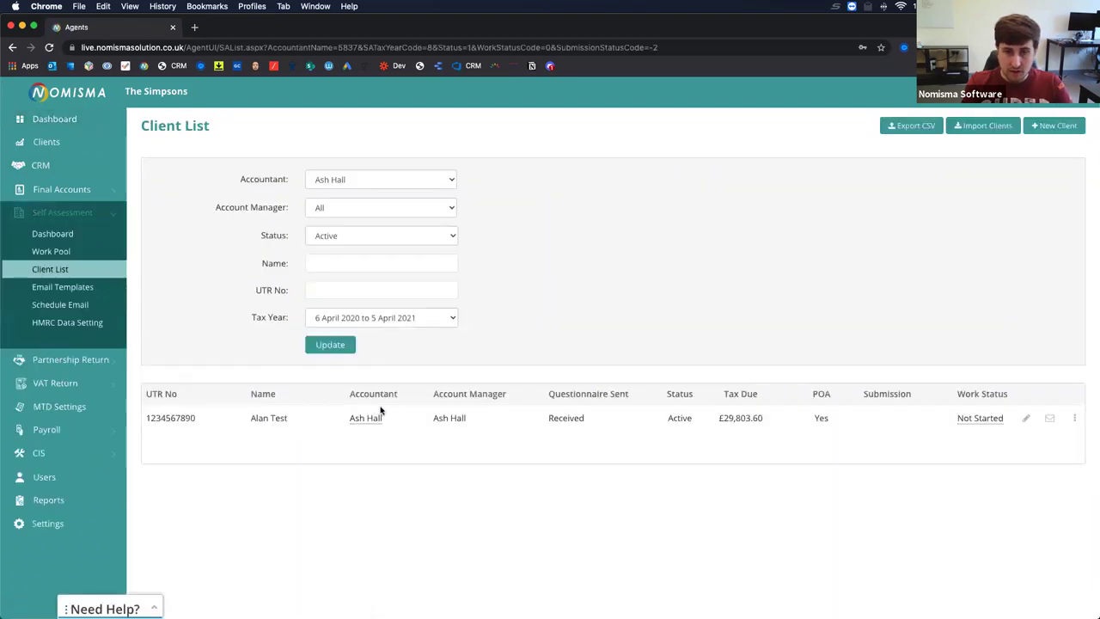
Send the client the Tax Questionnaire template e-mail, then go back to the Self Assessment dashboard.
click(1050, 418)
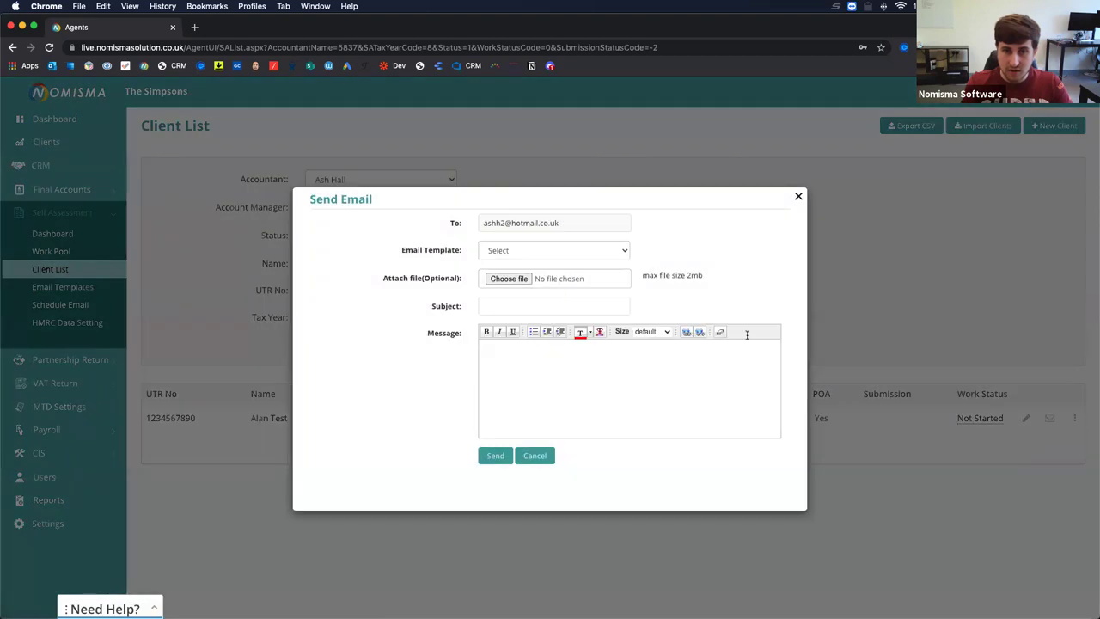
click(530, 257)
click(502, 289)
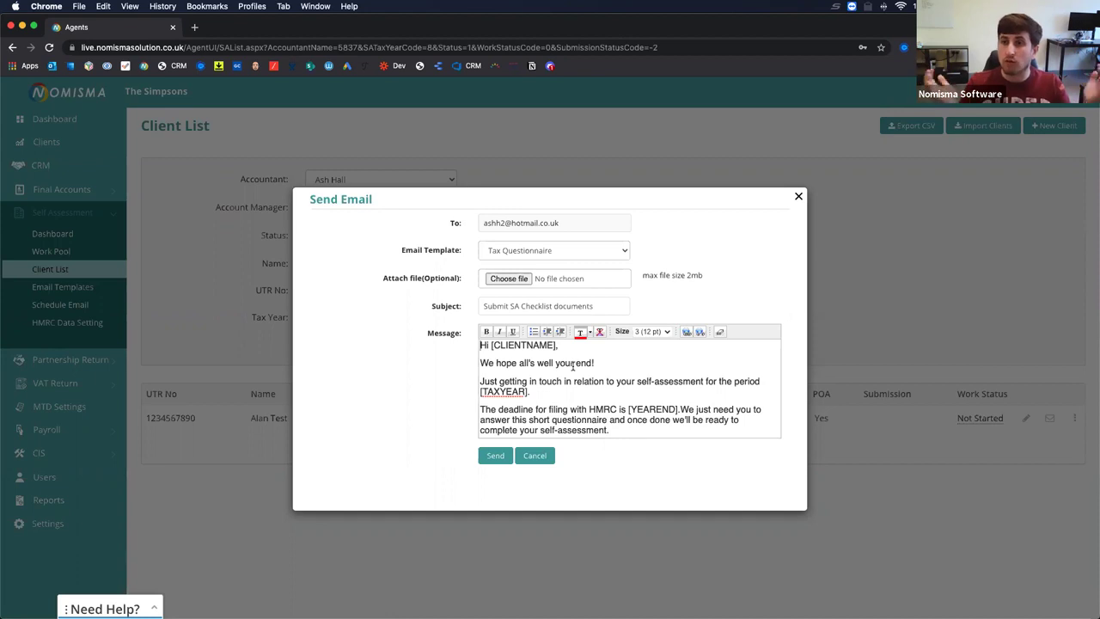
click(489, 456)
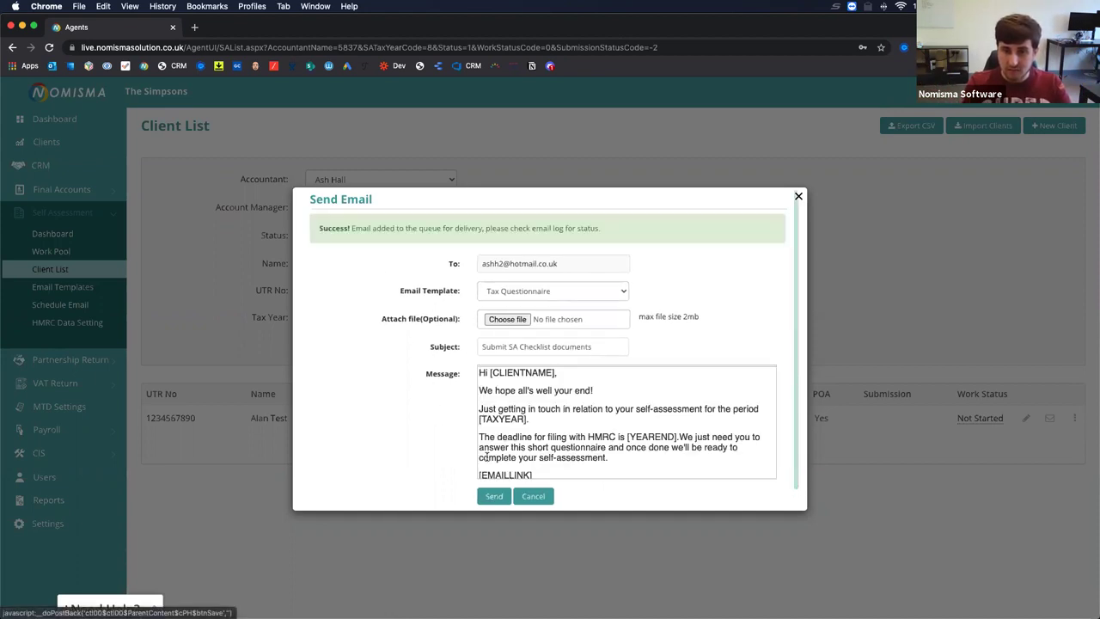
click(67, 235)
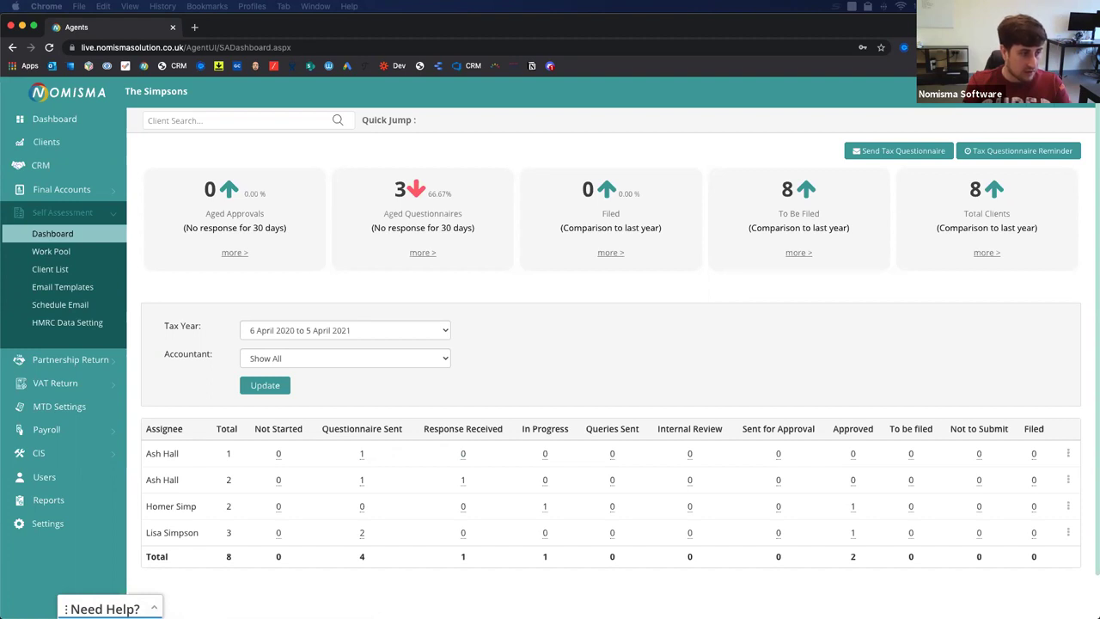
Load the client's tax checklist link in a new incognito window.
click(194, 27)
right_click(280, 26)
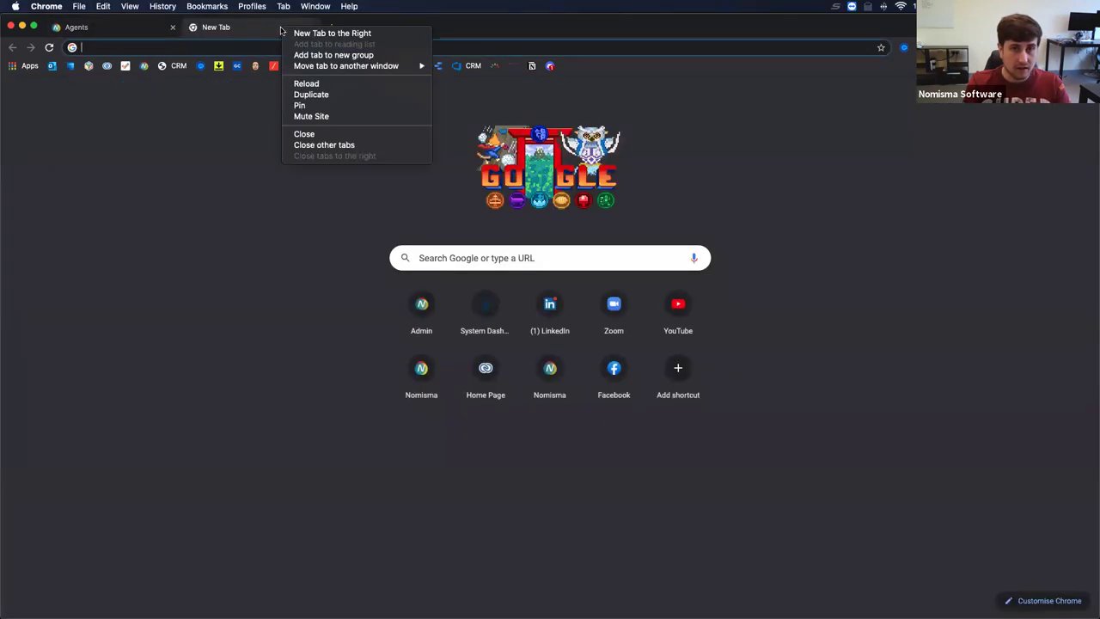
click(305, 25)
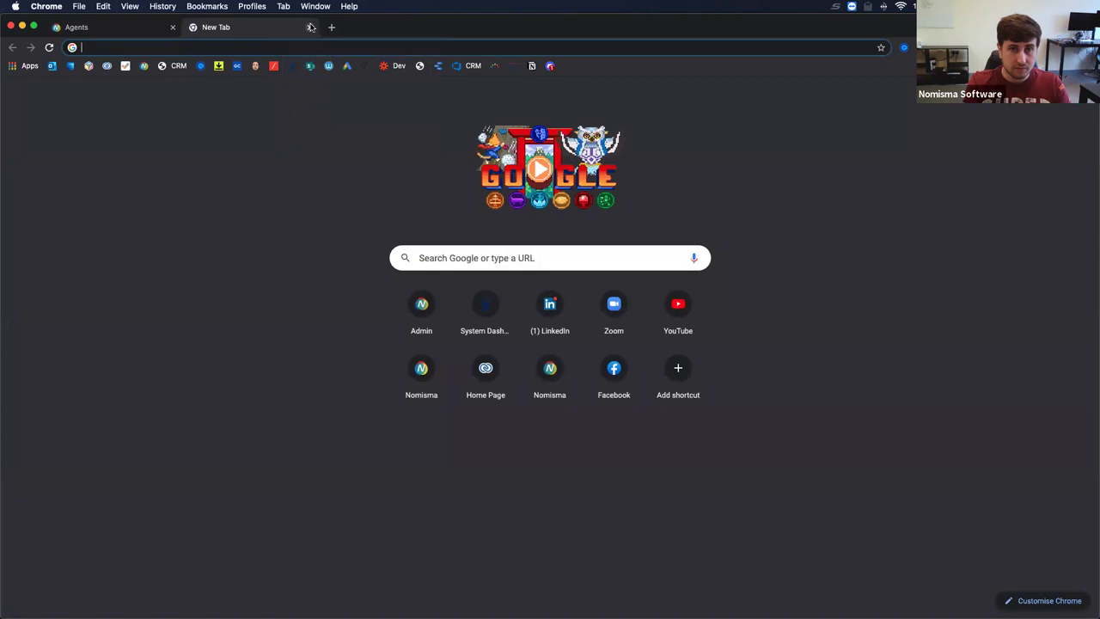
click(306, 27)
click(1086, 47)
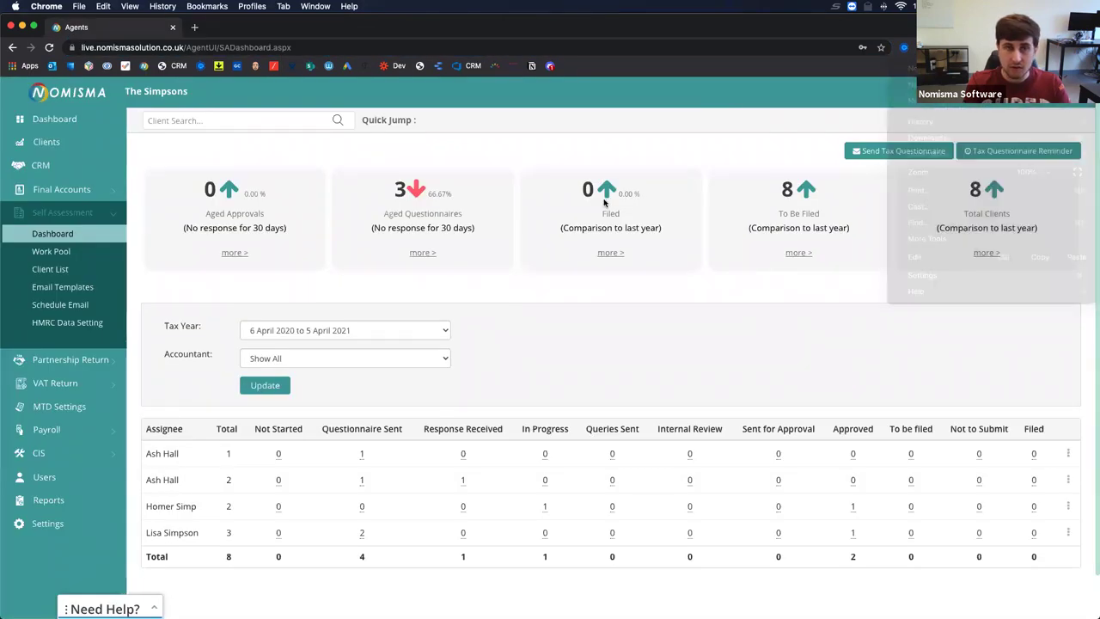
click(962, 101)
key(Return)
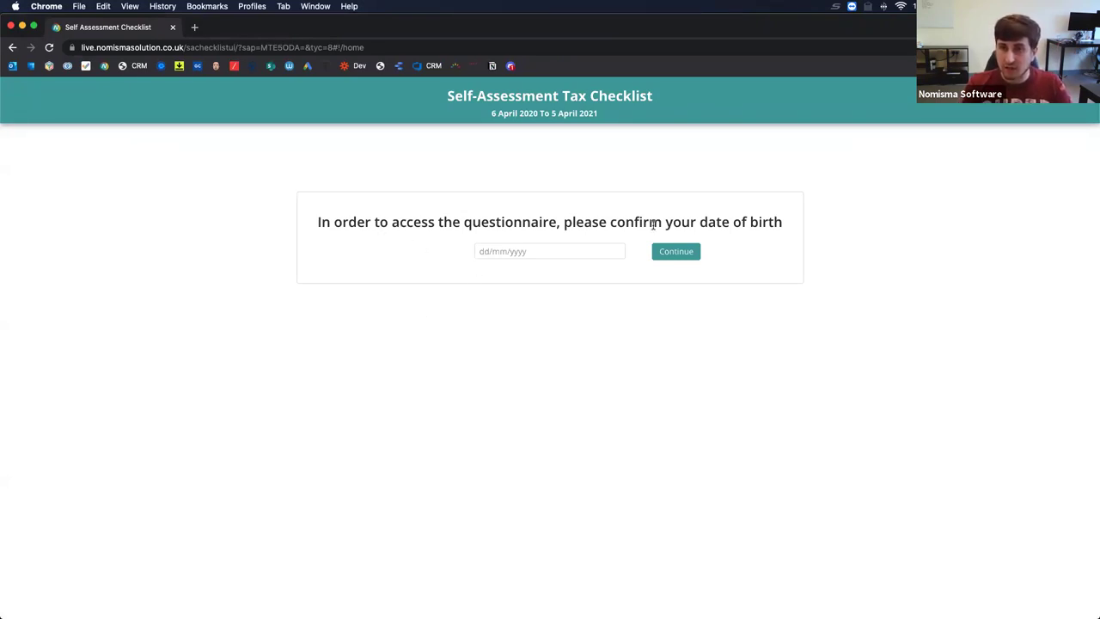
Back in Nomisma, list the first assignee's Questionnaire Sent client, now dated 29/07/2021.
drag(279, 21, 0, 108)
click(491, 342)
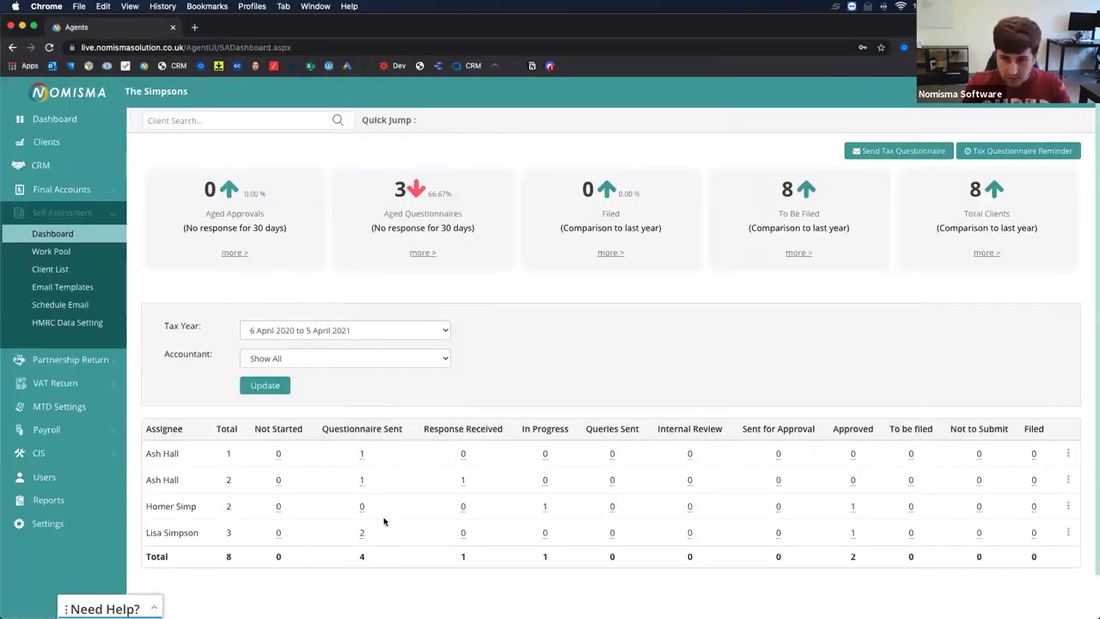
click(362, 454)
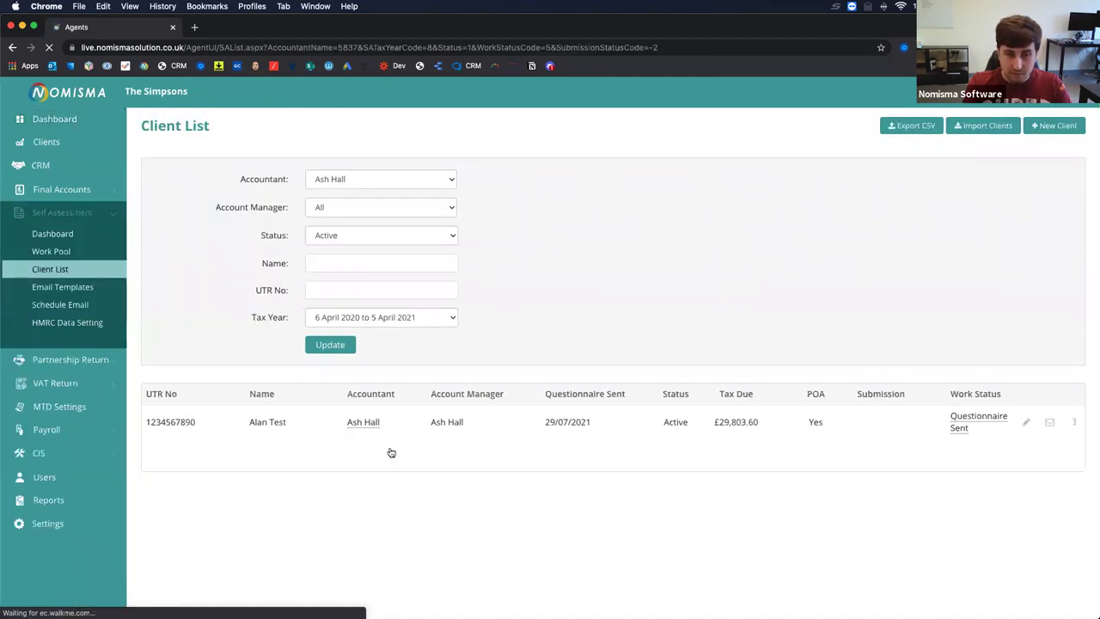
Take the client's date of birth 01/01/2000 from Edit Client and enter it on the checklist to continue.
click(1079, 427)
click(1025, 422)
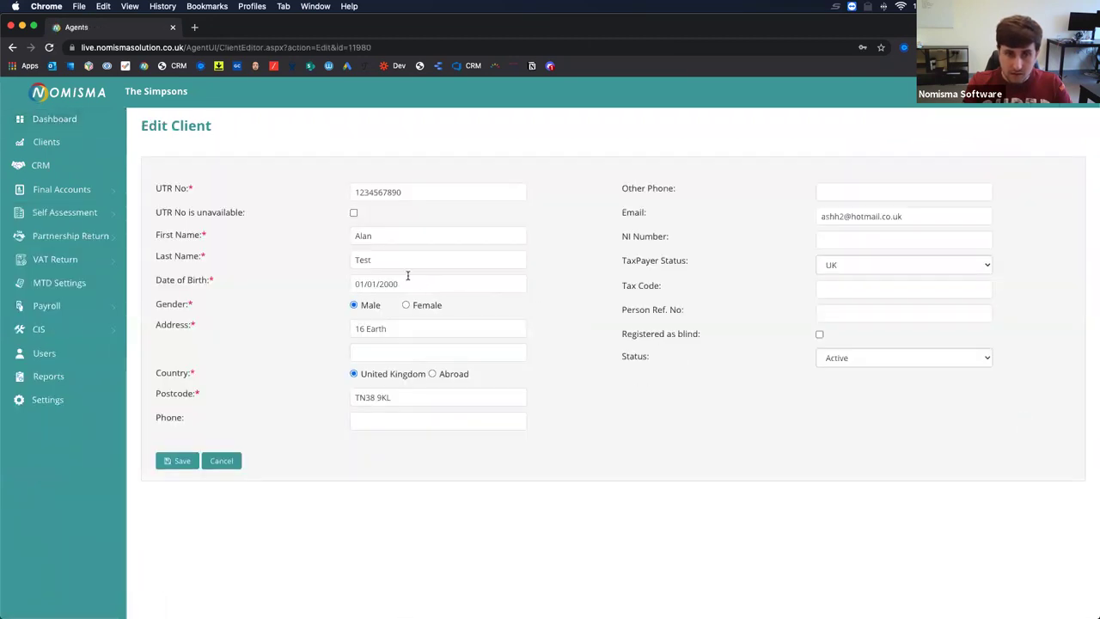
click(408, 281)
key(super+a)
key(super+c)
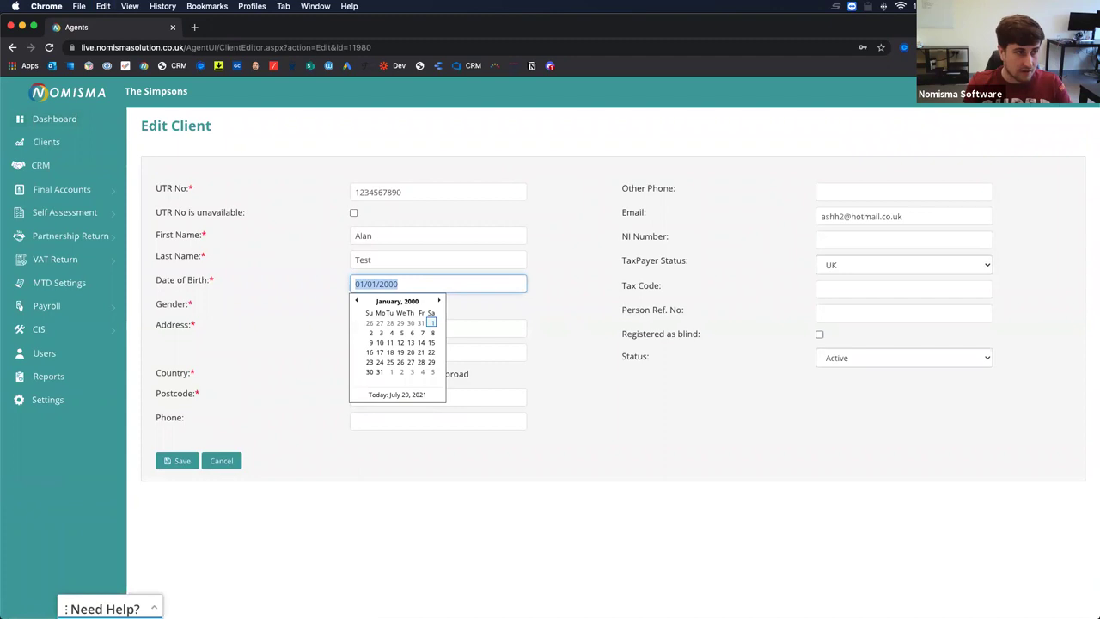
drag(1097, 100, 413, 97)
double_click(413, 96)
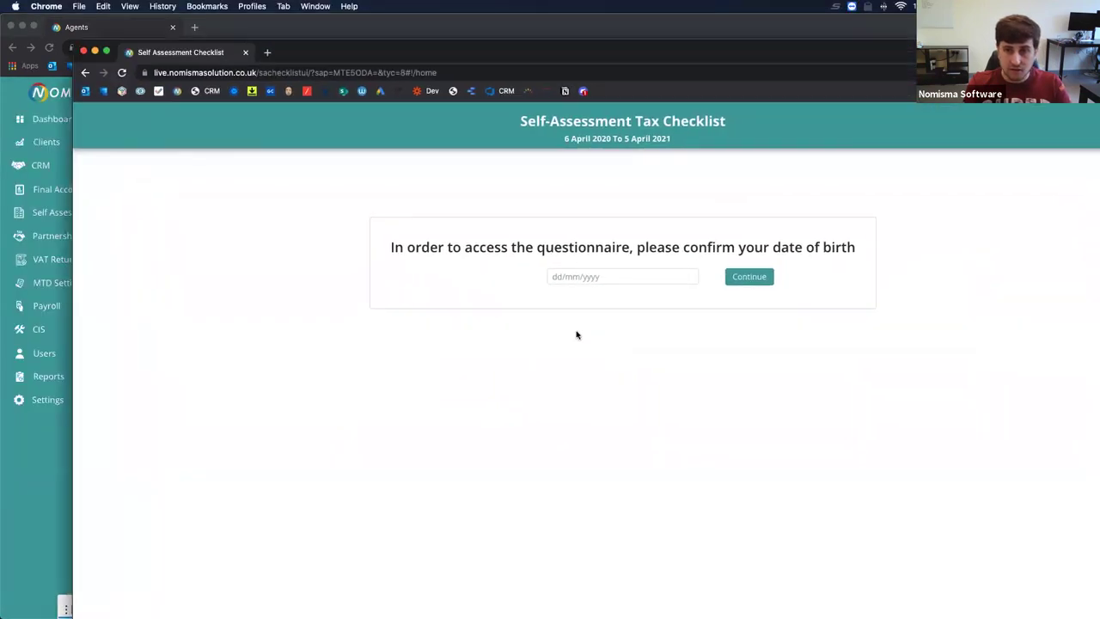
click(491, 255)
key(super+v)
click(674, 253)
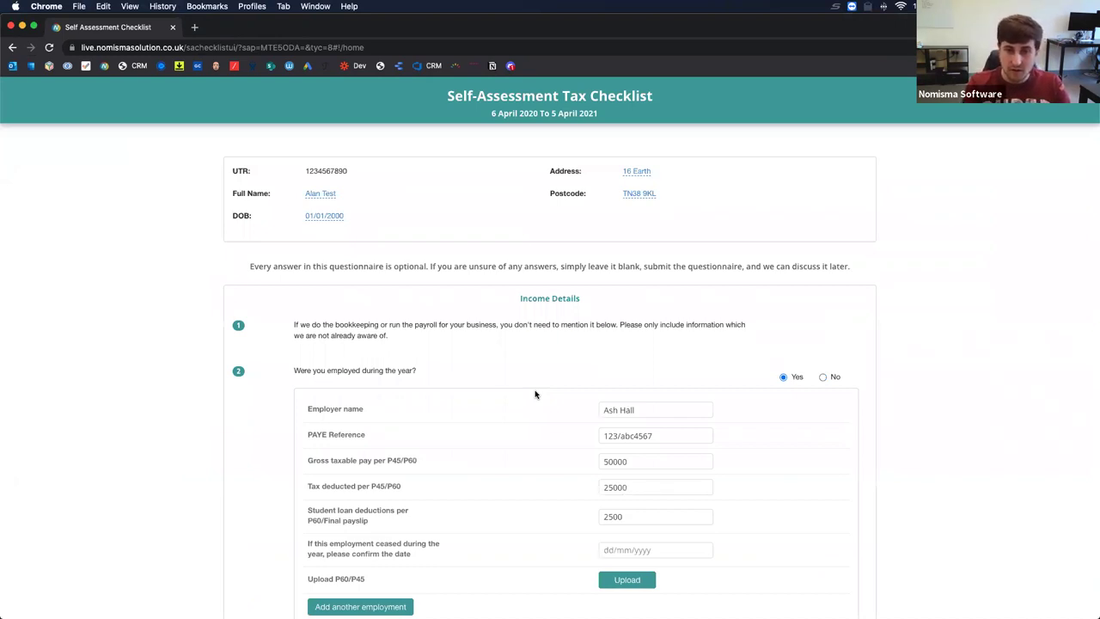
Add a second employment: Nomisma, PAYE 12222/222k32, gross pay 100000, tax 20000, student loan 100.
scroll(535, 394, down, 3)
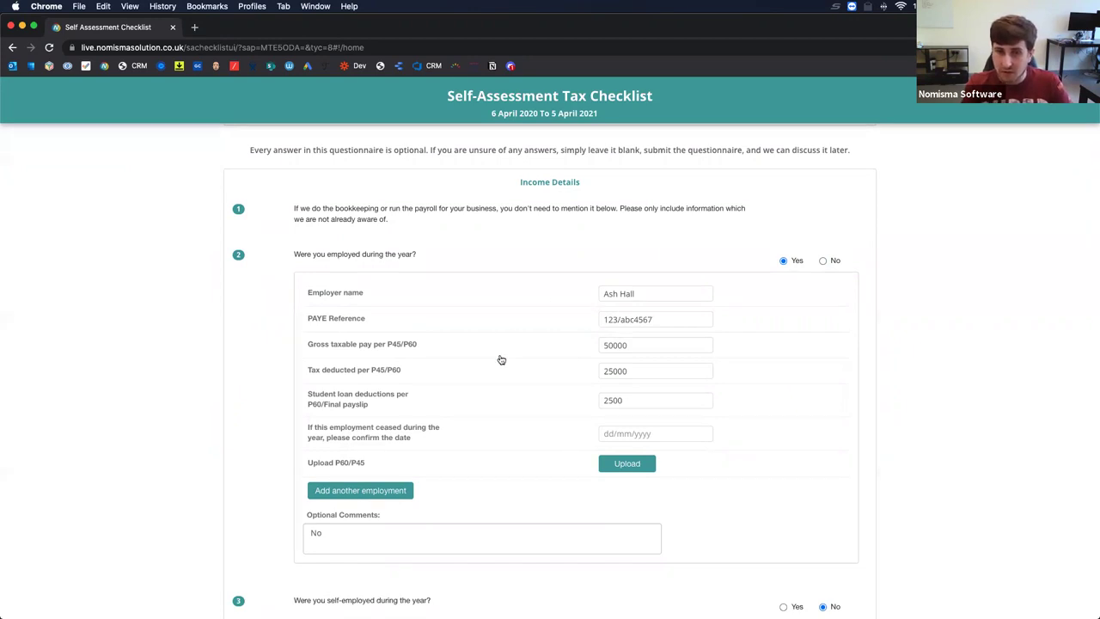
click(354, 492)
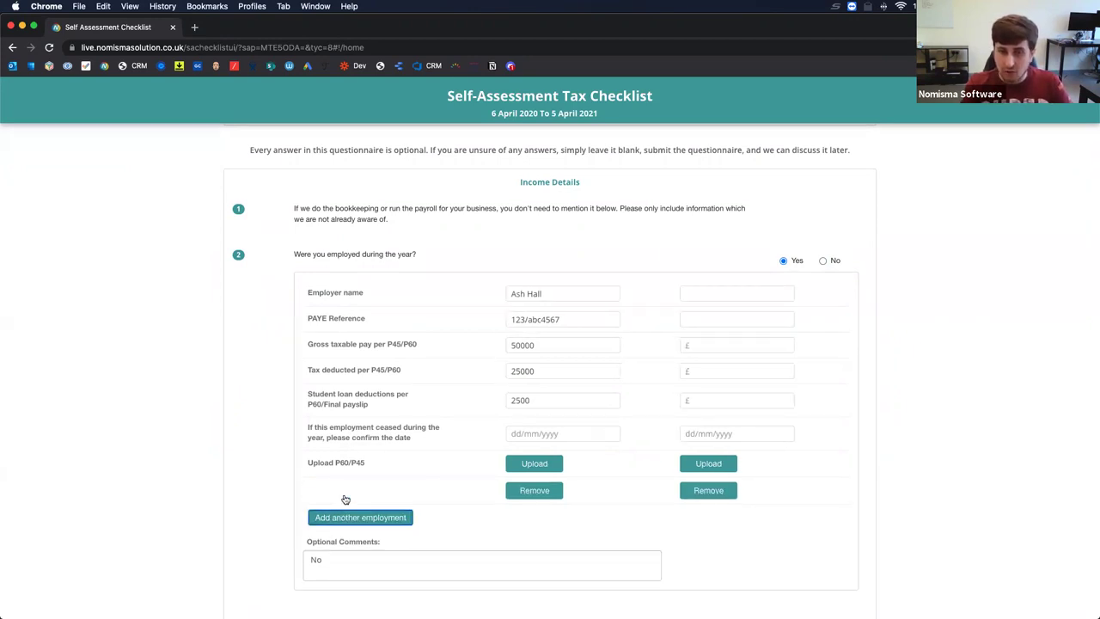
click(719, 295)
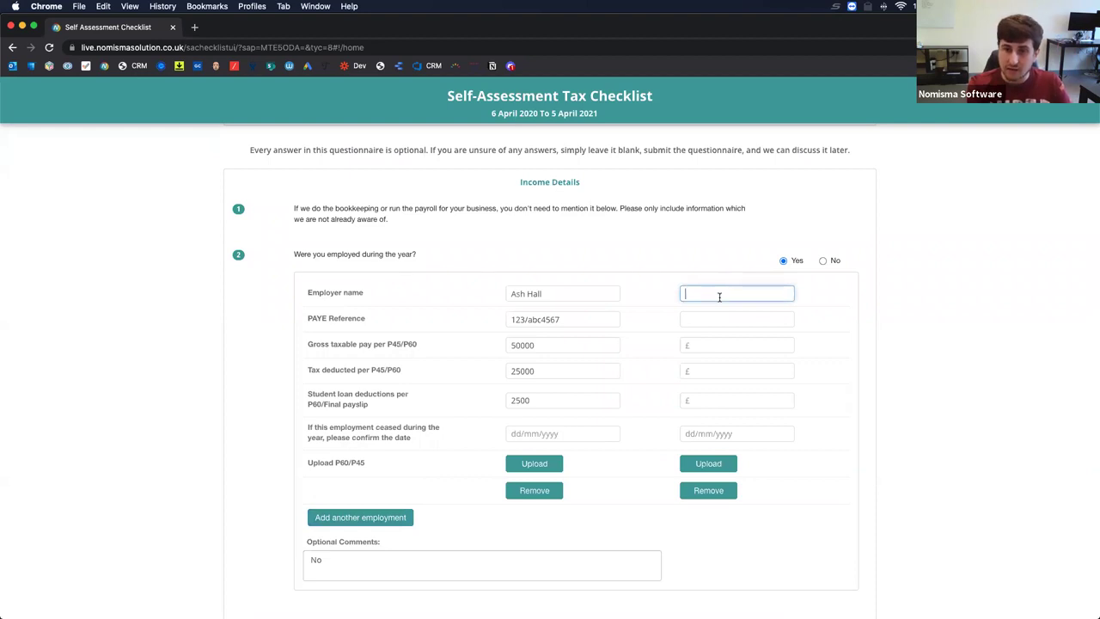
text(Nomisma)
key(Tab)
key(Tab)
text(12222/222k32)
key(Tab)
key(Tab)
text(10)
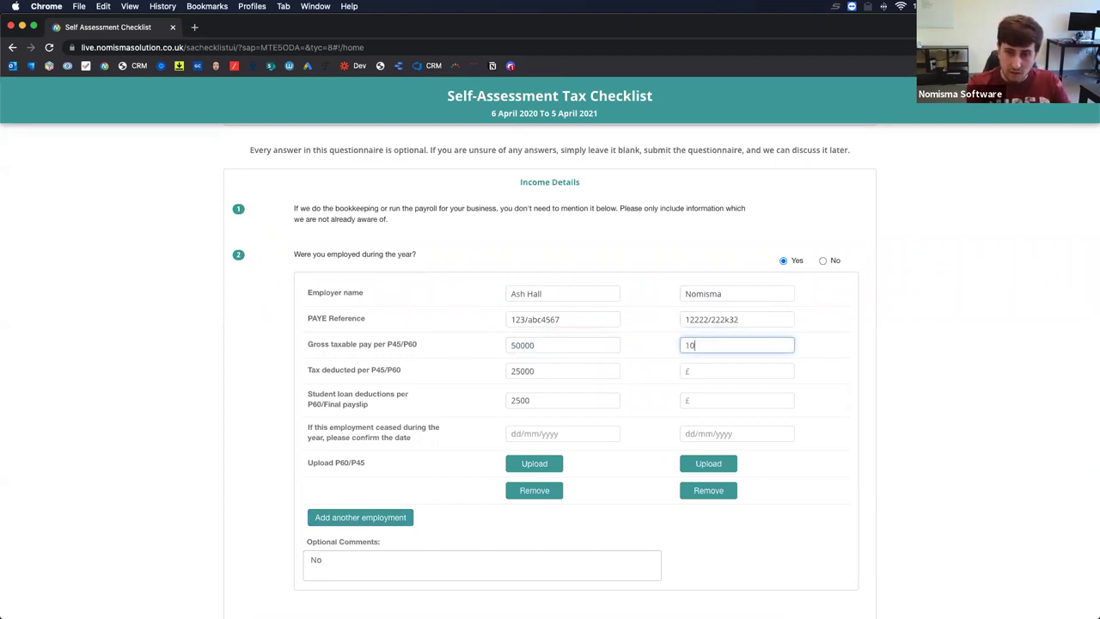
text(0000)
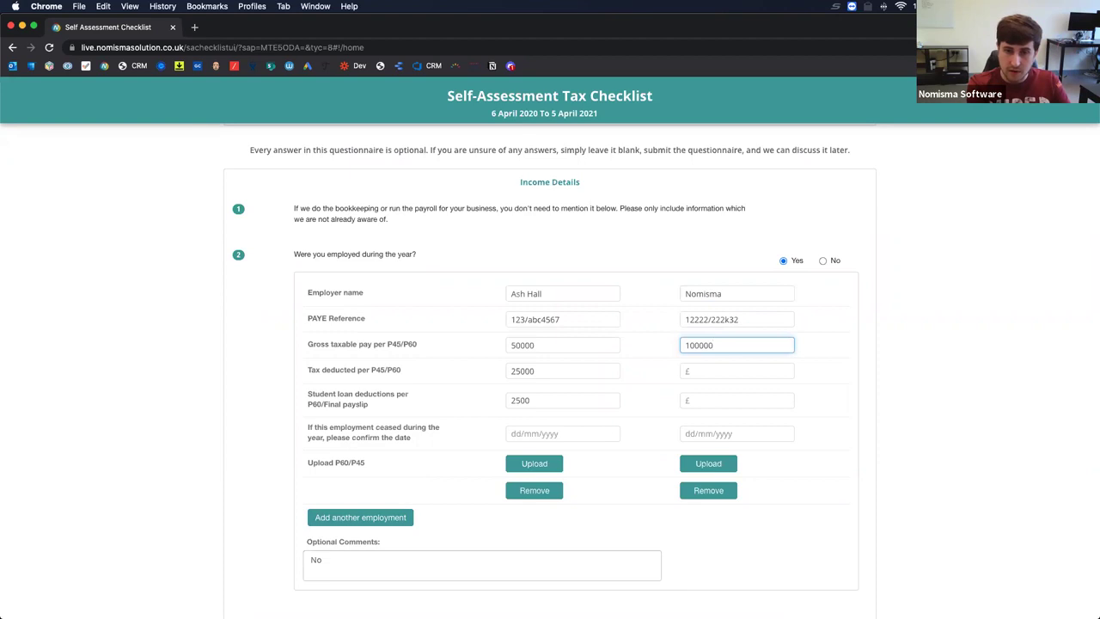
key(Tab)
key(Tab)
text(20000)
key(Tab)
key(Tab)
text(100)
key(Tab)
key(Tab)
Answer Yes to the self-employment question 3.
scroll(594, 466, down, 2)
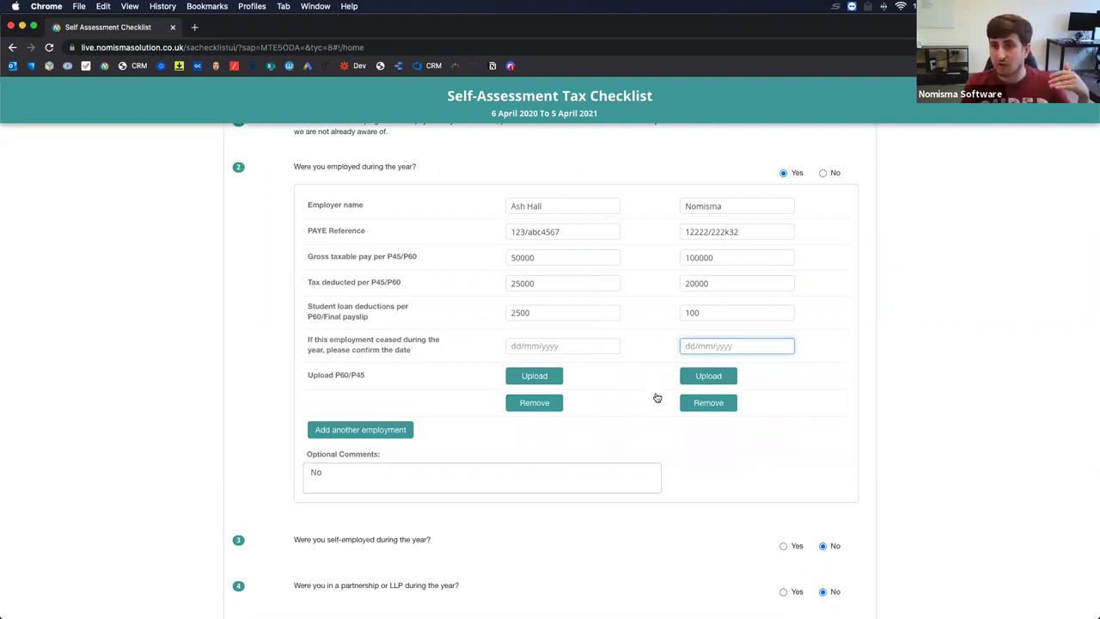
scroll(656, 397, down, 5)
scroll(656, 397, down, 3)
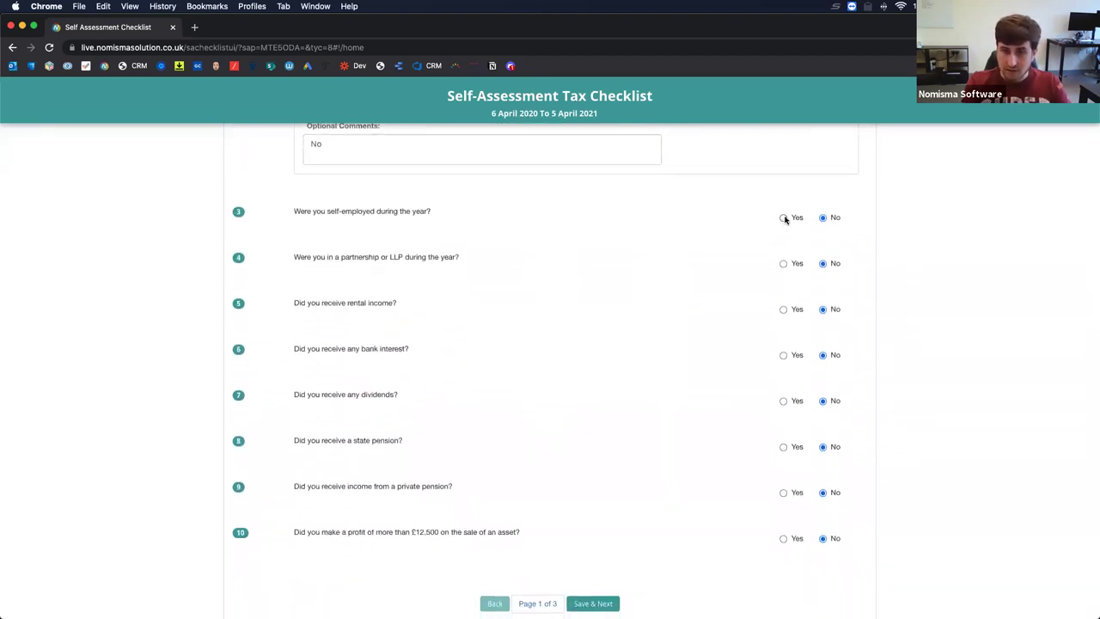
click(783, 219)
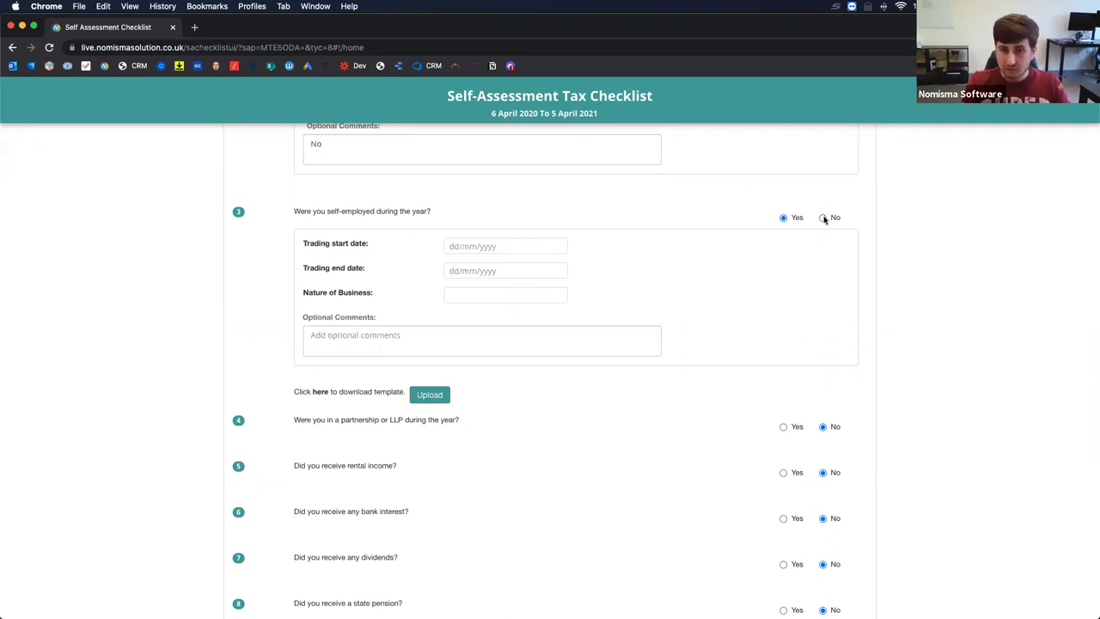
Set self-employment back to No and highlight question 1's note.
click(823, 219)
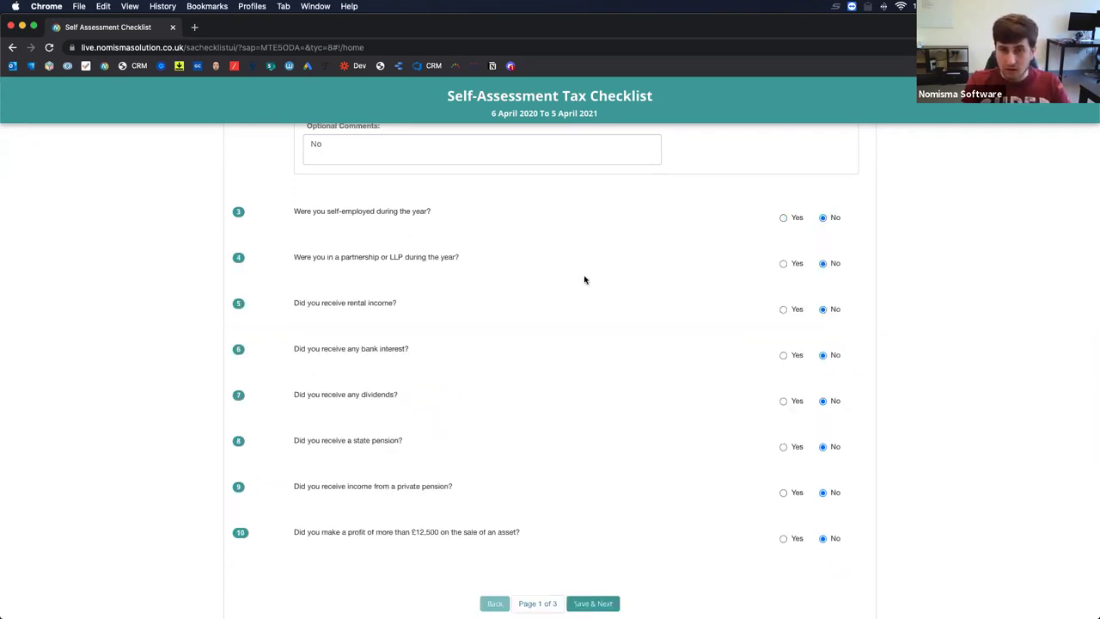
scroll(584, 280, up, 10)
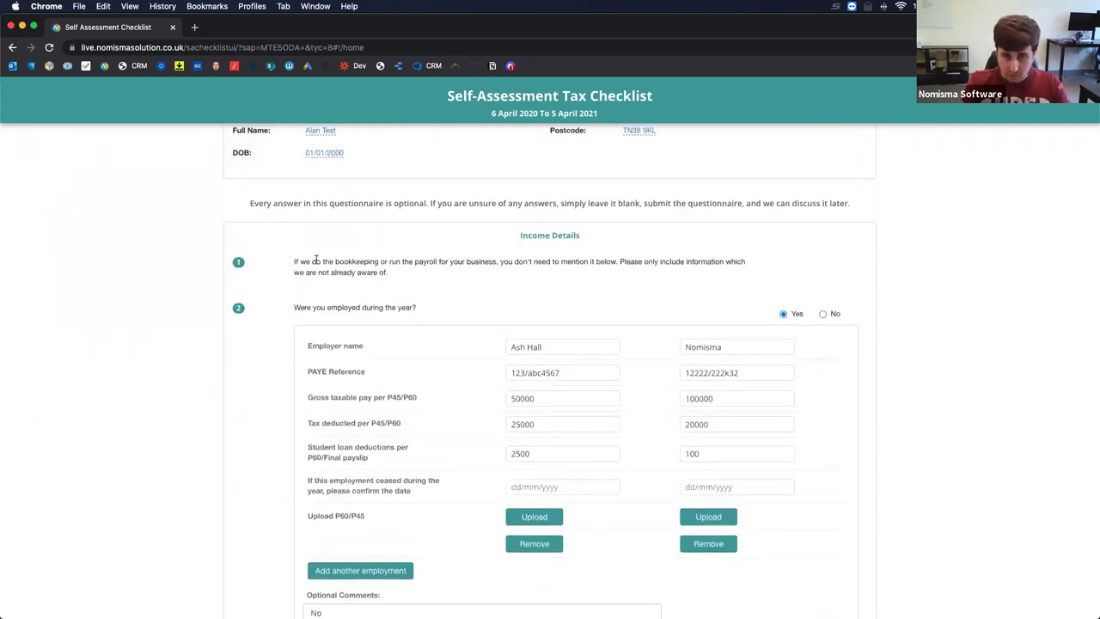
drag(293, 260, 413, 281)
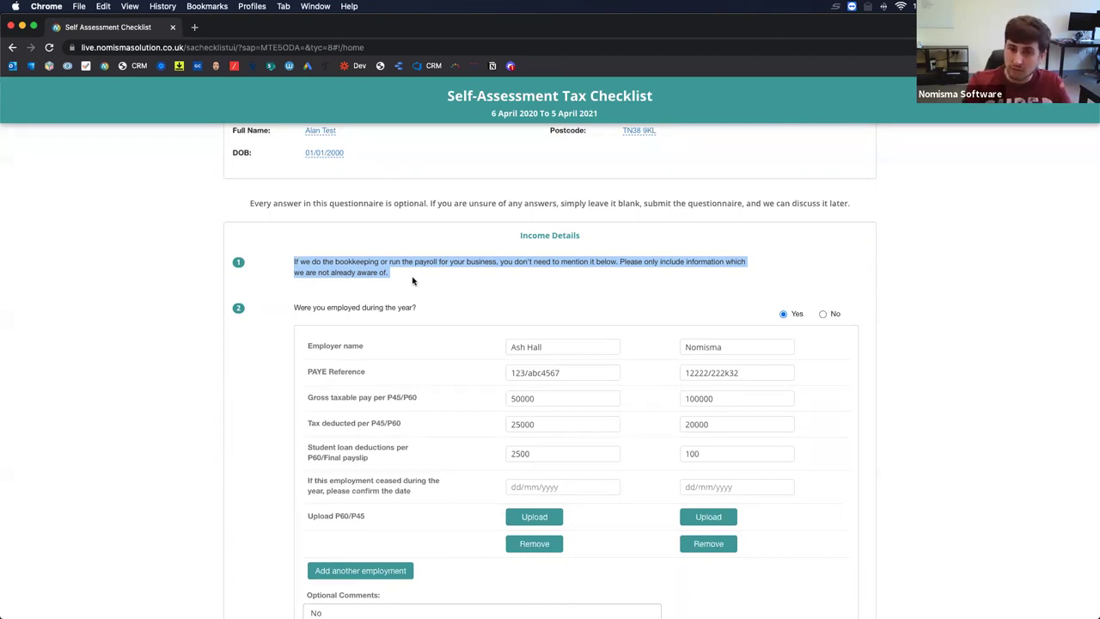
Preview the partnership, rental income and bookkeeping follow-ups, reset them to No, and try saving page 1.
scroll(412, 280, down, 10)
scroll(412, 280, down, 1)
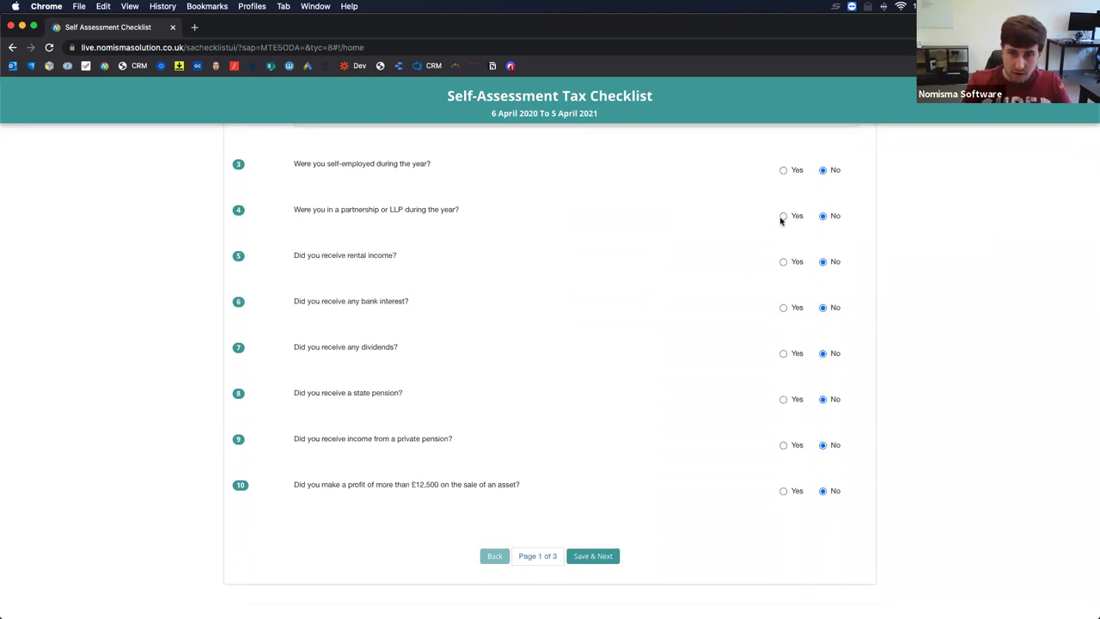
click(782, 216)
scroll(693, 334, down, 3)
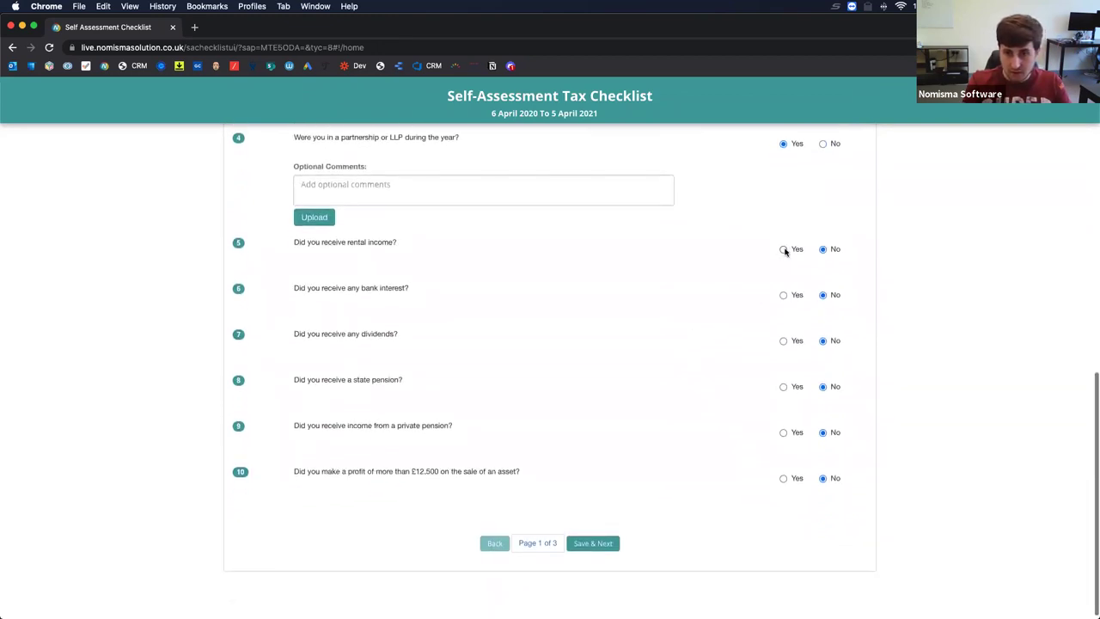
click(784, 250)
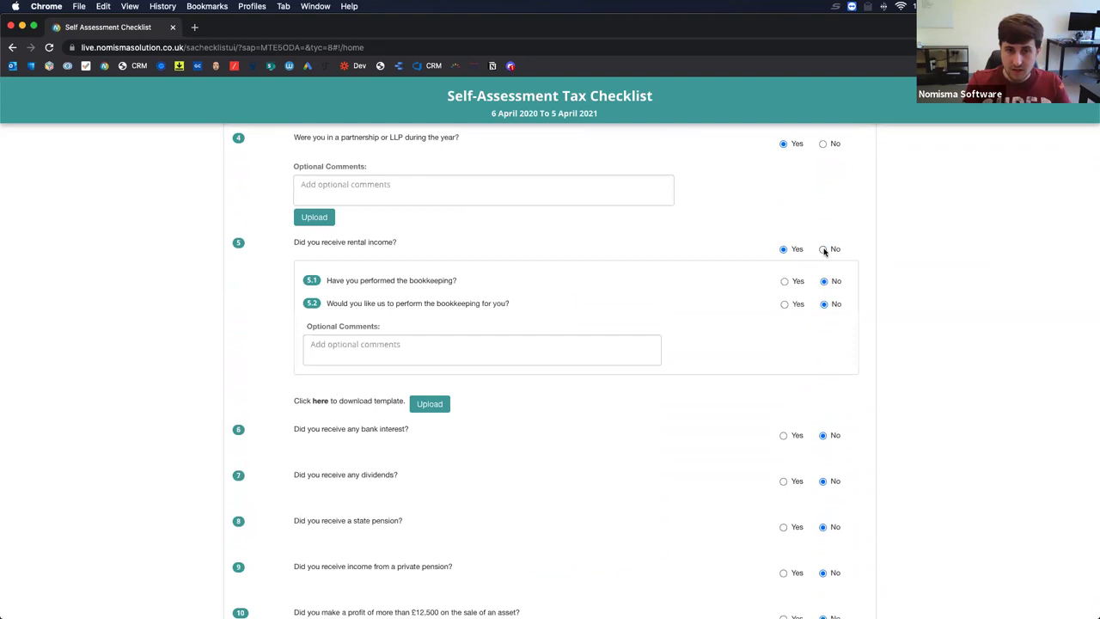
click(784, 280)
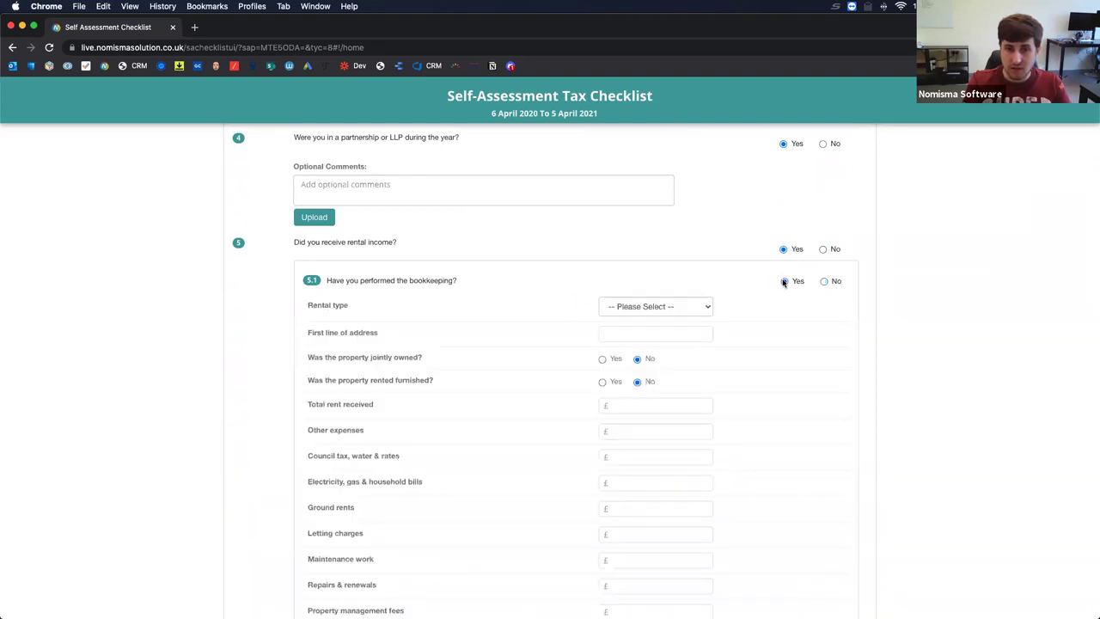
click(823, 281)
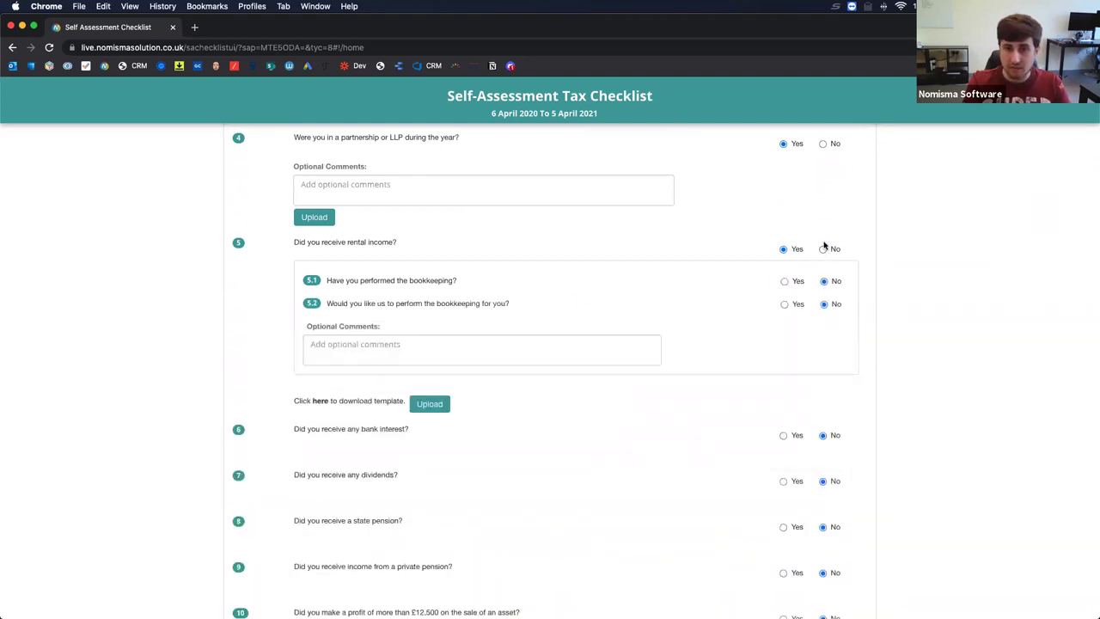
click(824, 248)
click(827, 146)
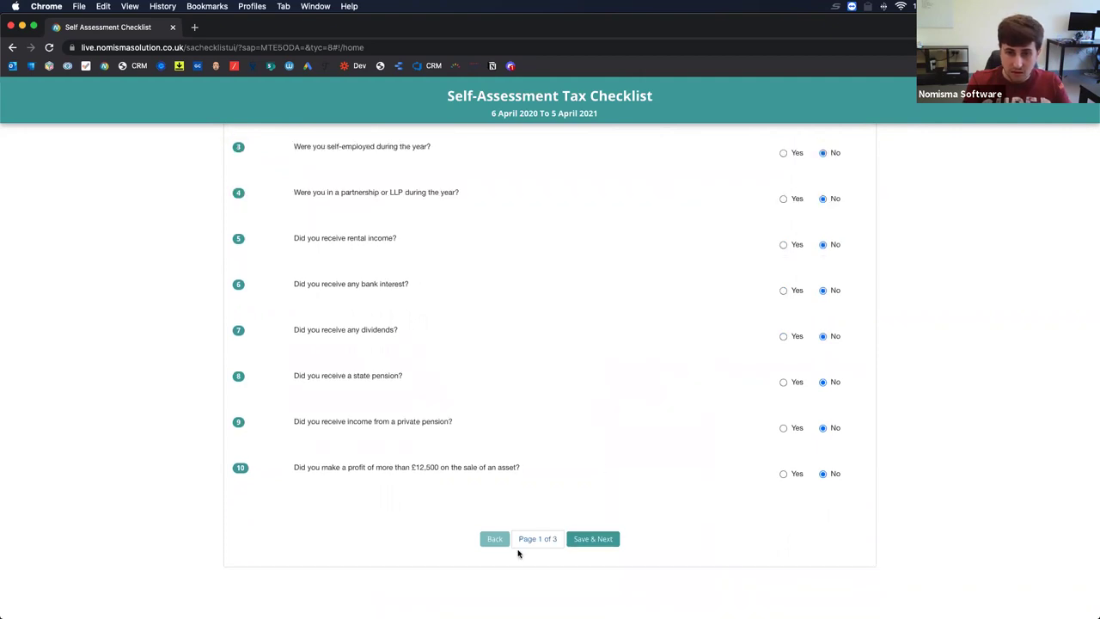
click(590, 539)
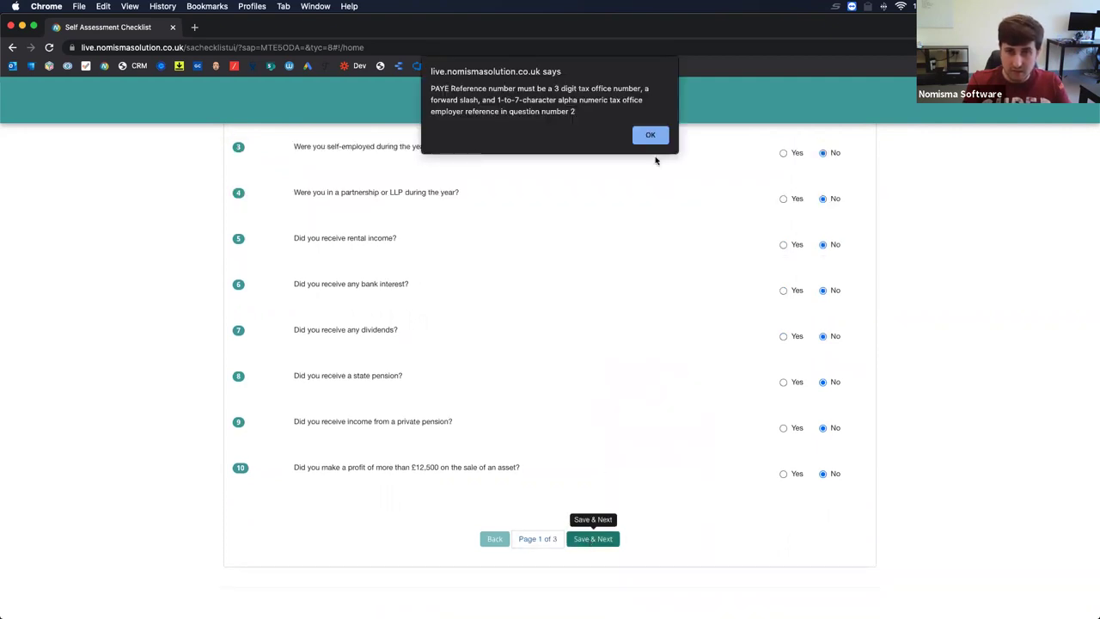
Replace the second PAYE reference with 123/ABC333829 and retry saving page 1, which is rejected again.
click(650, 136)
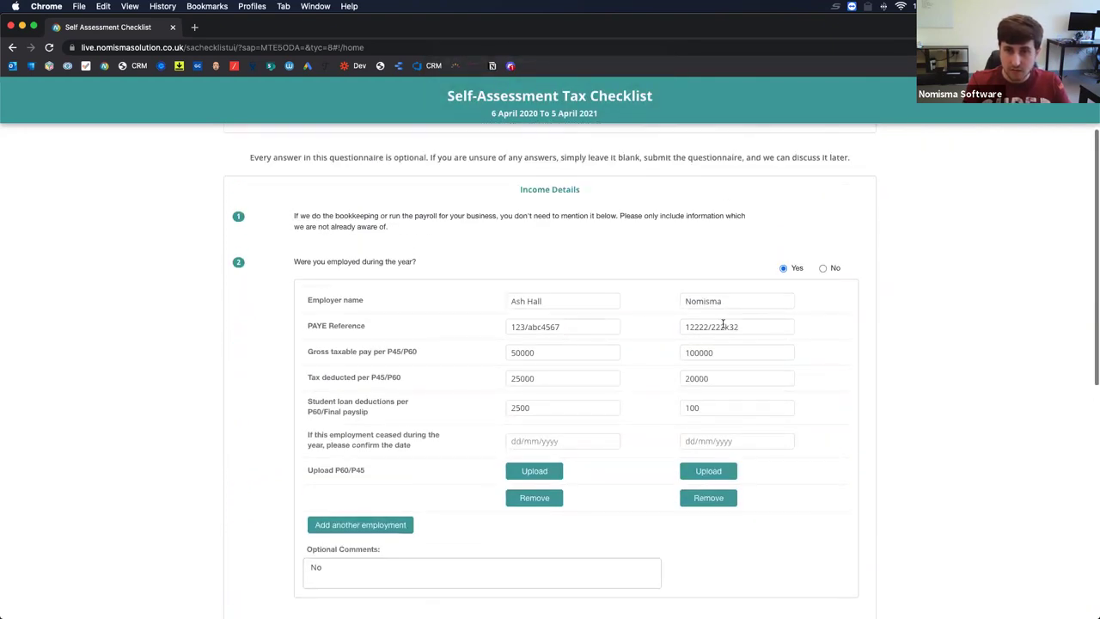
key(super+a)
text(123/ABC333829)
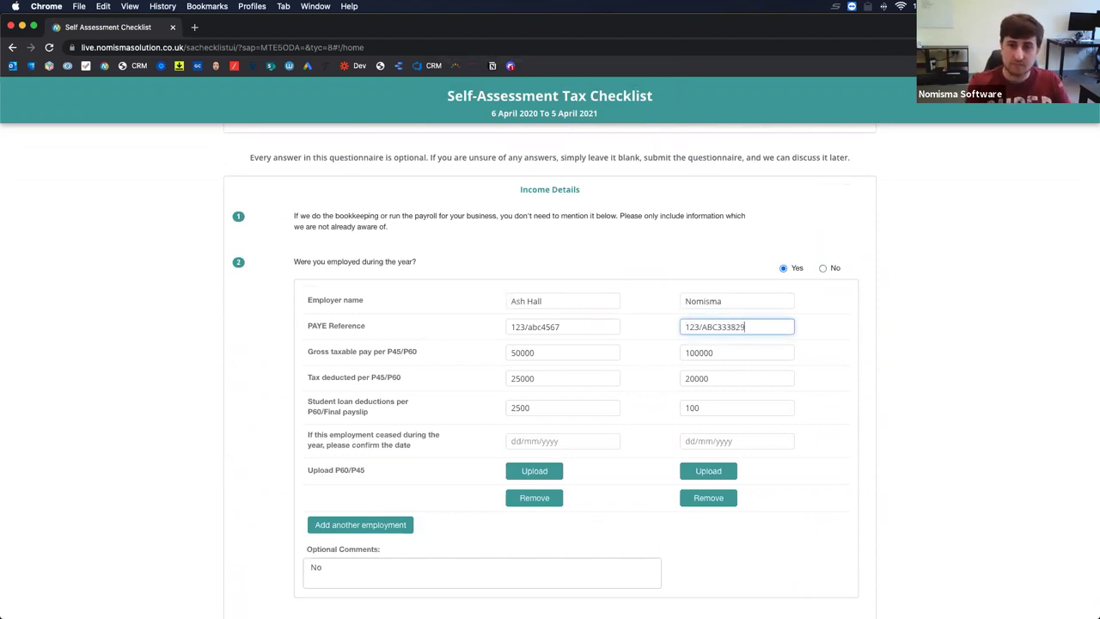
scroll(607, 422, down, 6)
scroll(607, 423, up, 2)
scroll(607, 422, down, 5)
click(592, 538)
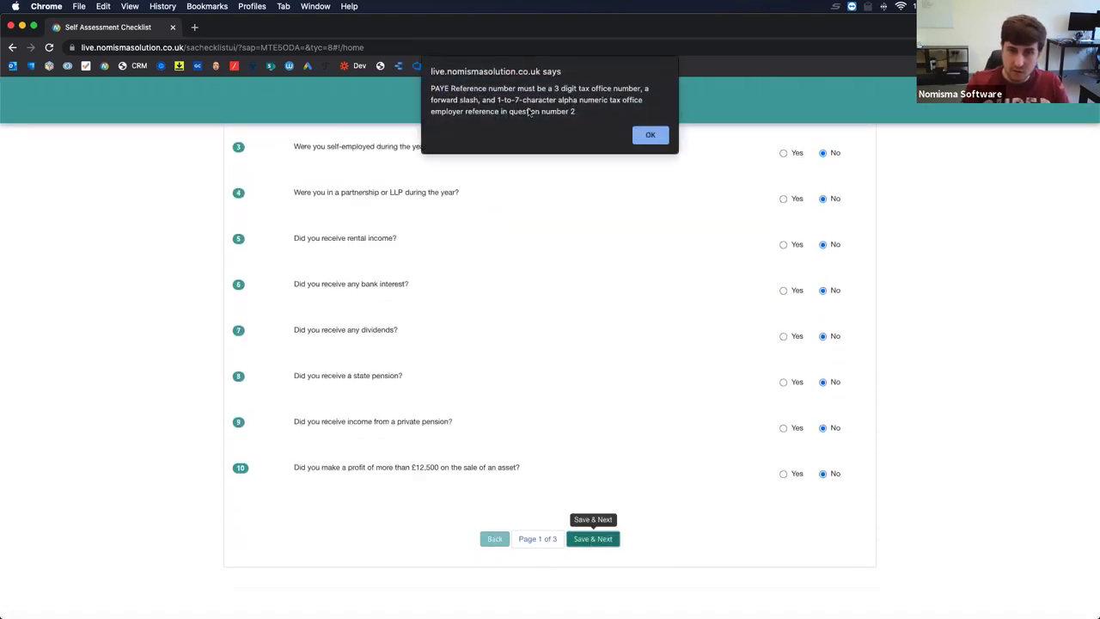
click(651, 137)
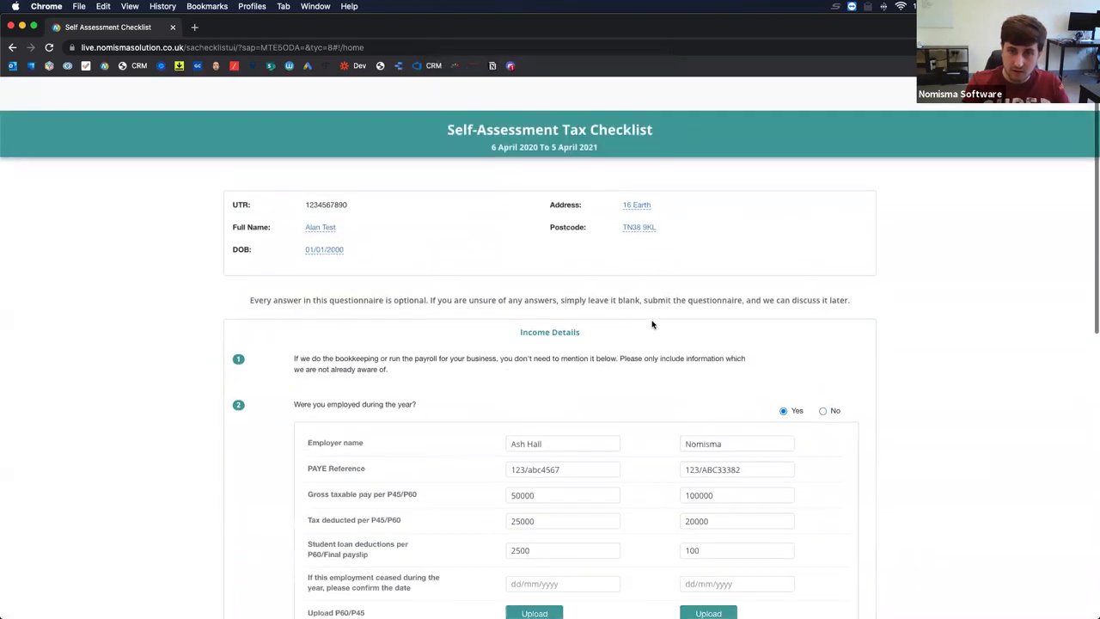
Copy the first PAYE reference 123/abc4567 into the second employment and save through to page 2.
drag(563, 436, 460, 438)
key(ctrl+c)
click(742, 435)
key(ctrl+a)
key(ctrl+v)
scroll(845, 463, down, 1)
scroll(845, 463, down, 15)
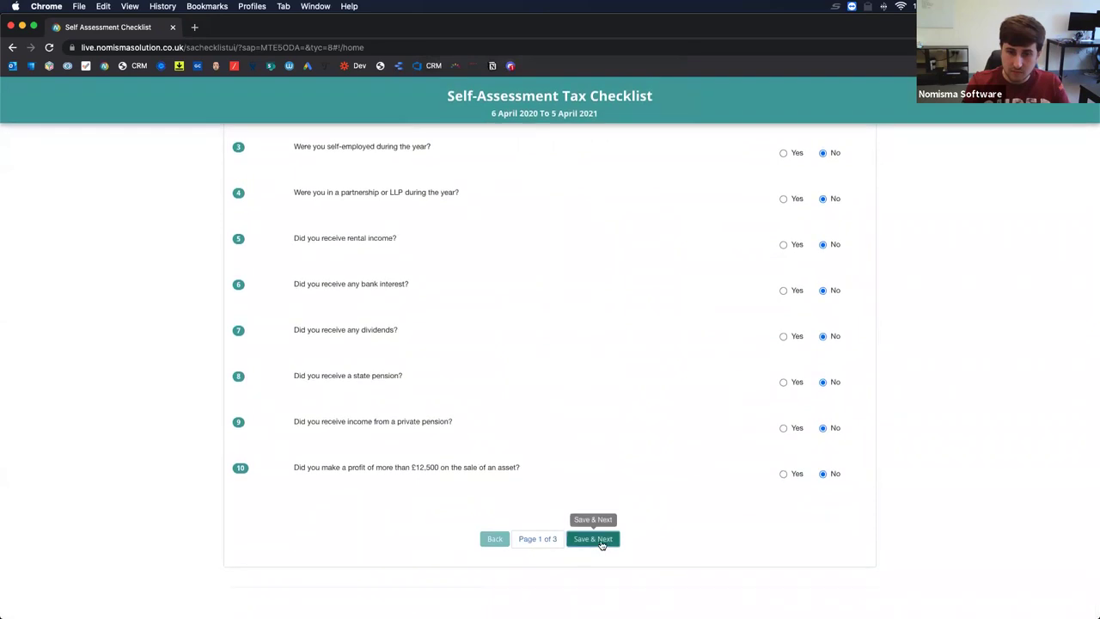
click(601, 542)
scroll(598, 347, down, 1)
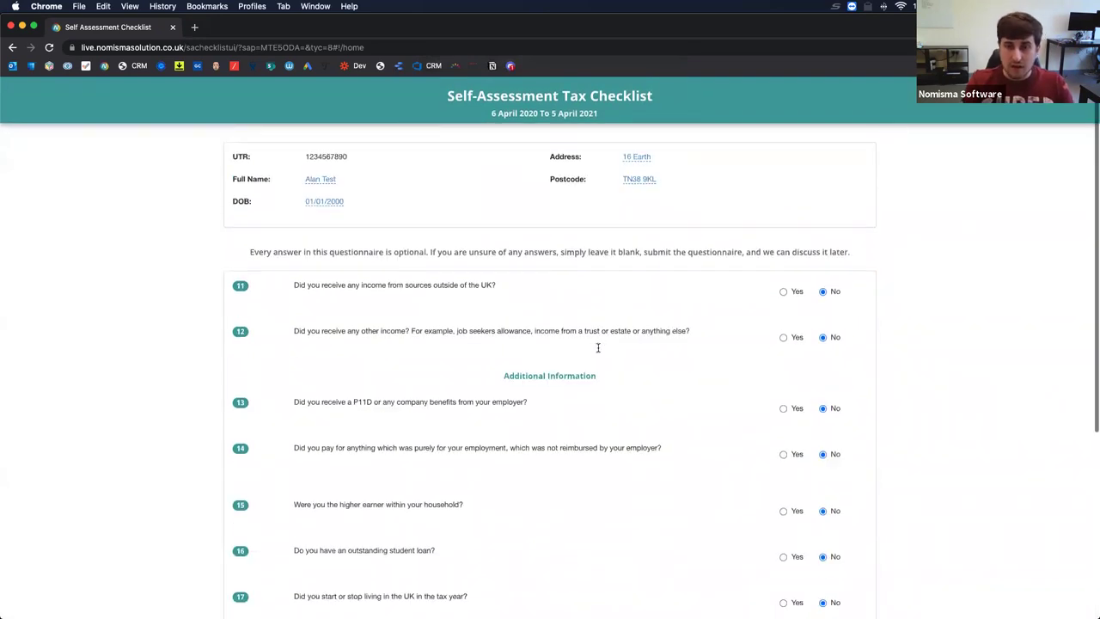
scroll(598, 351, down, 2)
scroll(598, 352, down, 10)
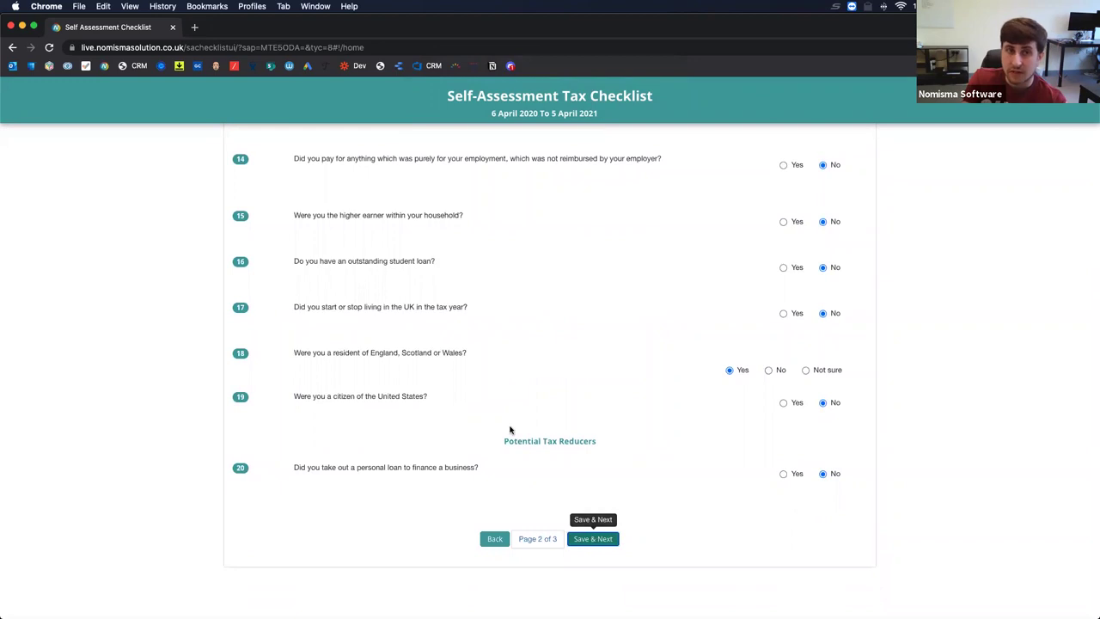
click(33, 25)
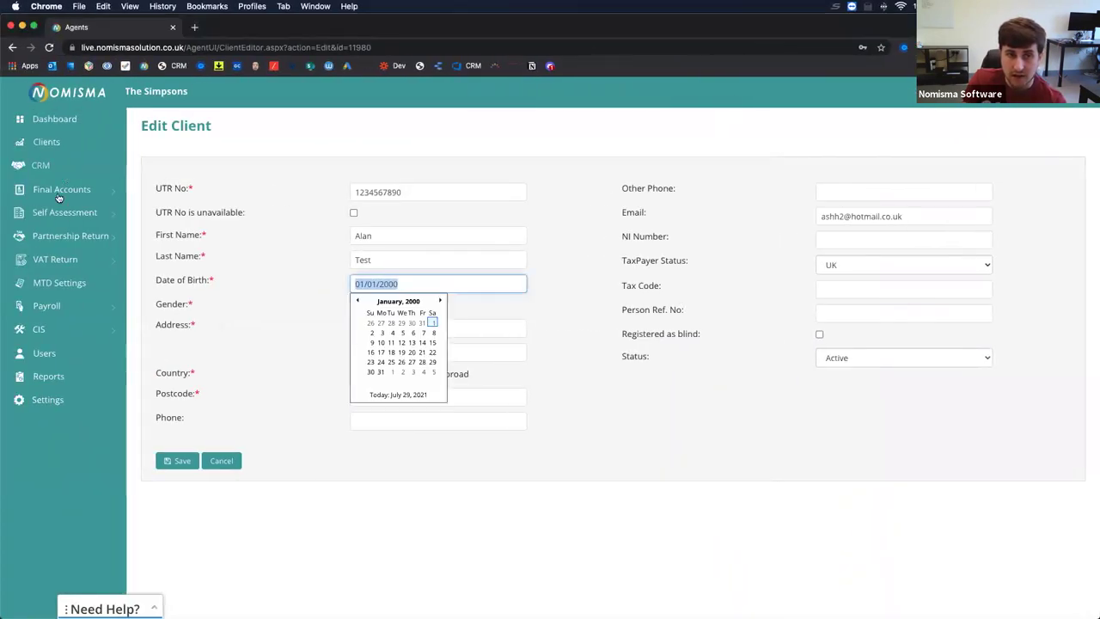
From the Self Assessment dashboard, start a Tax Questionnaire Reminder addressed to all four clients.
click(62, 212)
click(53, 235)
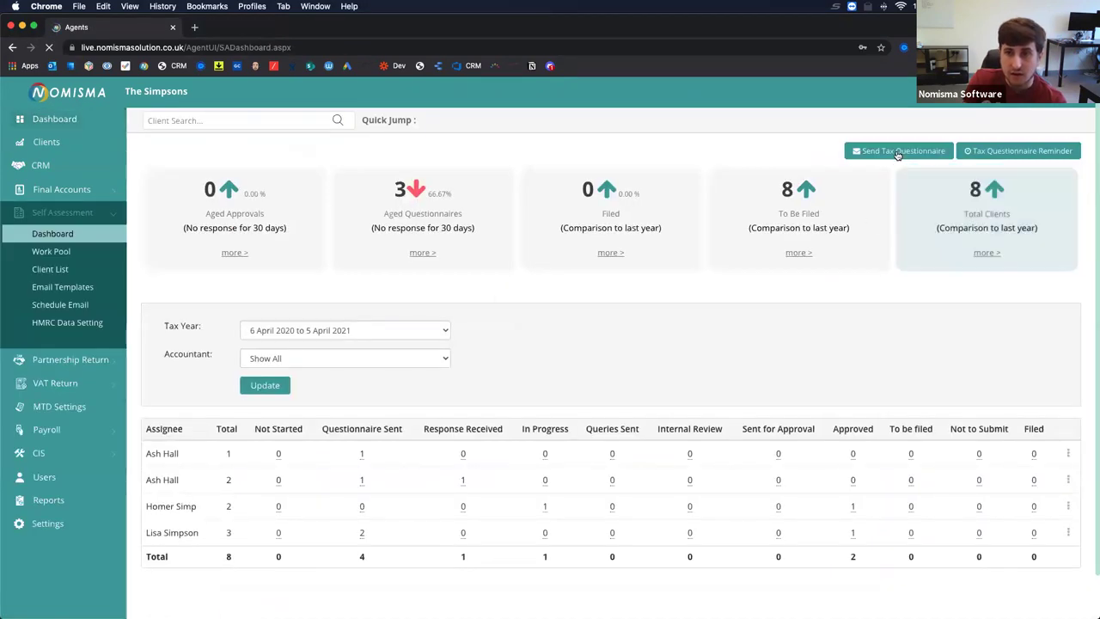
click(998, 152)
scroll(599, 386, down, 4)
click(312, 305)
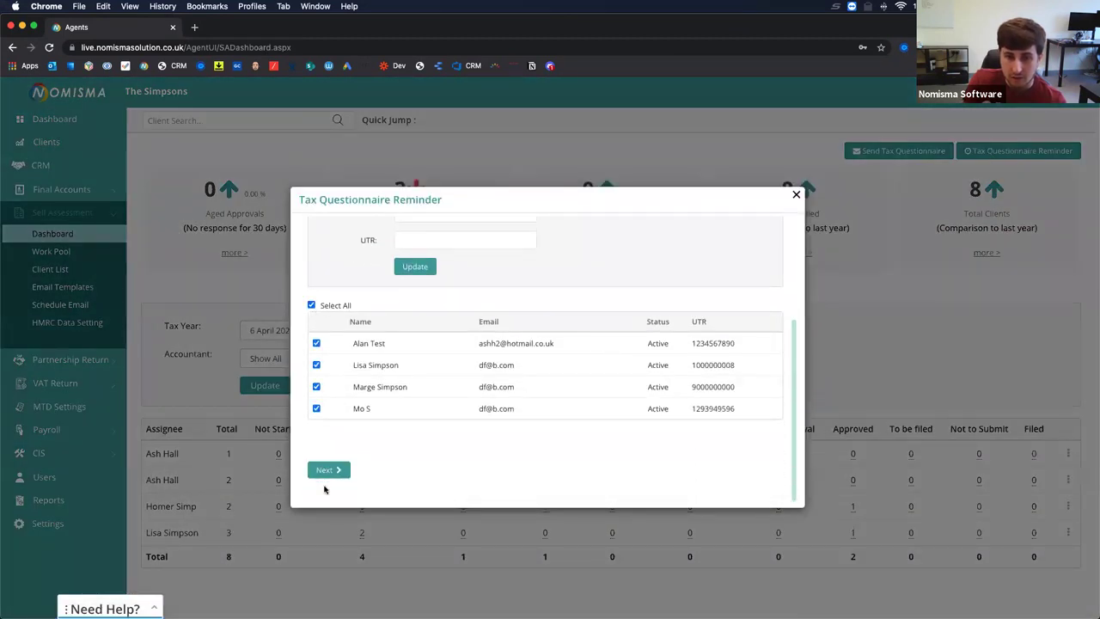
click(329, 469)
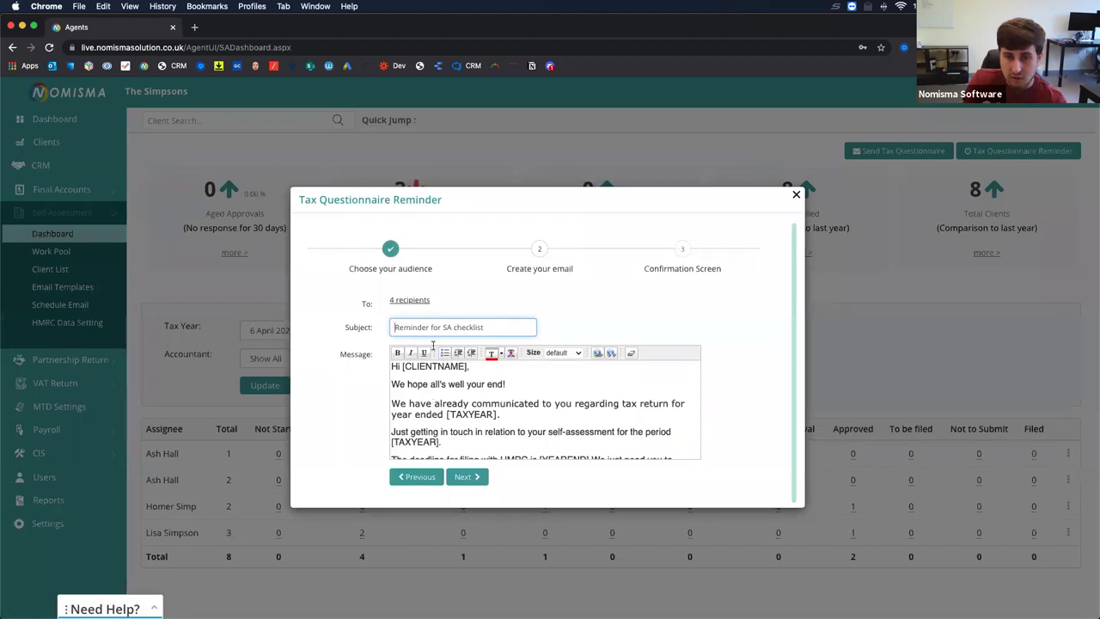
Preview the reminder's questions, then switch to the client's checklist window.
click(466, 475)
scroll(513, 403, down, 2)
scroll(512, 403, down, 5)
scroll(513, 403, down, 5)
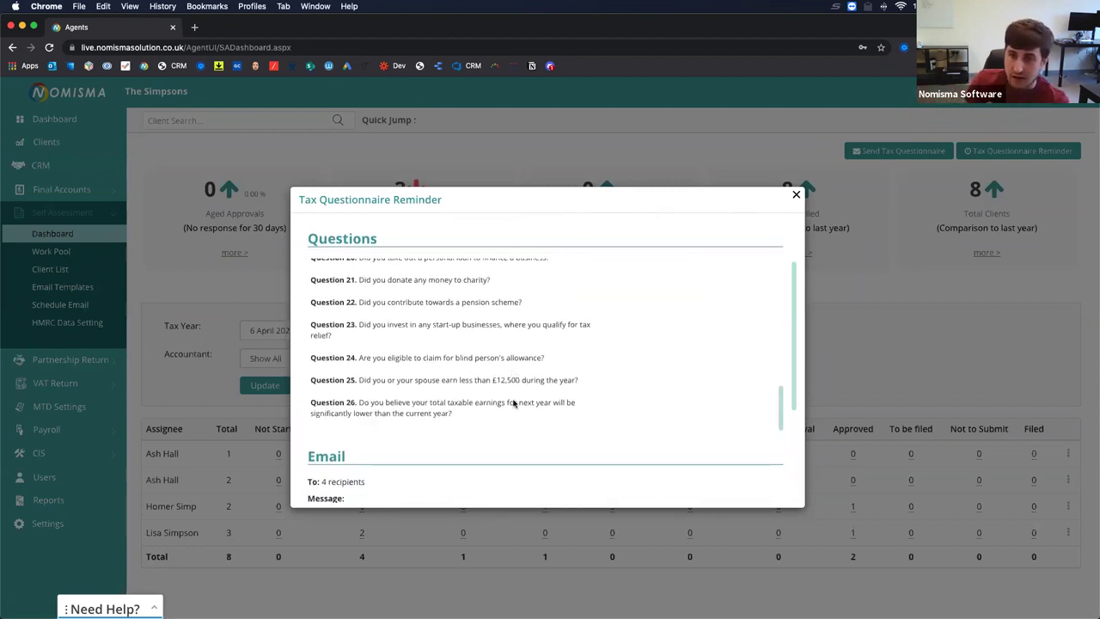
key(ctrl+Right)
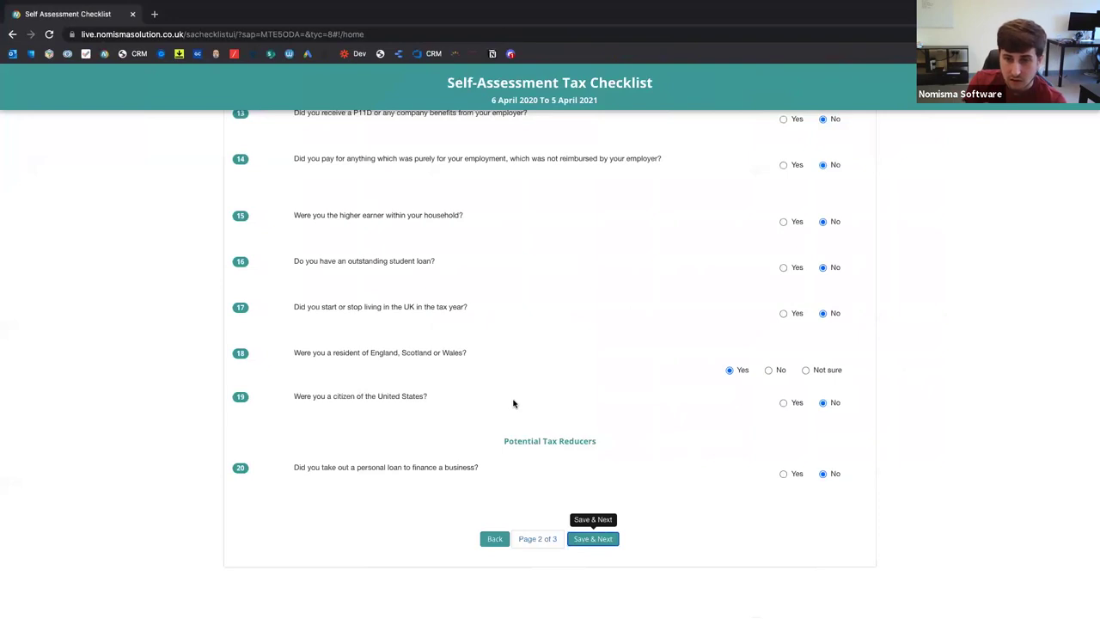
Save the final checklist page, review the answers, submit the checklist and confirm the submission.
click(593, 539)
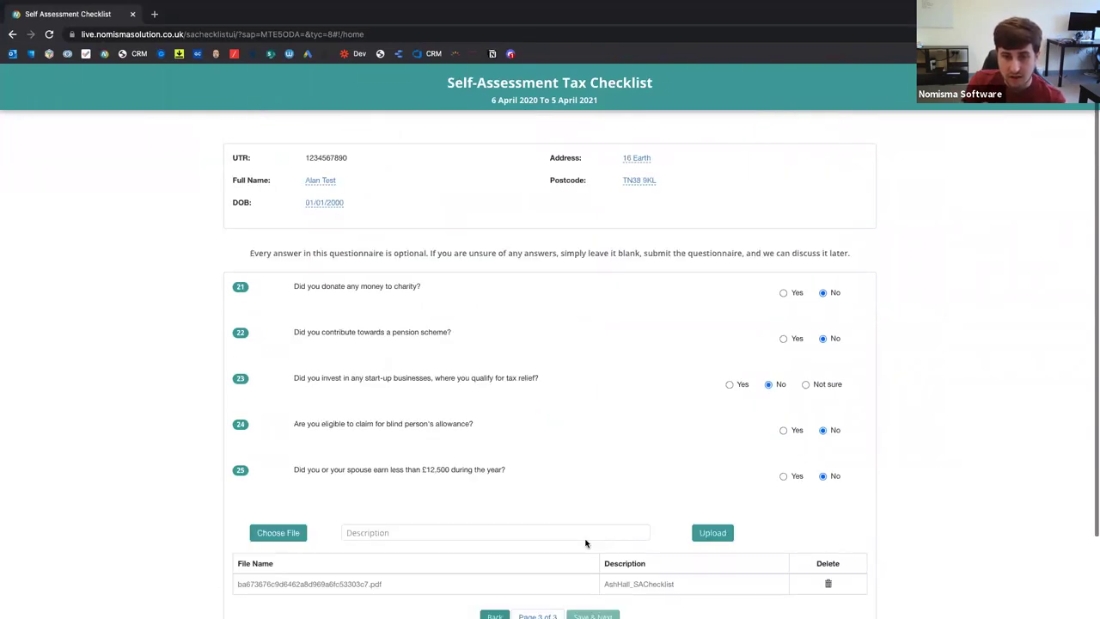
scroll(585, 542, down, 3)
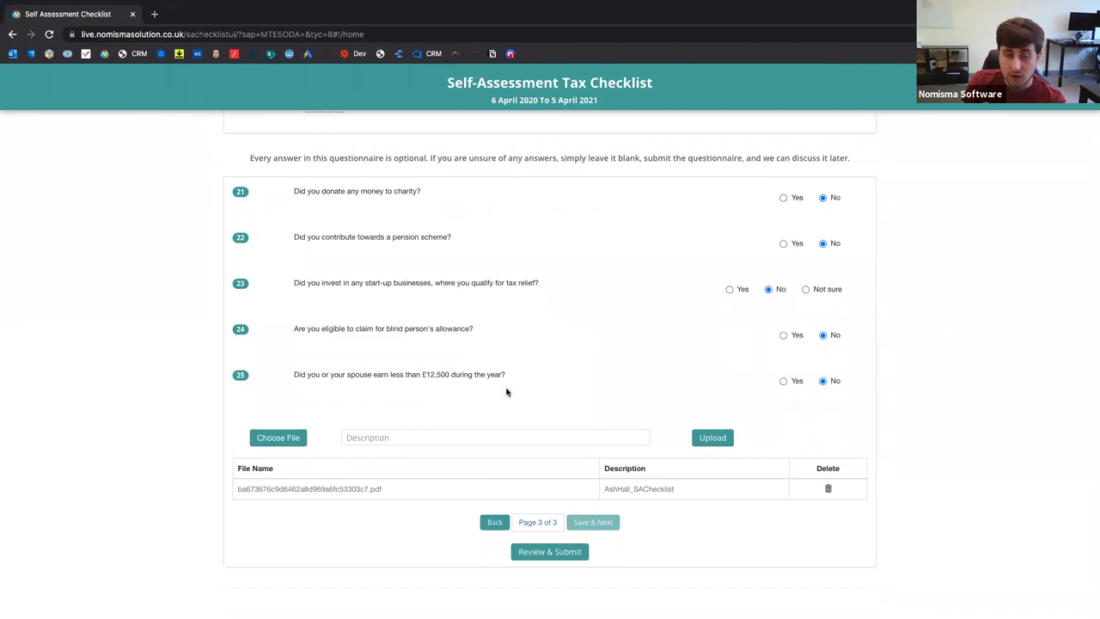
click(537, 554)
scroll(435, 467, down, 15)
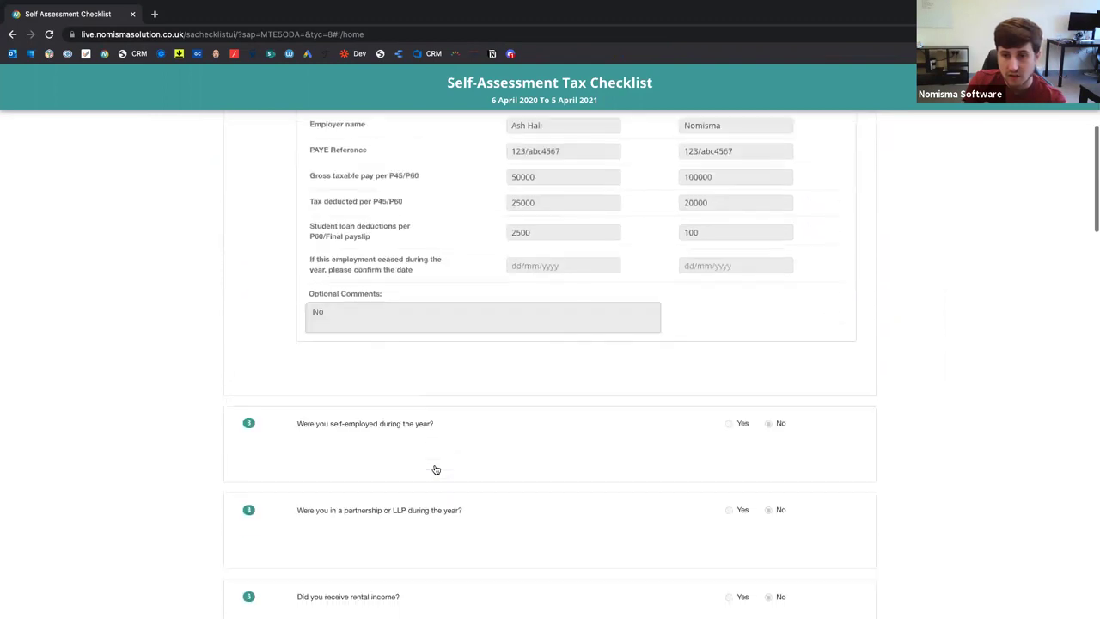
scroll(426, 457, down, 10)
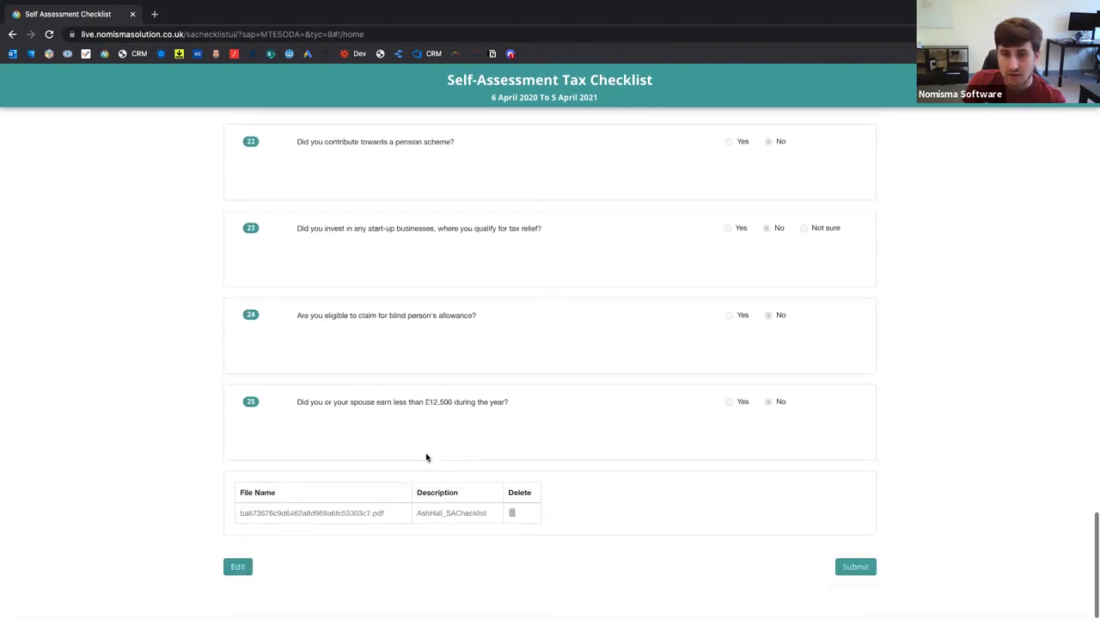
click(856, 569)
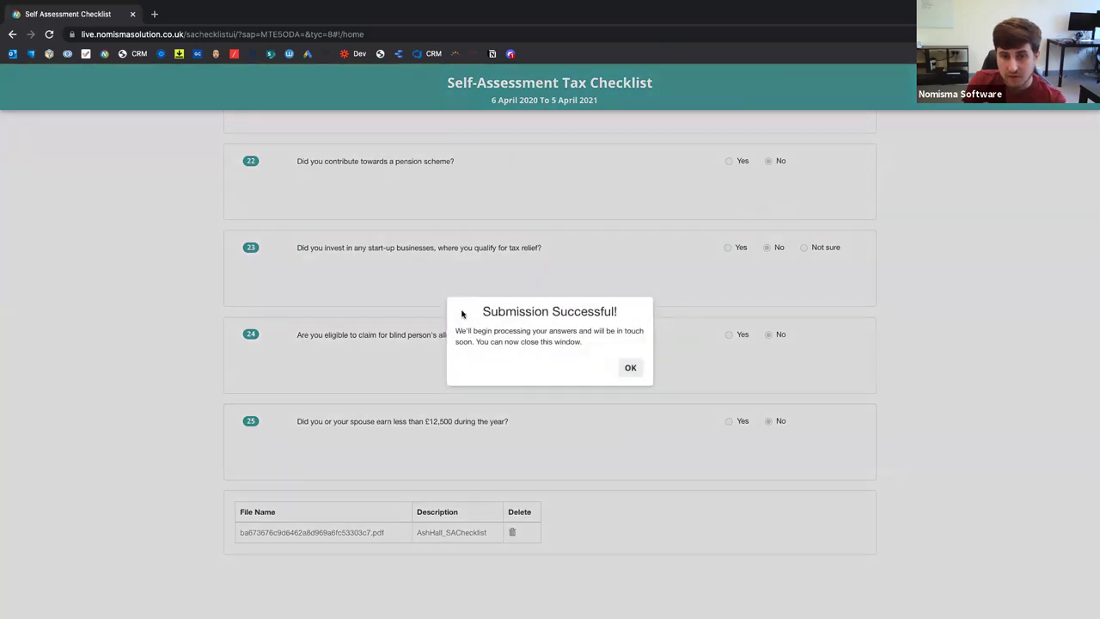
click(627, 367)
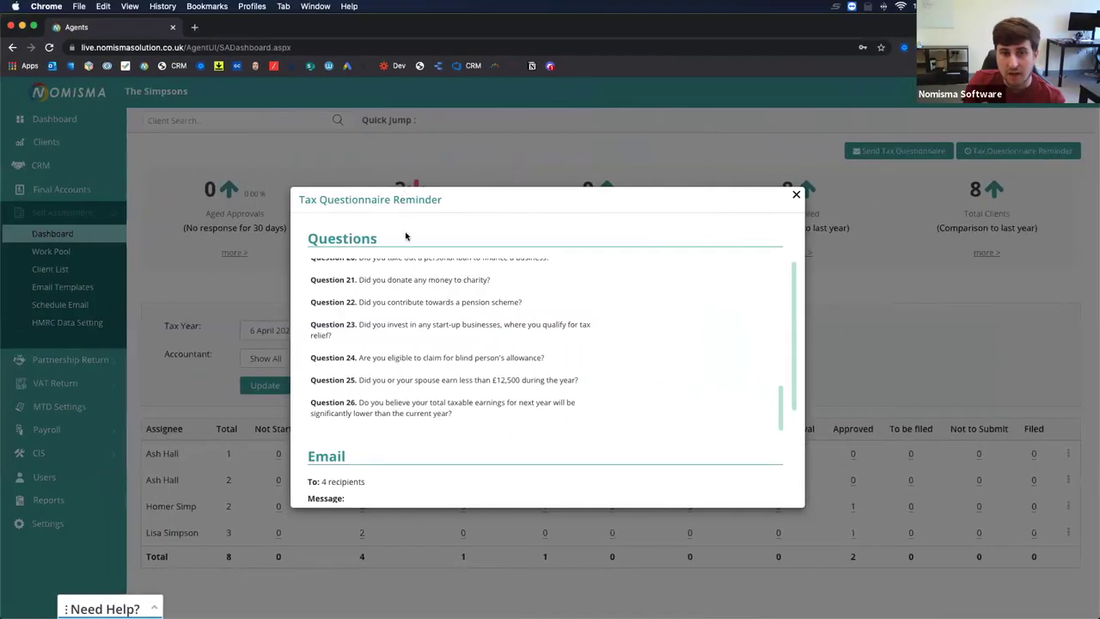
Close the reminder, list the Response Received clients, and open the client's questionnaire import.
click(794, 195)
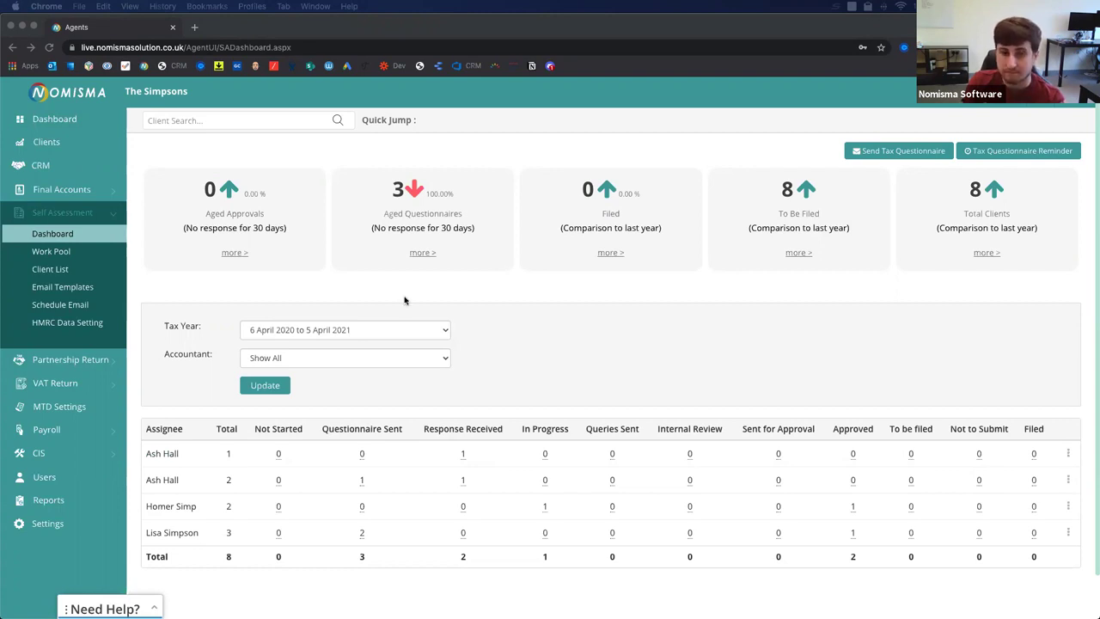
click(533, 334)
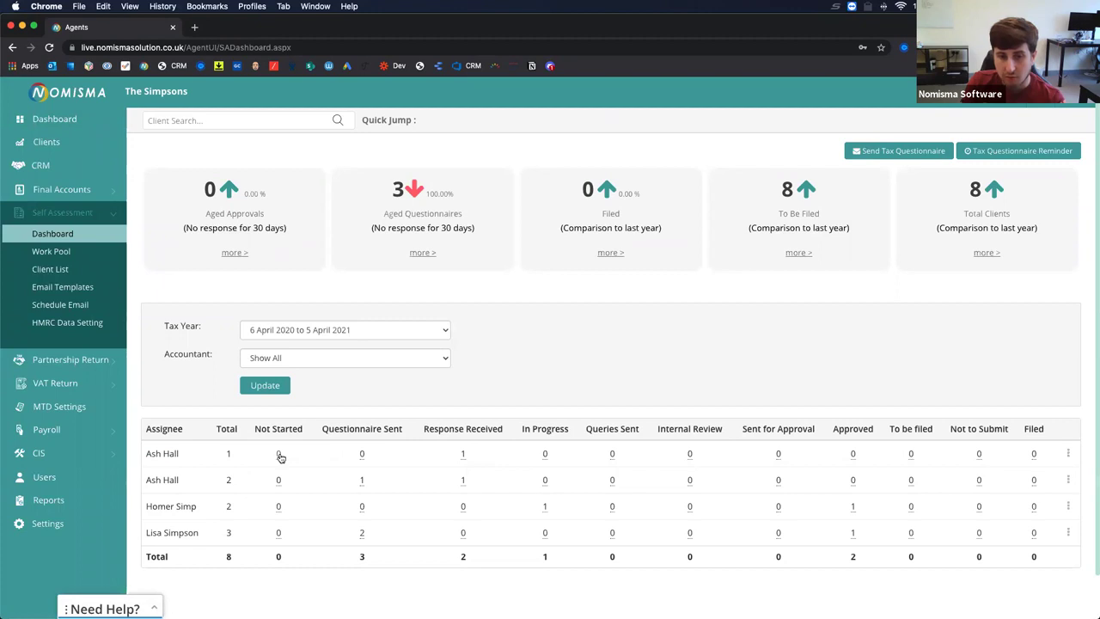
click(463, 453)
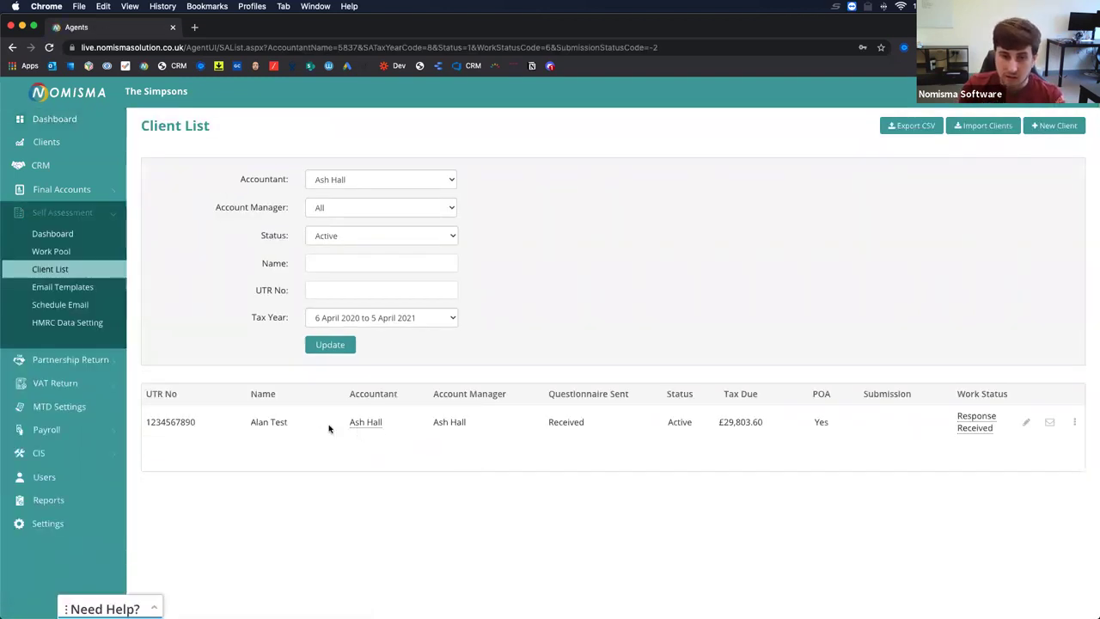
click(271, 423)
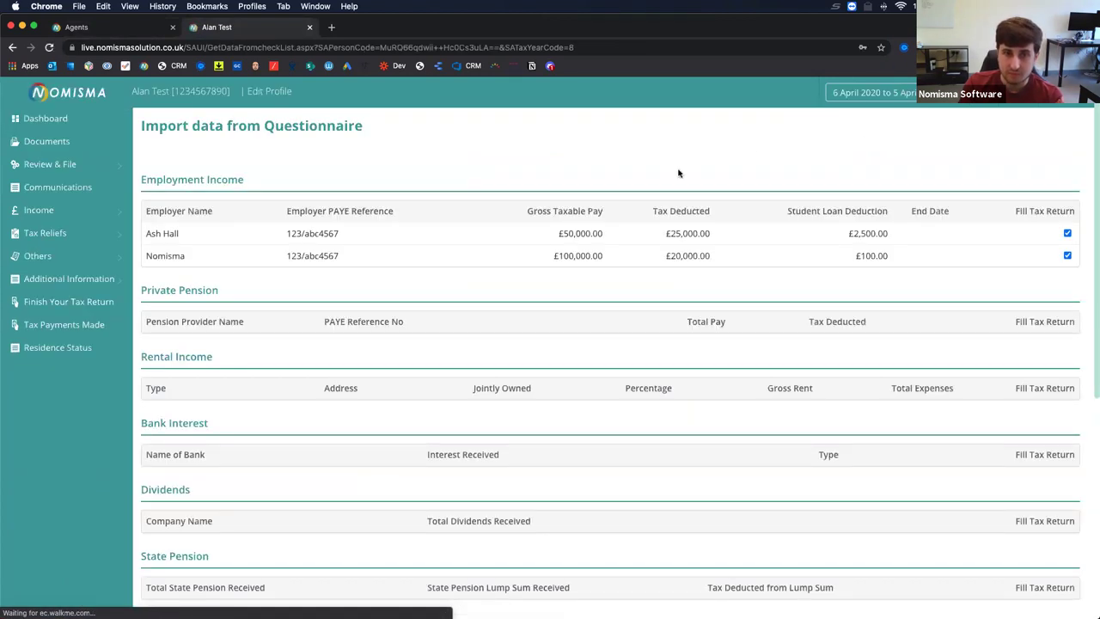
Keep both employers (£50,000 and £100,000) ticked to fill the tax return and save the import.
drag(148, 255, 898, 255)
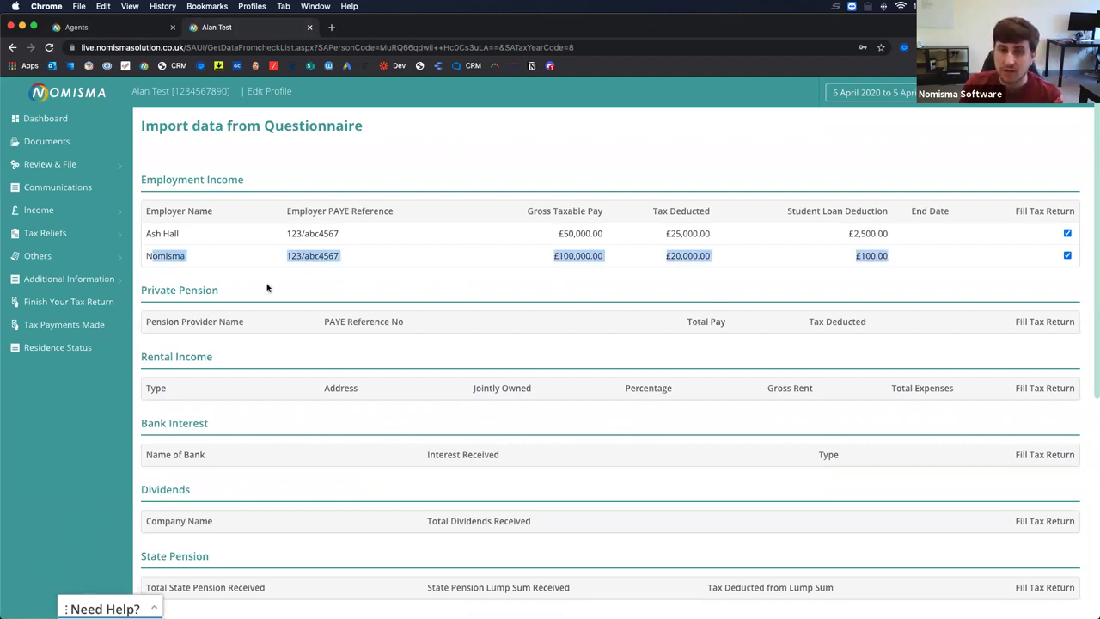
click(1067, 233)
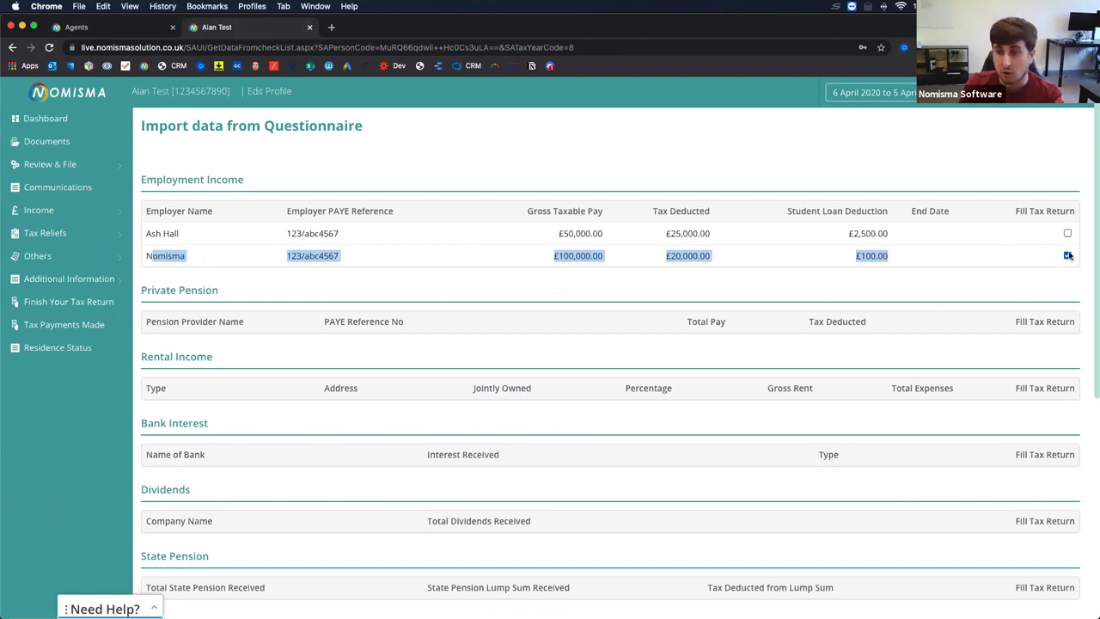
scroll(590, 420, down, 5)
scroll(590, 419, up, 5)
click(290, 279)
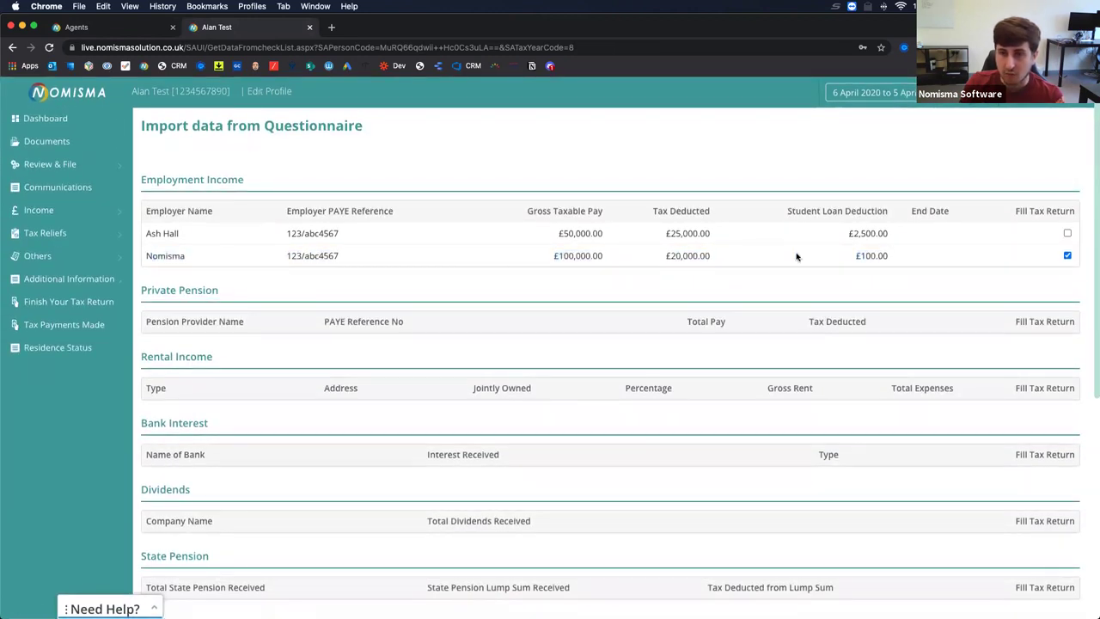
click(1067, 234)
scroll(742, 372, down, 10)
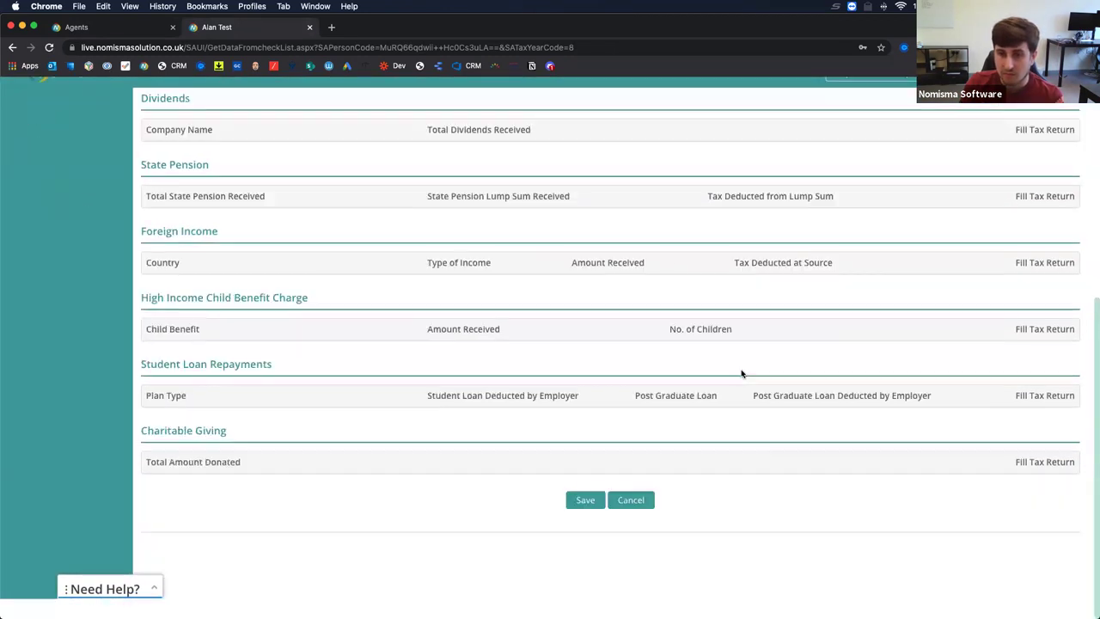
click(583, 522)
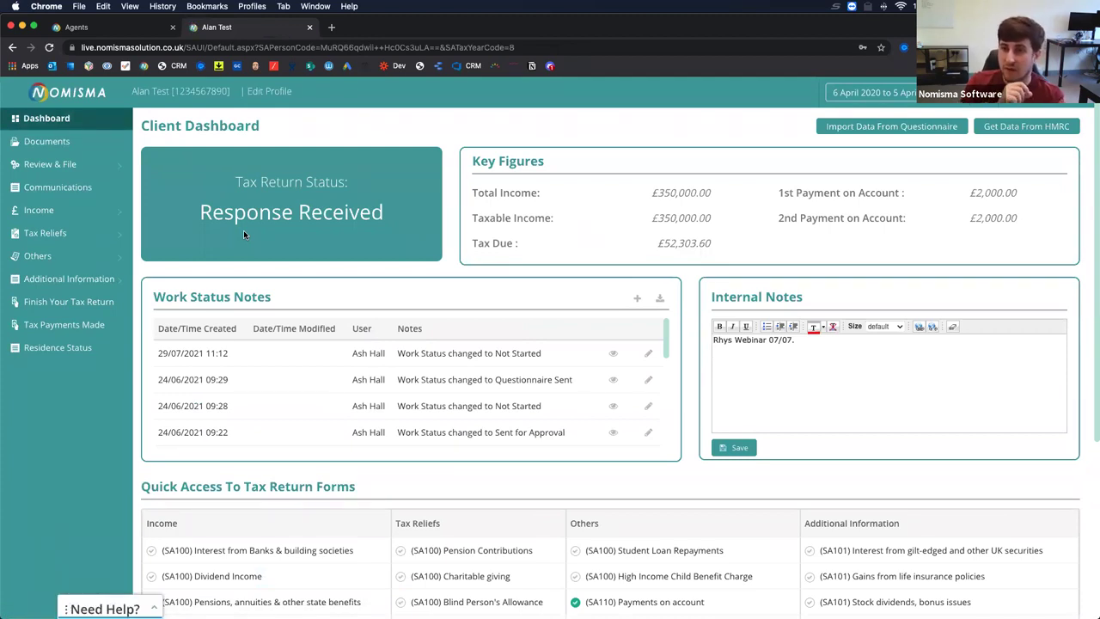
Open Income > Employment and scroll the employment table right to its action columns.
click(38, 210)
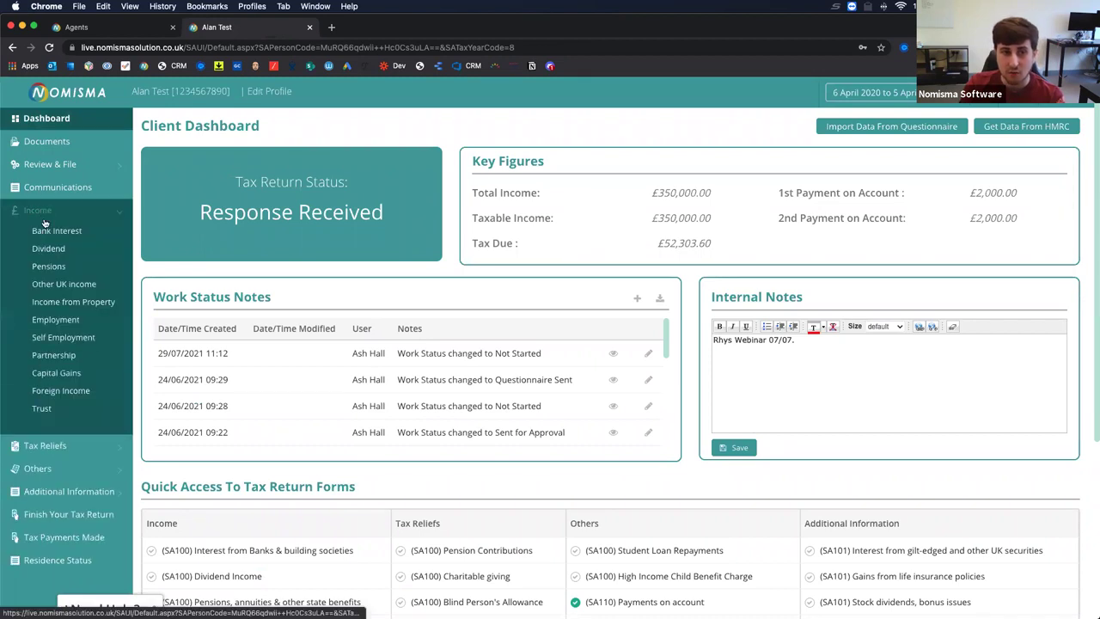
click(56, 319)
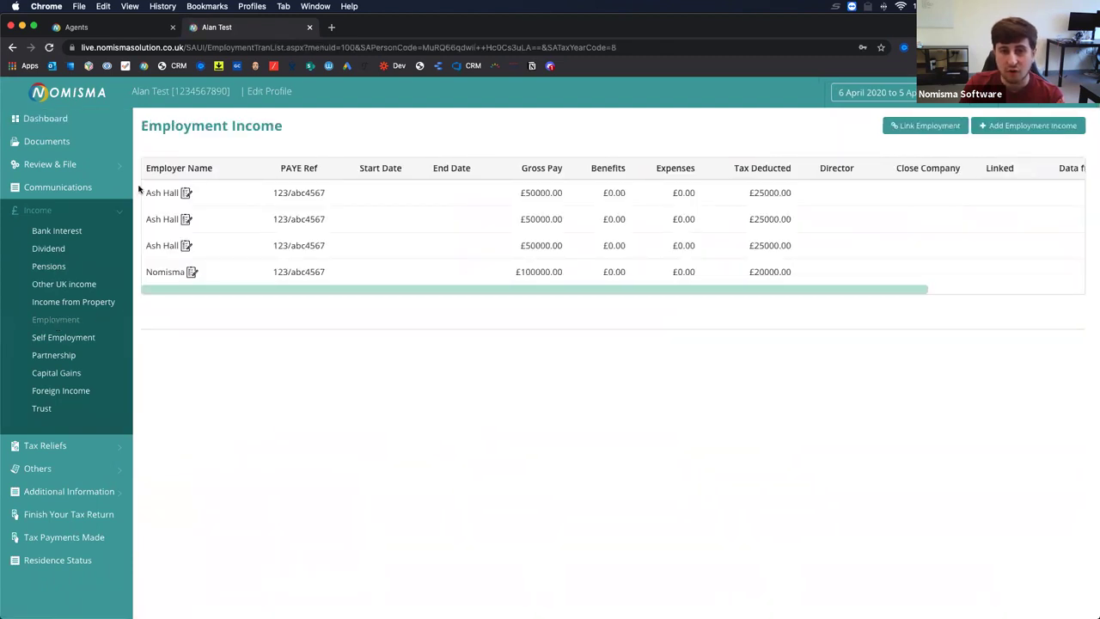
drag(147, 192, 203, 248)
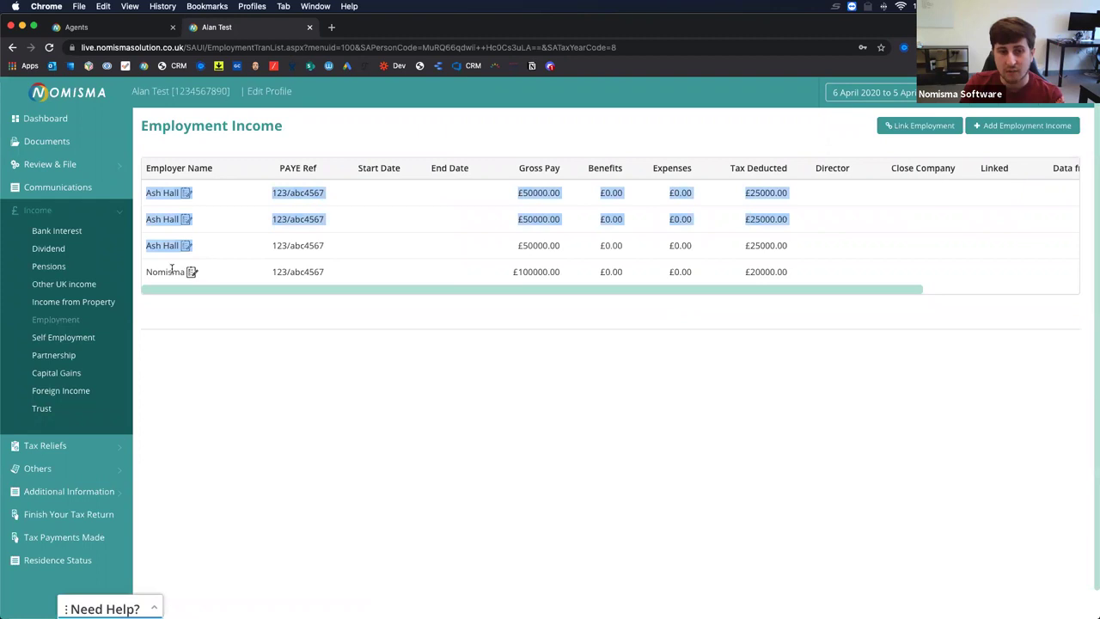
click(277, 275)
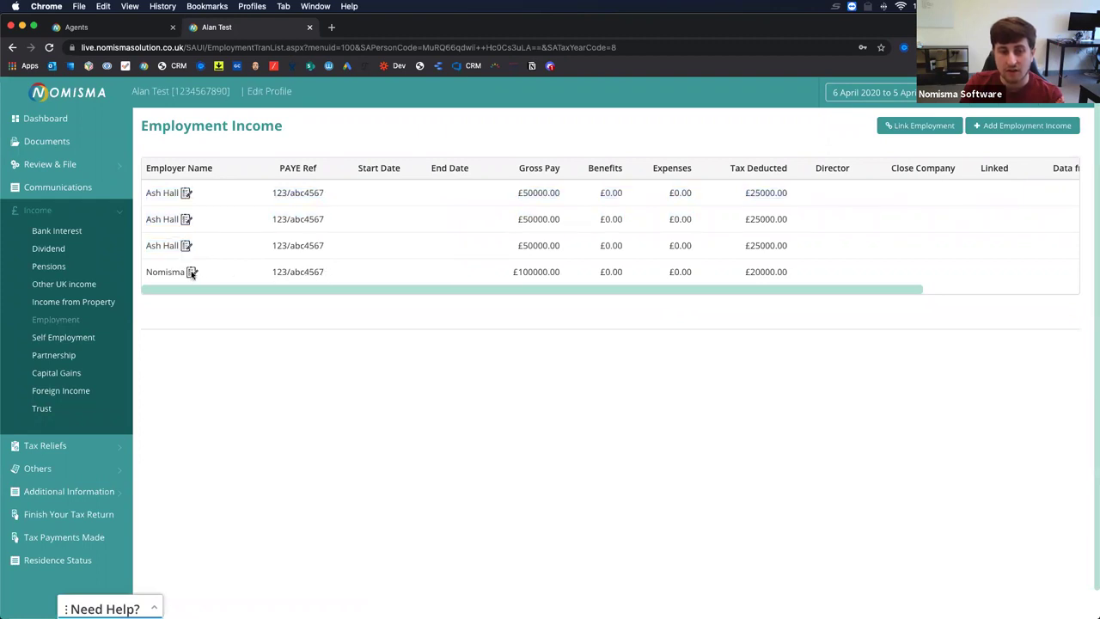
mouse_move(192, 273)
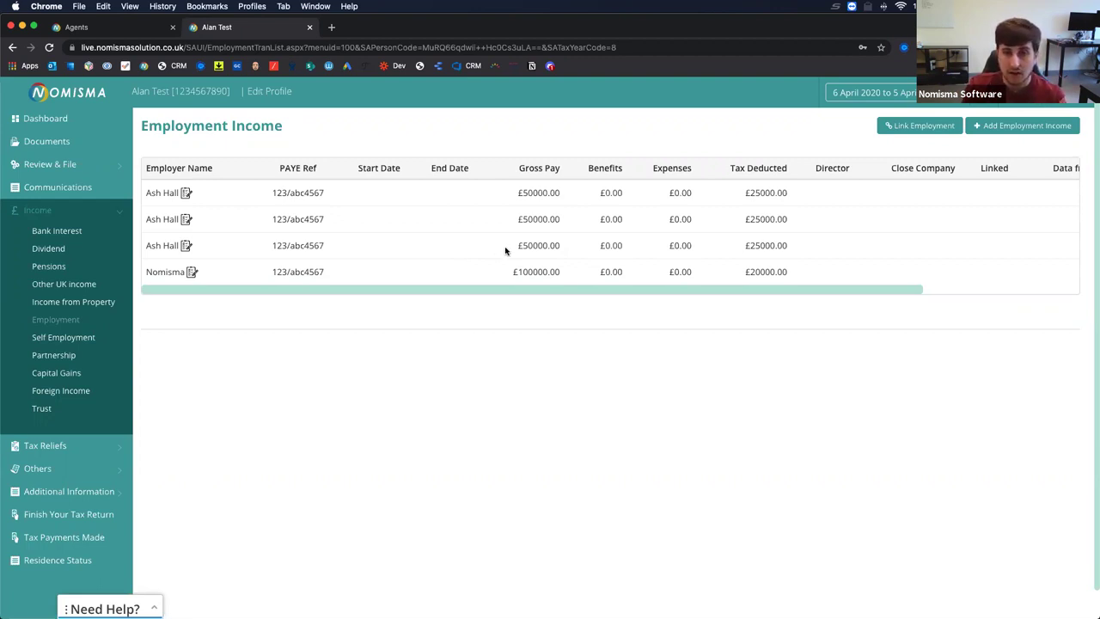
scroll(505, 250, right, 5)
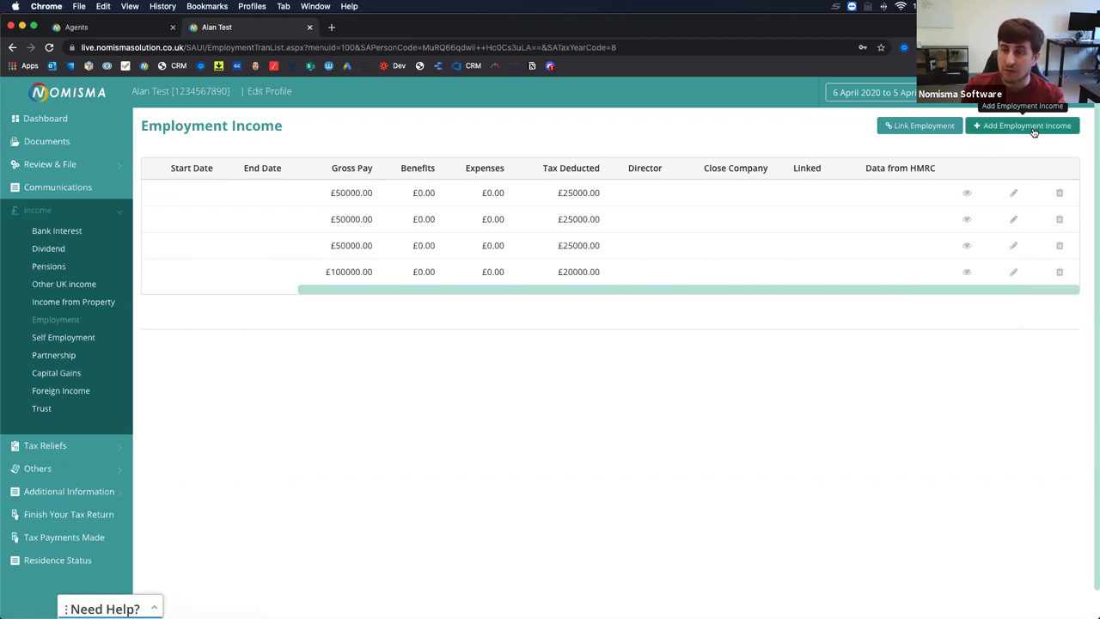
Start Link Employment and search payroll by the client's last name, with First Name cleared.
click(914, 127)
drag(464, 223, 418, 228)
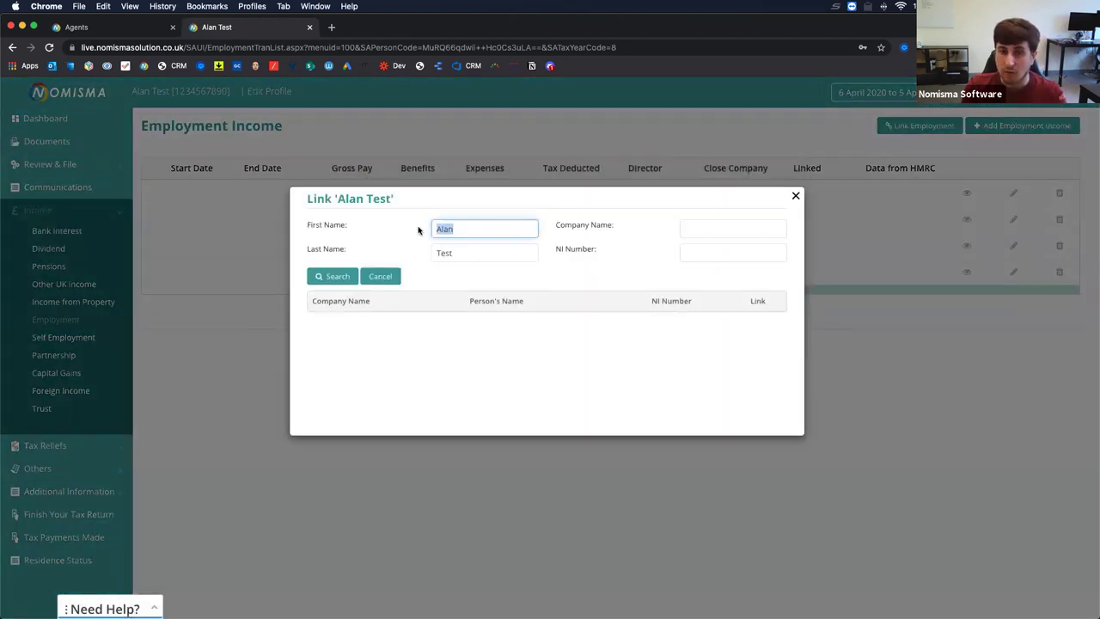
key(BackSpace)
key(Tab)
text(Hall)
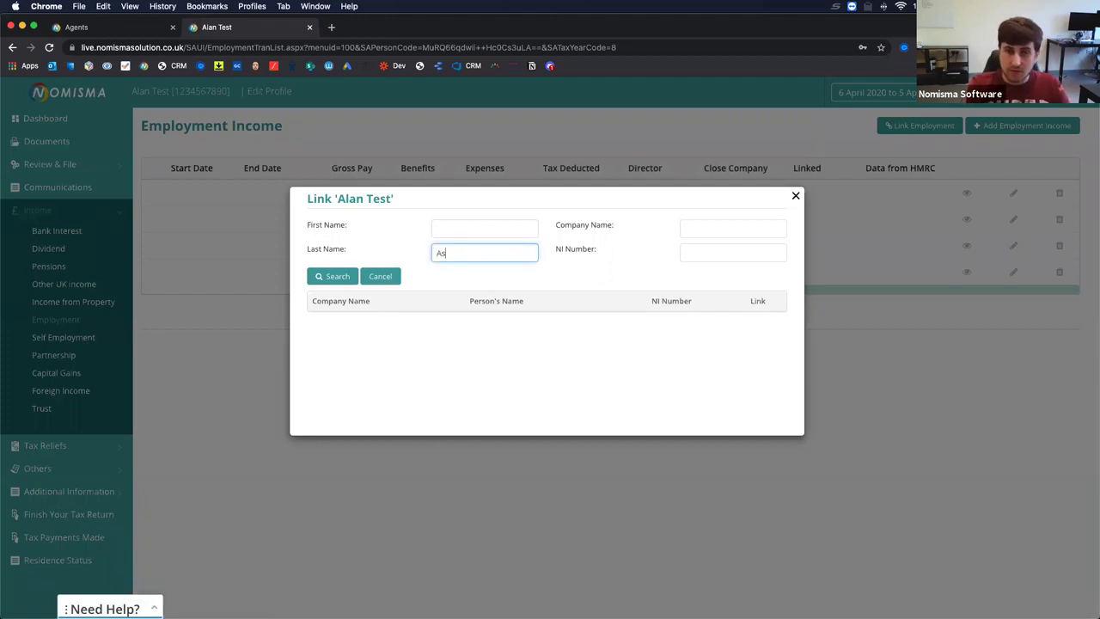
click(338, 276)
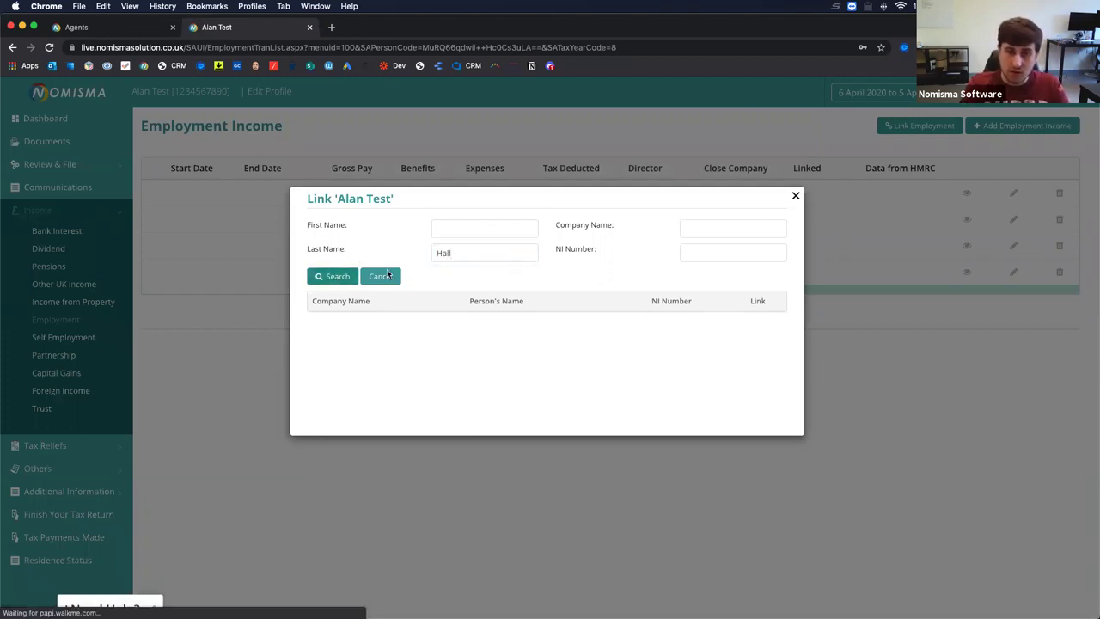
Link the ZOOM LIMITED and AAAA SOLUTIONS LTD payroll employments to the client.
scroll(487, 315, down, 5)
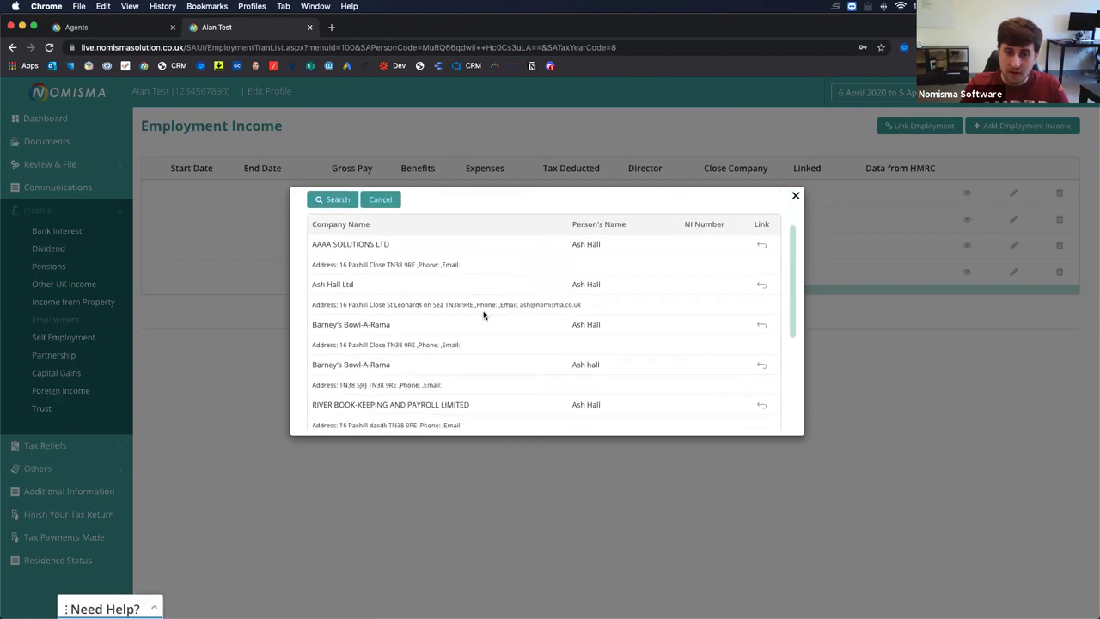
scroll(483, 315, down, 3)
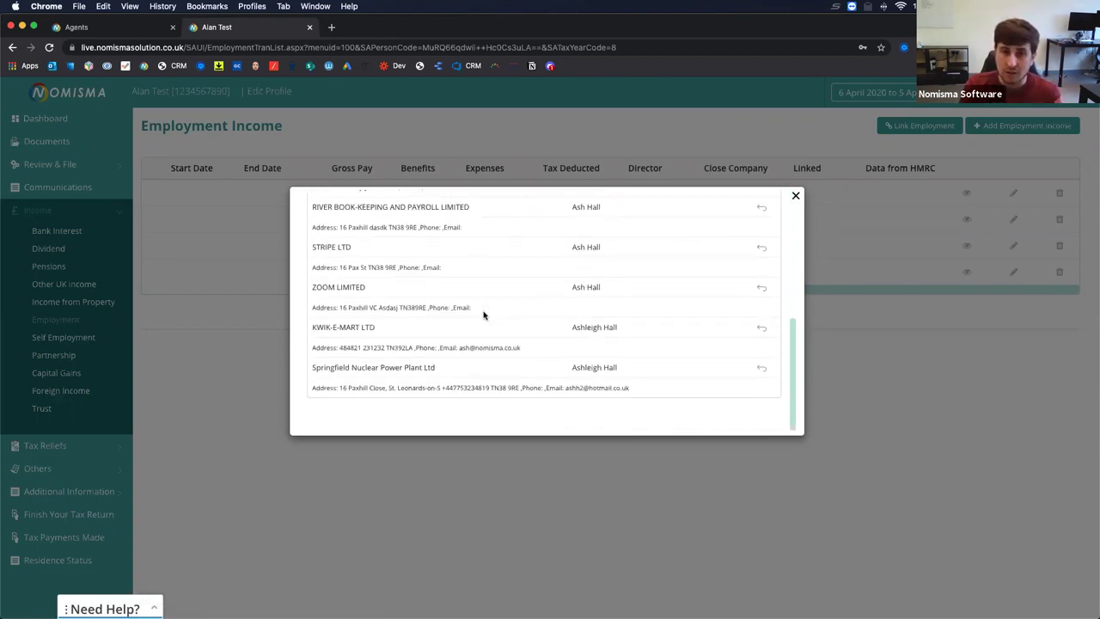
scroll(483, 315, up, 3)
scroll(483, 315, down, 3)
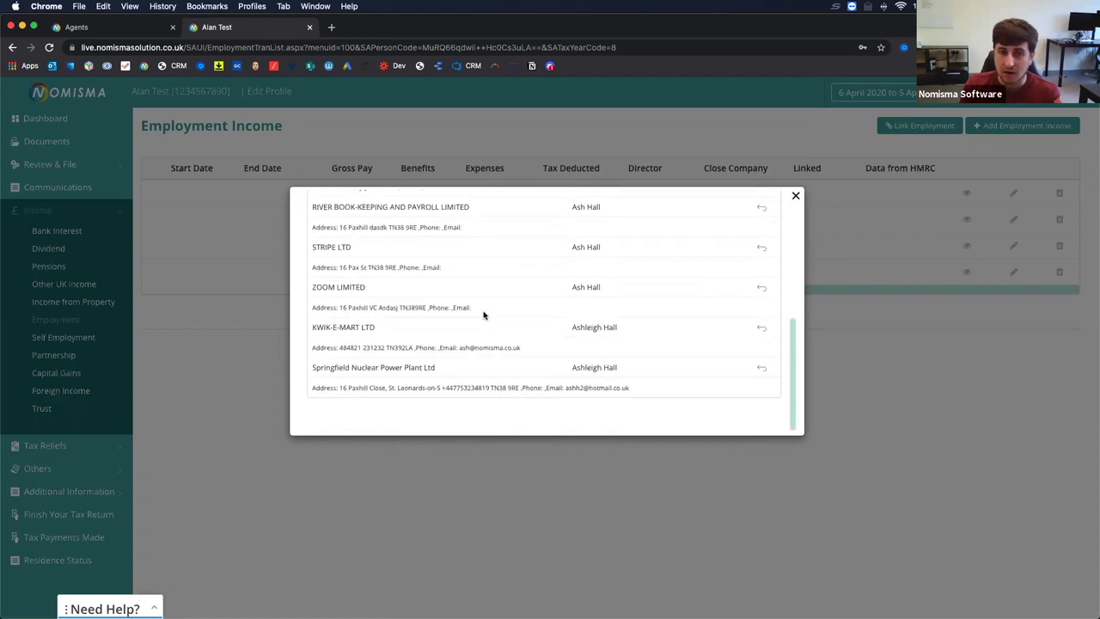
click(760, 288)
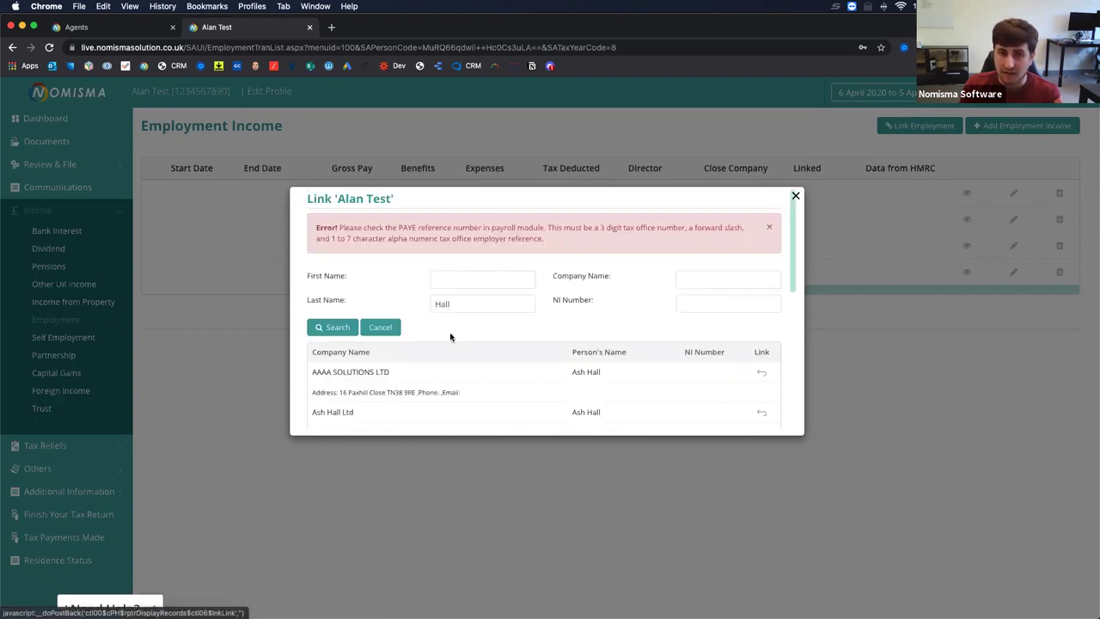
click(761, 372)
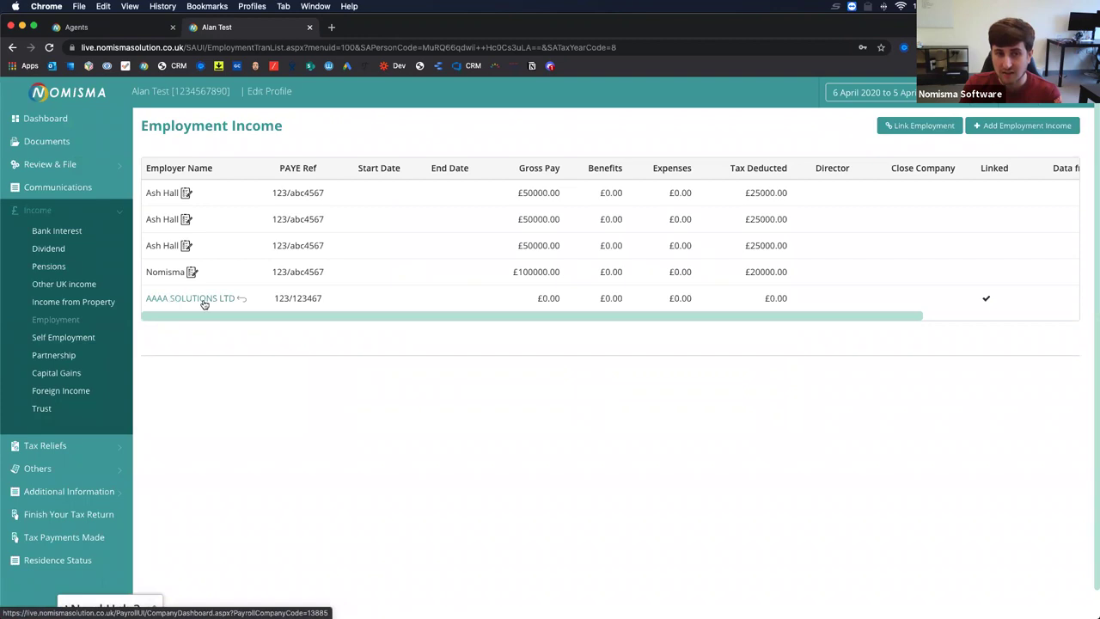
Scroll the employment table back left and return to the client's Dashboard.
scroll(334, 305, right, 3)
scroll(333, 307, right, 2)
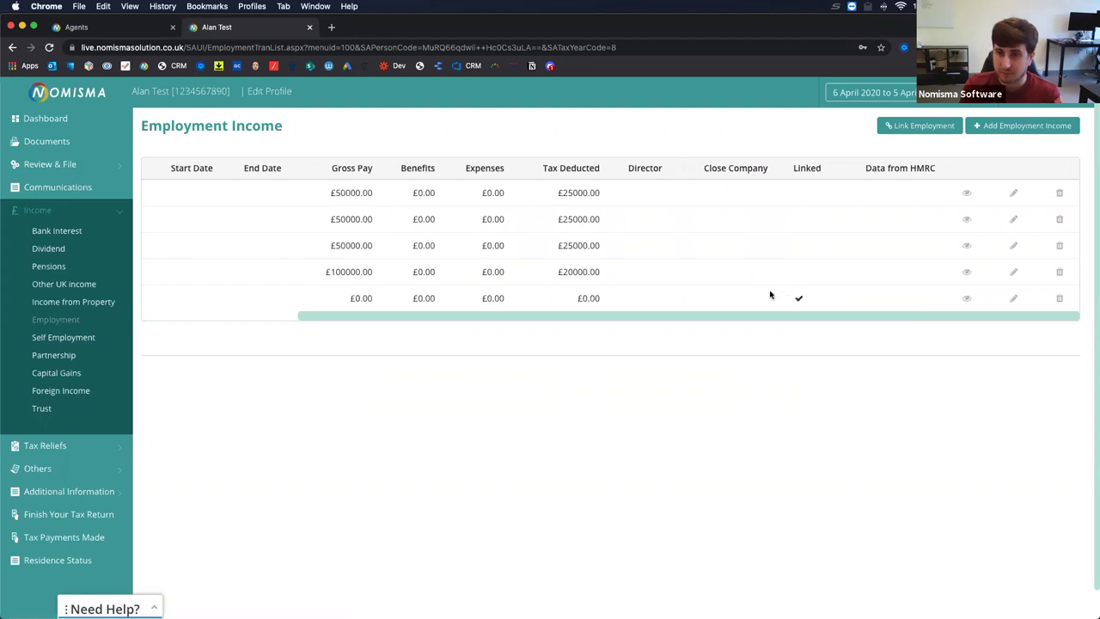
scroll(784, 298, left, 3)
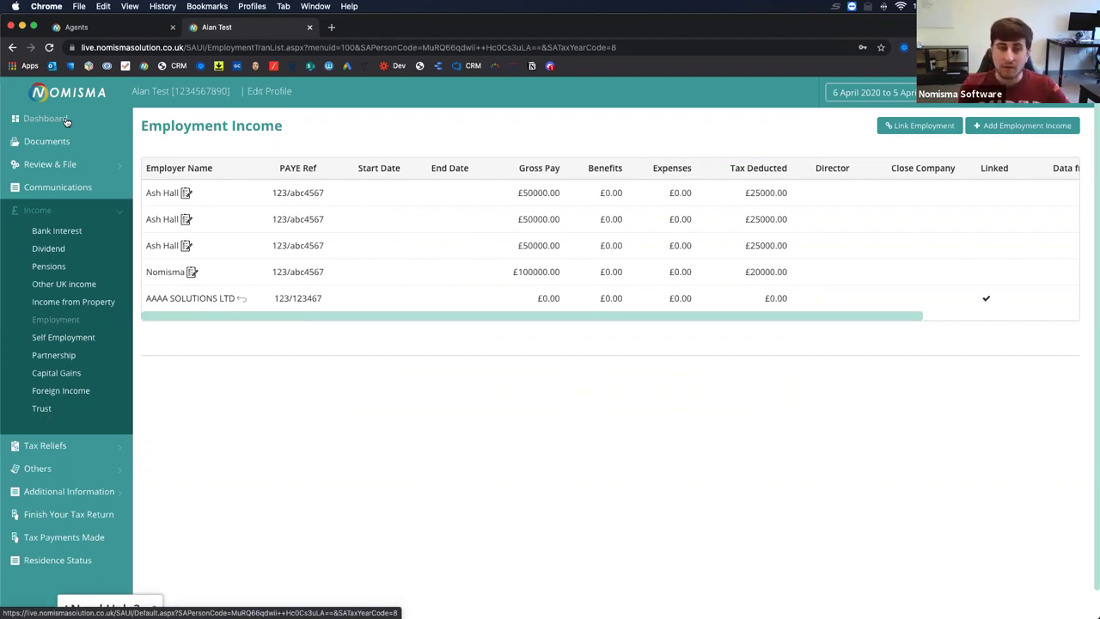
click(67, 122)
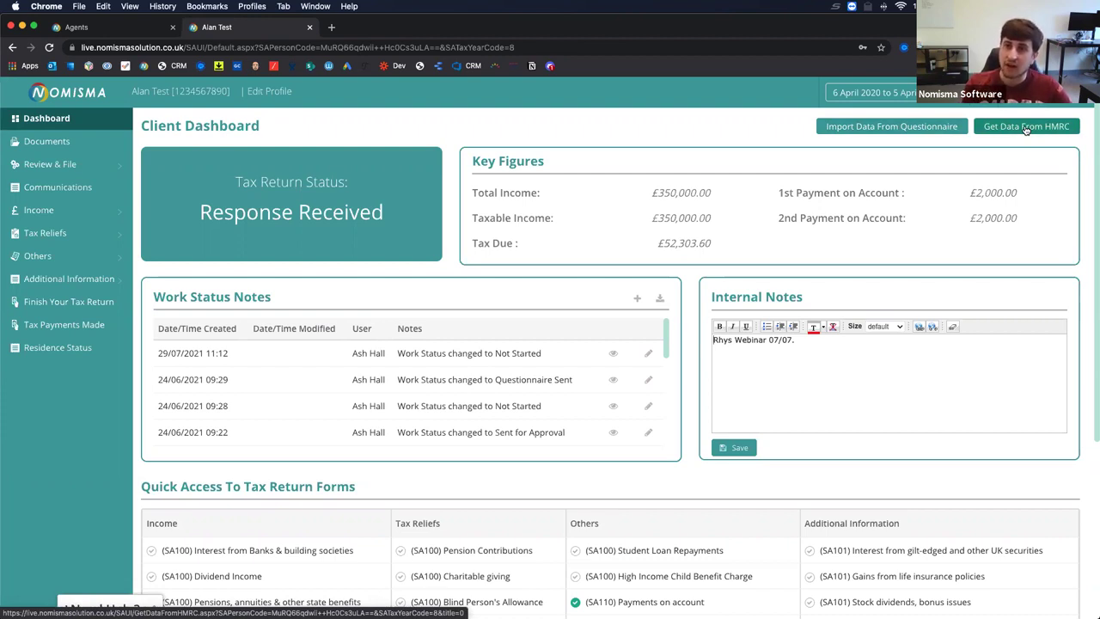
click(92, 29)
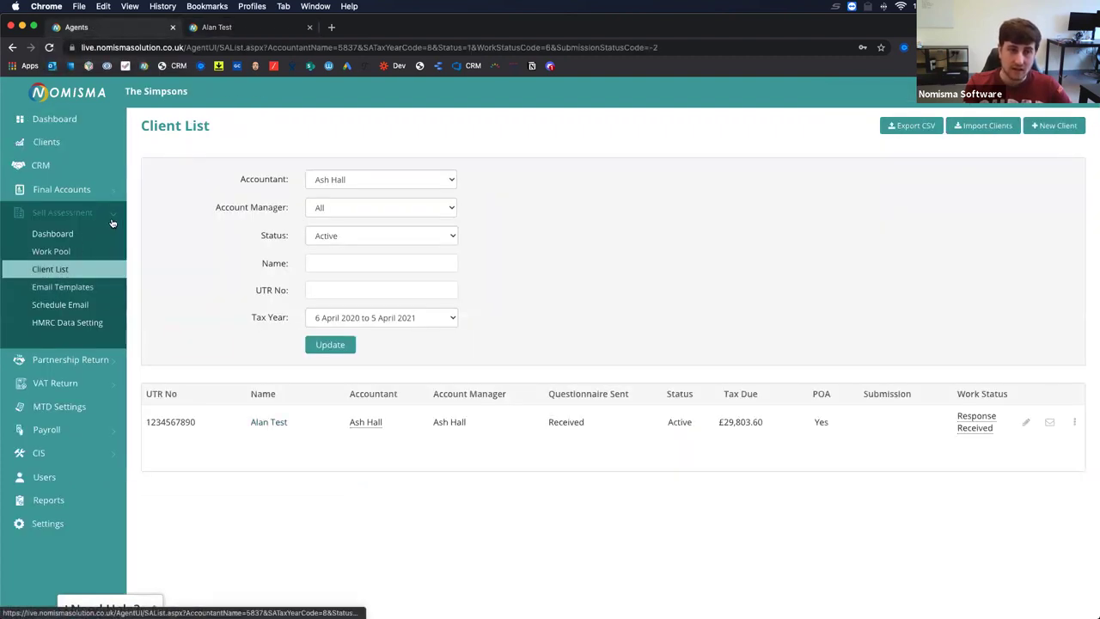
click(49, 323)
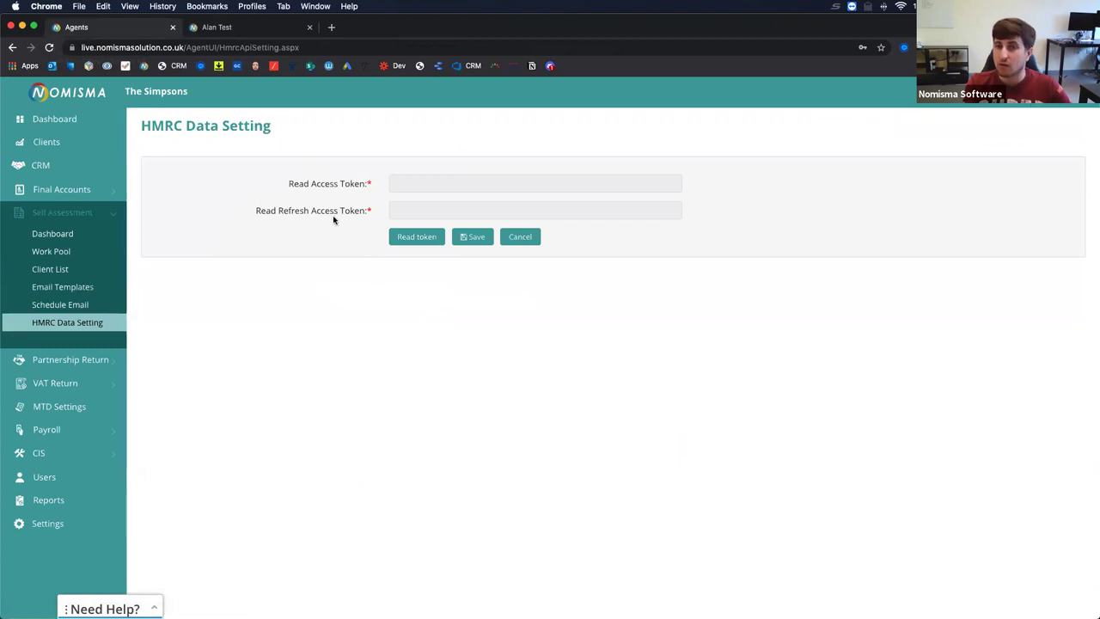
click(404, 239)
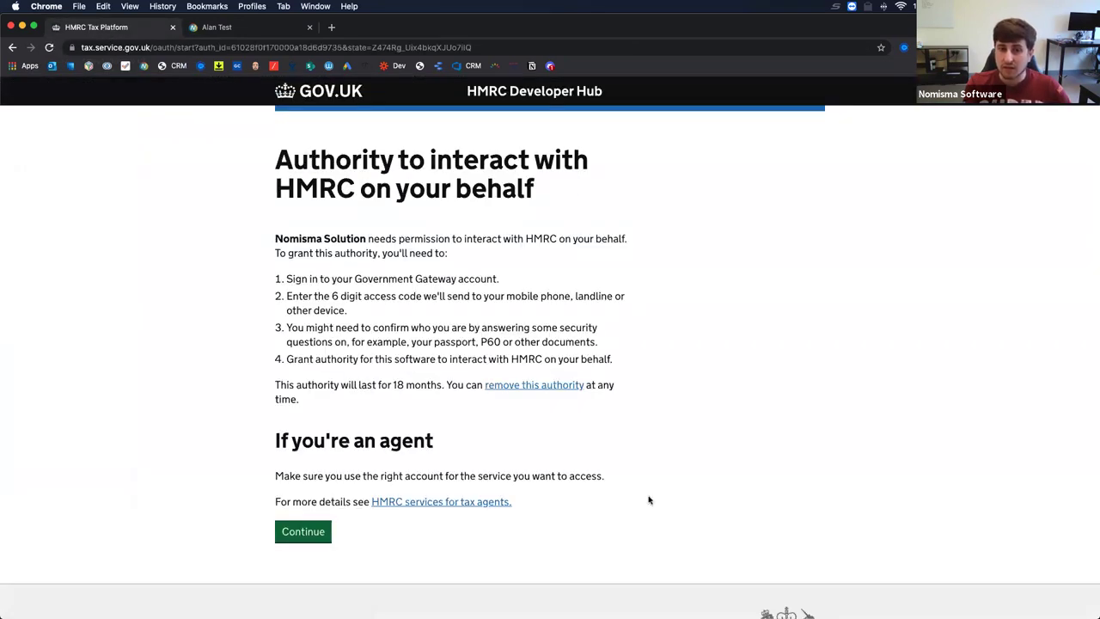
click(304, 532)
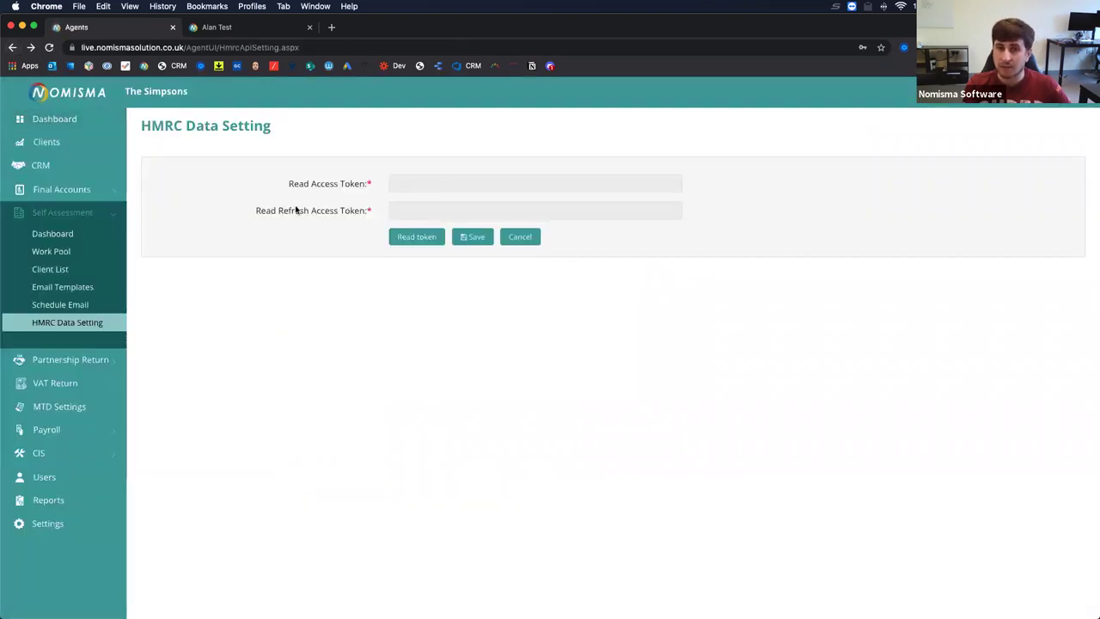
drag(287, 187, 352, 183)
drag(270, 214, 354, 212)
click(320, 272)
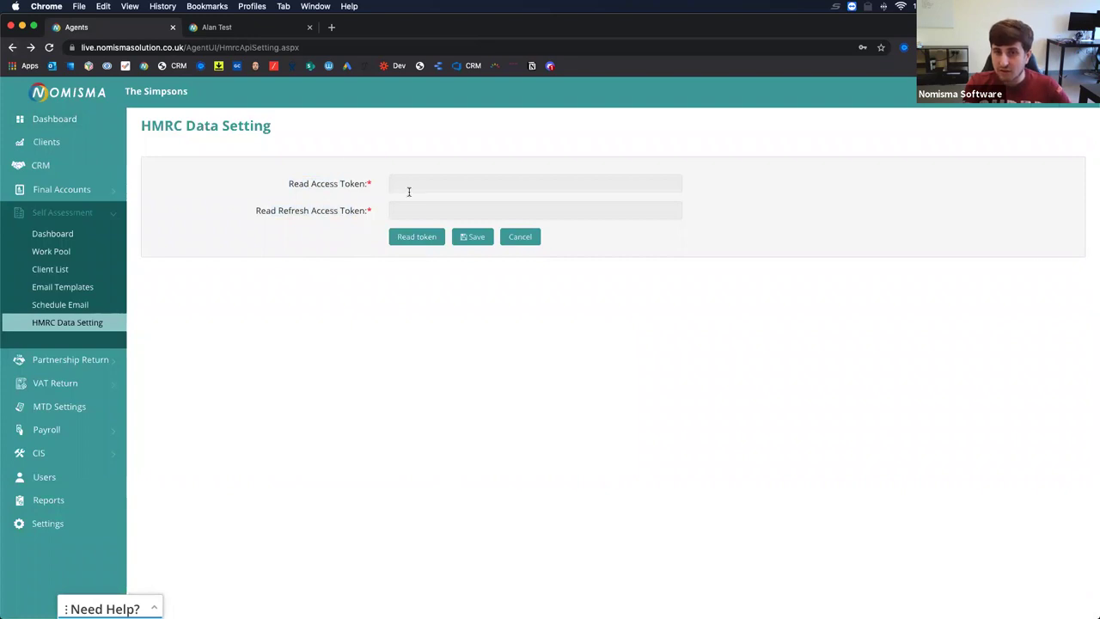
click(258, 26)
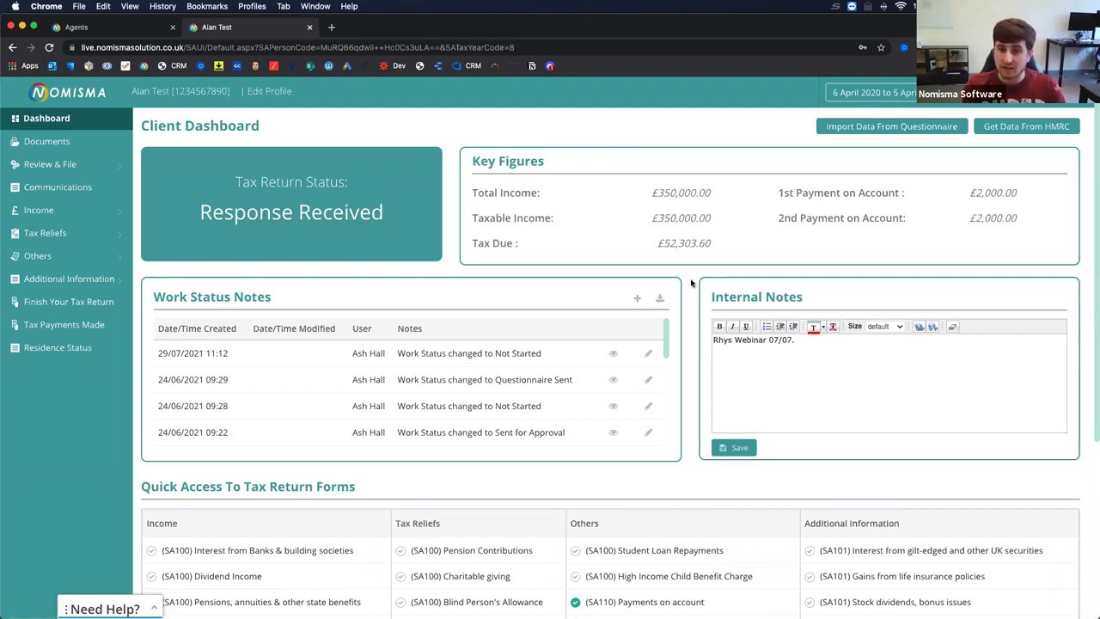
Switch to the Agents tab and open Self Assessment > Work Pool for 2020–21 clients.
scroll(691, 284, down, 5)
scroll(690, 283, up, 5)
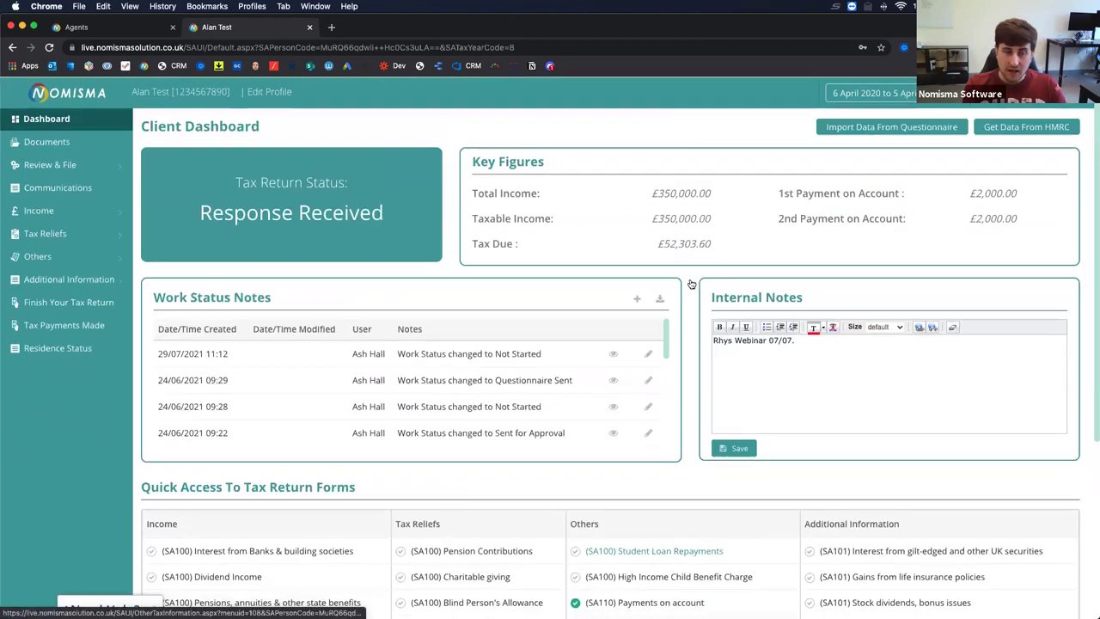
click(76, 27)
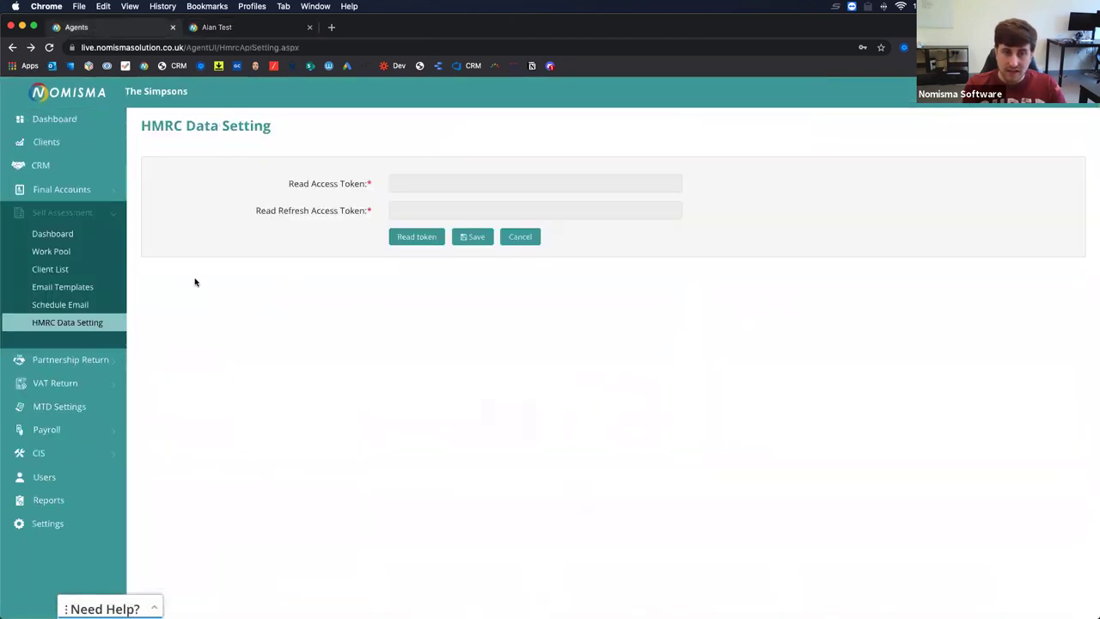
click(64, 255)
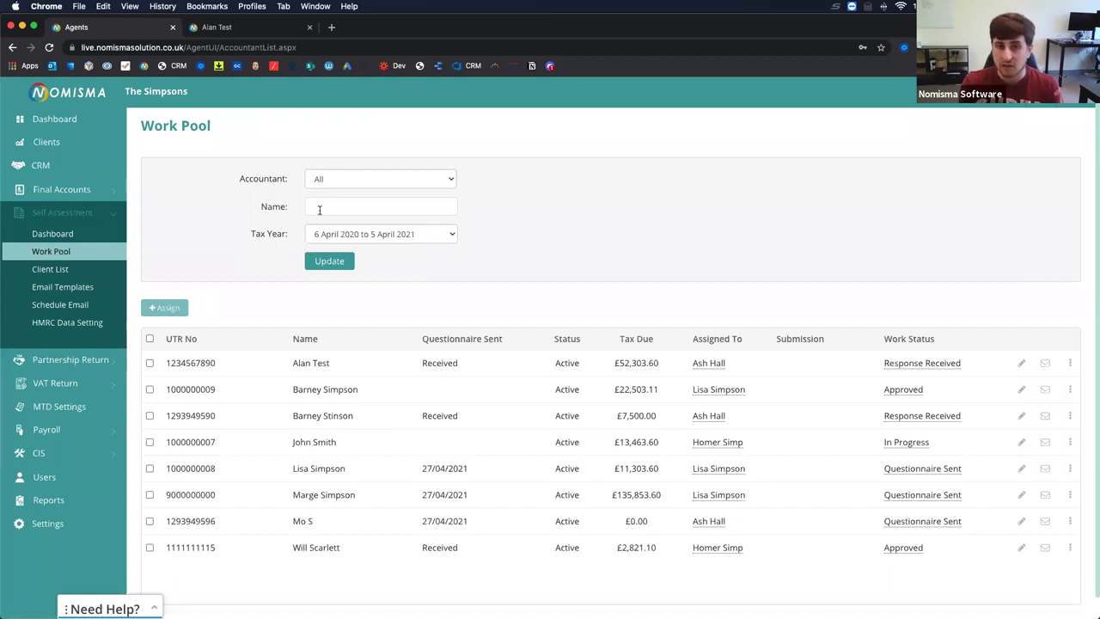
Filter the work pool to Accountant: Not Allocated, then go to Email Templates.
click(330, 182)
click(330, 190)
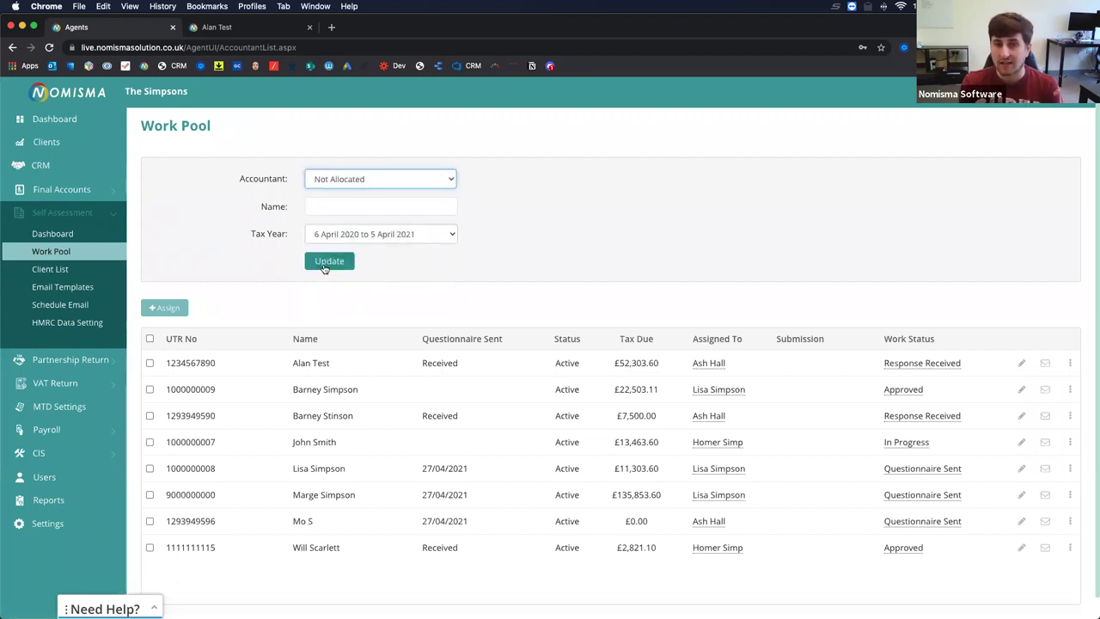
click(325, 262)
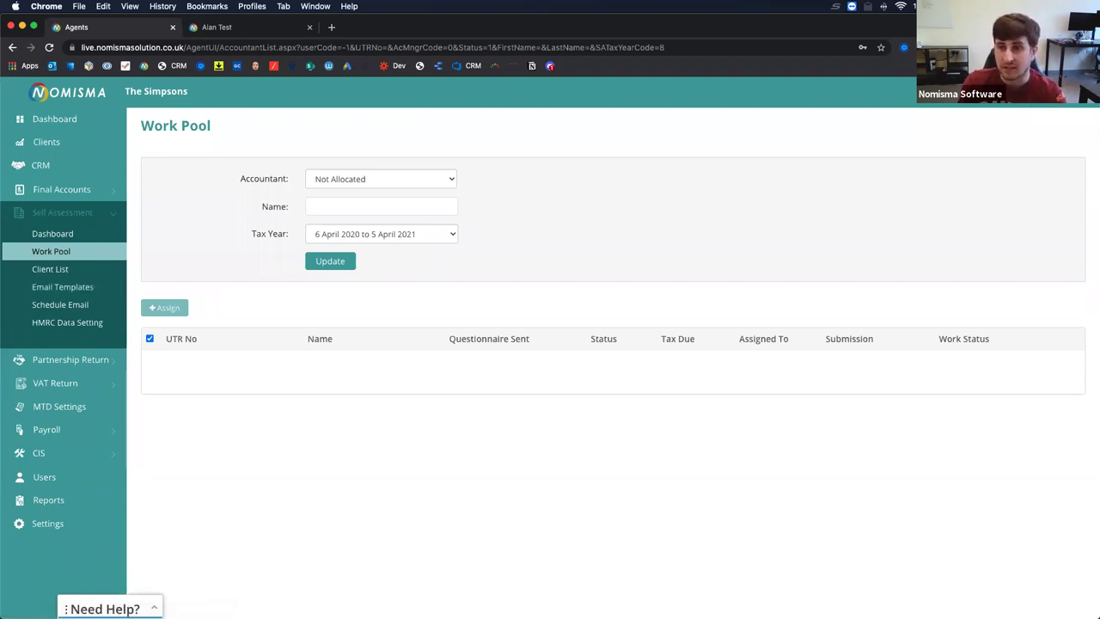
click(78, 287)
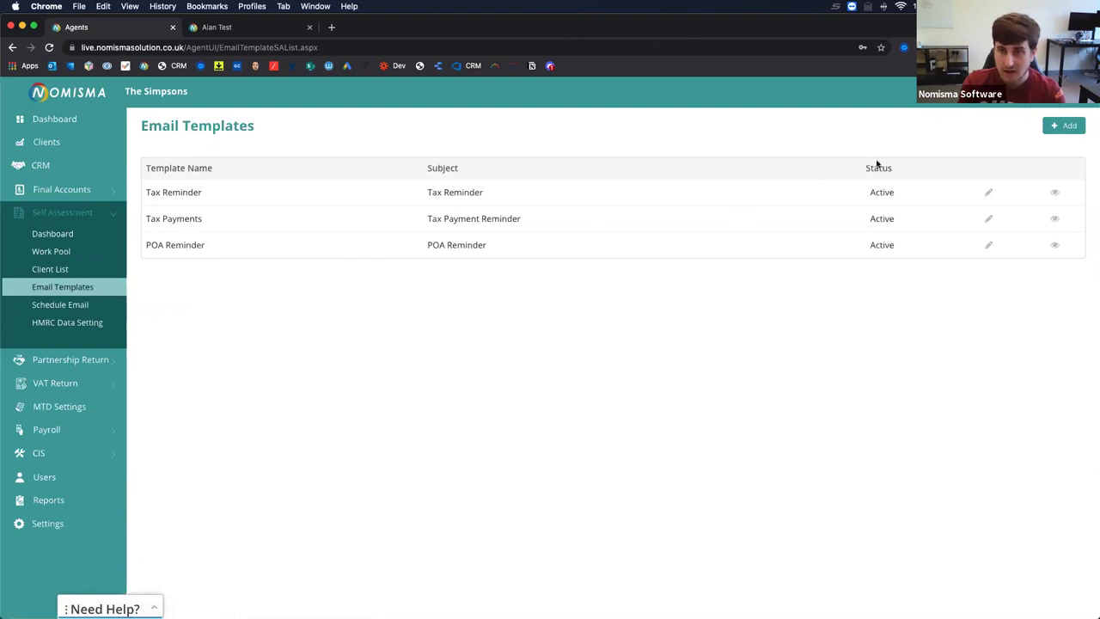
Start a new email template whose body opens with 'Hi' plus the Client First Name tag.
click(1072, 131)
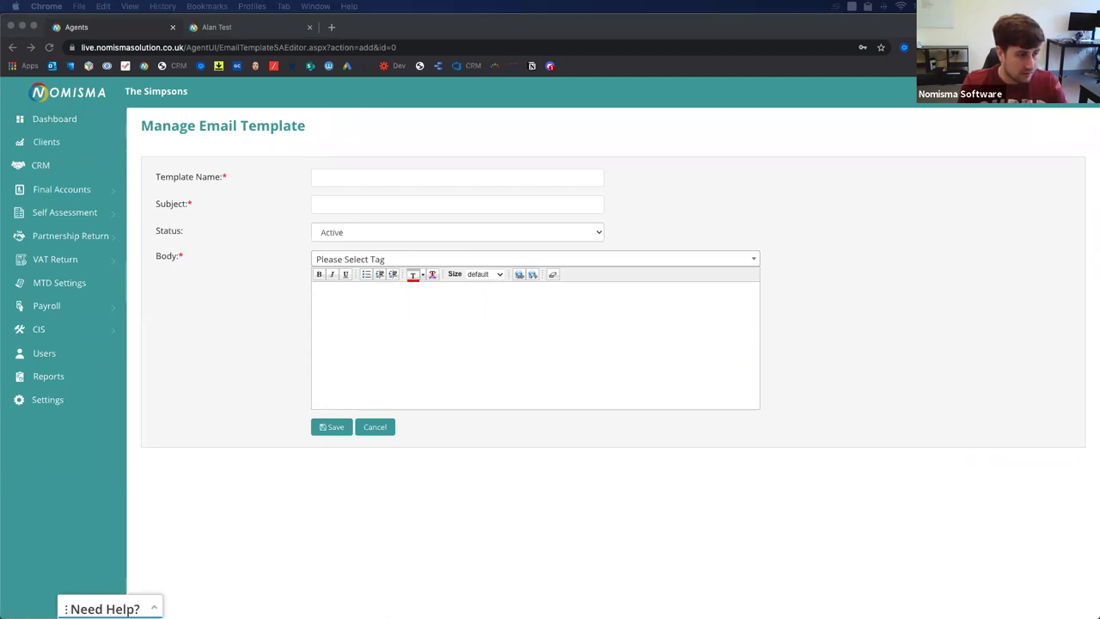
click(346, 314)
key(super+v)
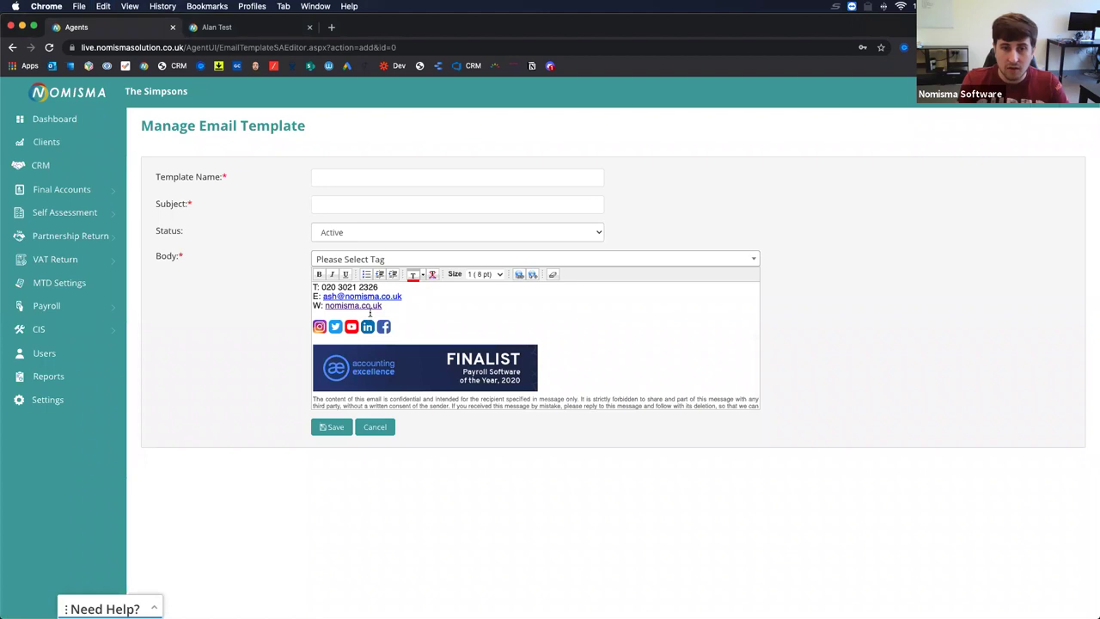
scroll(371, 313, up, 3)
scroll(371, 311, down, 4)
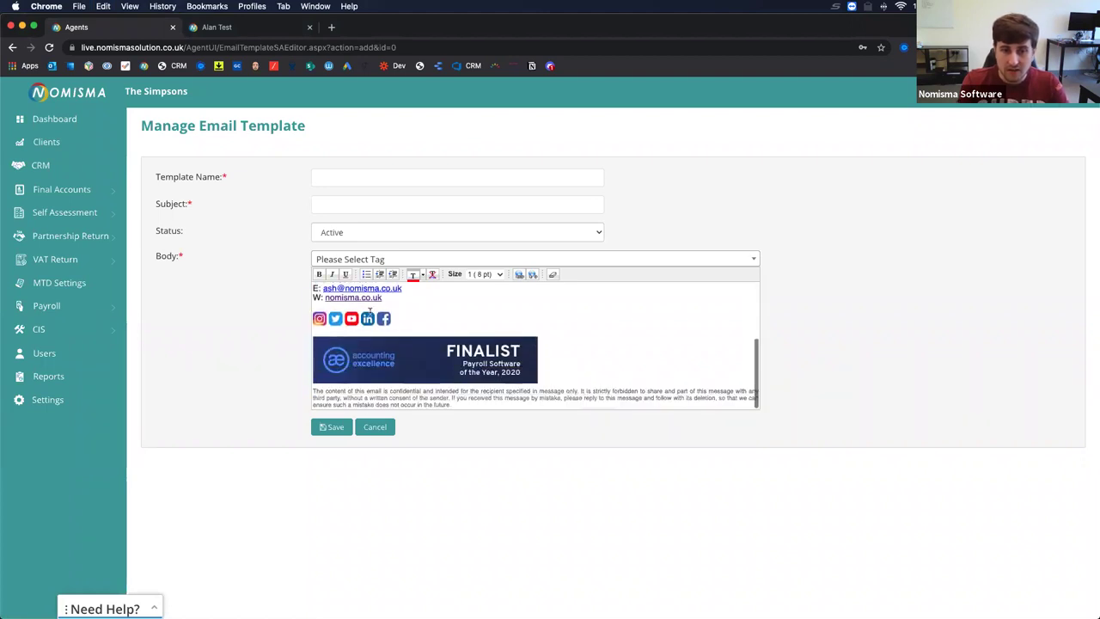
scroll(370, 312, up, 5)
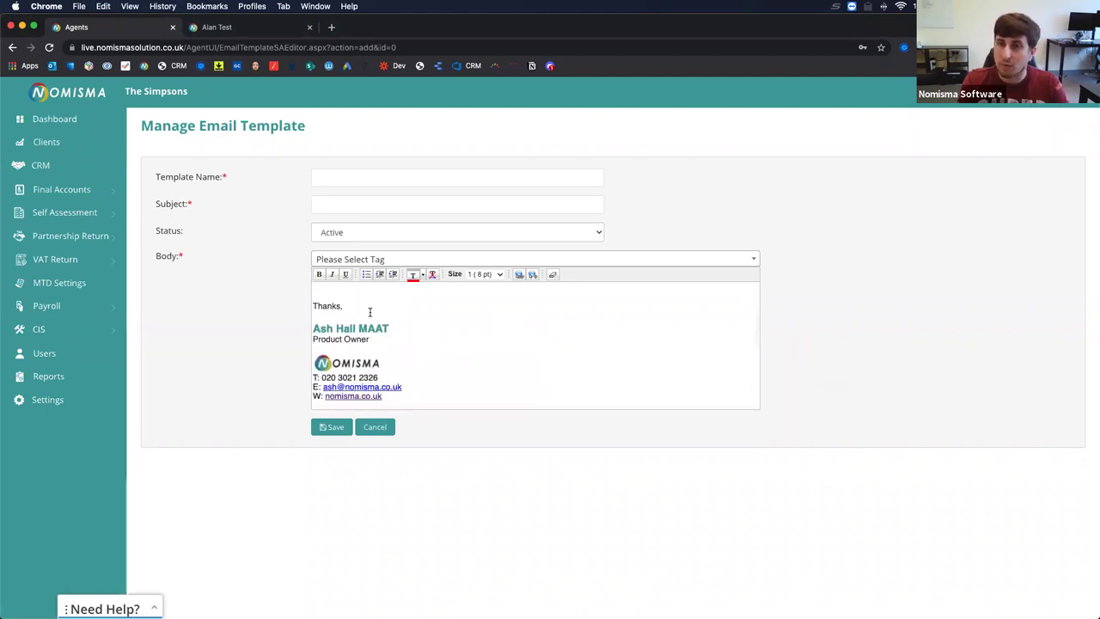
click(323, 290)
text(Hi)
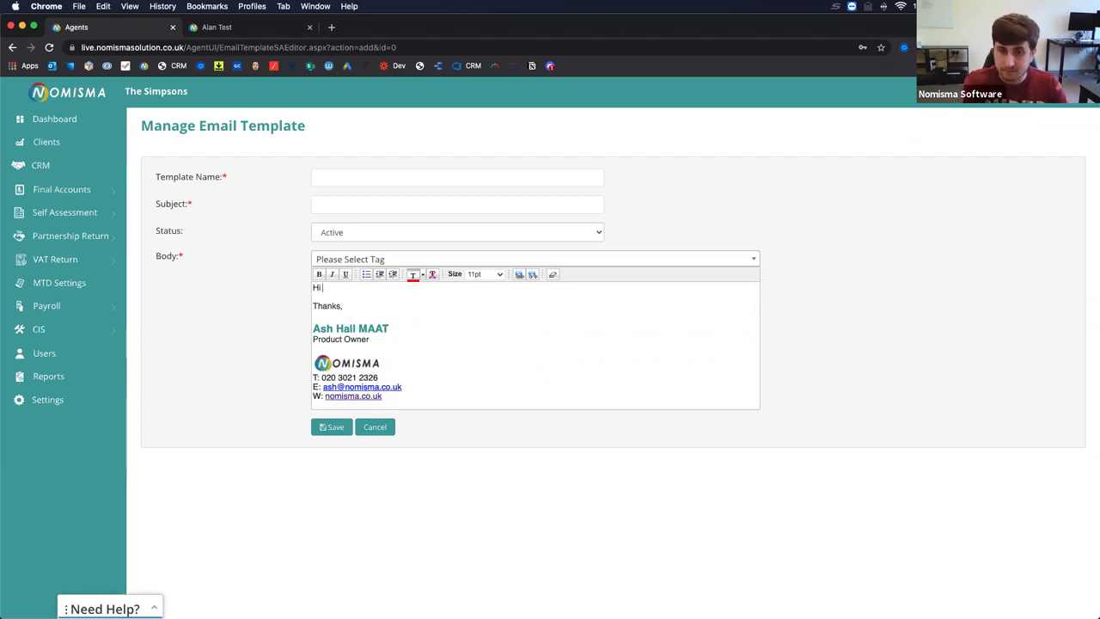
click(348, 261)
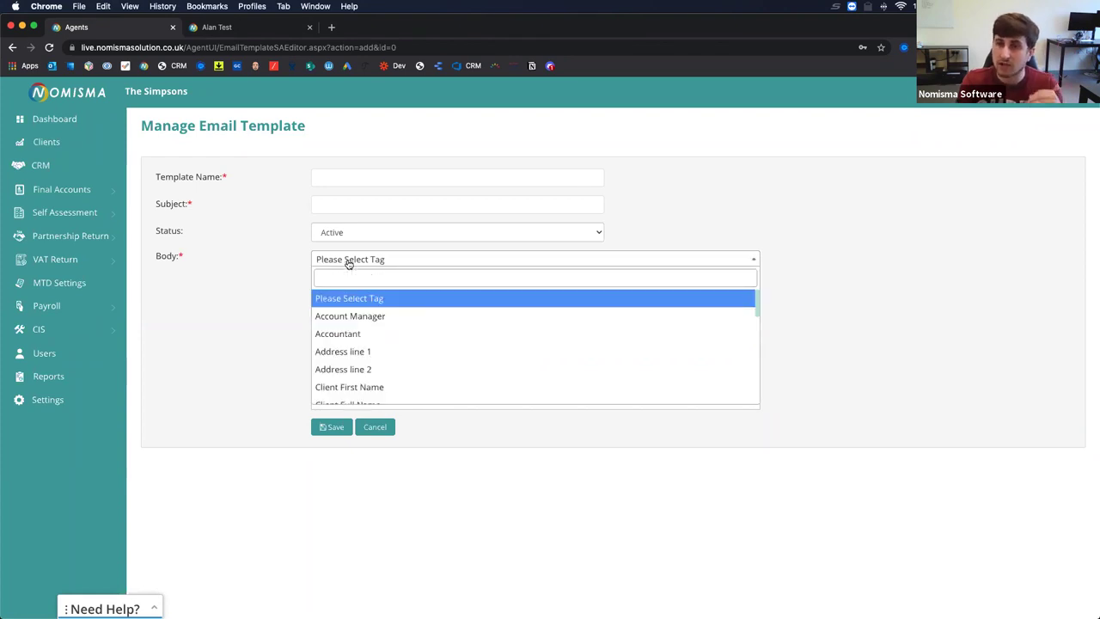
click(350, 261)
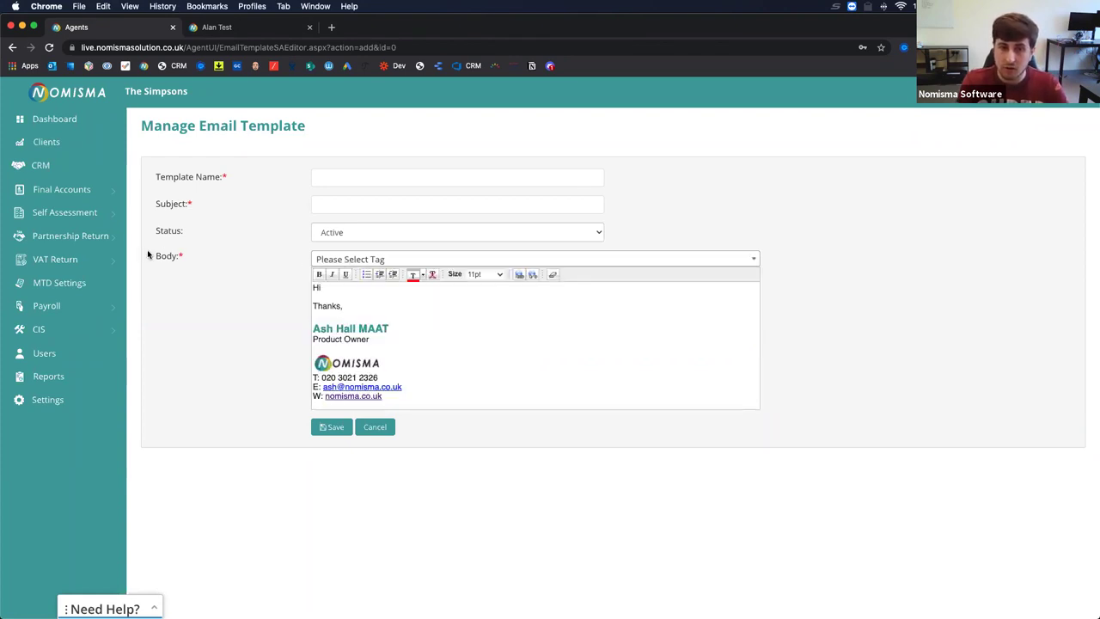
click(369, 257)
text(first)
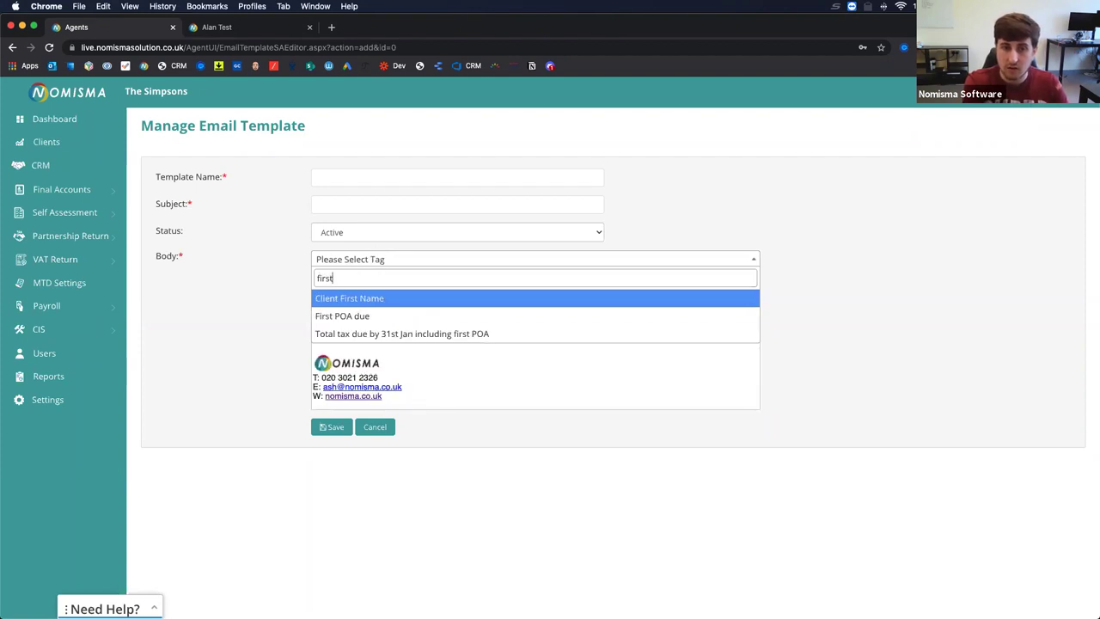
click(332, 305)
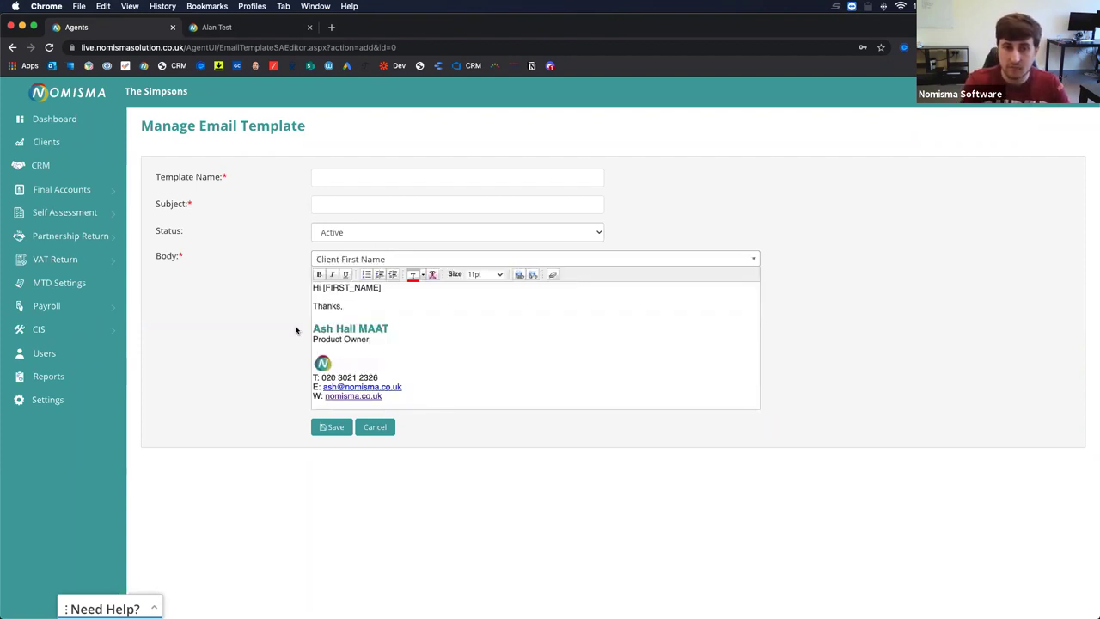
text(,)
key(Return)
key(Return)
Write the body asking the client to complete the spreadsheet of their rental income.
text(I hope all's well)
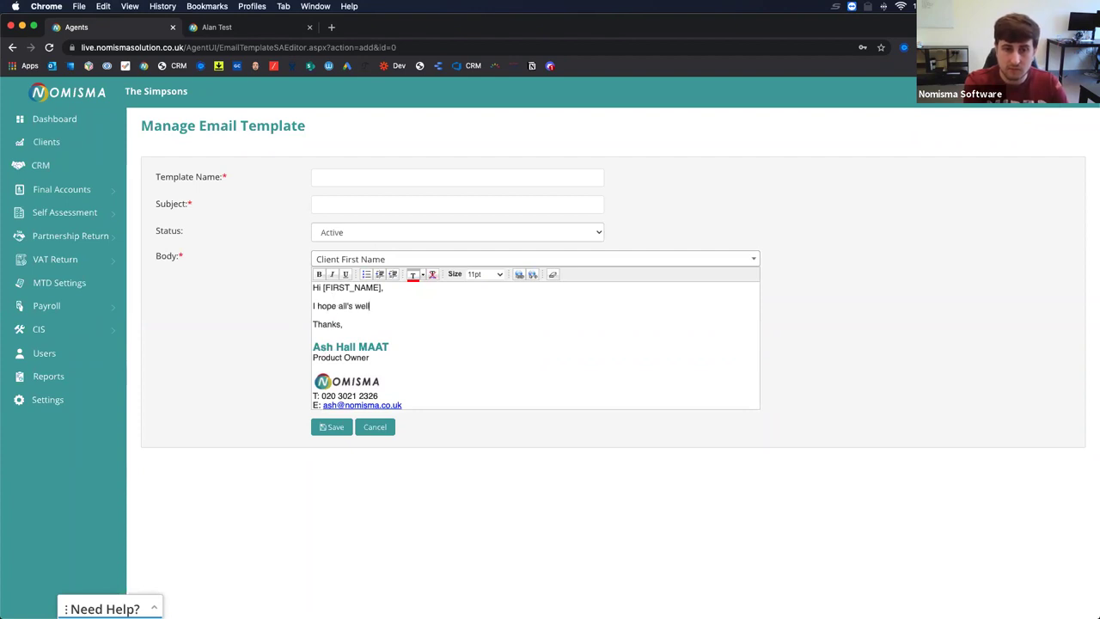
text(end.)
key(Return)
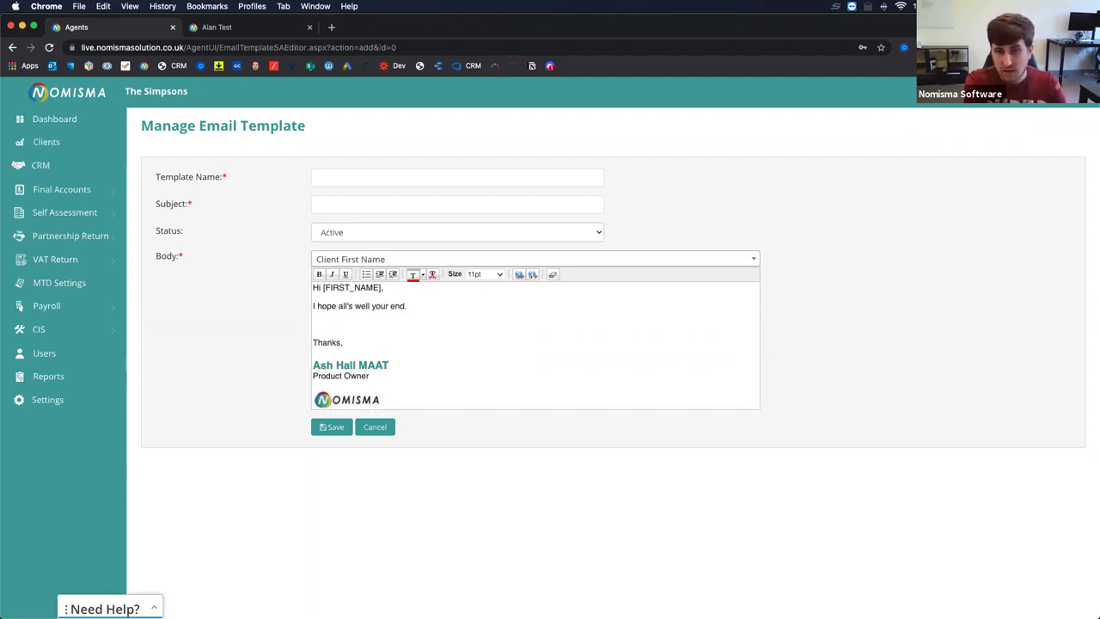
text(Can you)
key(BackSpace)
key(BackSpace)
key(BackSpace)
key(BackSpace)
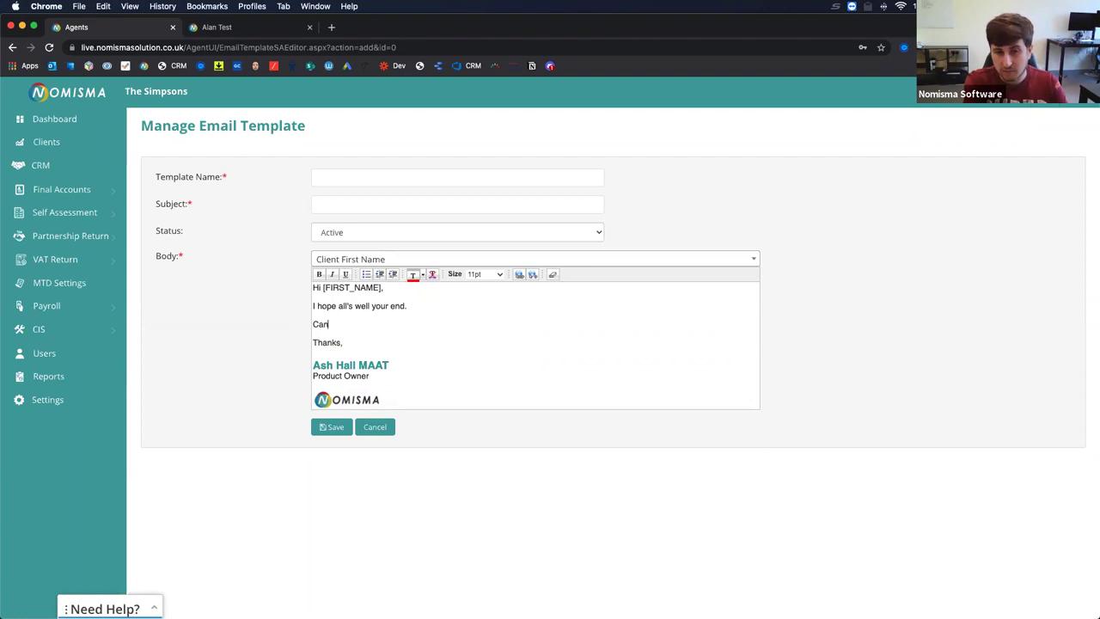
text(As a result )
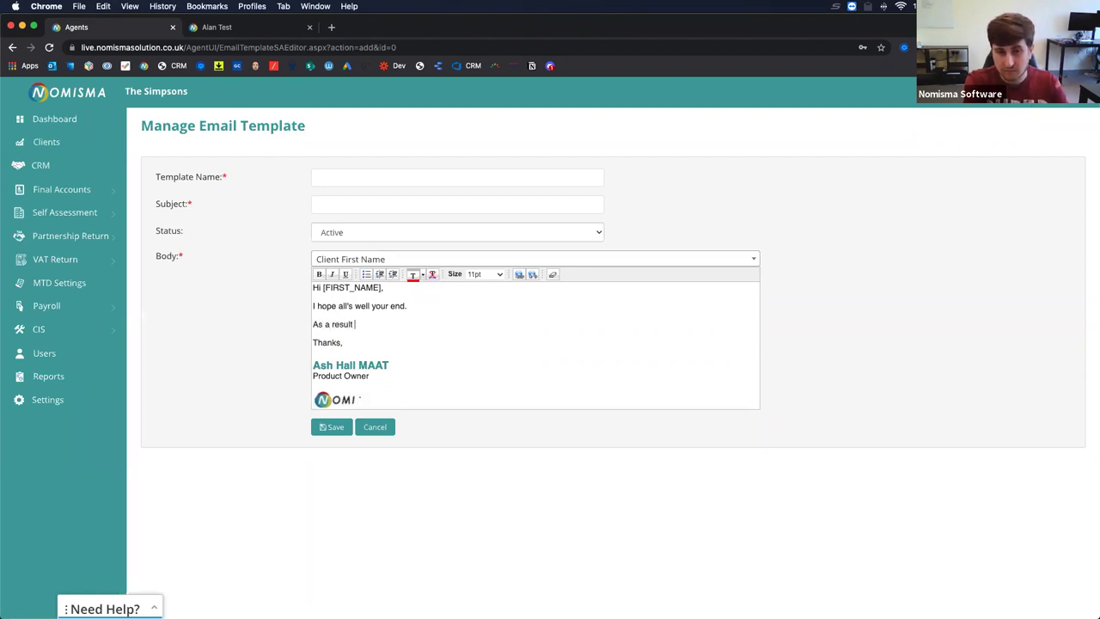
text(of the end of the tax ye)
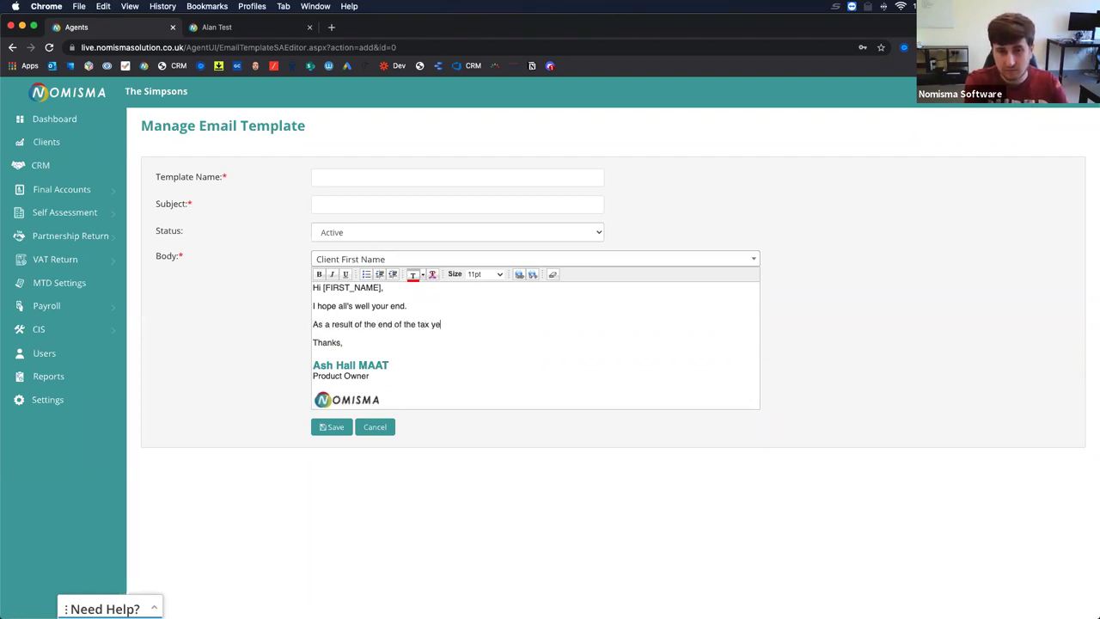
text(ar, please)
key(BackSpace)
key(BackSpace)
key(BackSpace)
text(ease could you complete this)
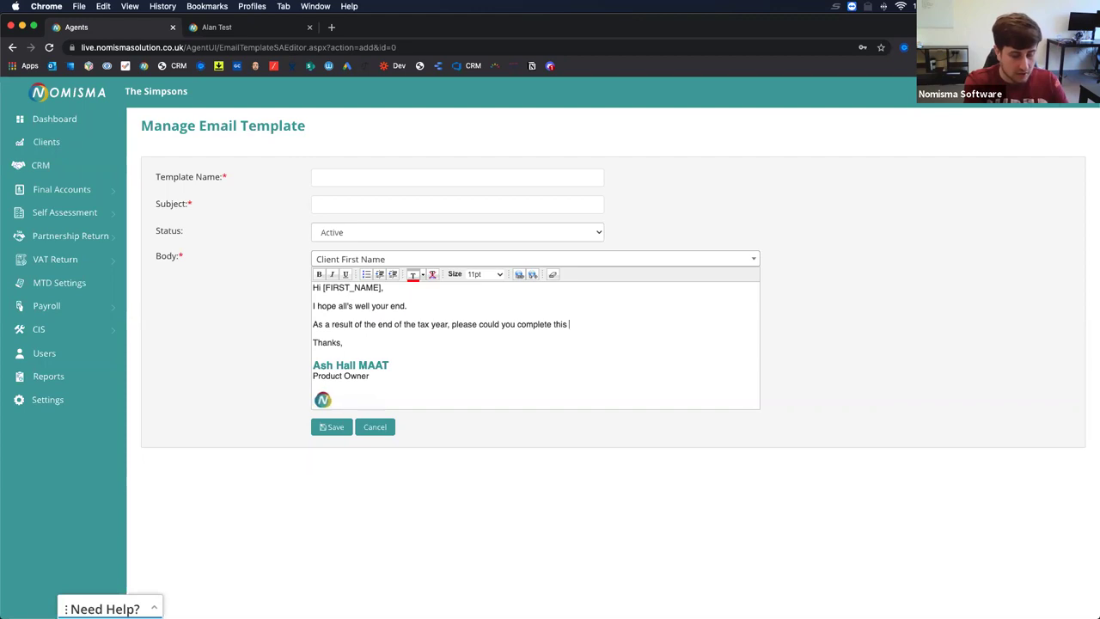
text( spreadsheet in order)
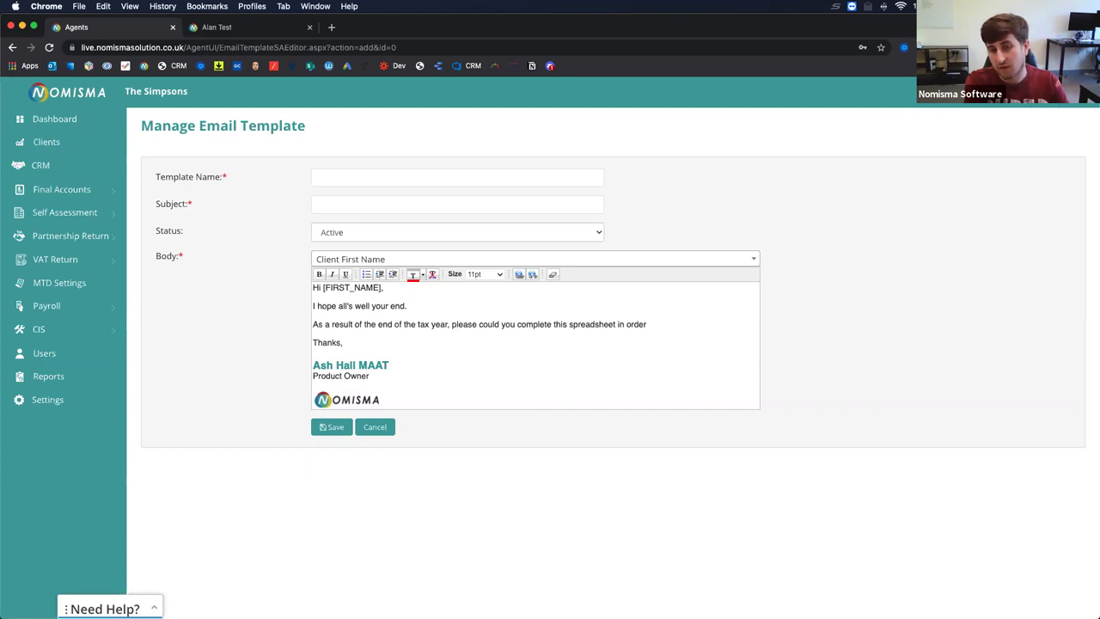
text(your re)
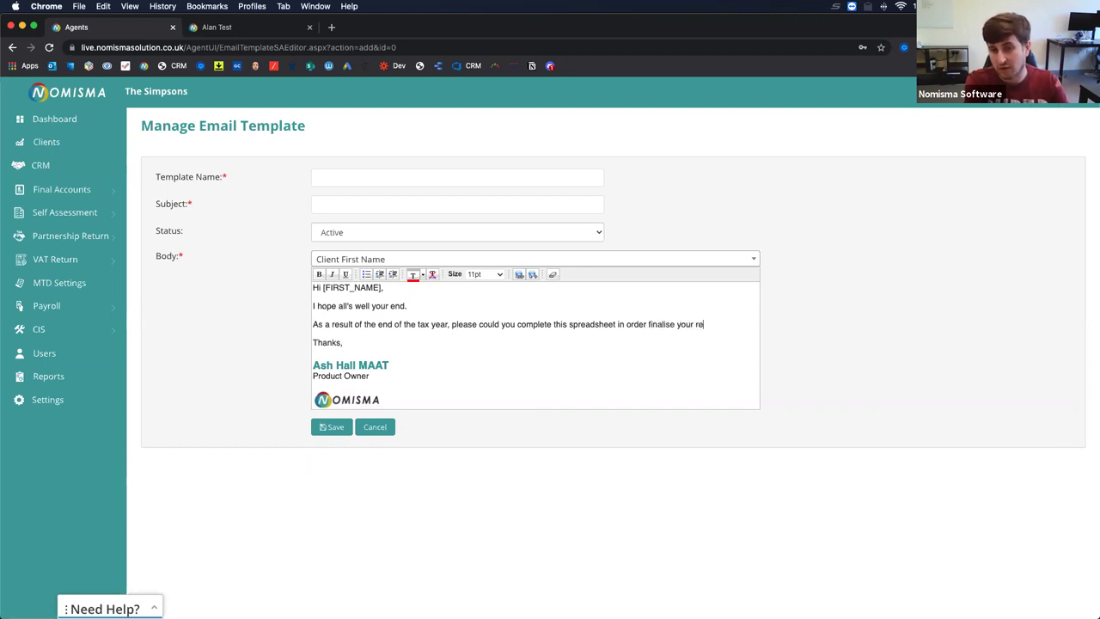
text(ntal income.)
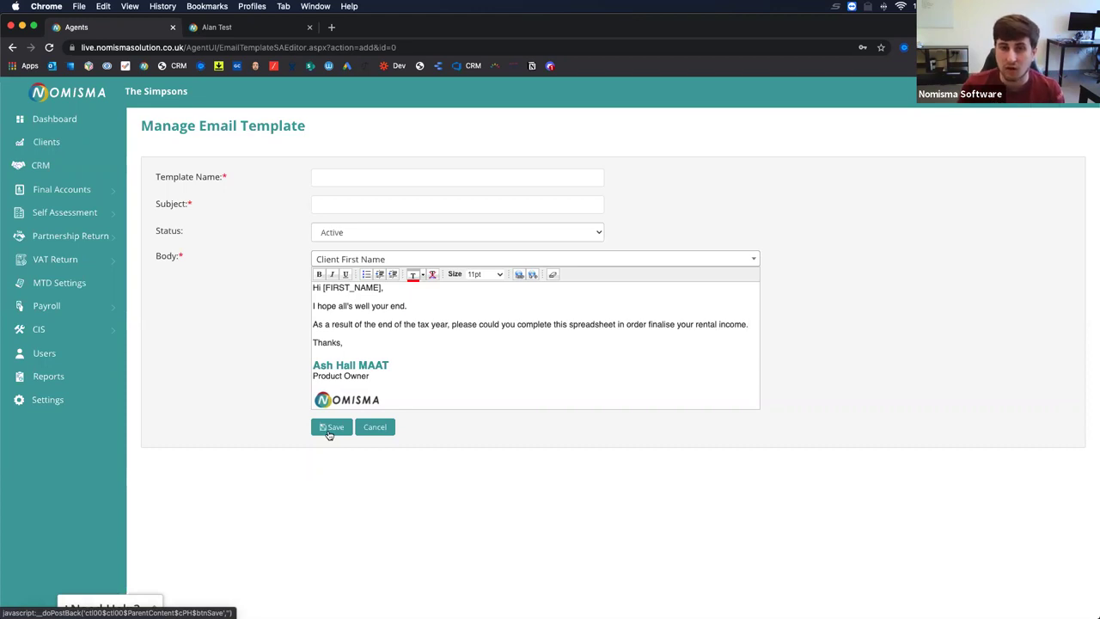
Name the template 'Property Income Request', add the self-assessment information subject, and save it.
click(386, 175)
text(Property Inco)
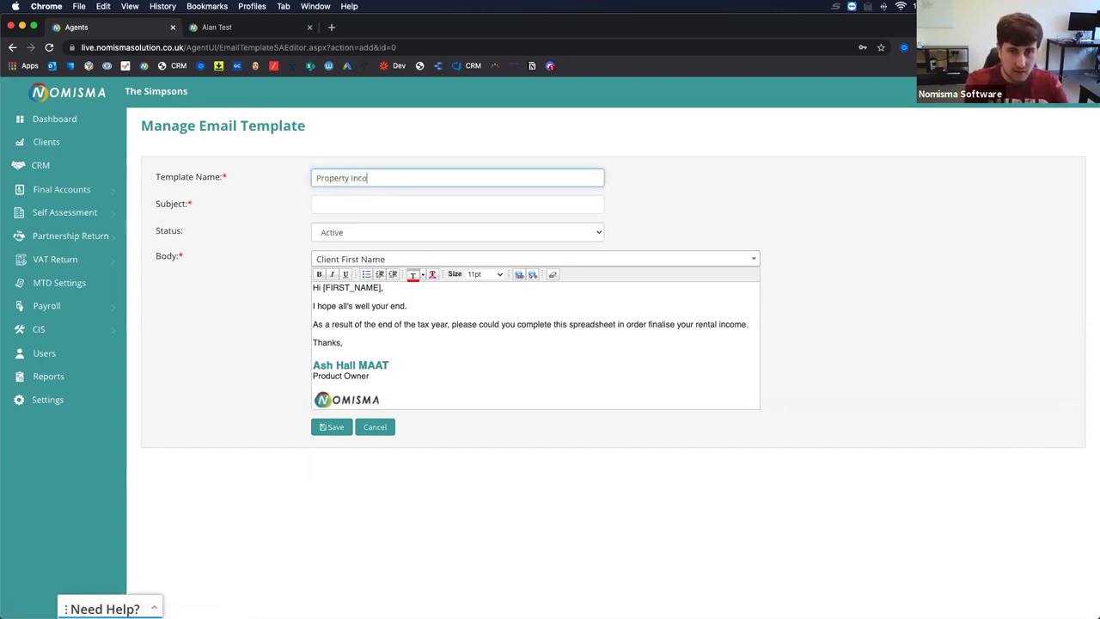
text(me Request)
key(Tab)
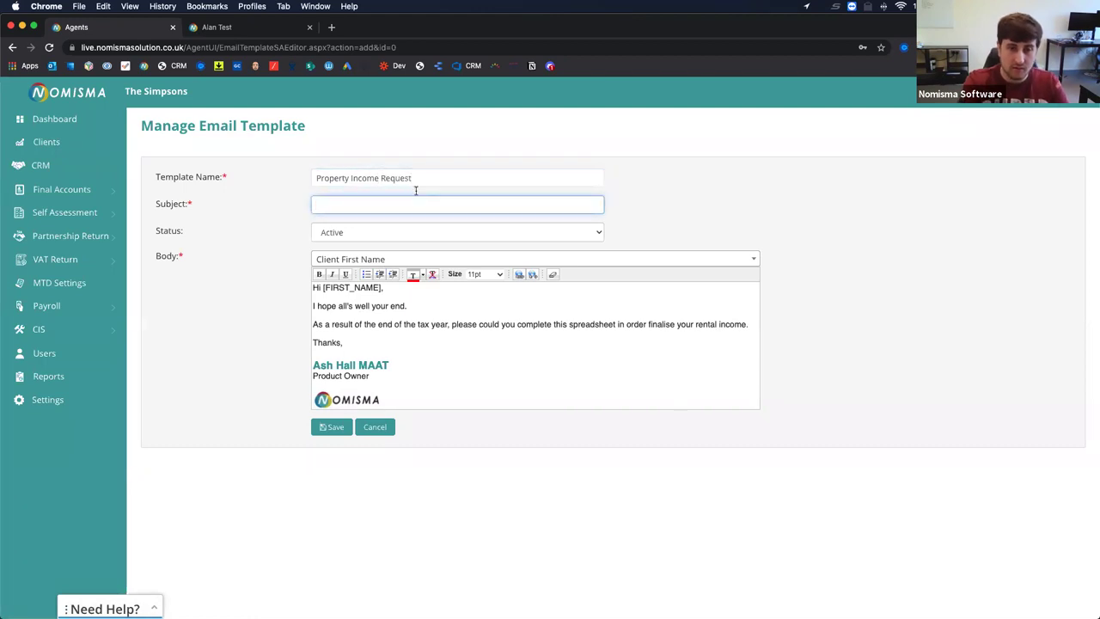
text(We )
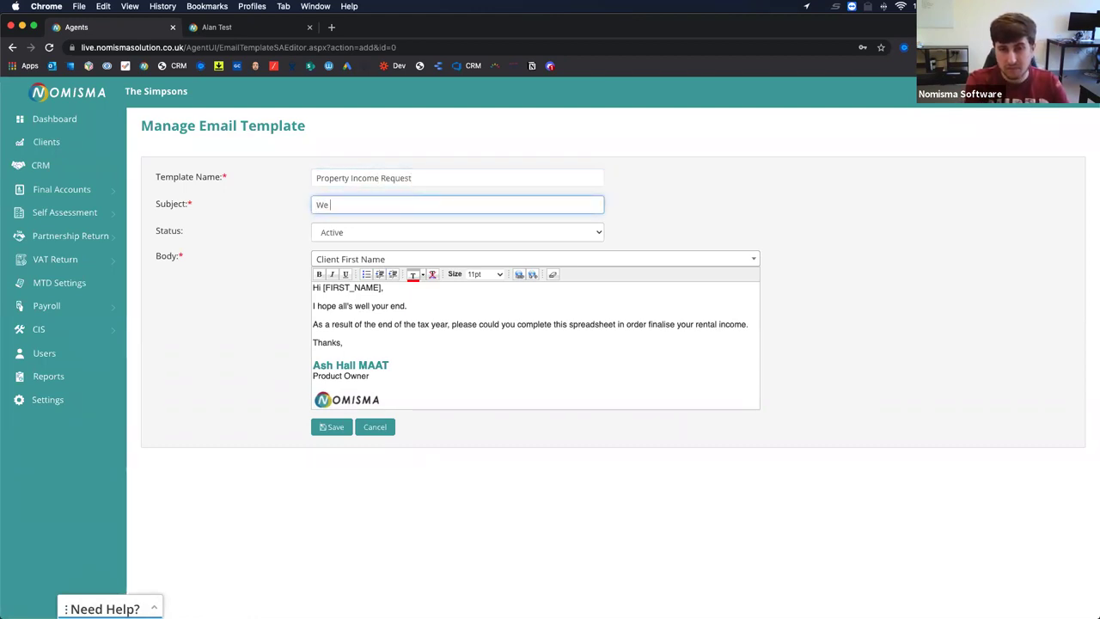
text(need information from)
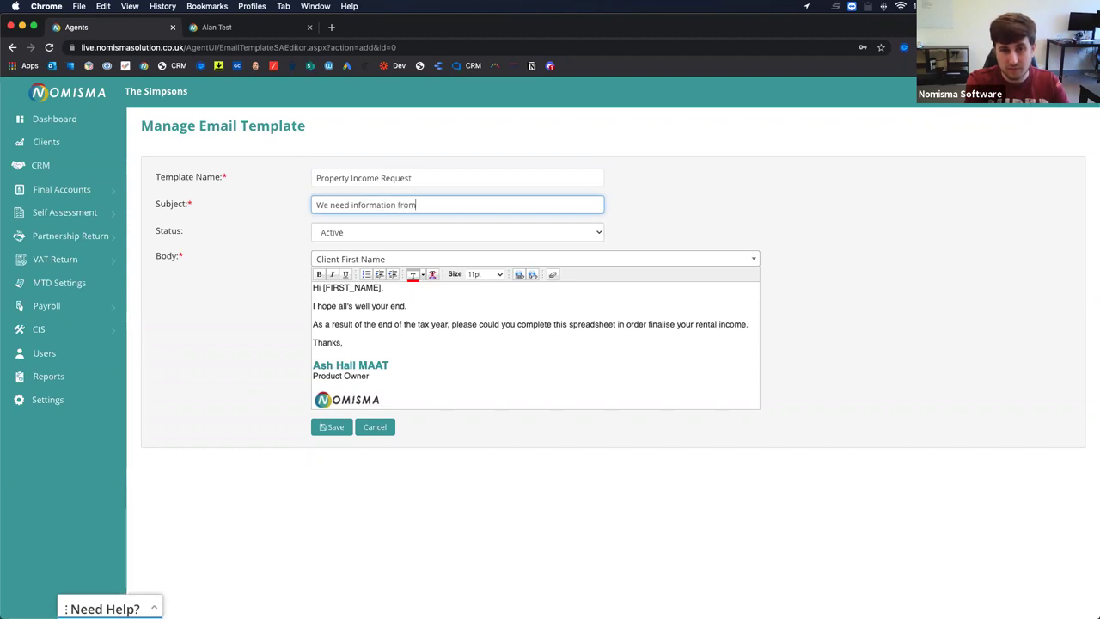
text( you in order to com)
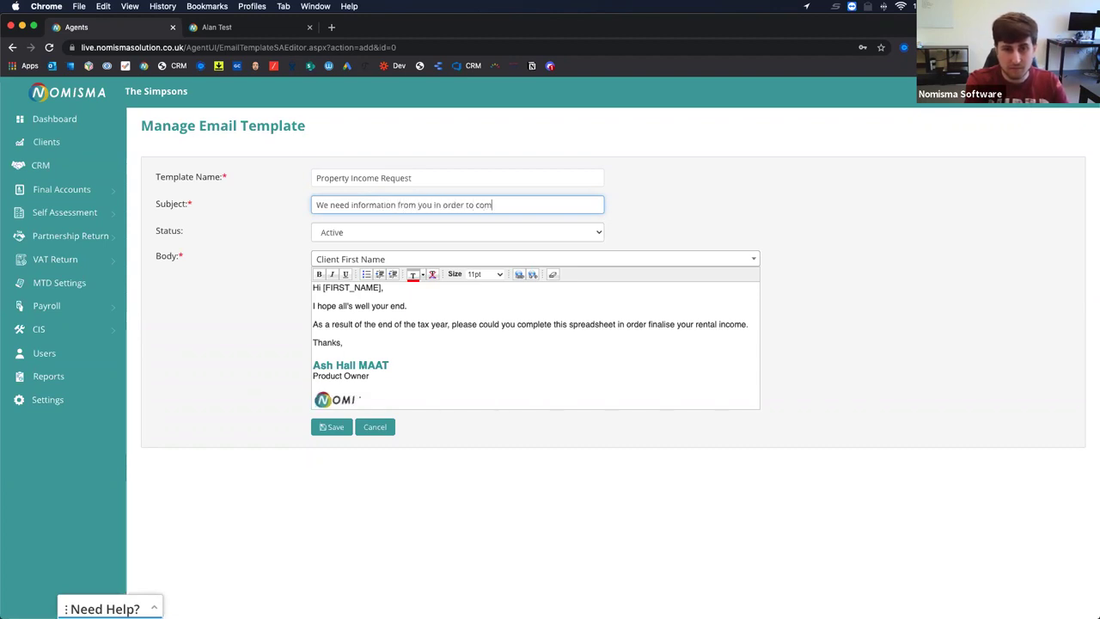
text(plete your self-assessment.)
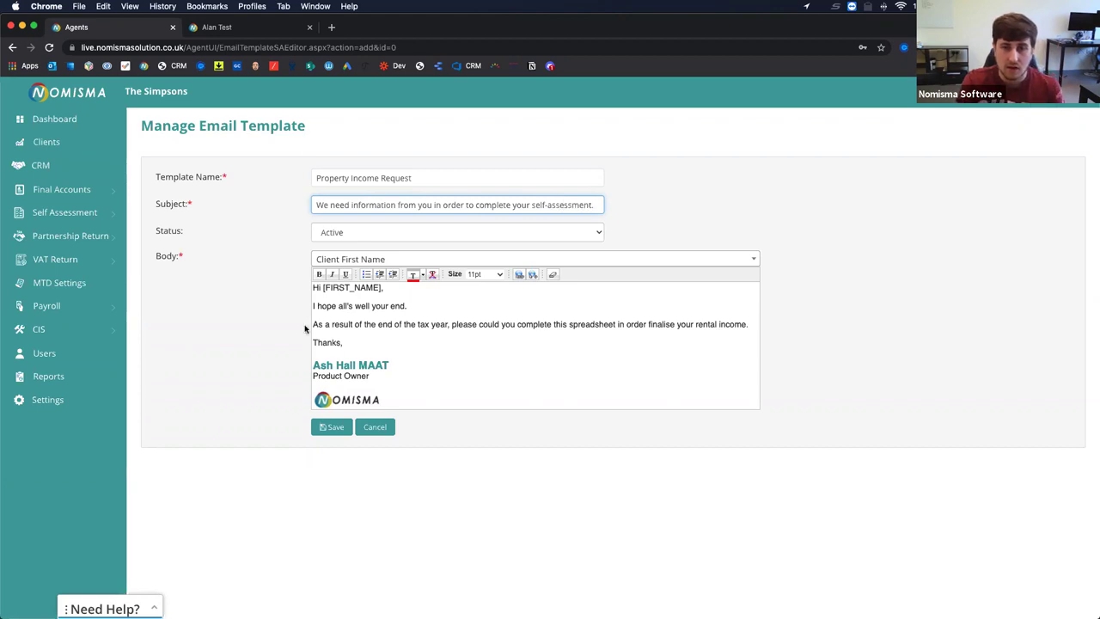
click(320, 426)
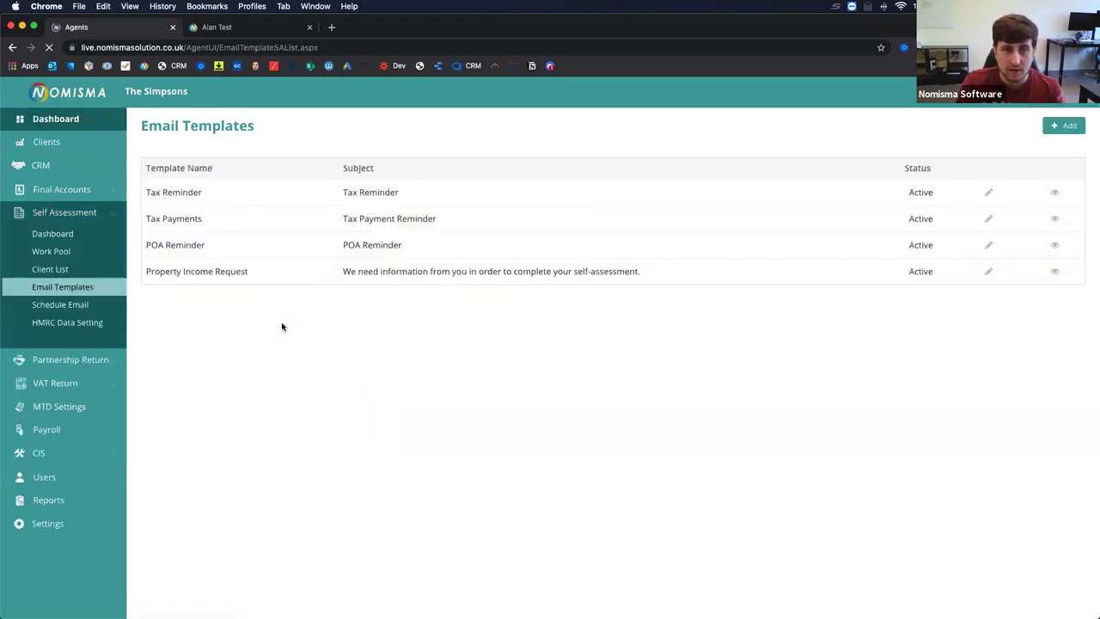
Go to the Self Assessment Schedule Email page.
drag(149, 270, 617, 274)
click(55, 305)
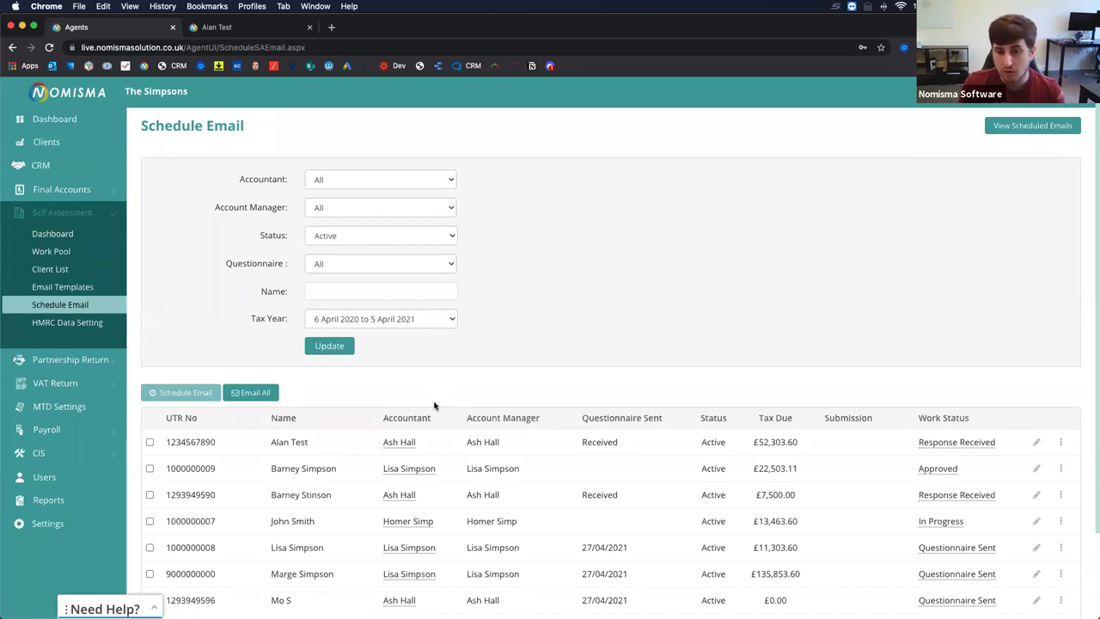
scroll(434, 405, down, 3)
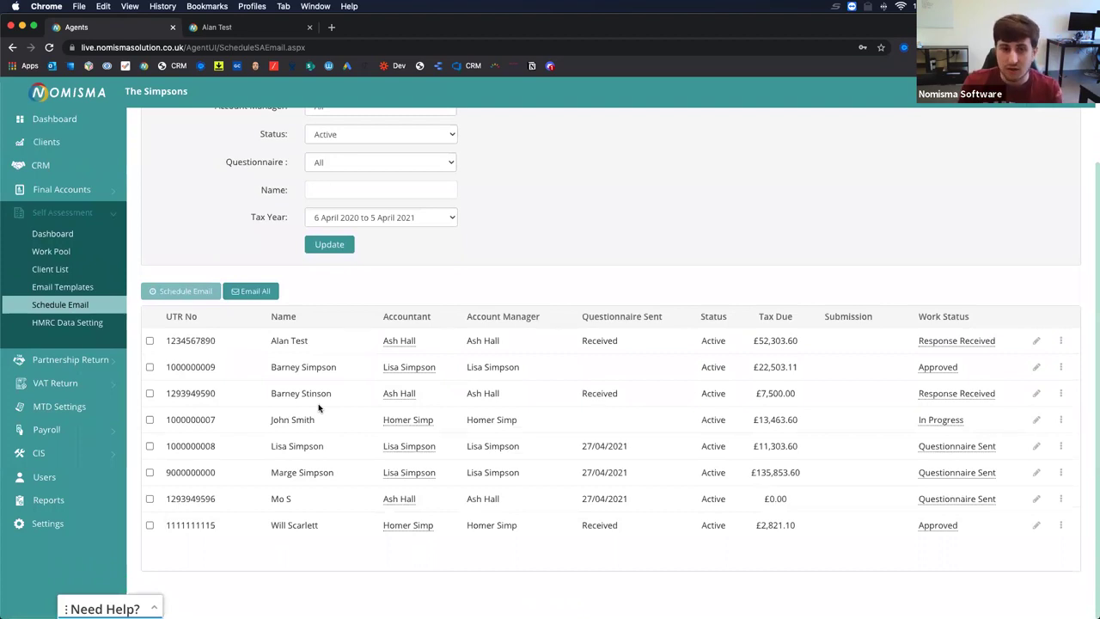
Select the third through seventh clients and open the Schedule Email form for them.
click(149, 393)
click(150, 419)
click(150, 446)
click(149, 472)
click(149, 499)
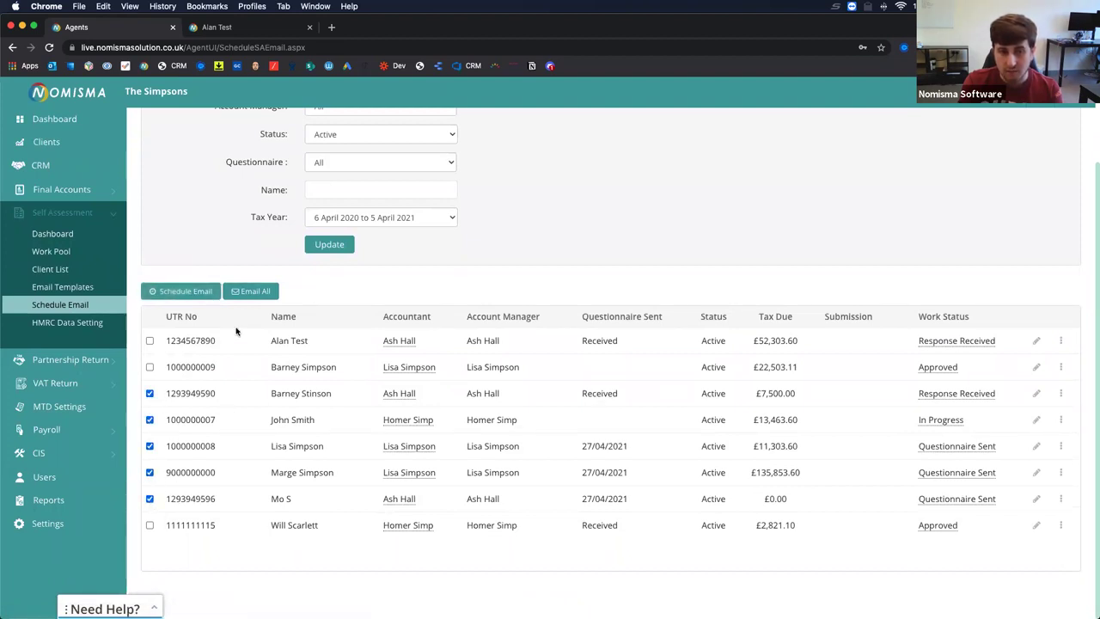
click(186, 294)
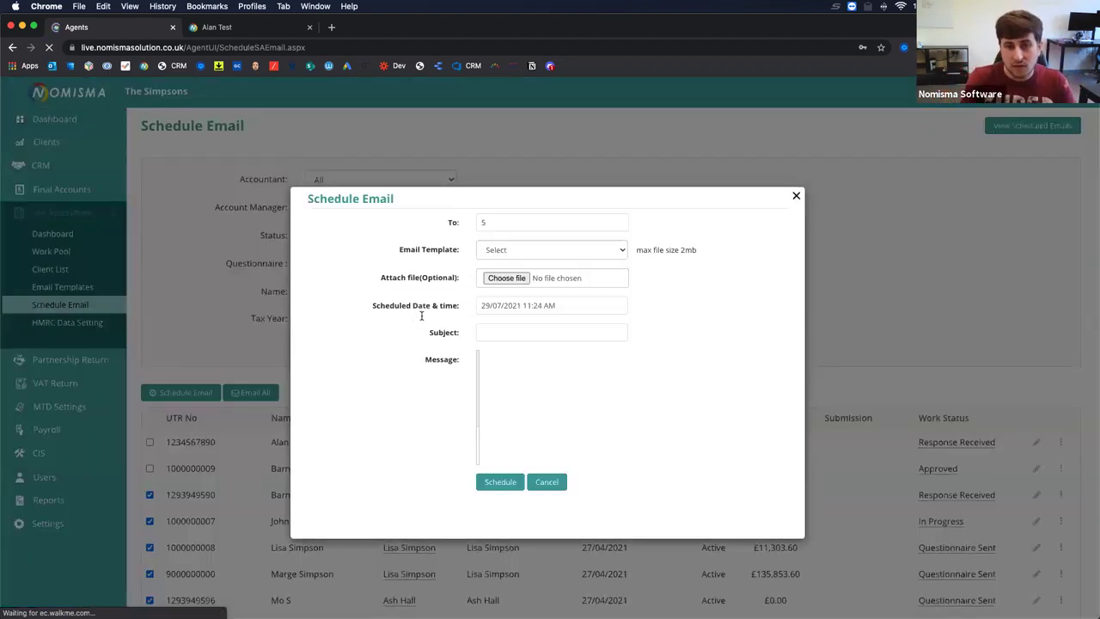
Choose the Property Income Request template and a 30 September 2021 date, then abandon the form unsent.
click(518, 249)
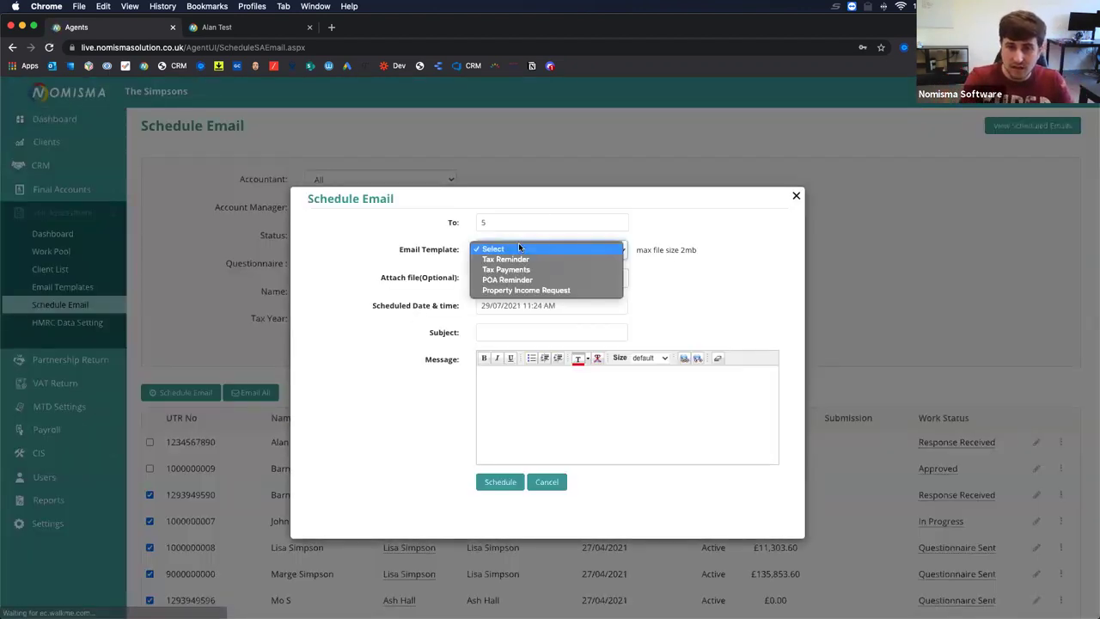
click(526, 289)
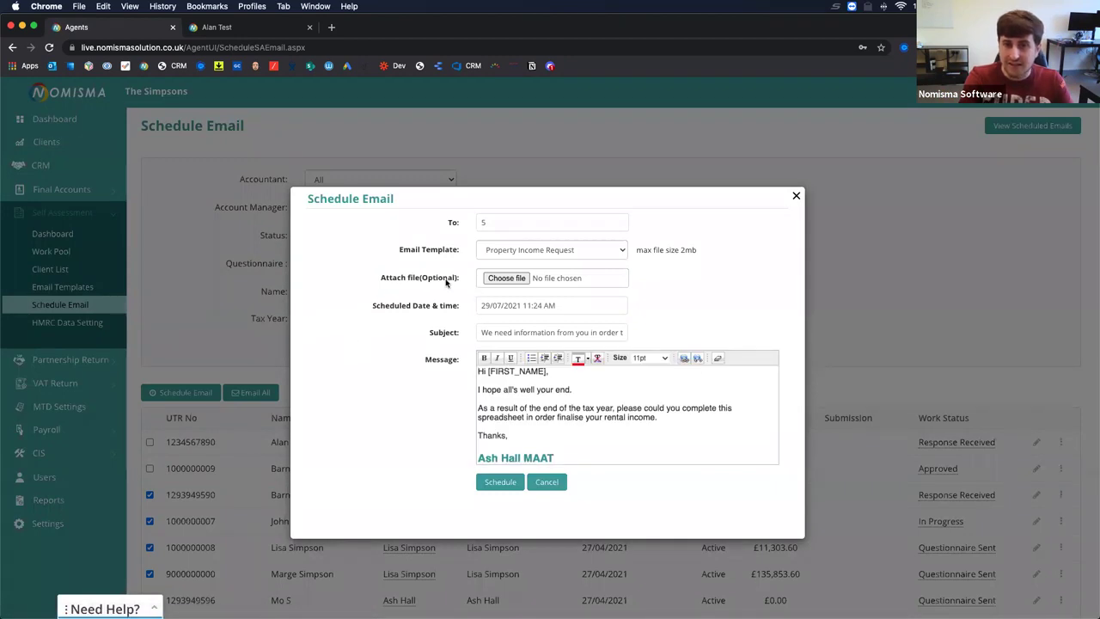
drag(456, 280, 382, 280)
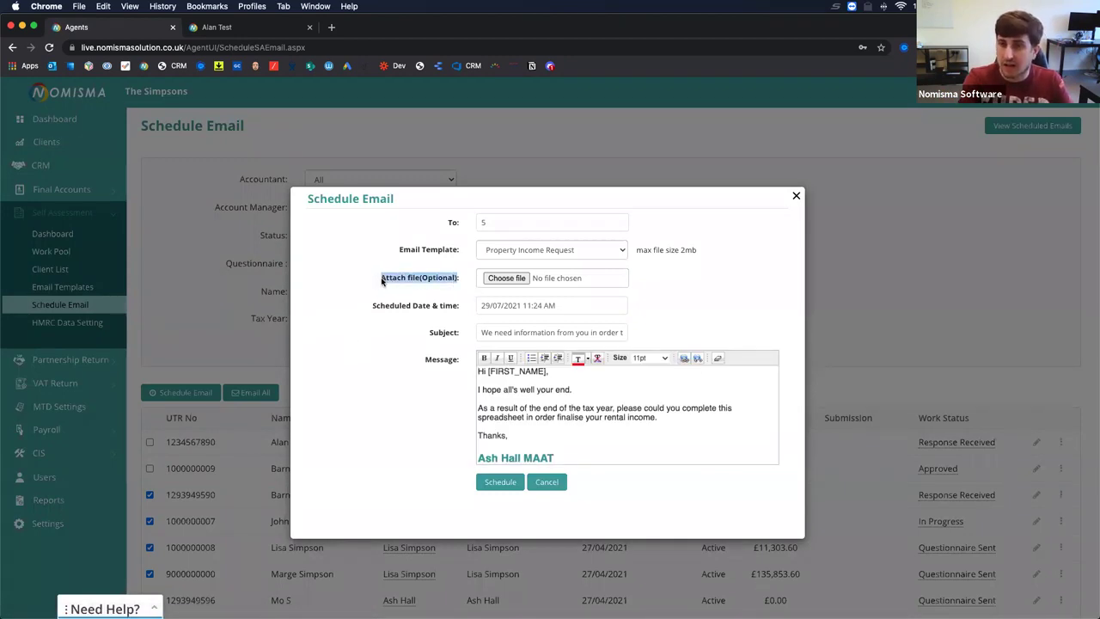
click(477, 305)
click(564, 323)
click(564, 323)
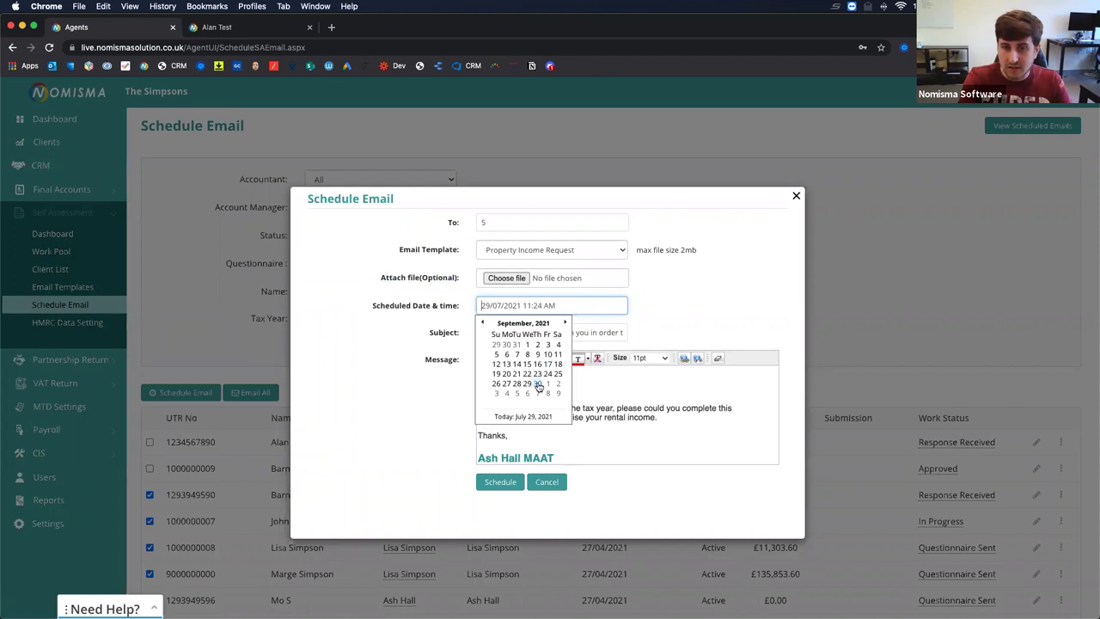
click(534, 388)
click(533, 305)
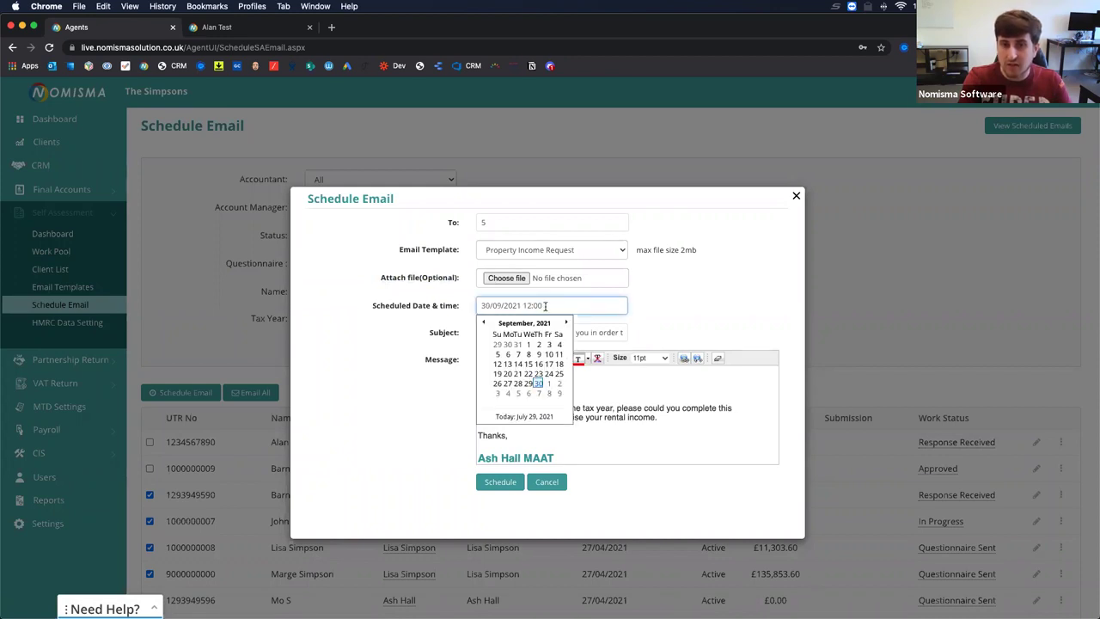
key(BackSpace)
text(4)
click(268, 364)
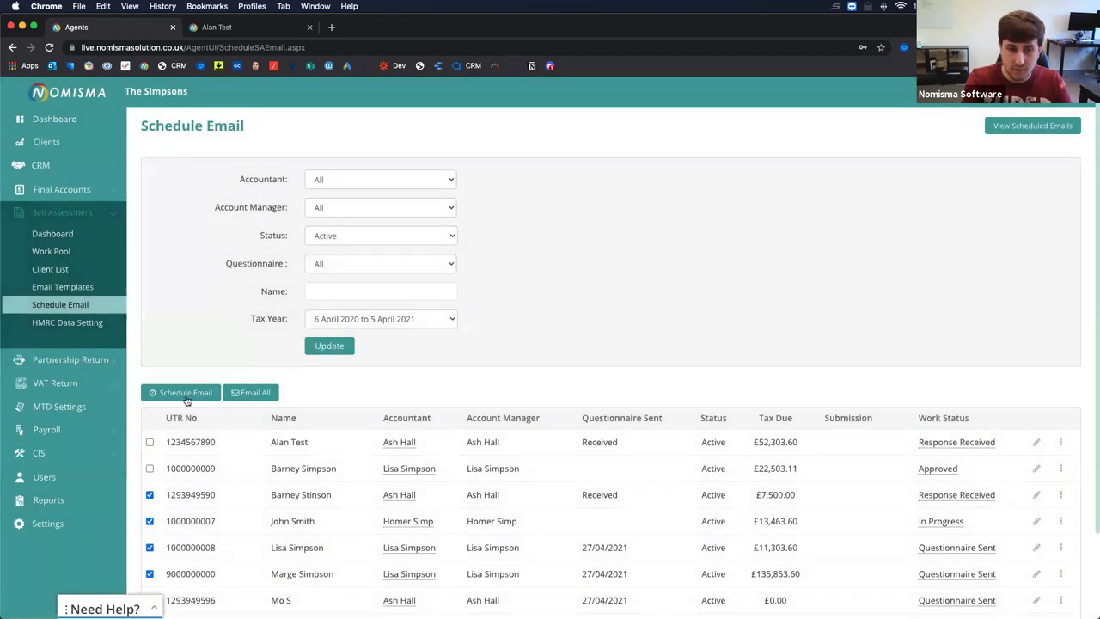
Reselect Property Income Request, review its subject and body, and schedule it for 27 August 2021.
click(188, 400)
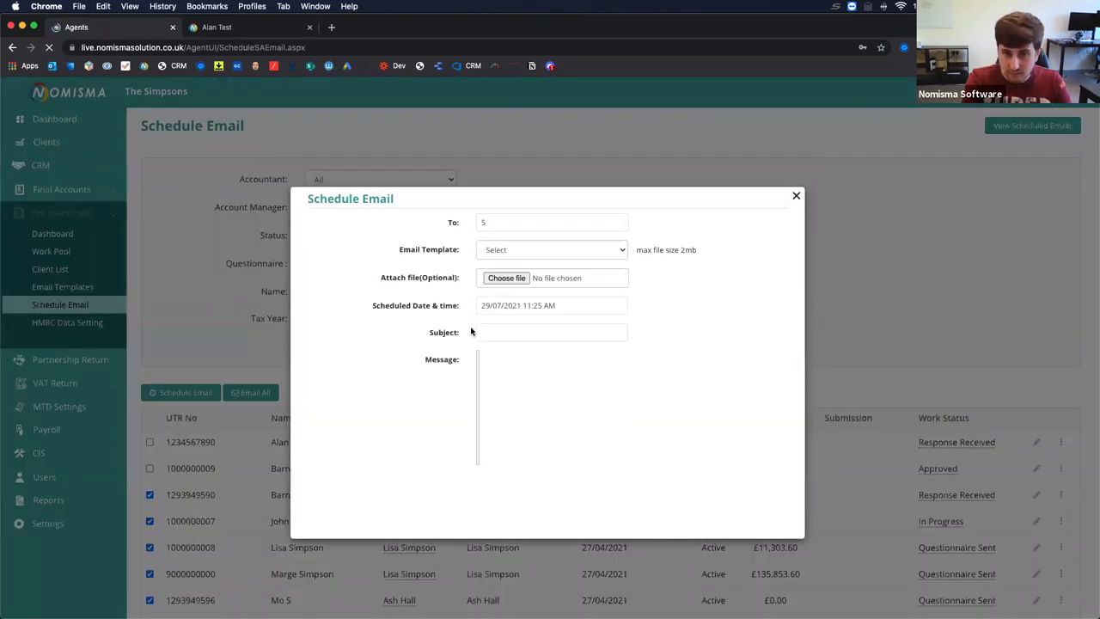
click(490, 249)
click(494, 287)
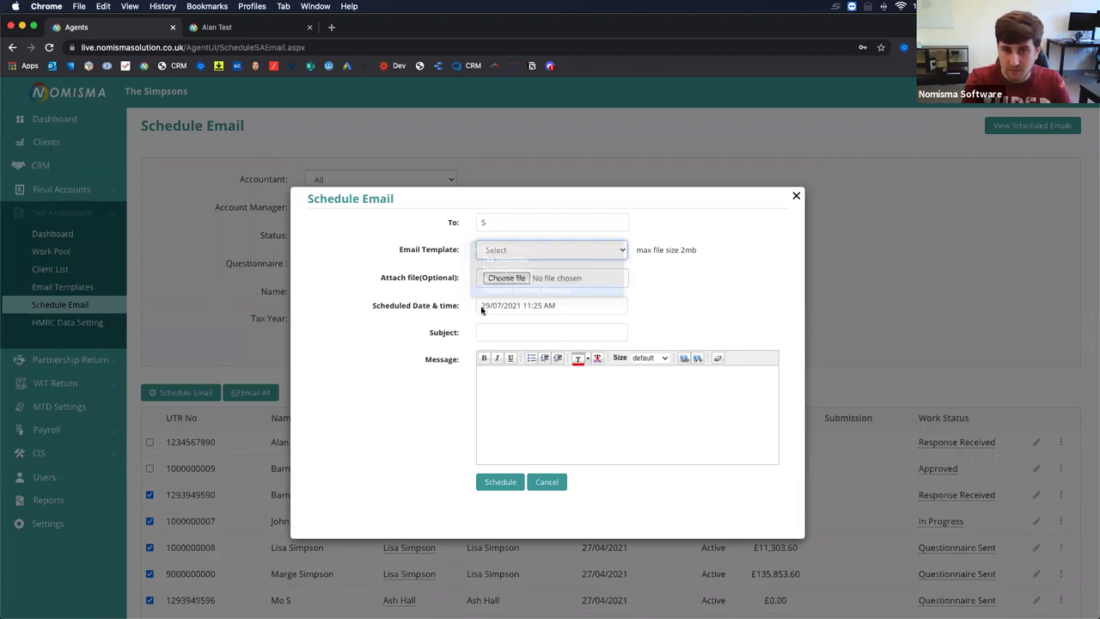
drag(506, 330, 676, 334)
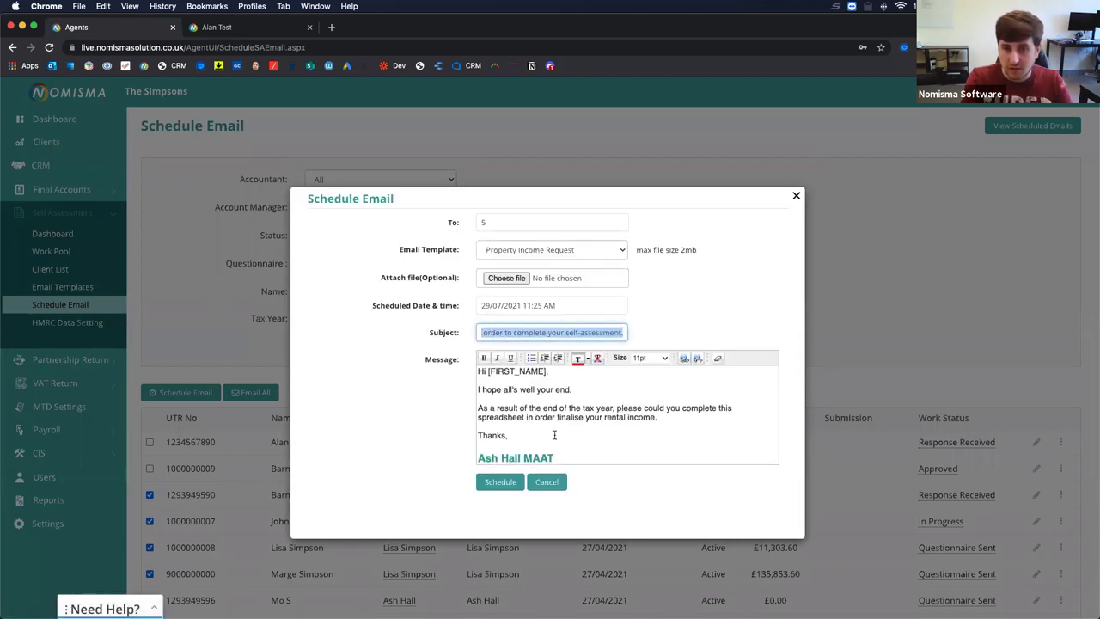
drag(554, 435, 480, 354)
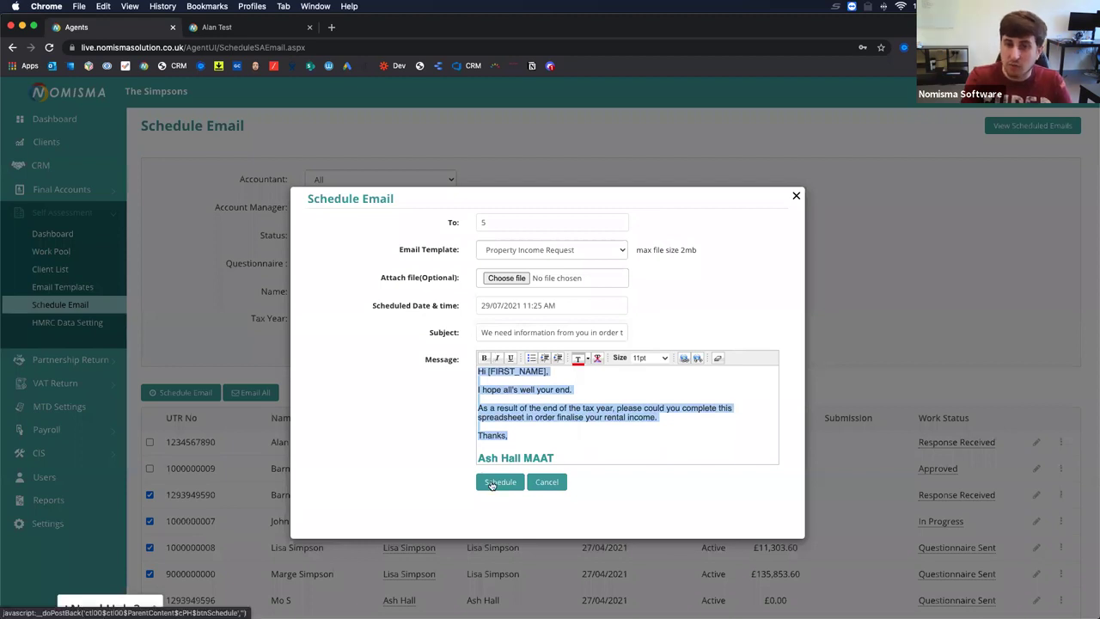
click(490, 306)
click(564, 322)
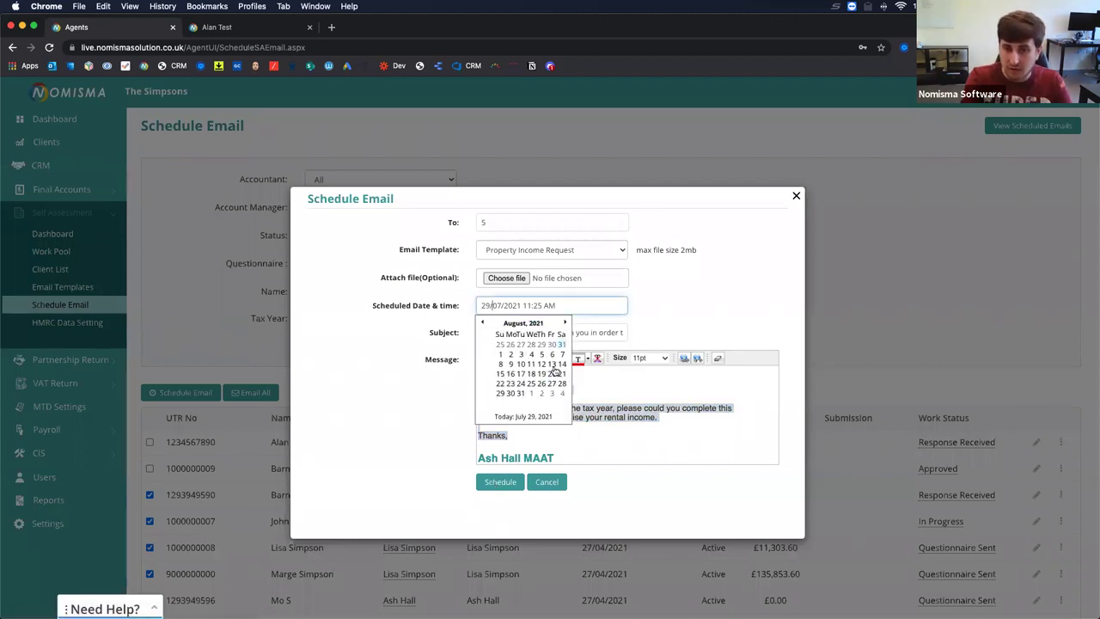
click(552, 383)
click(497, 482)
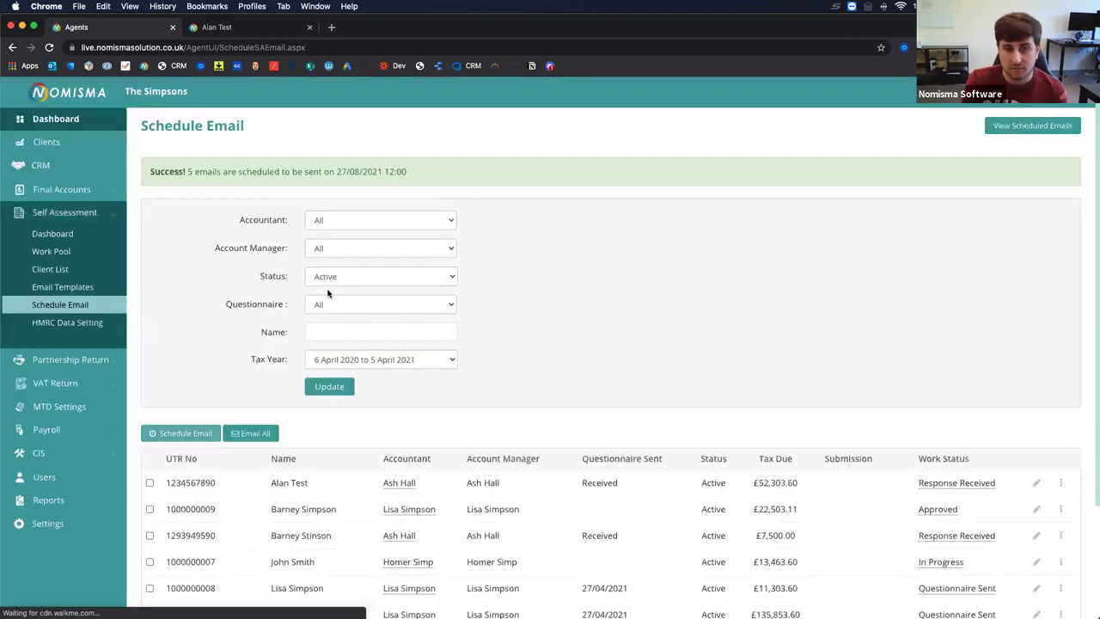
Check the 27/08/2021 confirmation and scheduled emails list, then go back to Email Templates.
drag(196, 172, 405, 166)
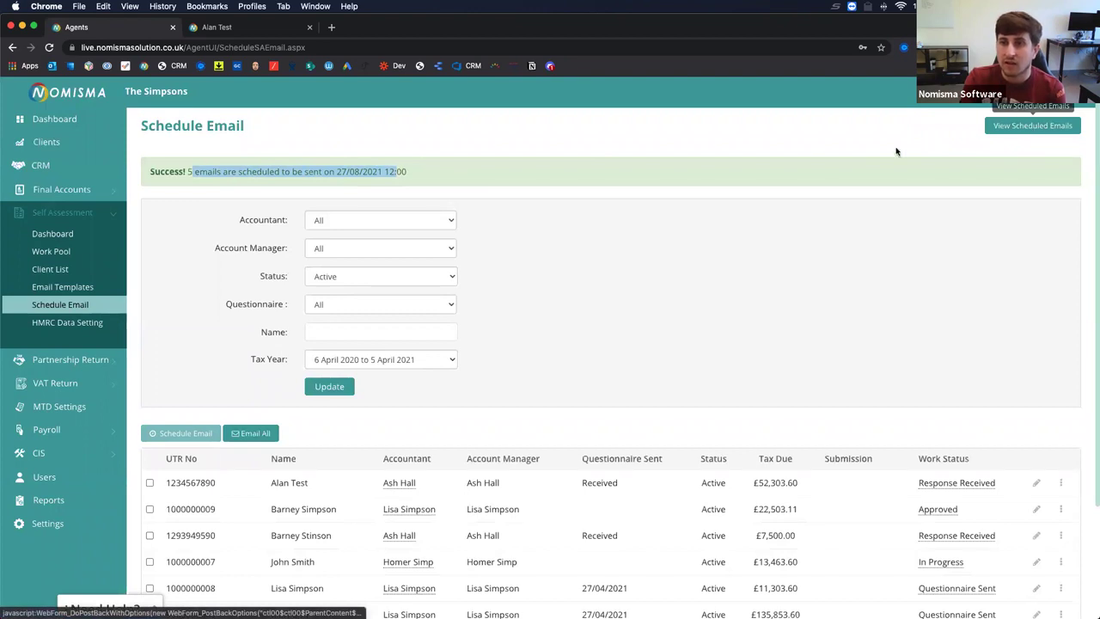
click(1019, 126)
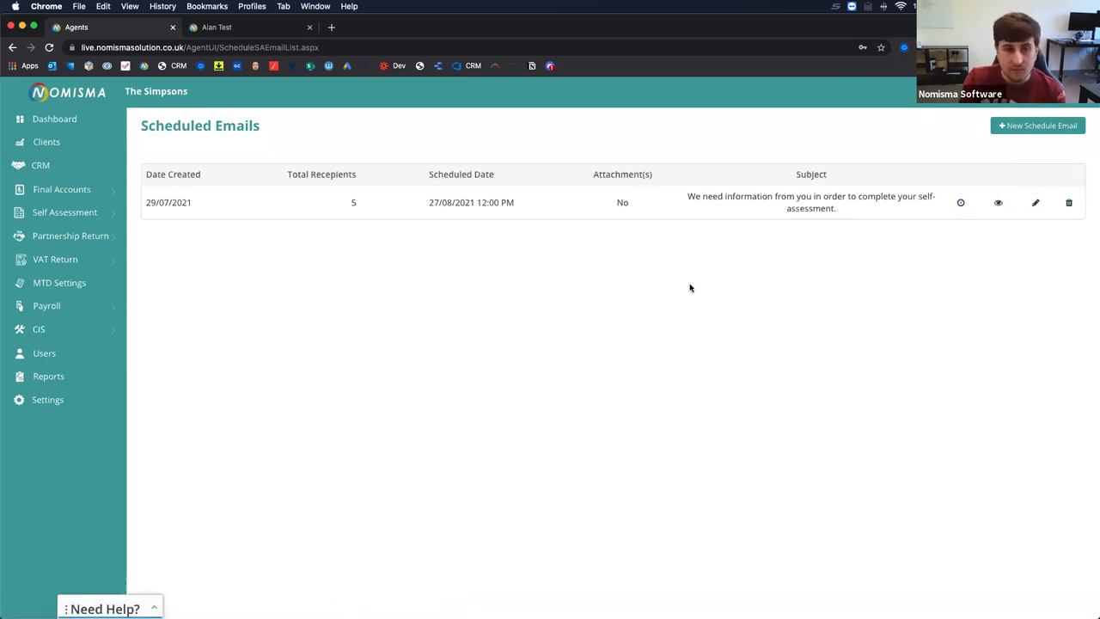
click(78, 216)
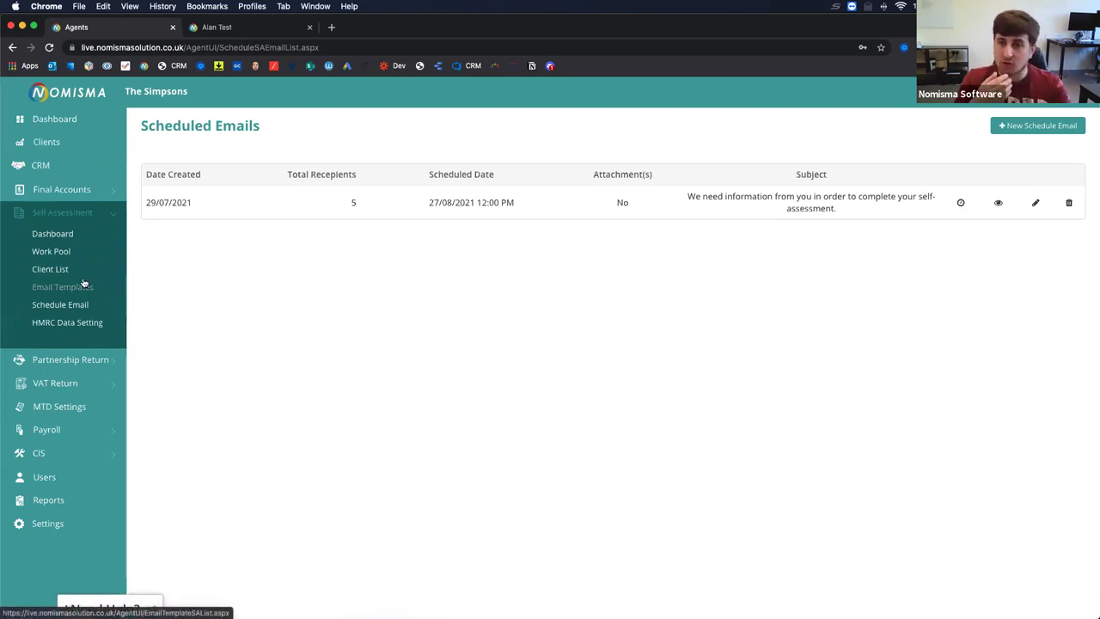
click(83, 284)
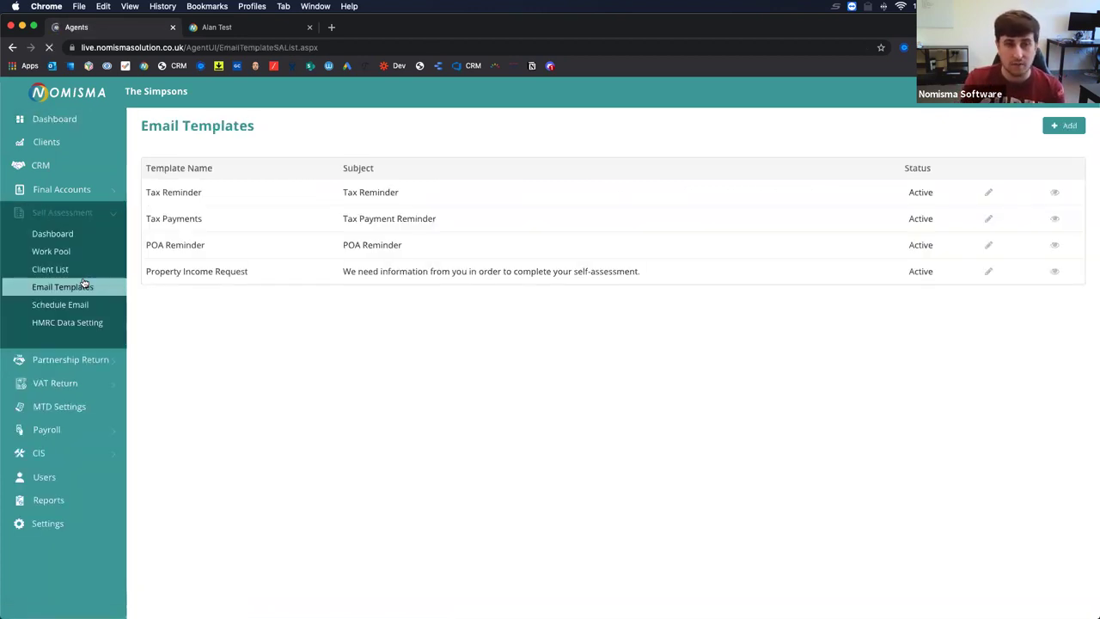
Start a new email template and insert the UTR Number tag into its body.
click(1067, 126)
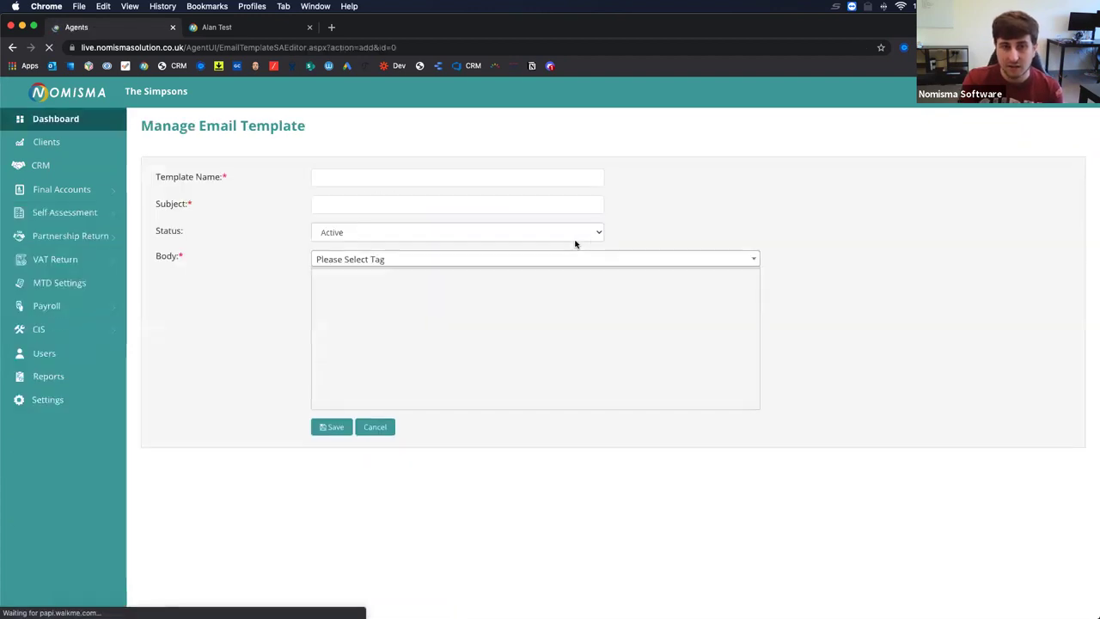
click(392, 260)
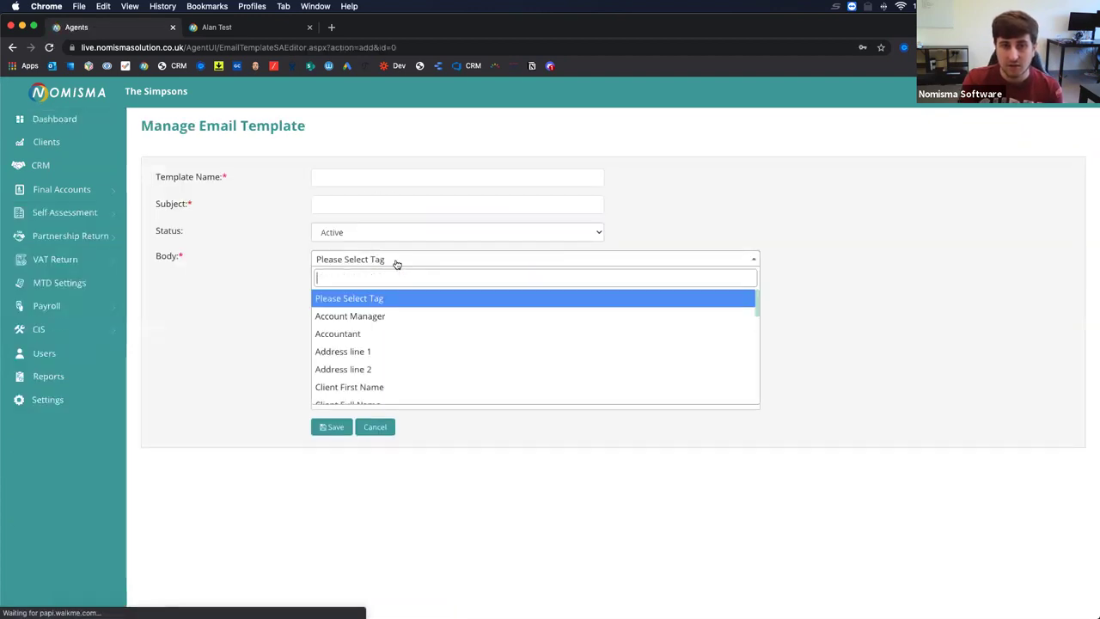
scroll(378, 316, down, 3)
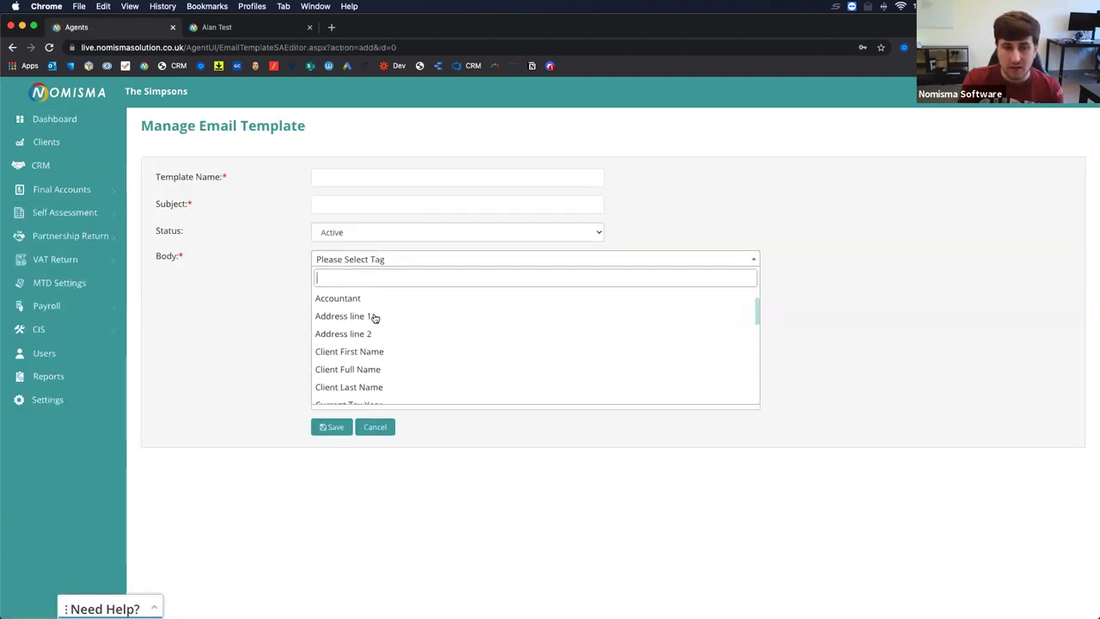
scroll(398, 354, down, 3)
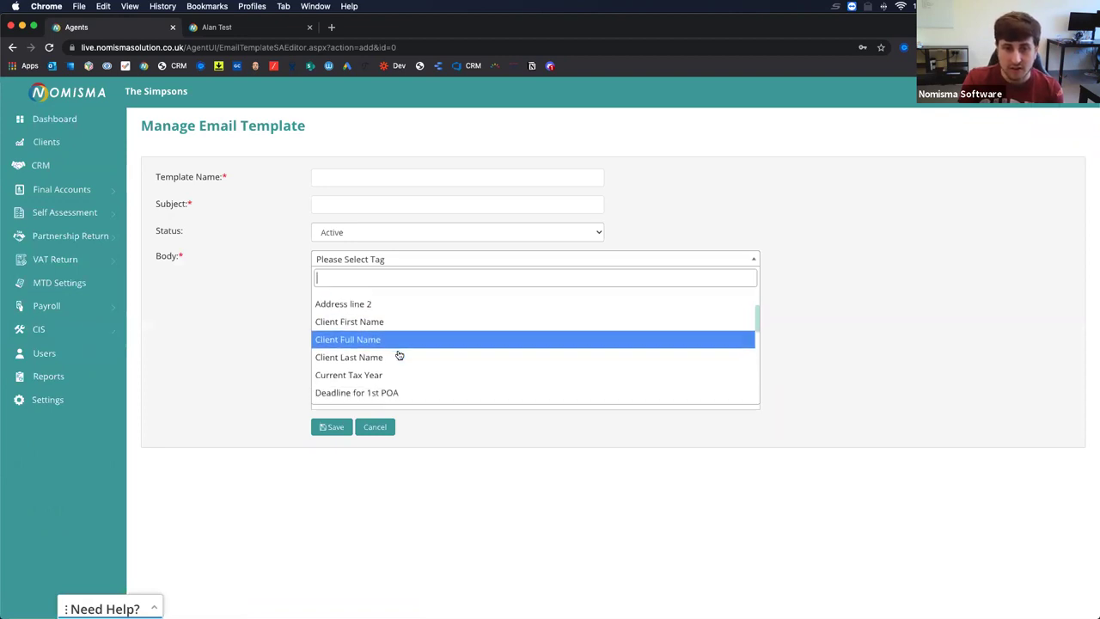
scroll(398, 351, down, 1)
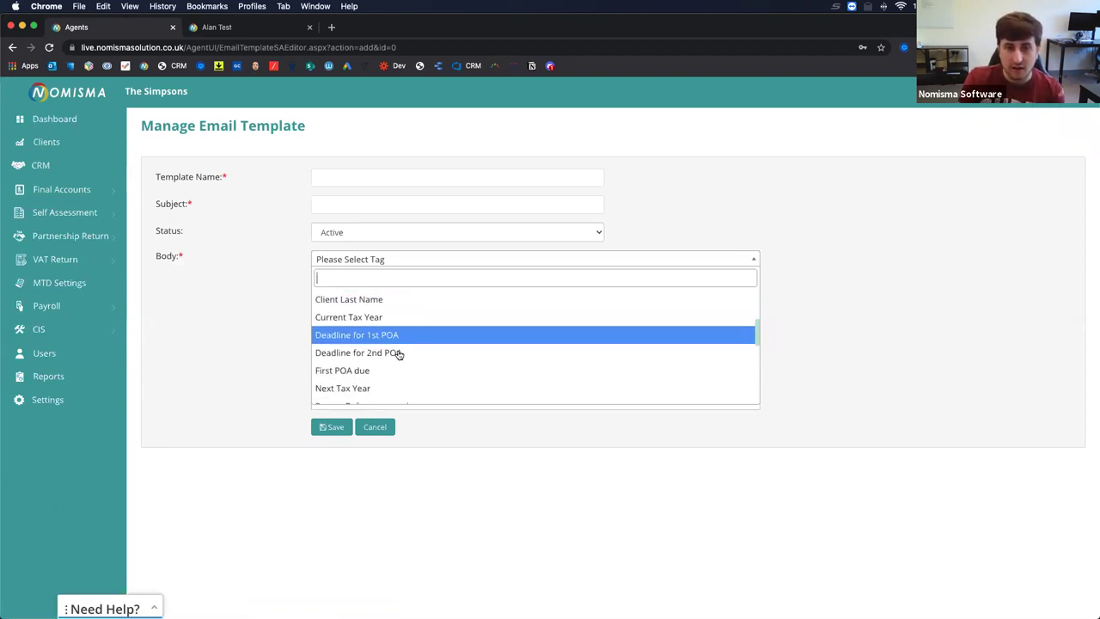
scroll(392, 342, down, 2)
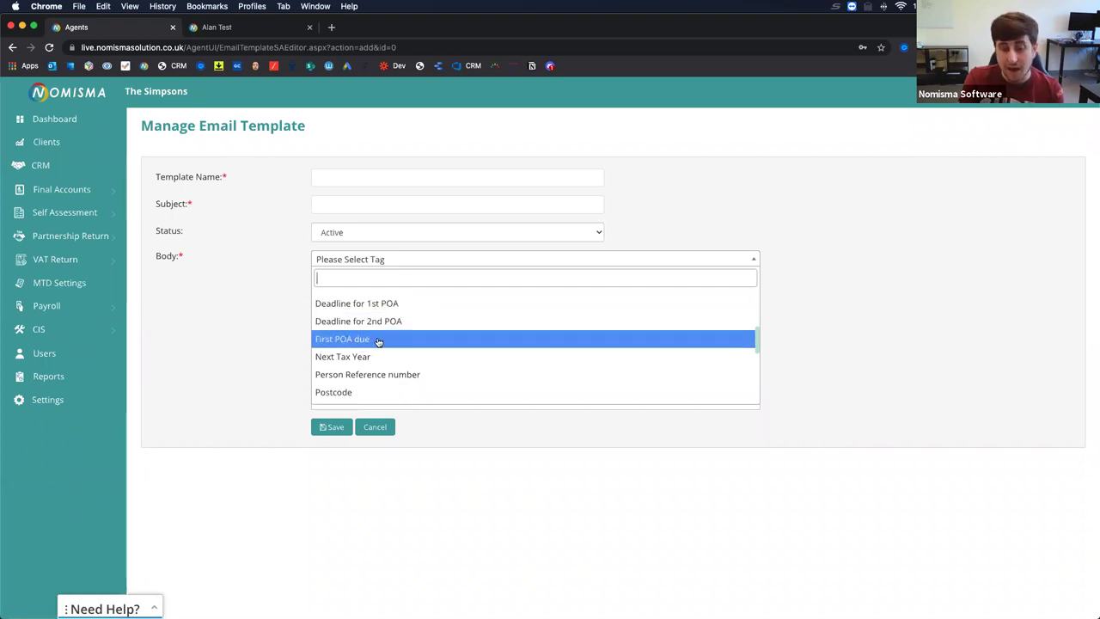
scroll(378, 342, down, 3)
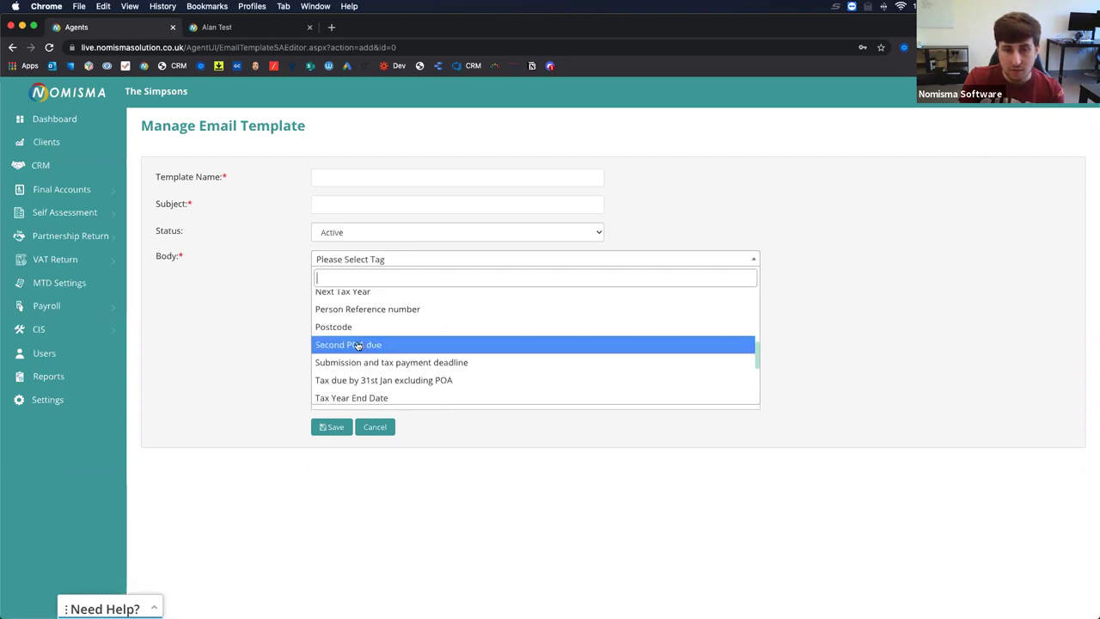
scroll(377, 344, down, 3)
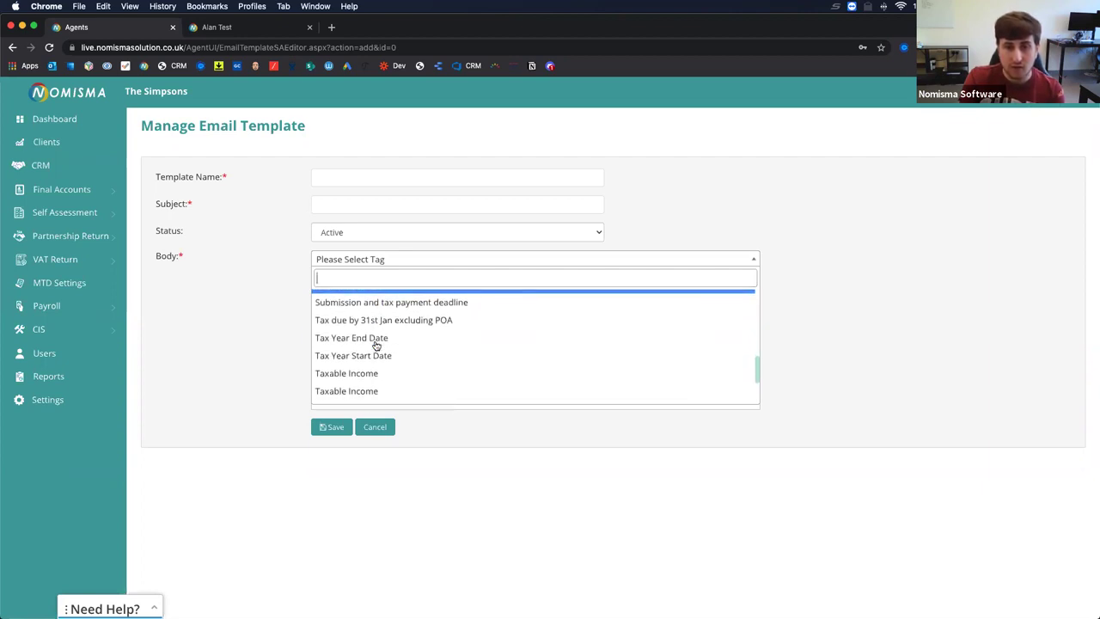
scroll(376, 344, down, 5)
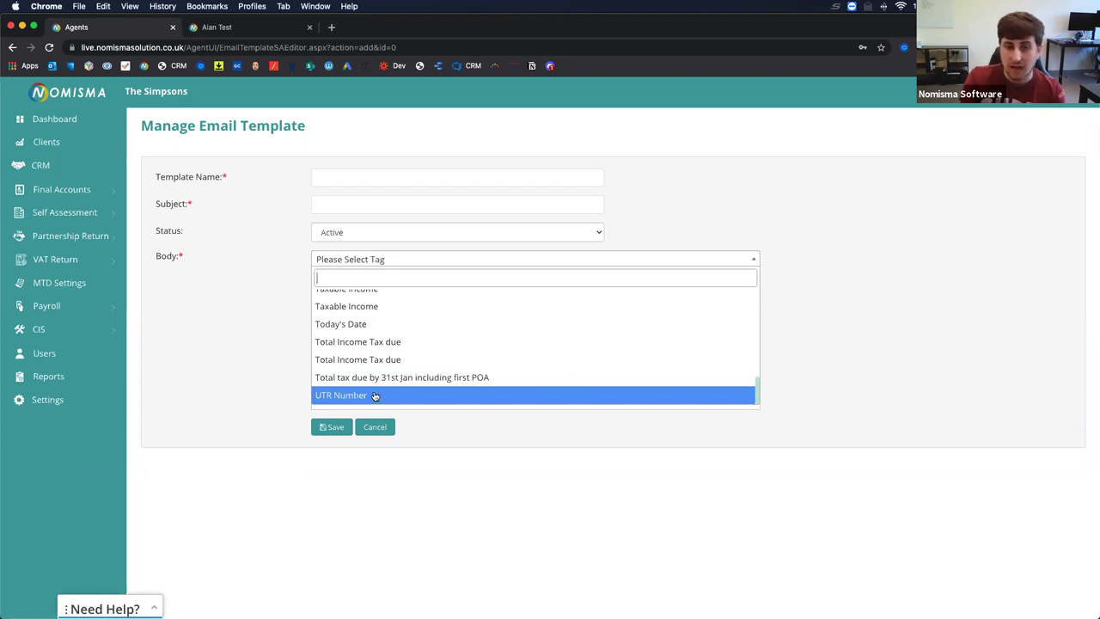
click(334, 395)
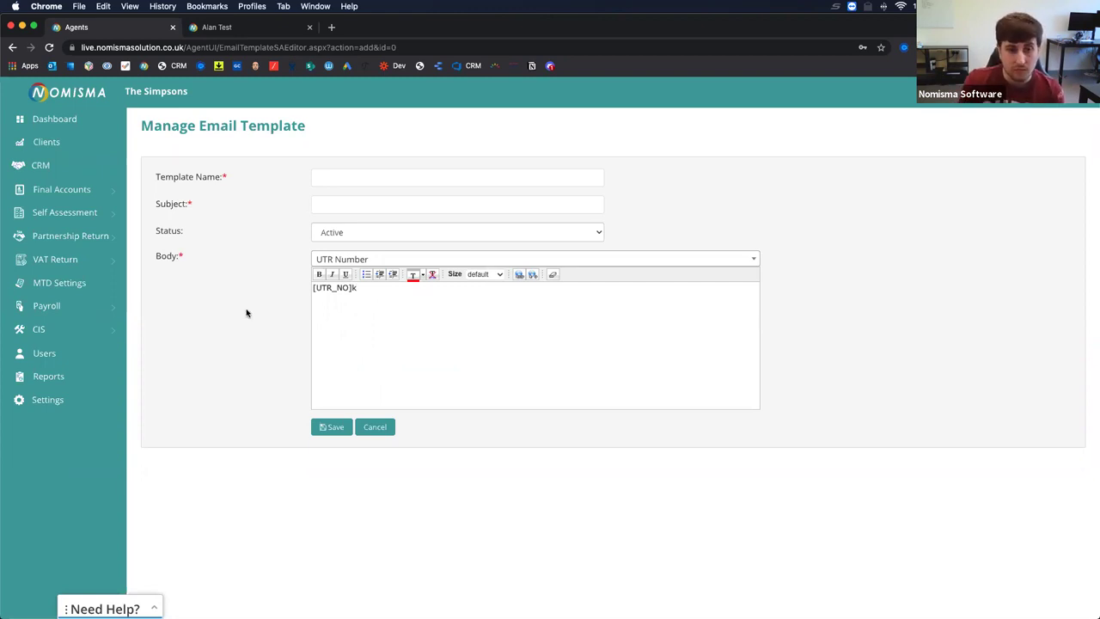
Delete the inserted tag and go to the Self Assessment Client List.
key(super+a)
key(BackSpace)
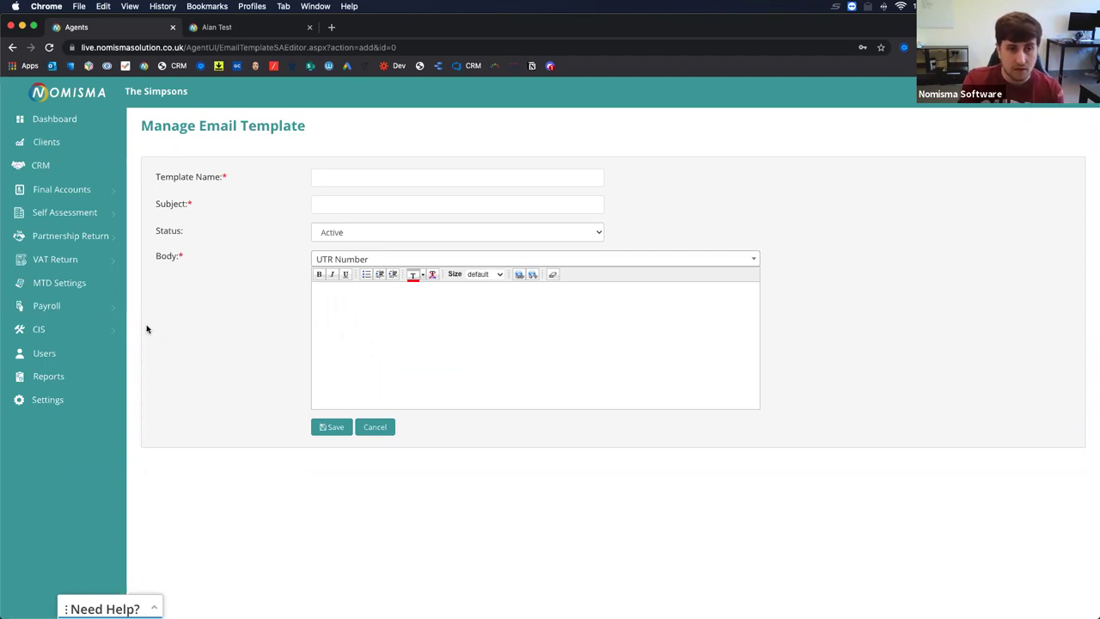
click(92, 217)
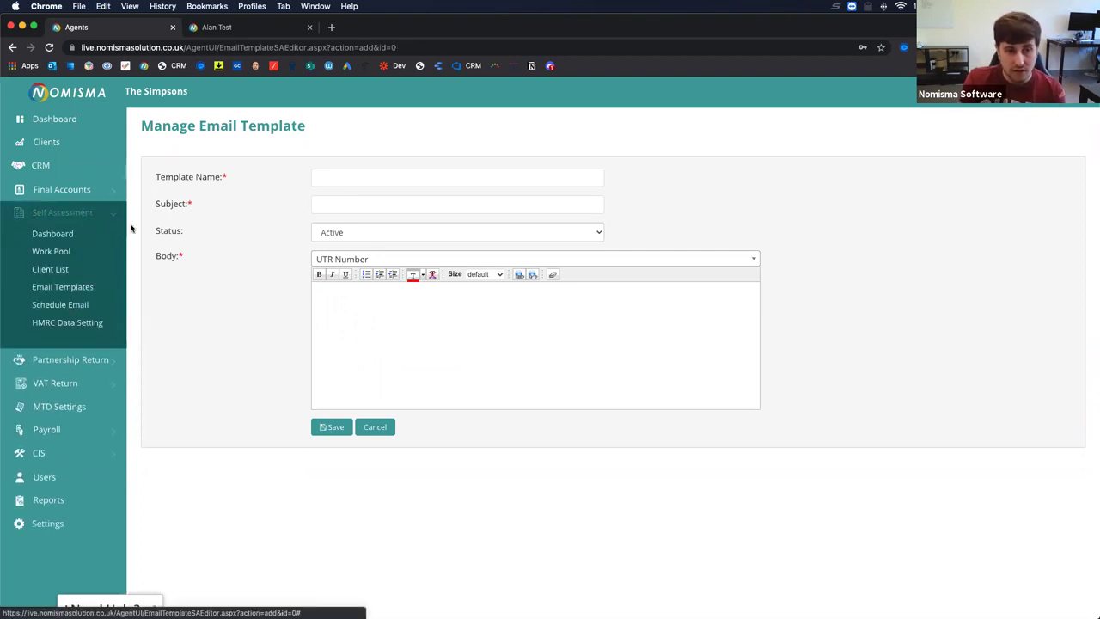
click(67, 269)
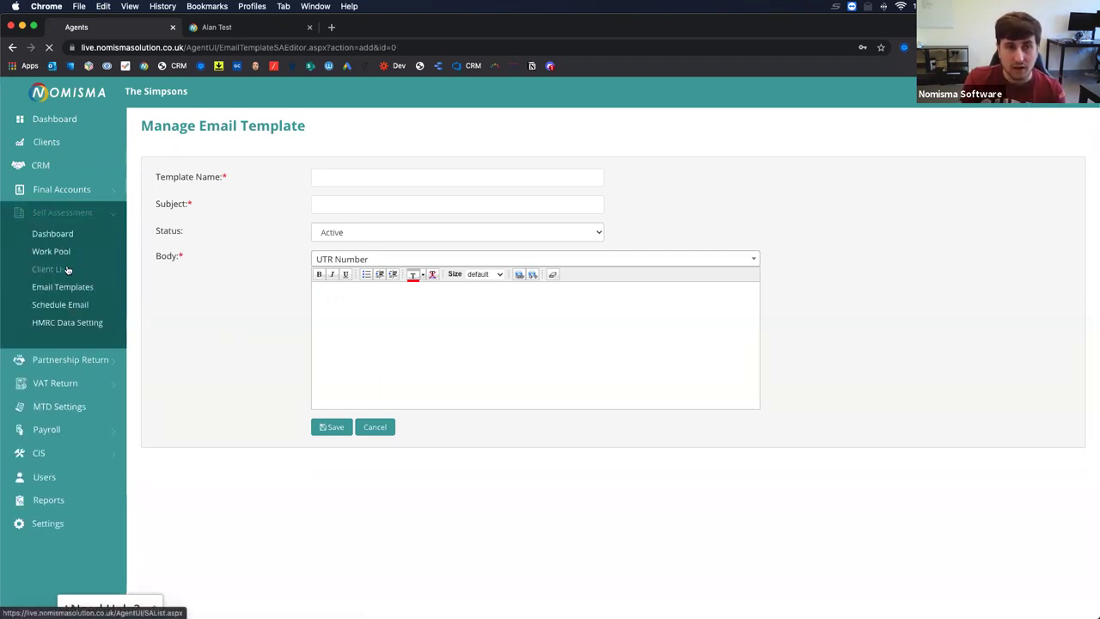
Return to the test client's dashboard and review the Key Figures and Work Status Notes.
click(224, 28)
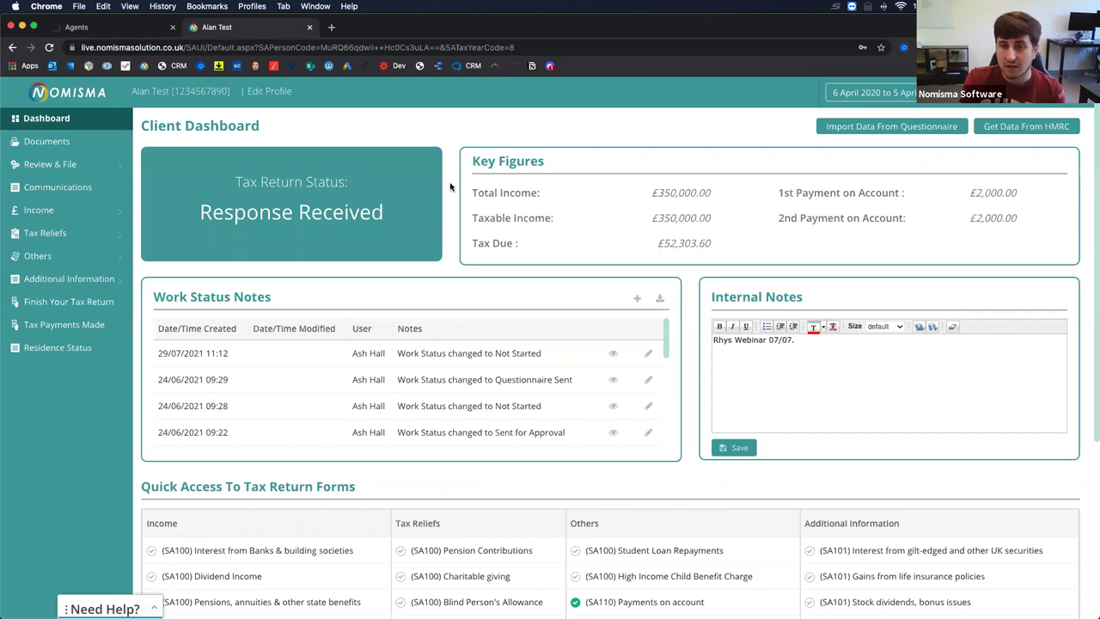
drag(473, 161, 1016, 233)
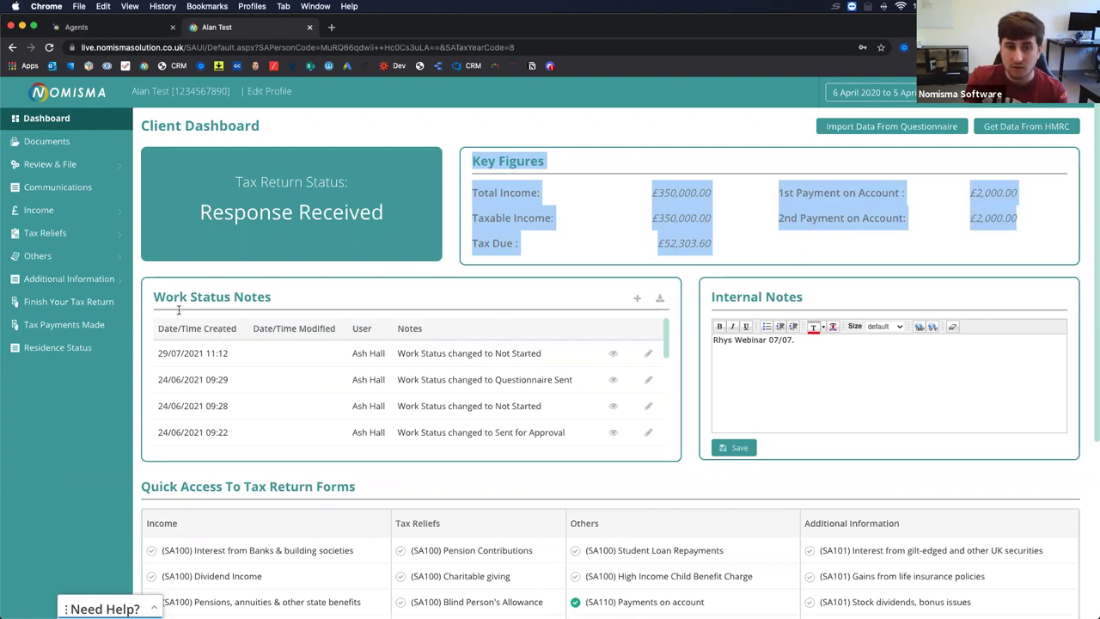
drag(153, 297, 520, 425)
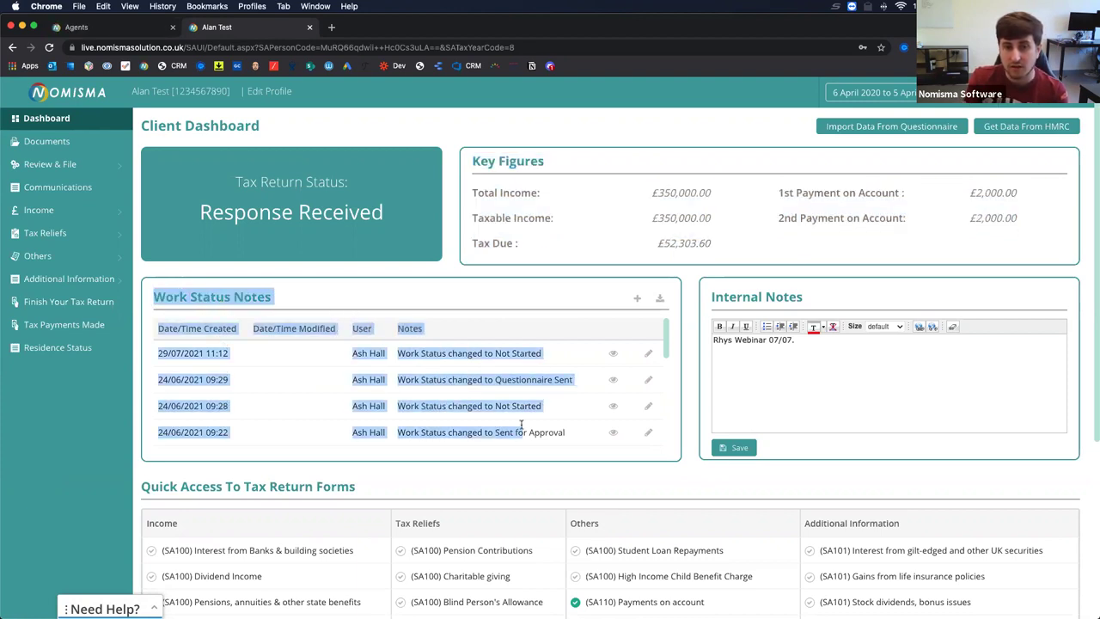
scroll(462, 394, down, 3)
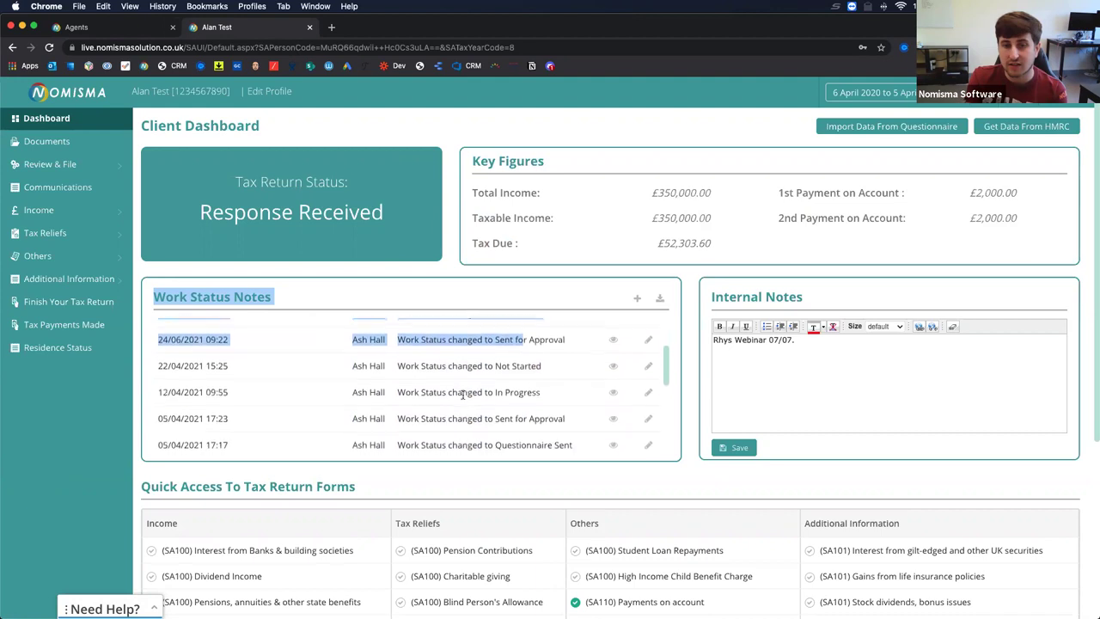
scroll(443, 384, down, 5)
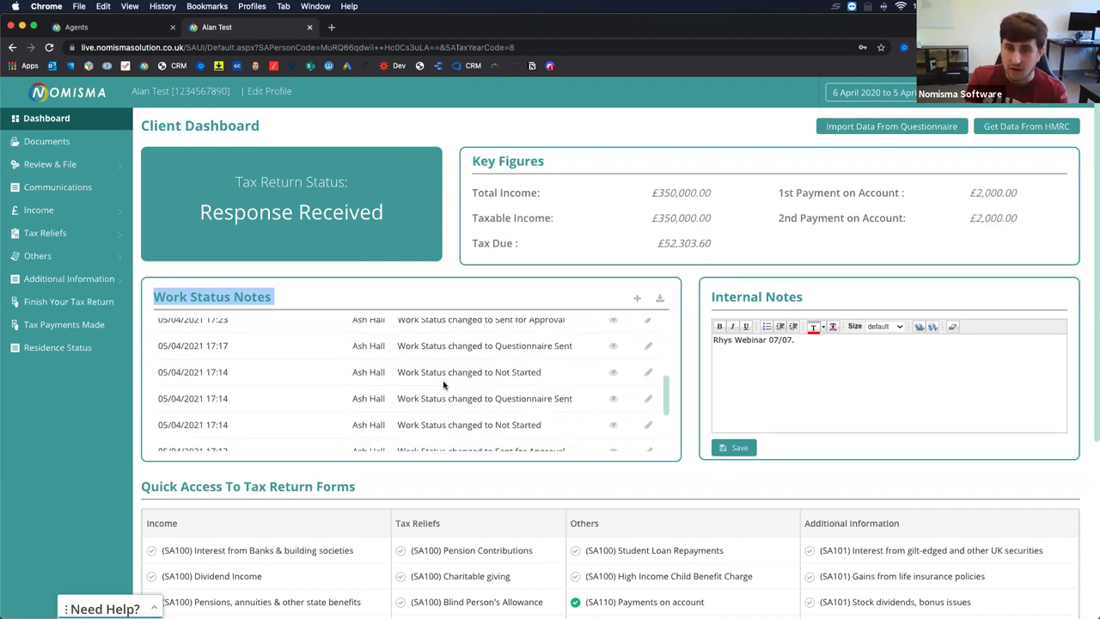
scroll(443, 385, down, 2)
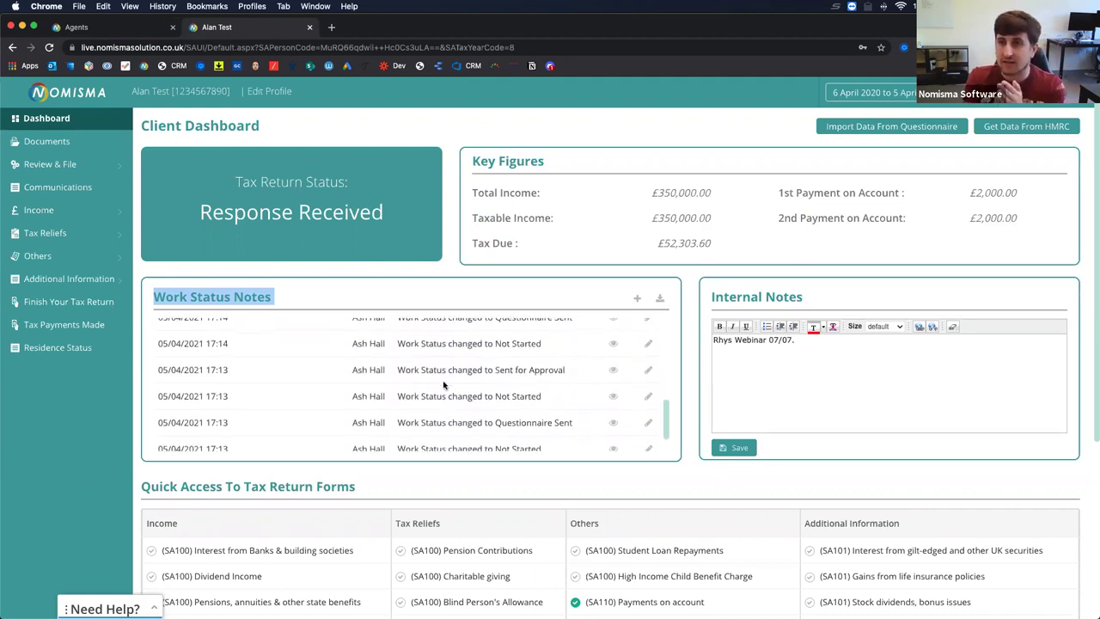
scroll(306, 406, down, 3)
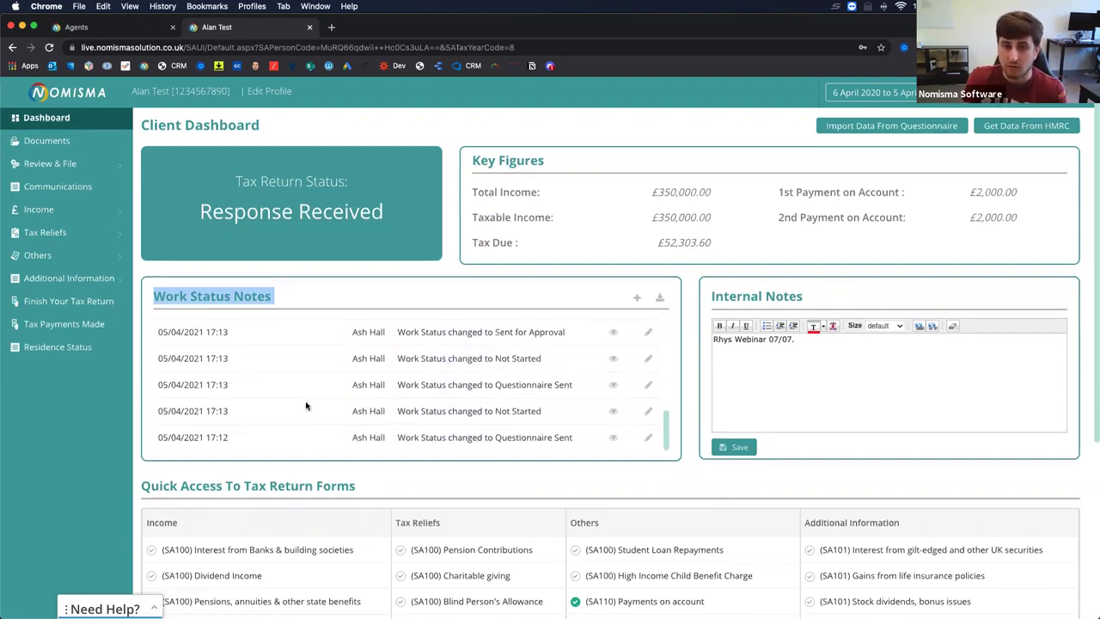
scroll(306, 406, down, 1)
Highlight the Questionnaire and Not Started status changes and the date of a 17:14 note.
click(465, 453)
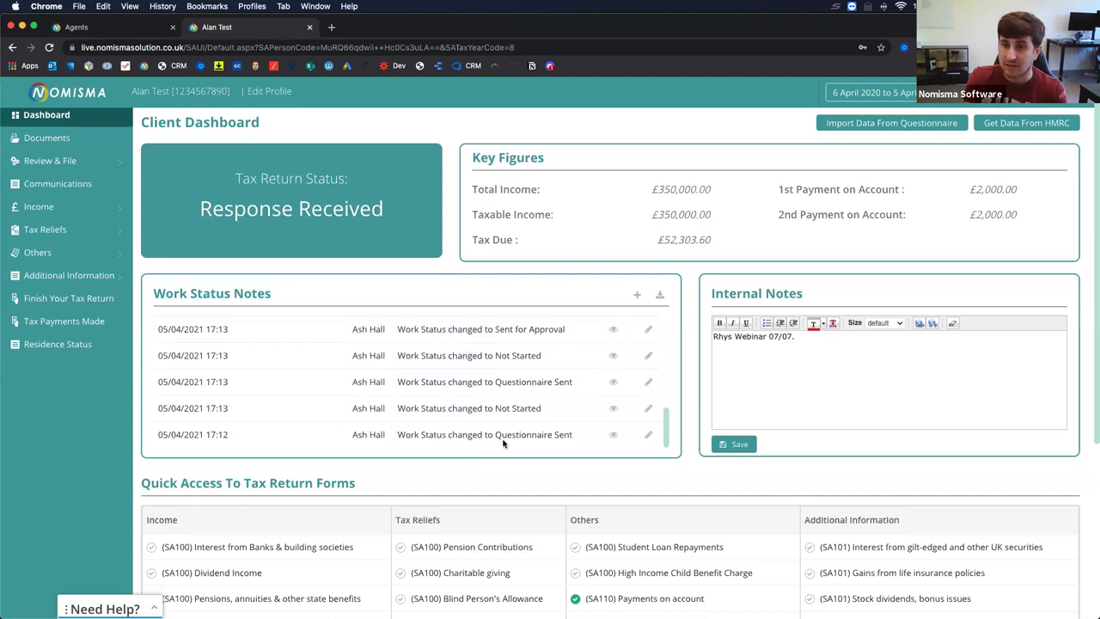
drag(551, 434, 419, 434)
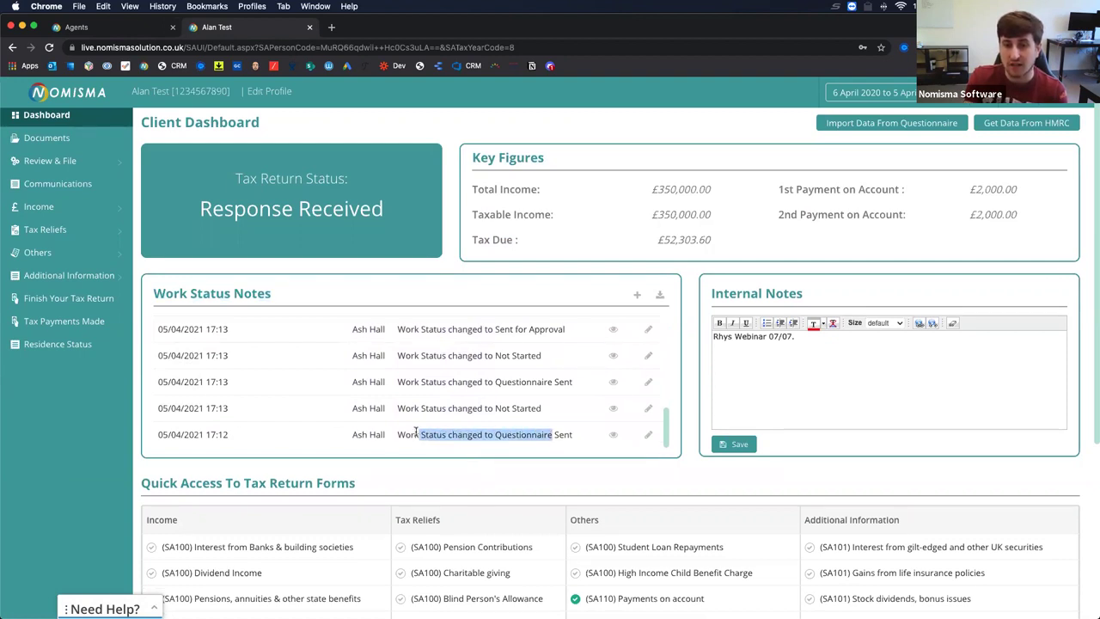
click(546, 436)
drag(428, 408, 533, 408)
scroll(455, 382, up, 4)
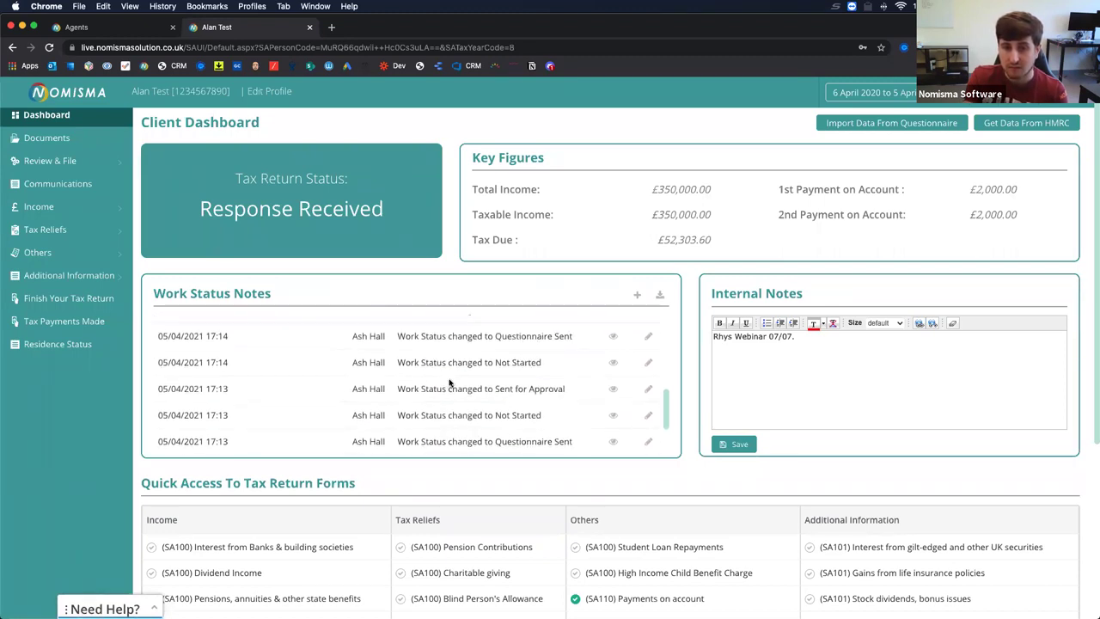
drag(248, 367, 172, 365)
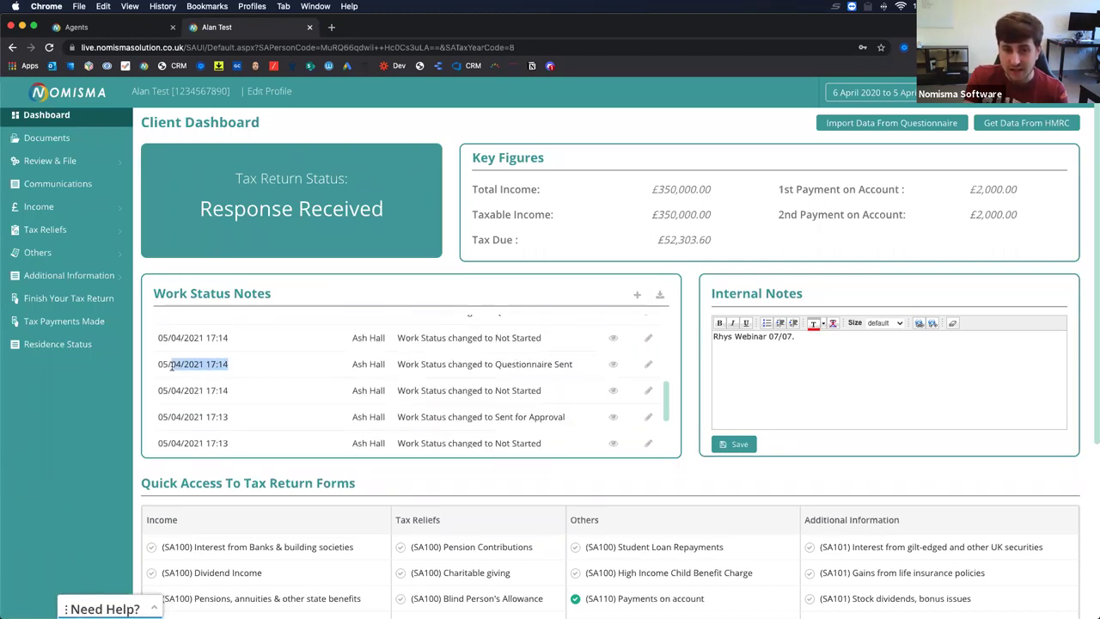
scroll(374, 361, up, 6)
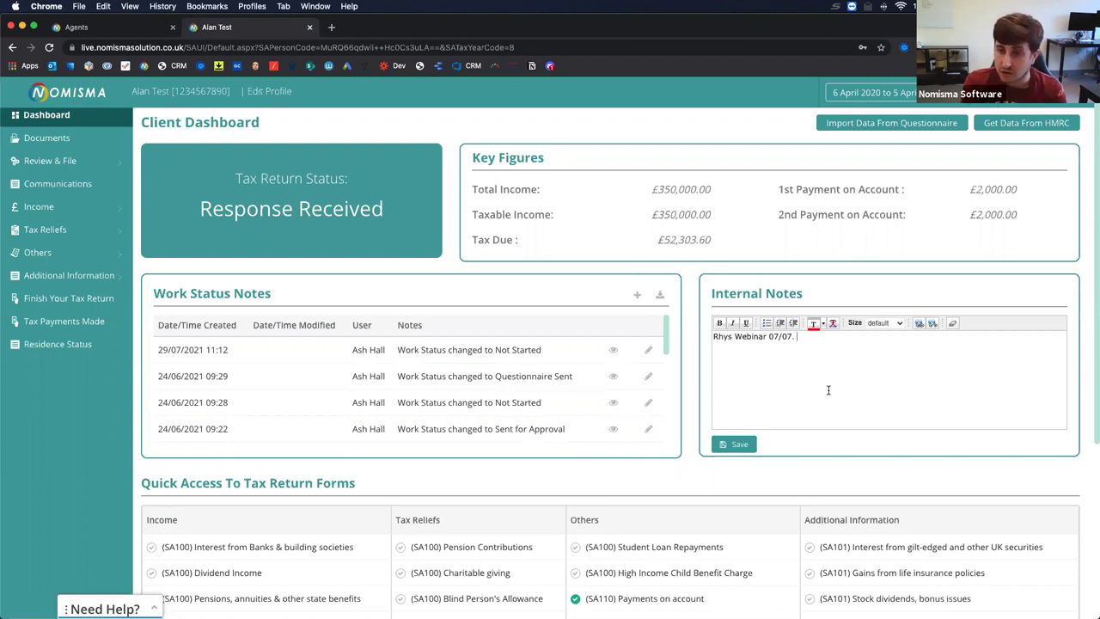
Add a new line to Internal Notes with a webinar note dated 29/07 and save.
text(k)
key(Return)
text(Asah)
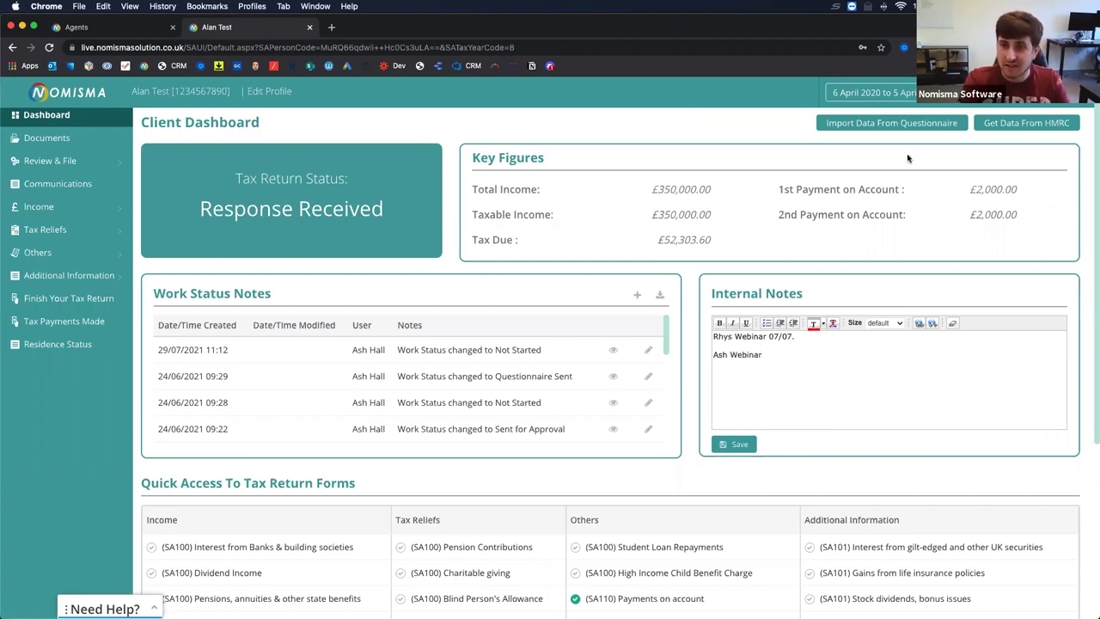
text(Webinar 29/07.)
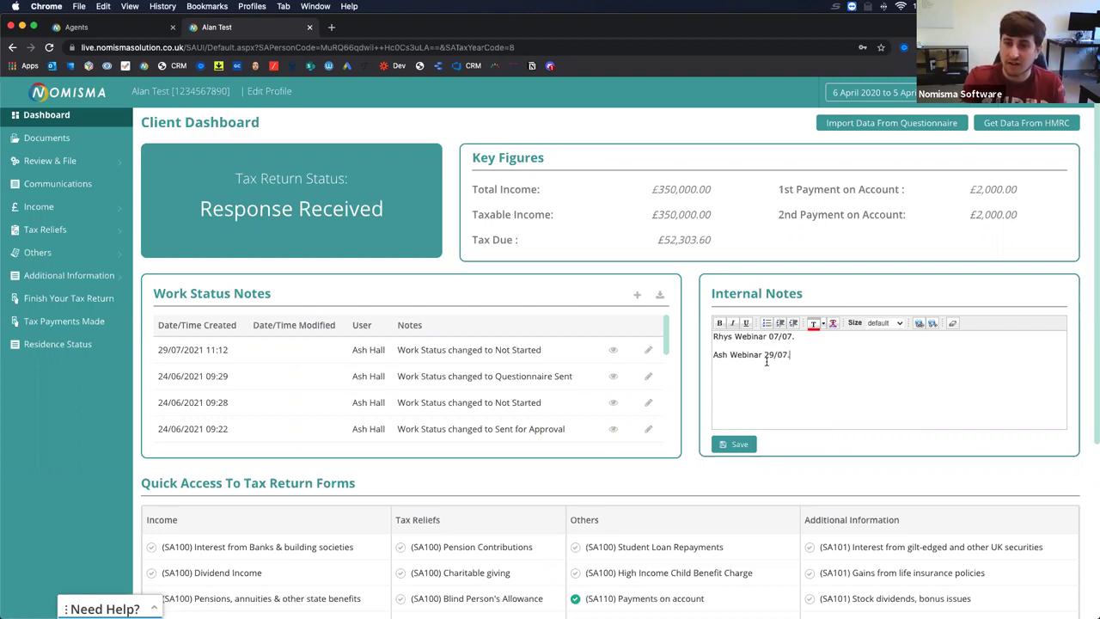
click(734, 444)
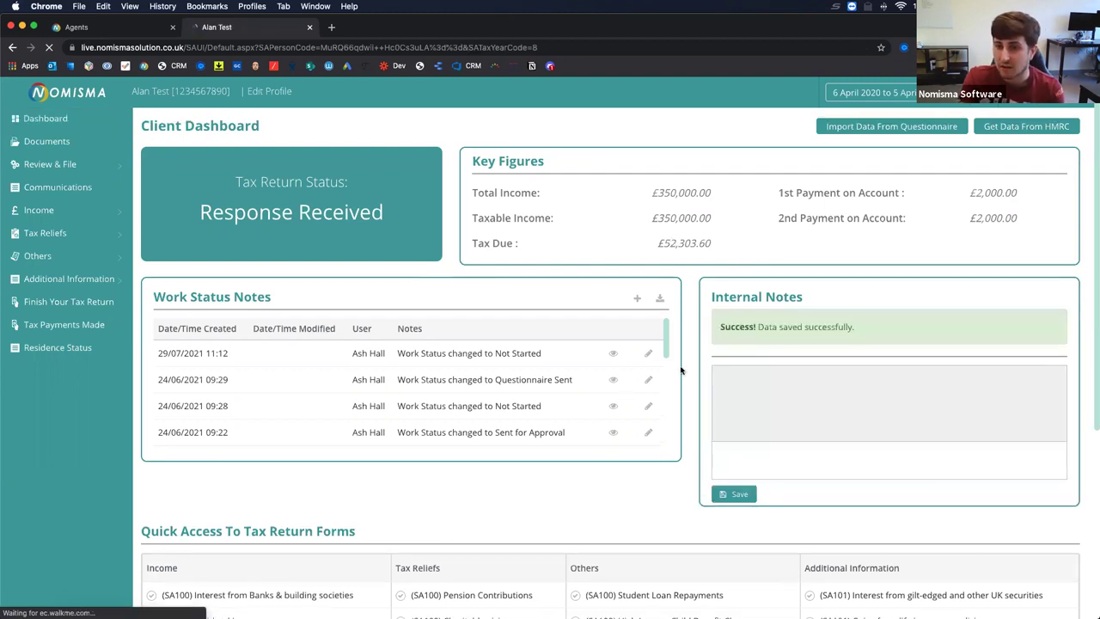
Open (SA100) Dividend Income for editing and enter foreign dividends 1500 with 200 tax taken off.
scroll(687, 375, down, 5)
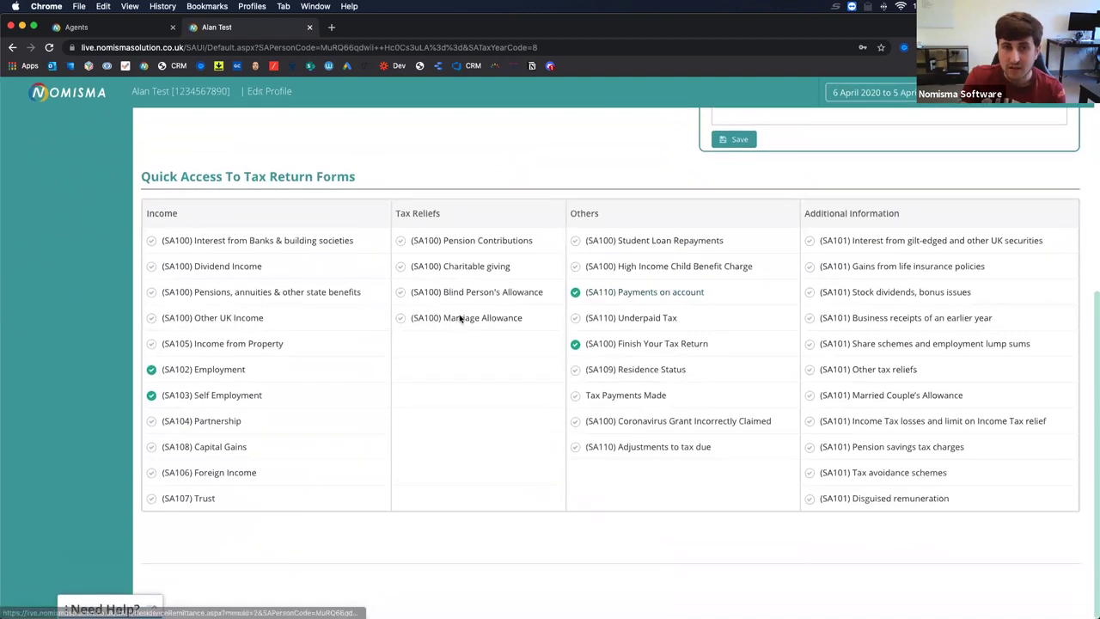
click(304, 244)
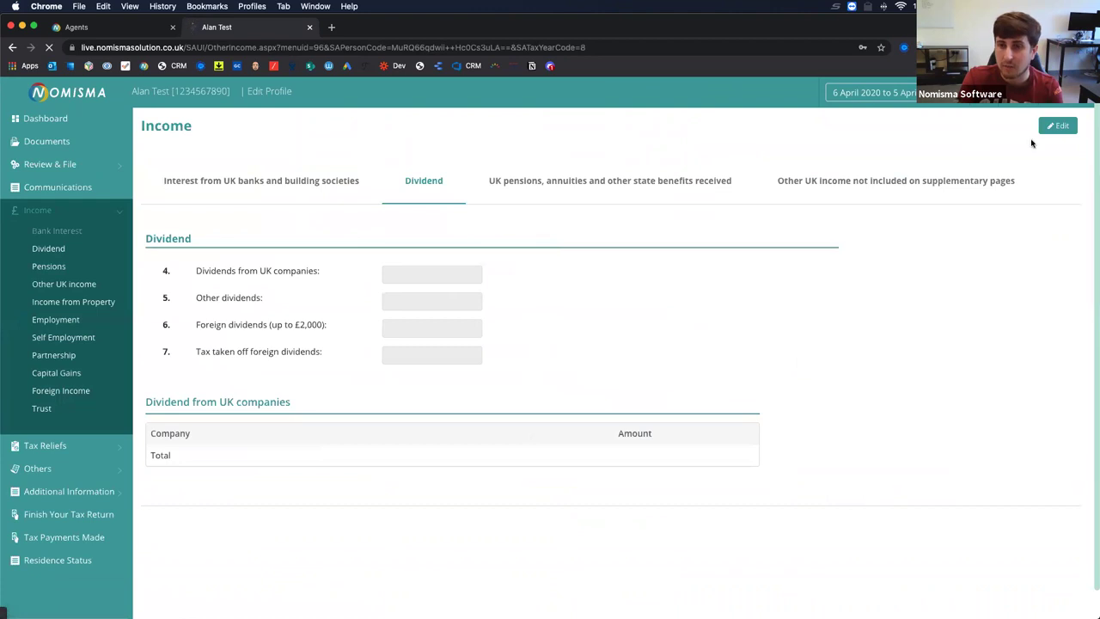
click(1055, 128)
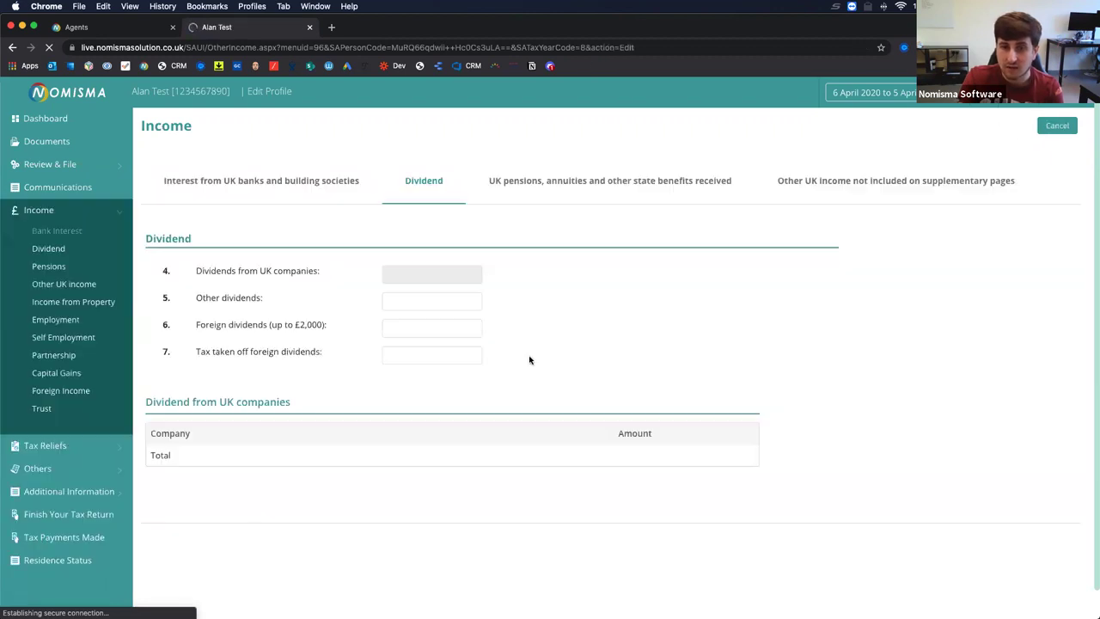
click(422, 295)
click(433, 320)
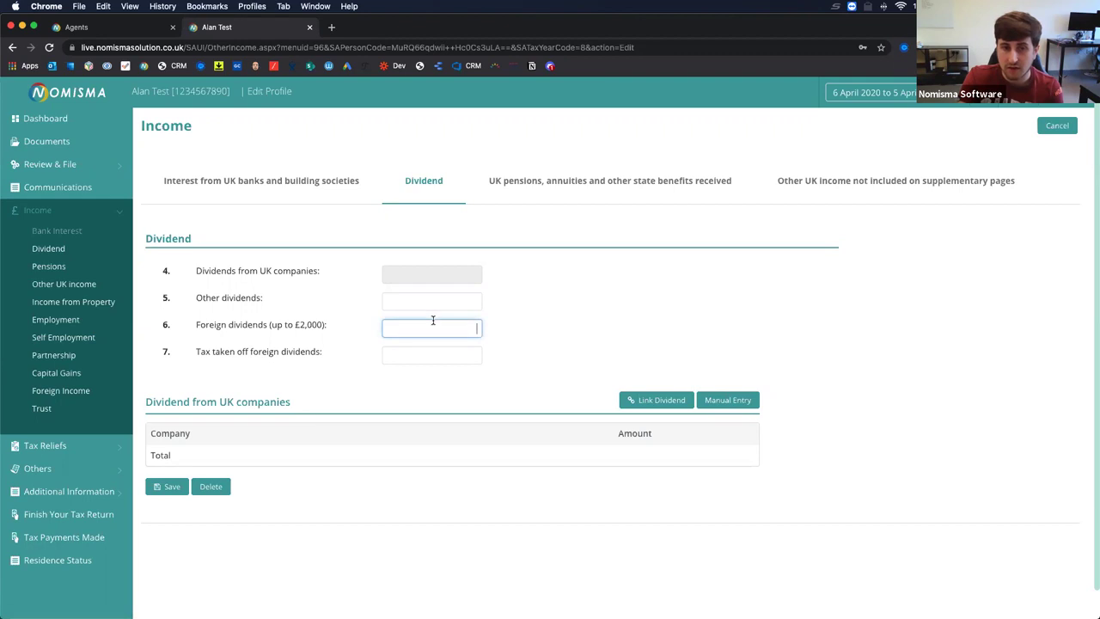
click(410, 349)
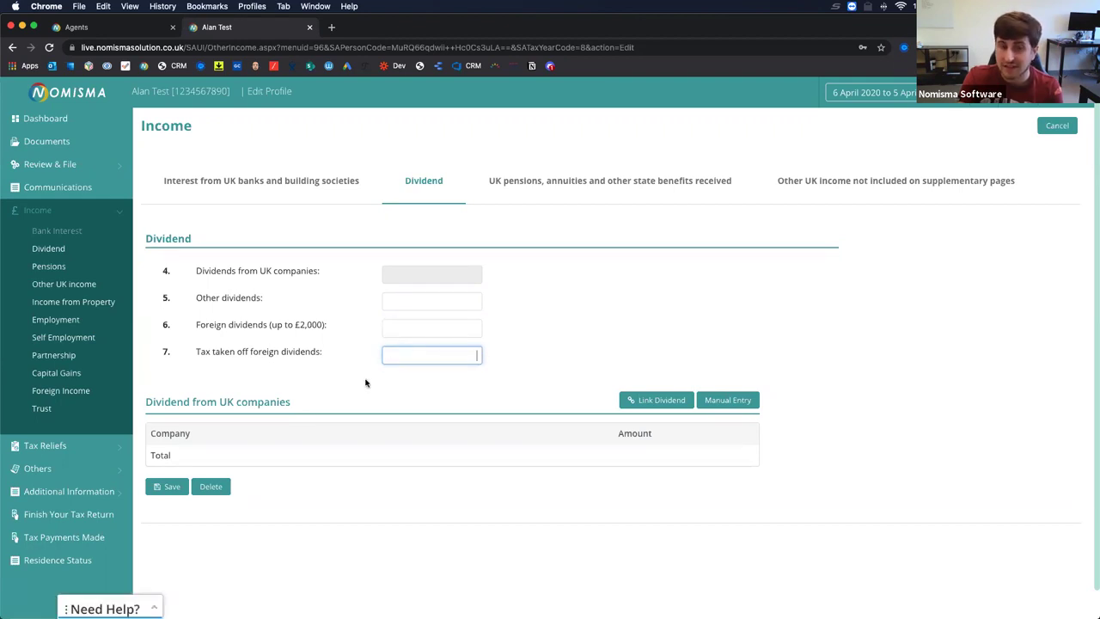
click(410, 329)
text(1500)
key(Tab)
click(678, 338)
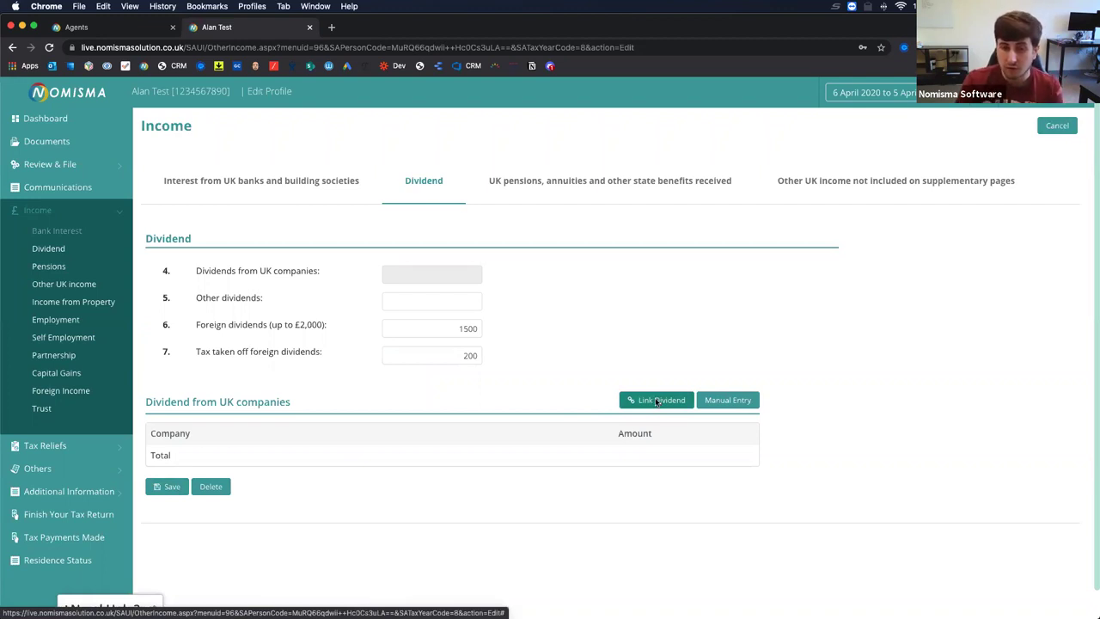
Search the companies available for dividend linking, filtering the last name by 'H'.
click(656, 401)
key(BackSpace)
key(Tab)
text(H)
click(331, 276)
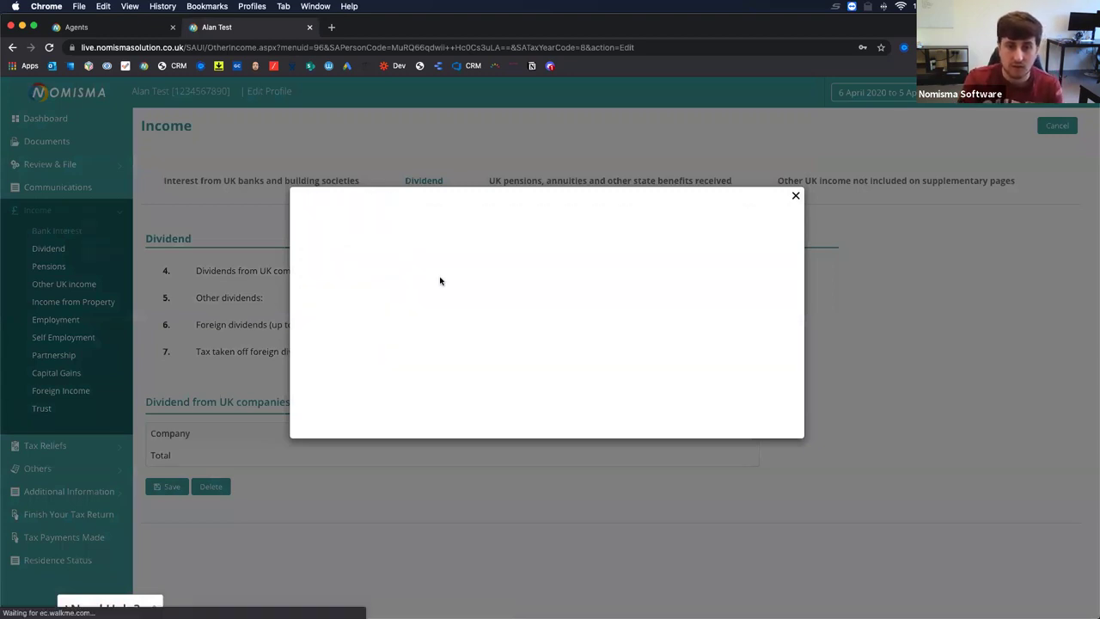
Link the NOMISMA SOLUTION LTD dividend, which appears under UK company dividends at £0.00.
scroll(464, 287, down, 2)
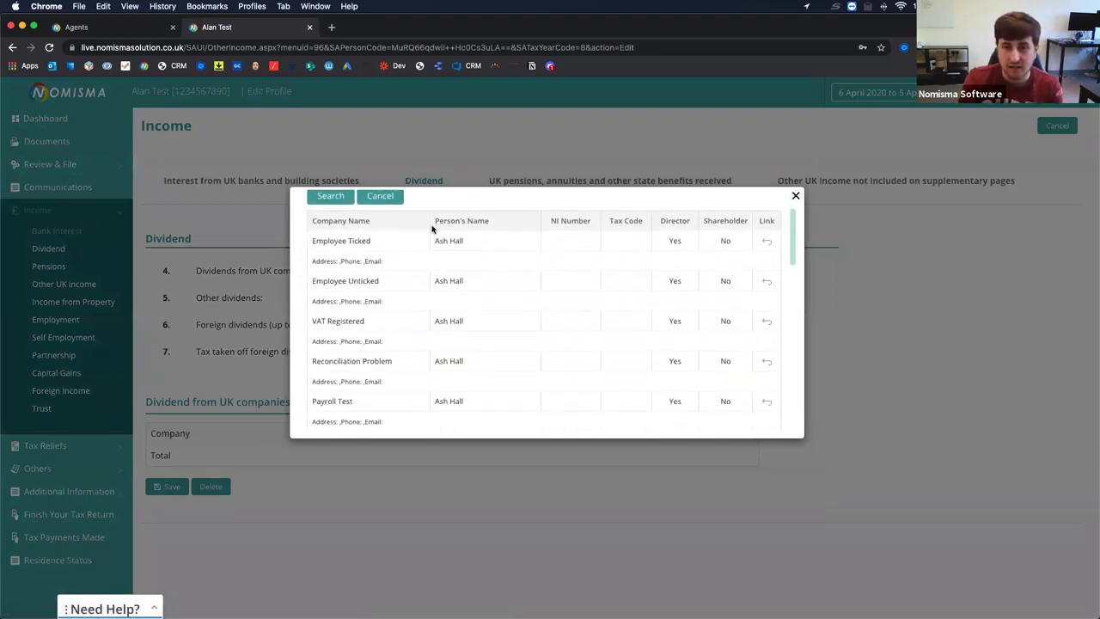
scroll(441, 408, down, 15)
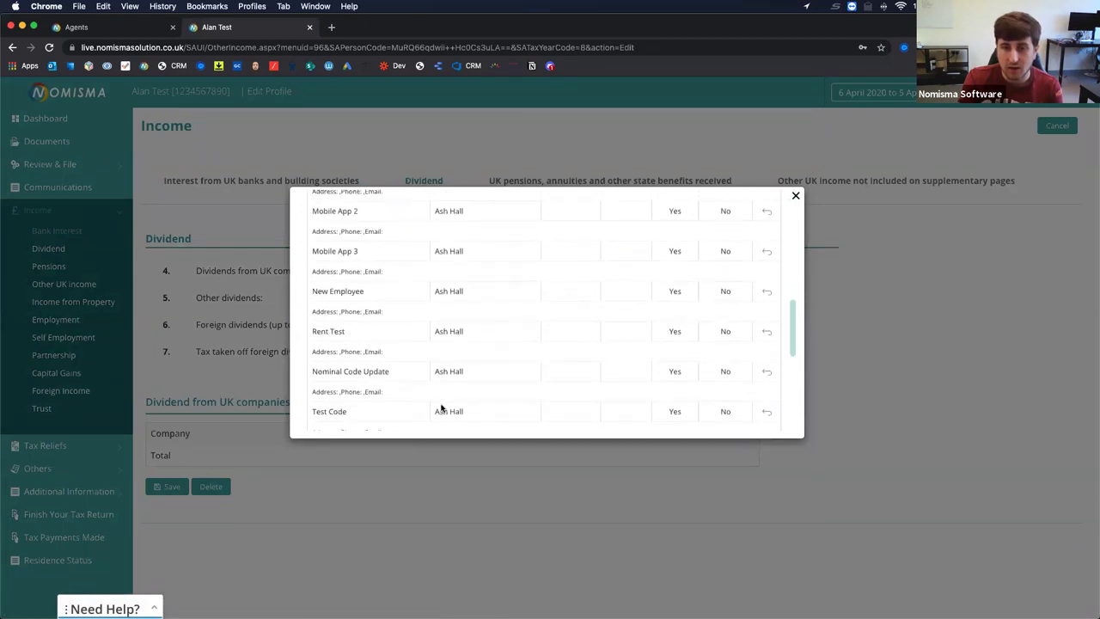
scroll(442, 410, up, 15)
scroll(441, 410, down, 1)
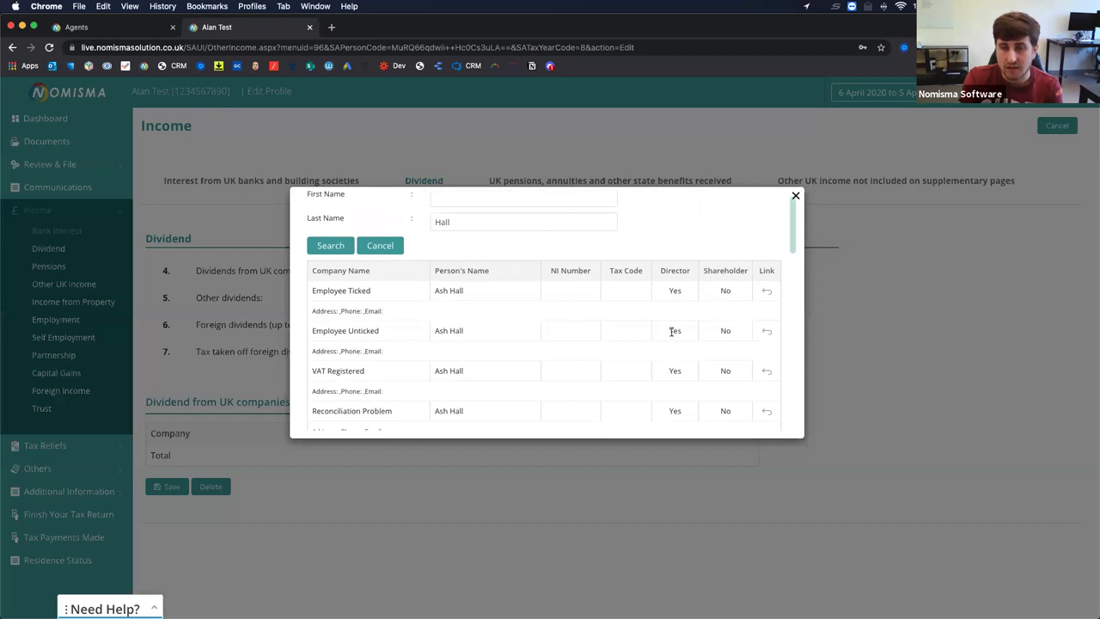
scroll(715, 403, down, 5)
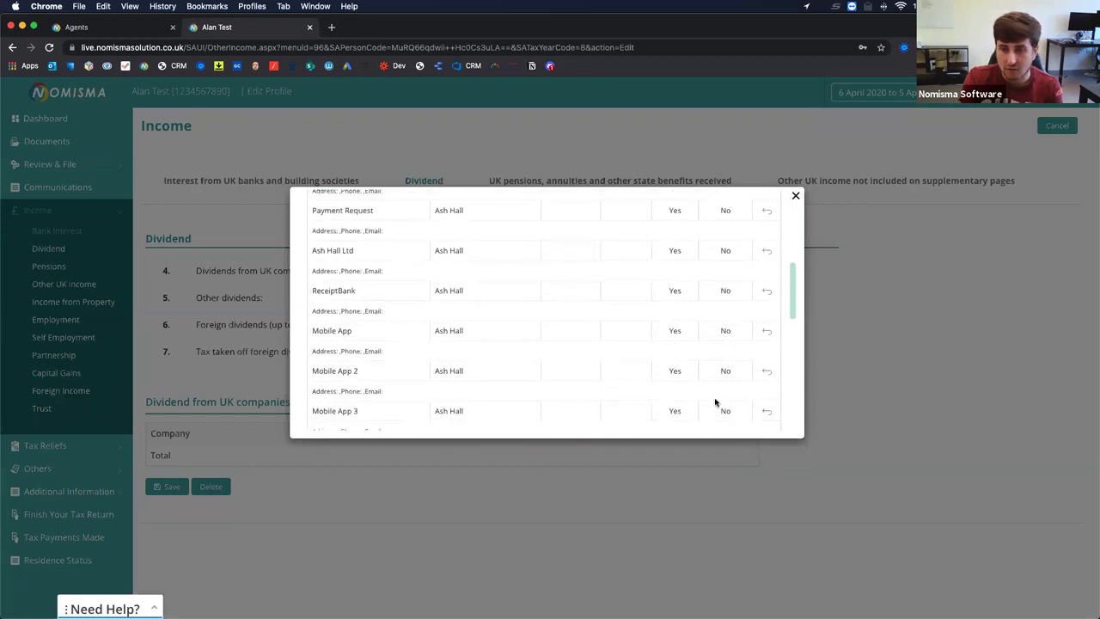
scroll(715, 402, down, 5)
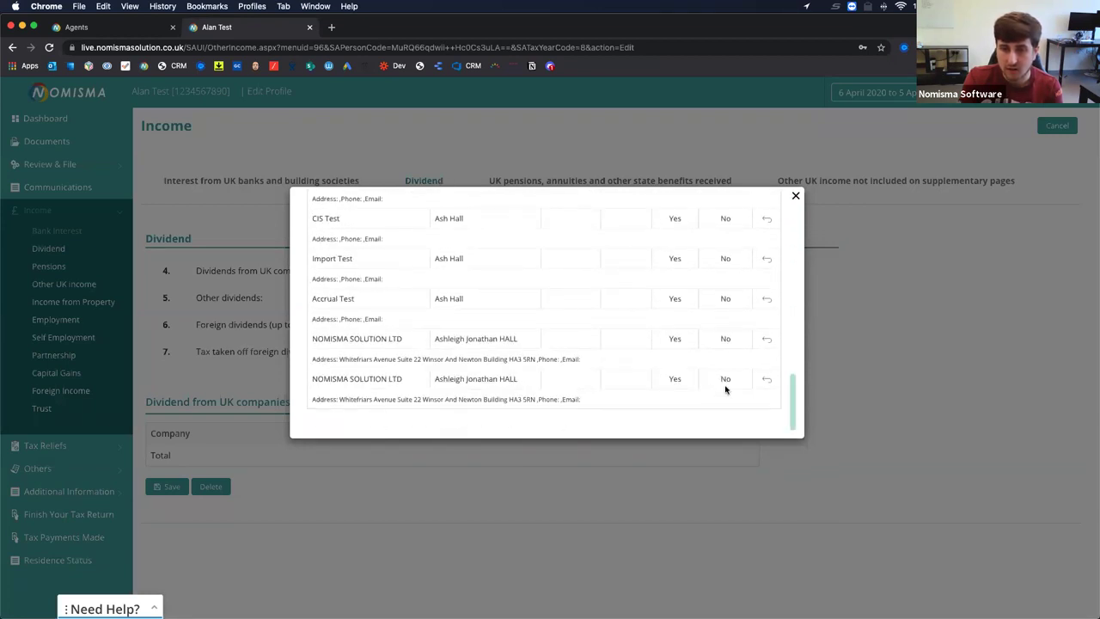
click(767, 340)
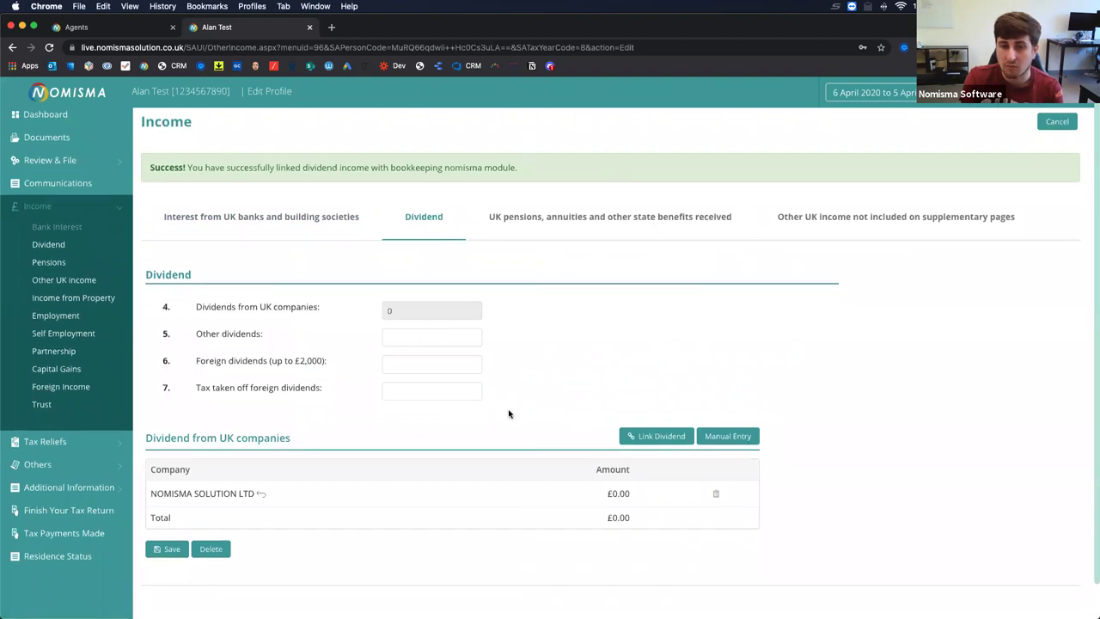
scroll(507, 413, down, 1)
drag(633, 462, 608, 460)
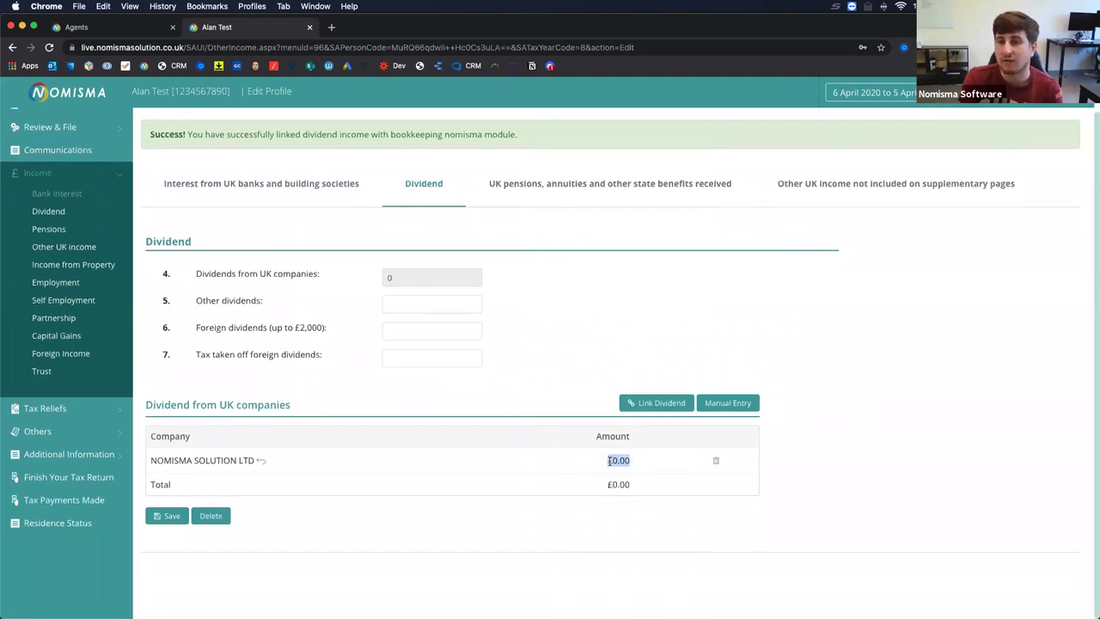
Add a manual UK company dividend: payer Stocks, description Shares, amount 10000.
click(545, 386)
click(721, 402)
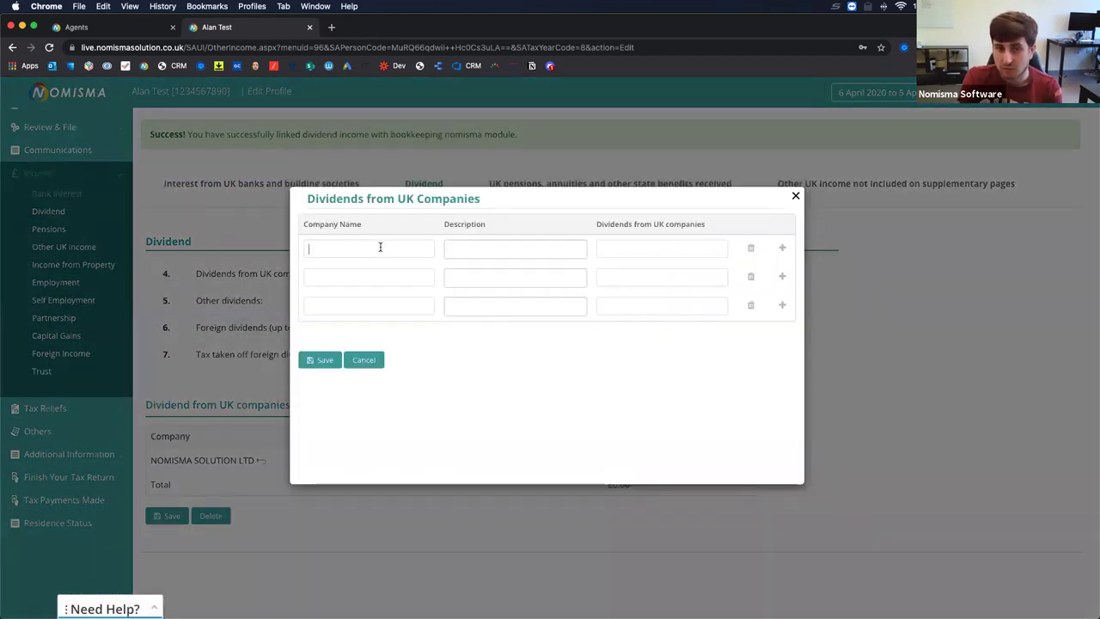
text(Stocks)
key(Tab)
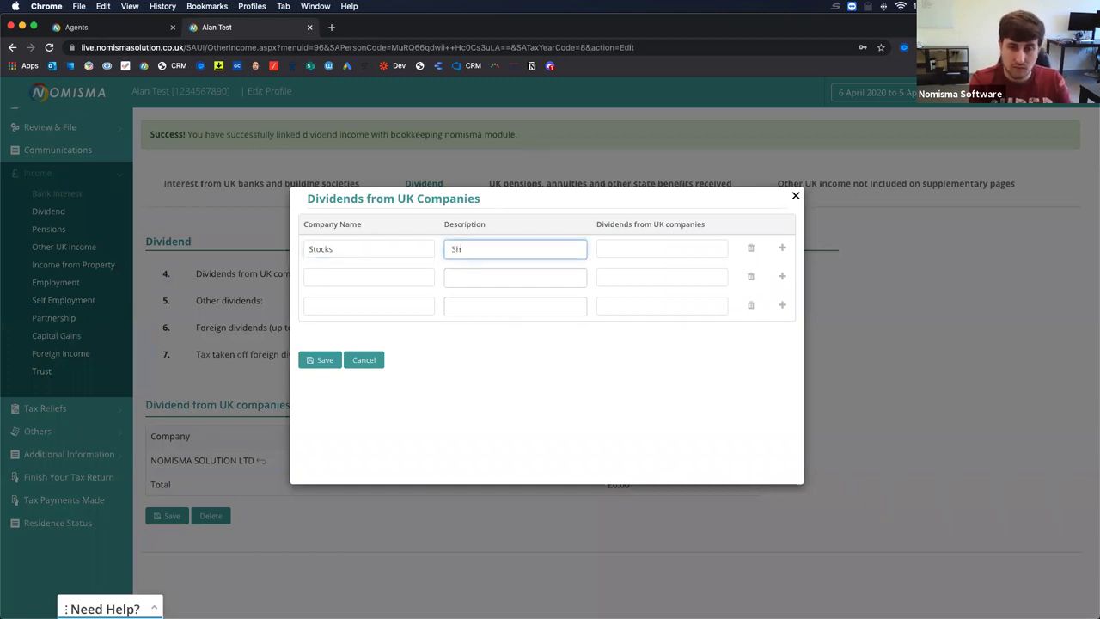
key(Tab)
text(10)
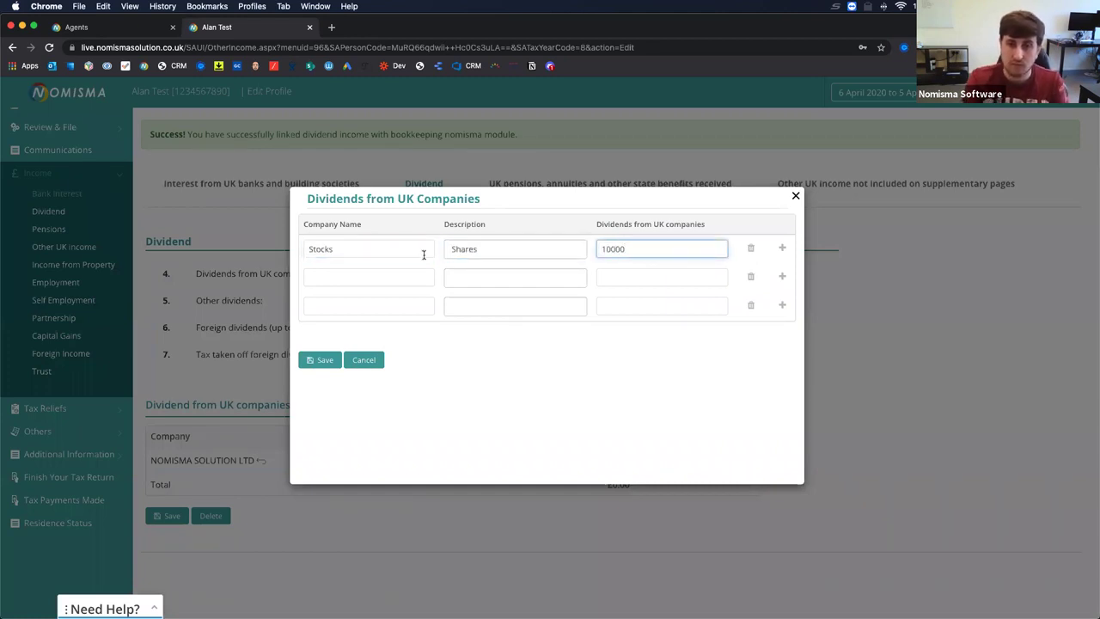
click(316, 361)
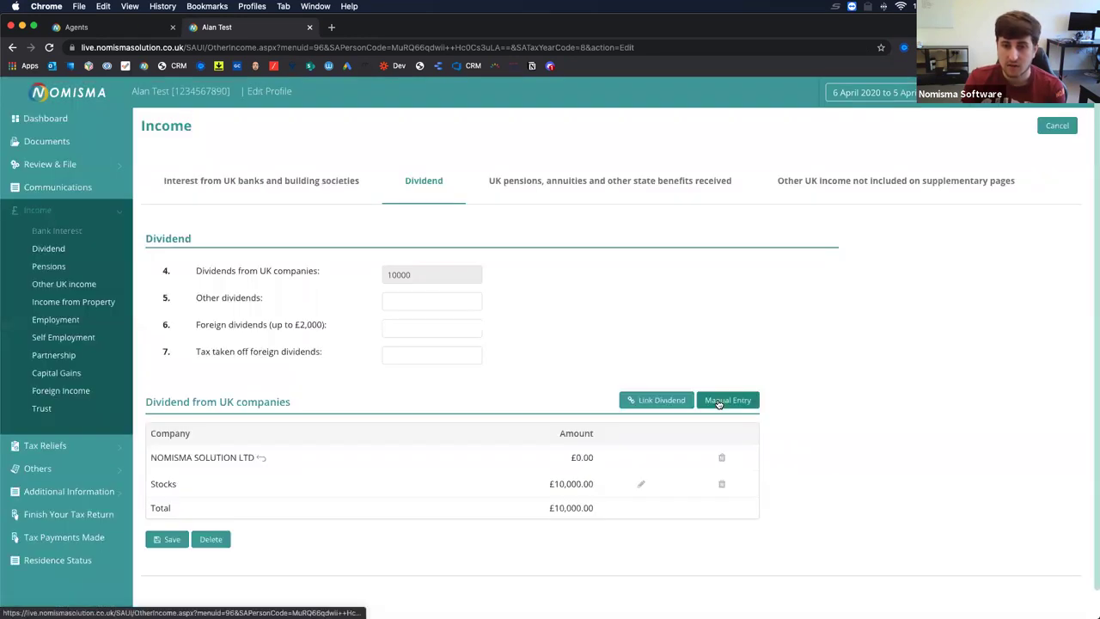
Enter foreign dividends 1500, tax taken off 200 and other dividends 1000, then save.
scroll(719, 404, down, 1)
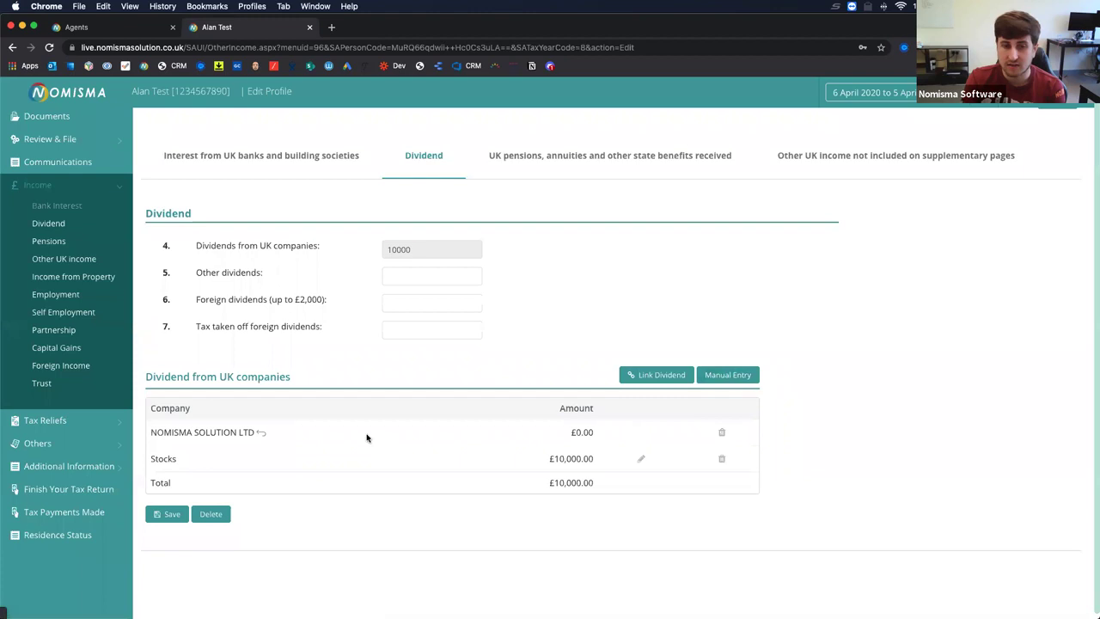
scroll(366, 437, up, 1)
click(448, 322)
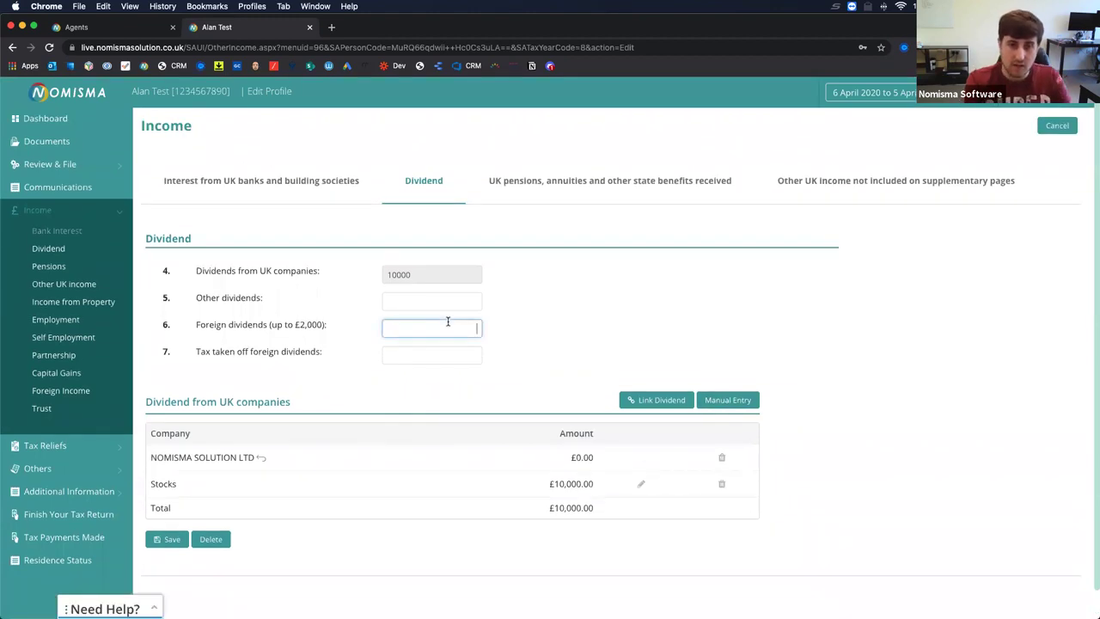
key(Tab)
text(20)
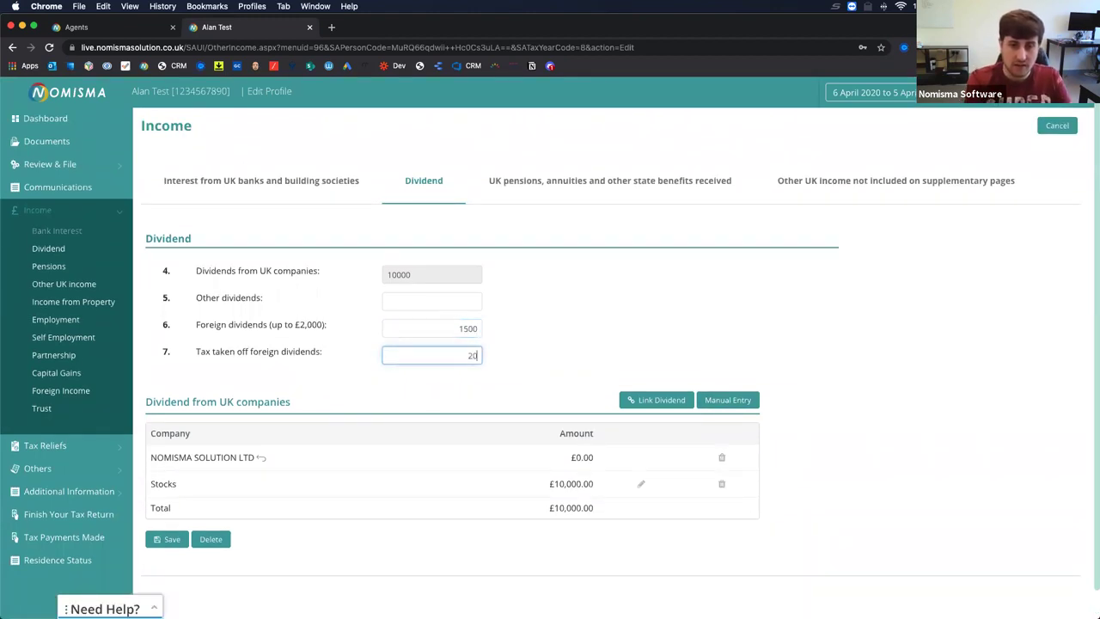
click(459, 295)
text(10)
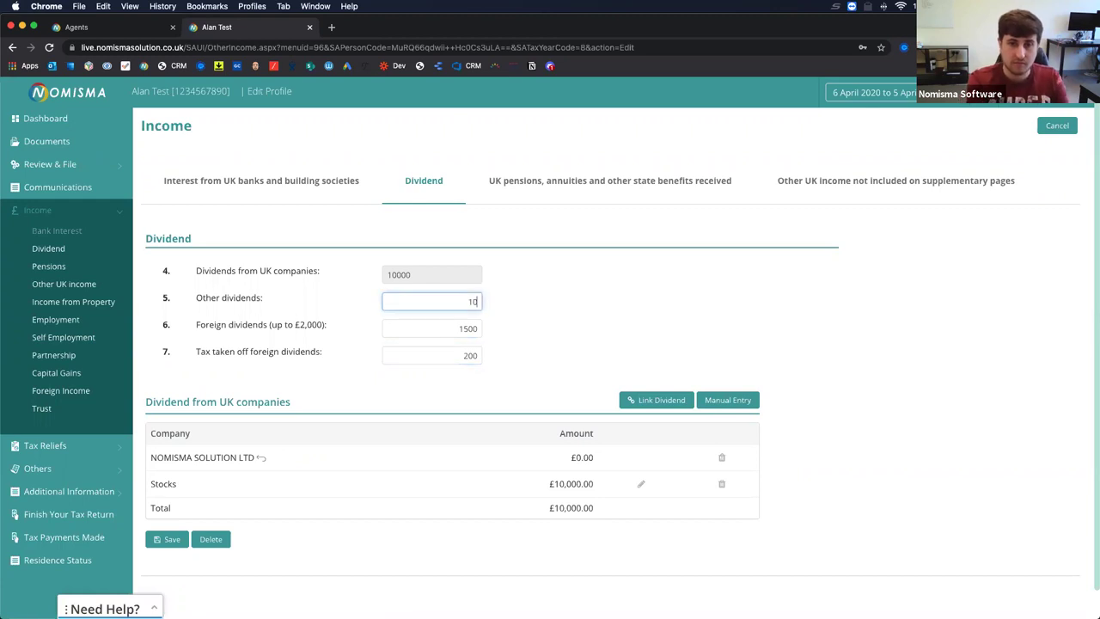
text(00)
click(163, 534)
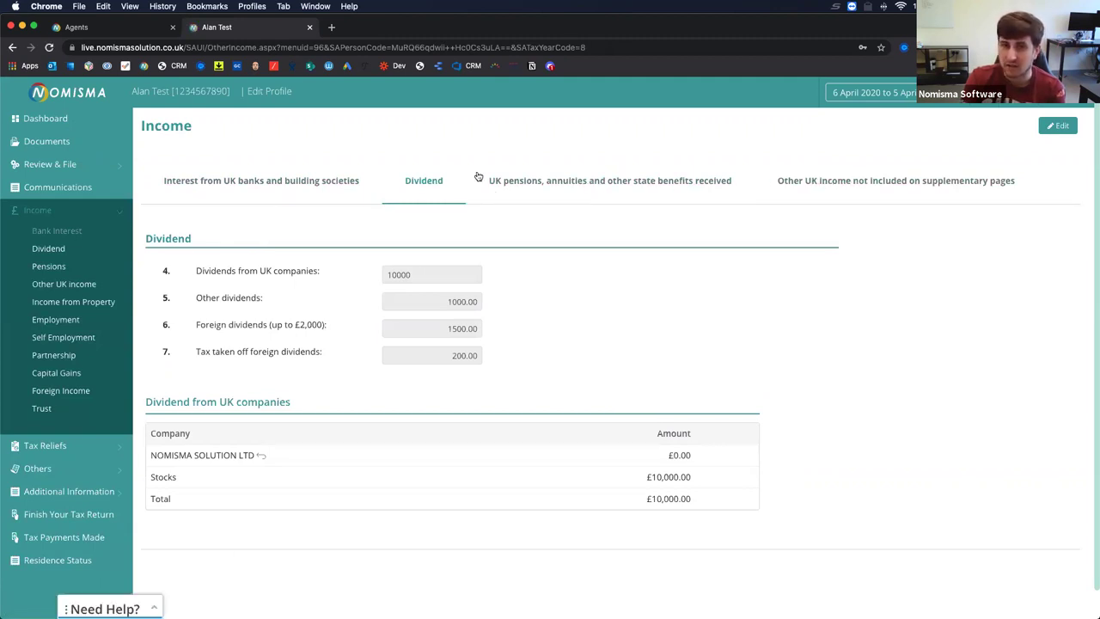
View the Interest tab, expand Tax Reliefs, Others, Additional Information and Income, then open Income from Property.
click(277, 181)
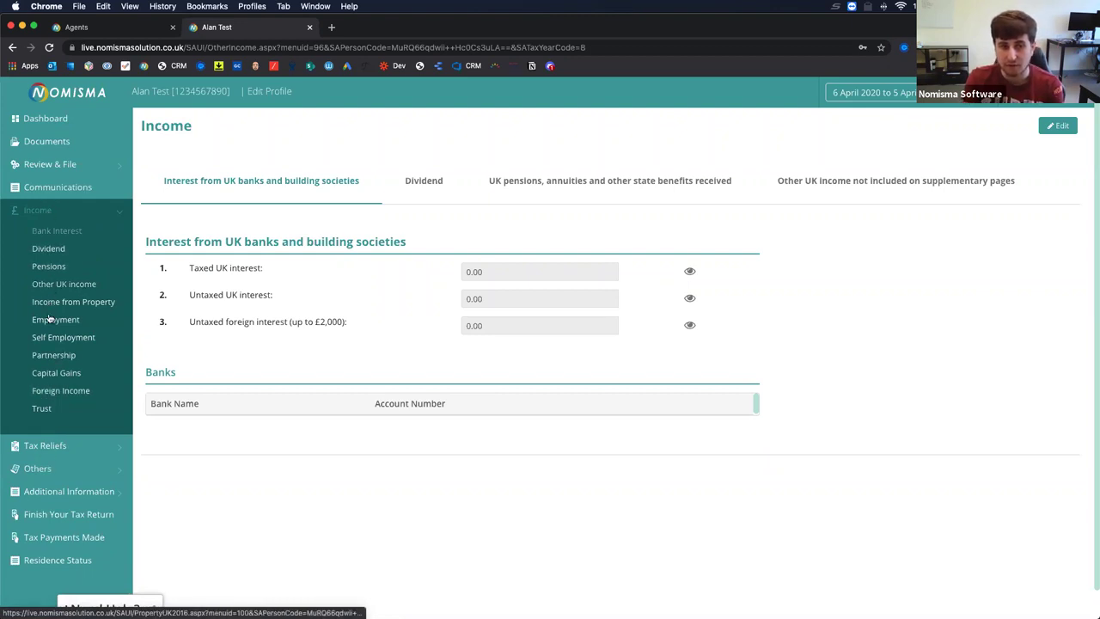
click(43, 445)
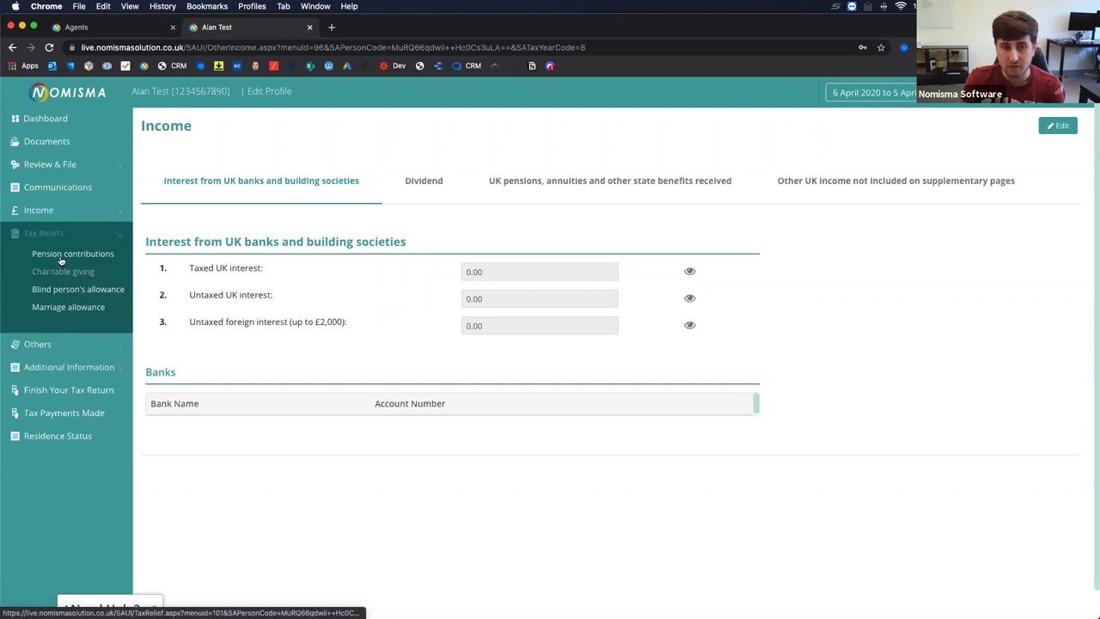
click(39, 346)
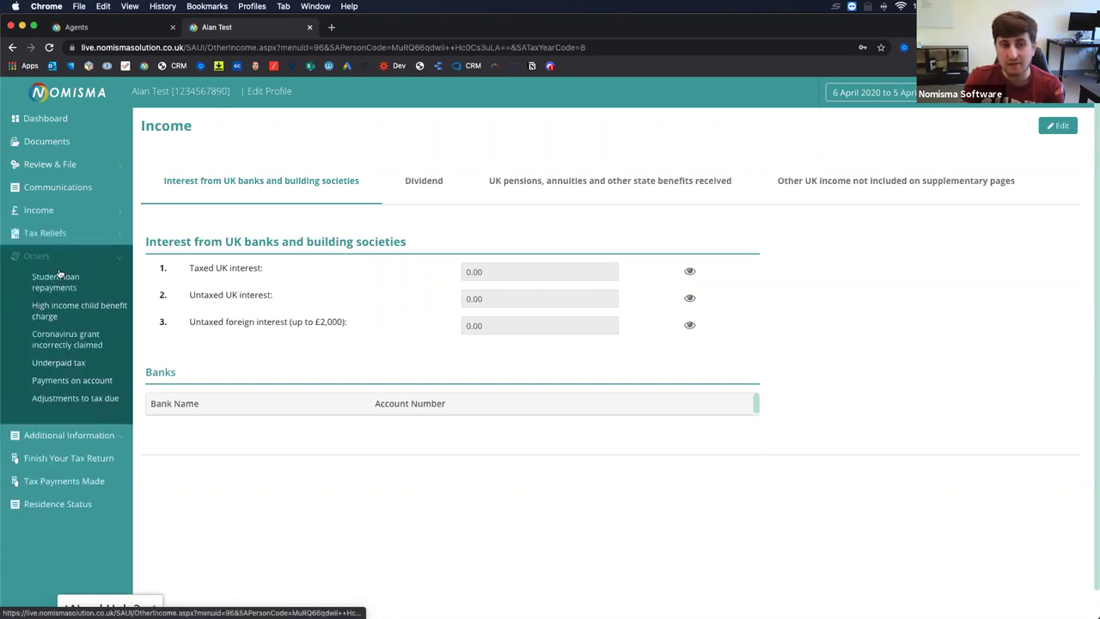
click(48, 434)
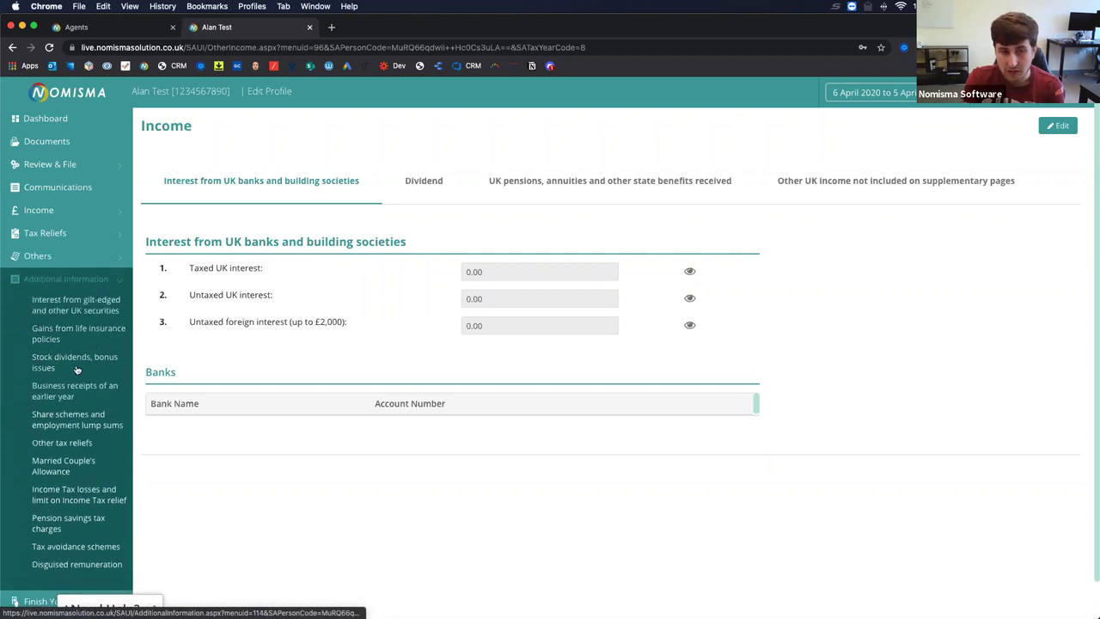
scroll(75, 428, down, 1)
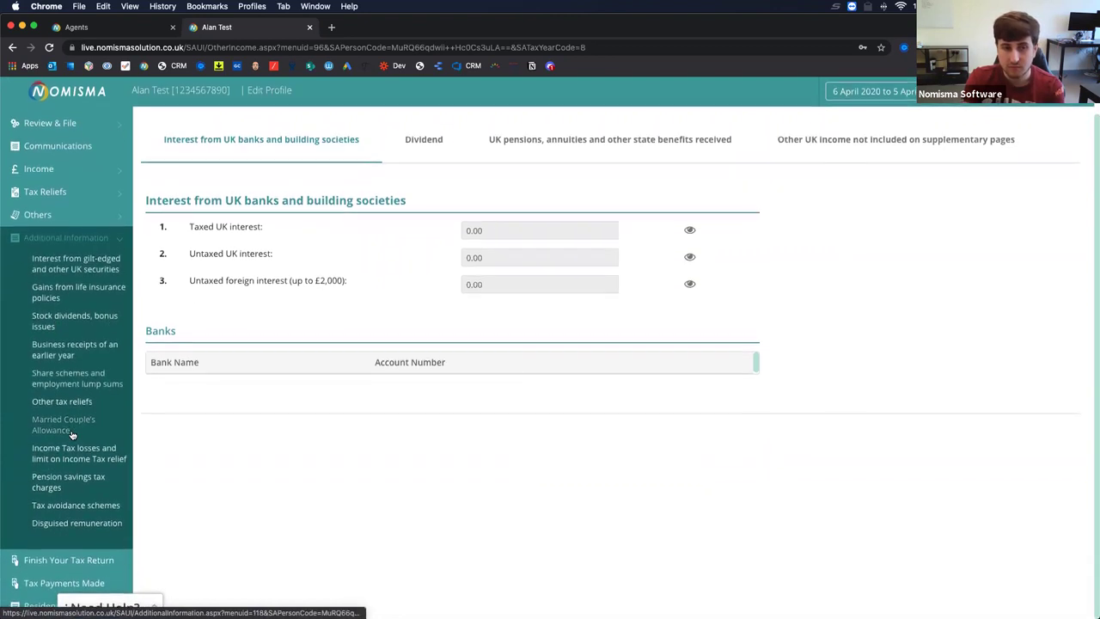
scroll(51, 290, up, 1)
click(75, 215)
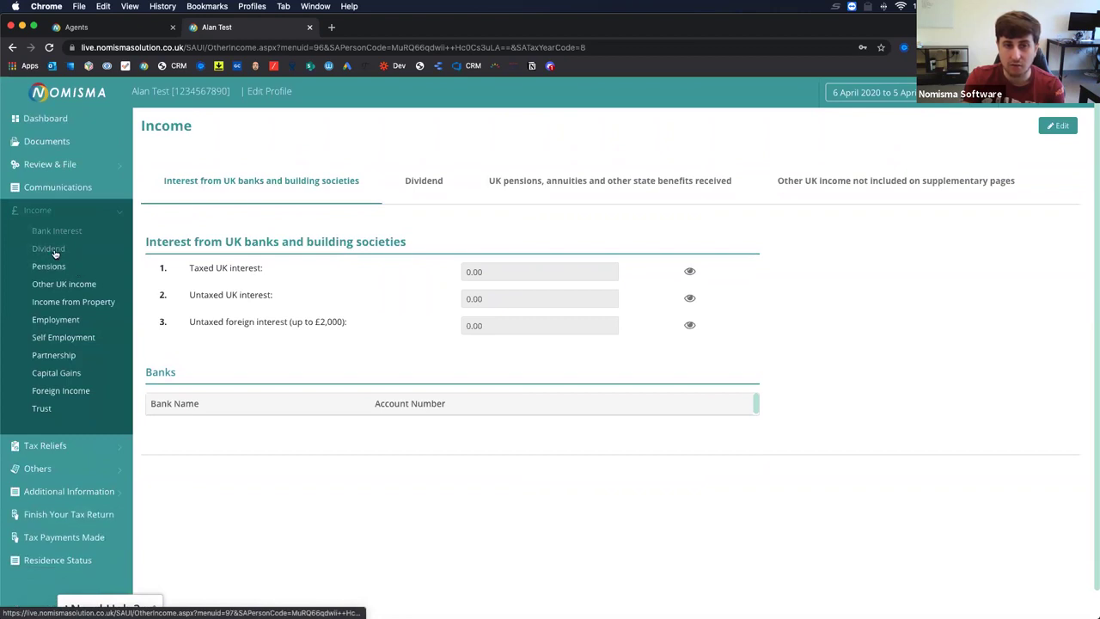
click(67, 301)
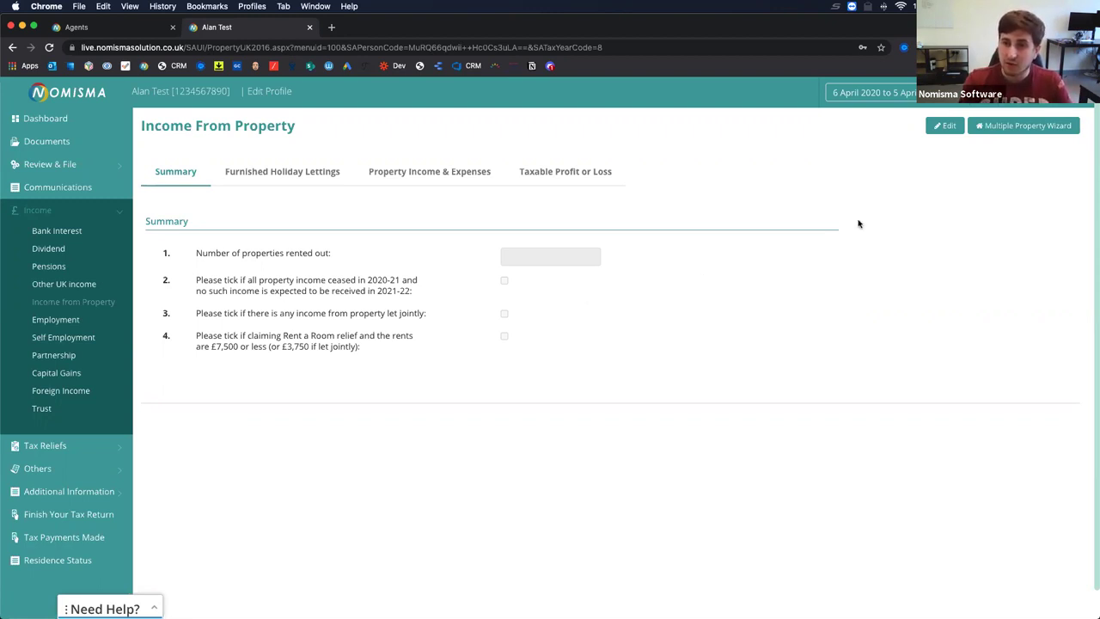
Open the Multiple Property Wizard, then open the Documents page in a new tab.
click(1017, 127)
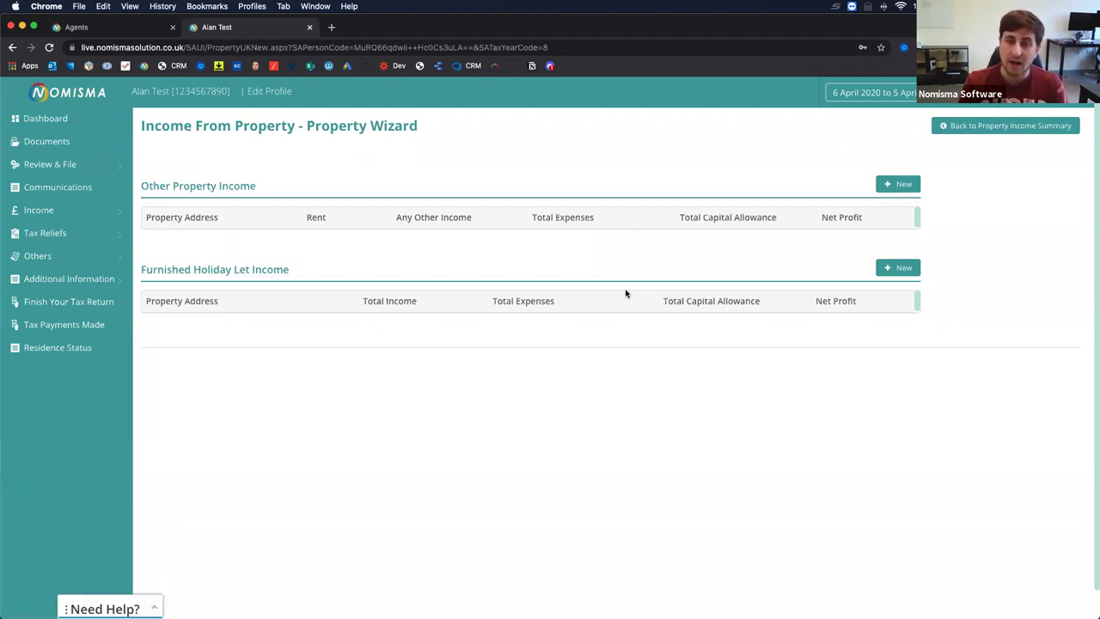
right_click(59, 141)
click(82, 146)
In the Documents tab, review the two uploaded SA checklists and open the latest AlanTest_SAChecklist.
click(391, 27)
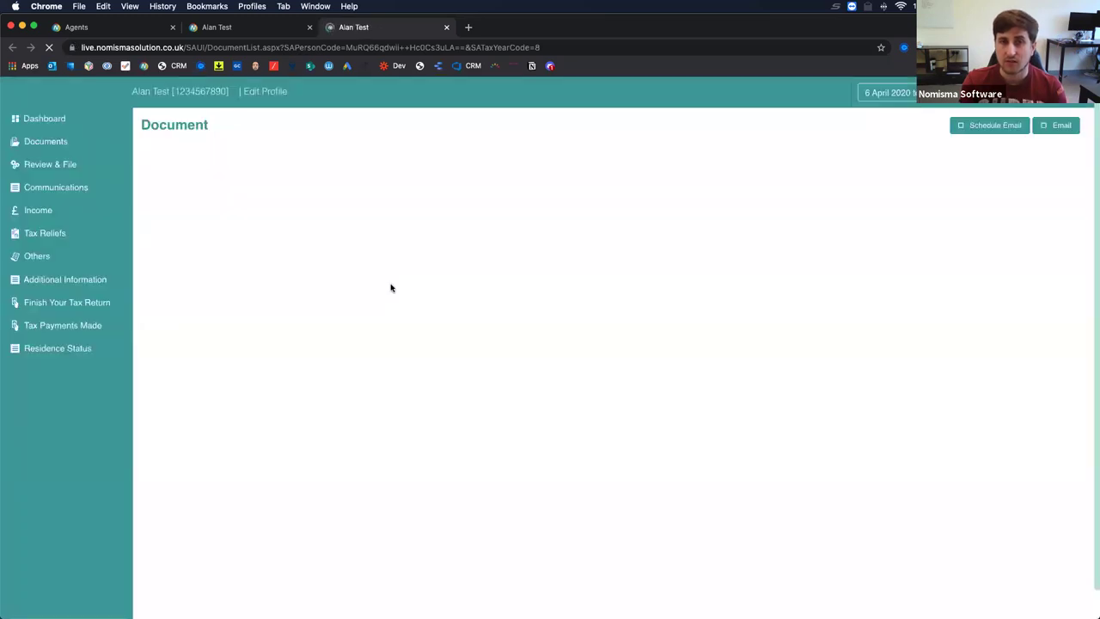
drag(617, 174, 1051, 272)
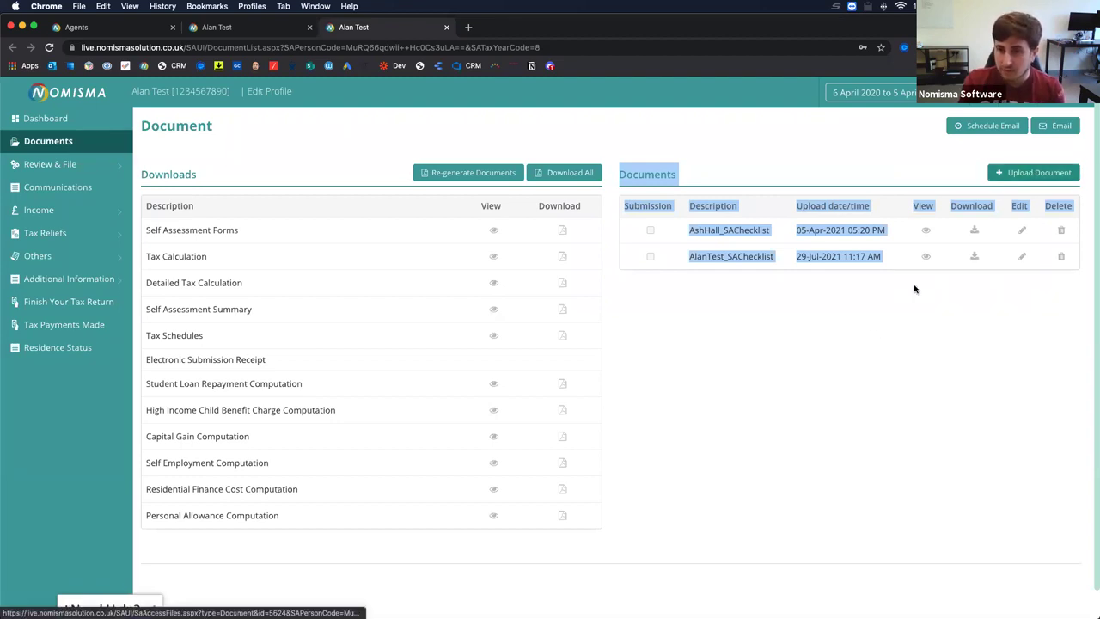
click(849, 357)
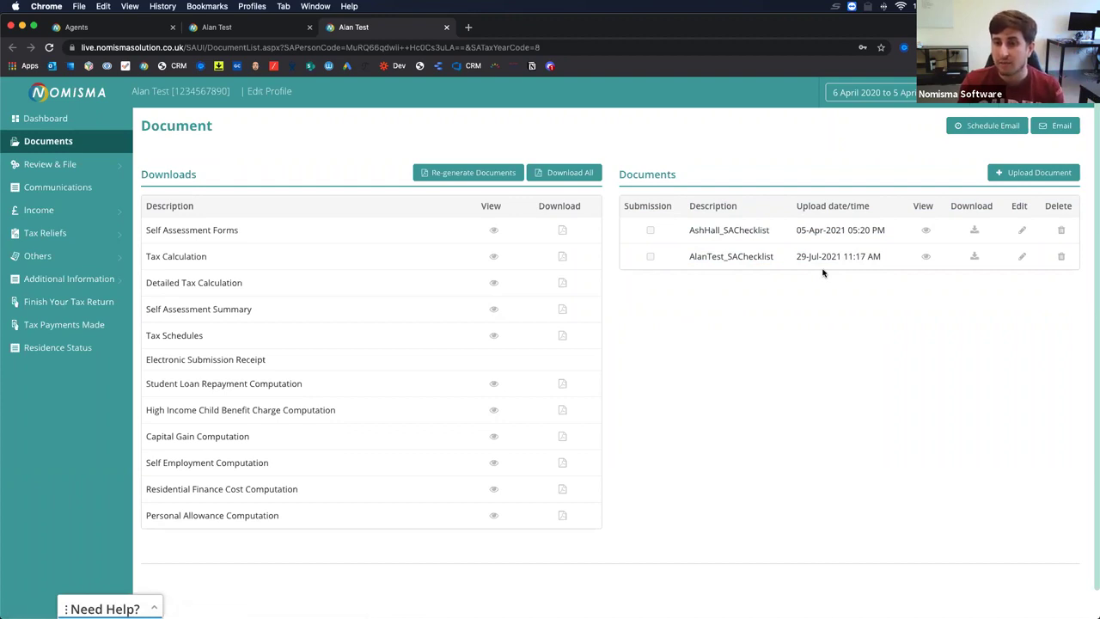
click(753, 257)
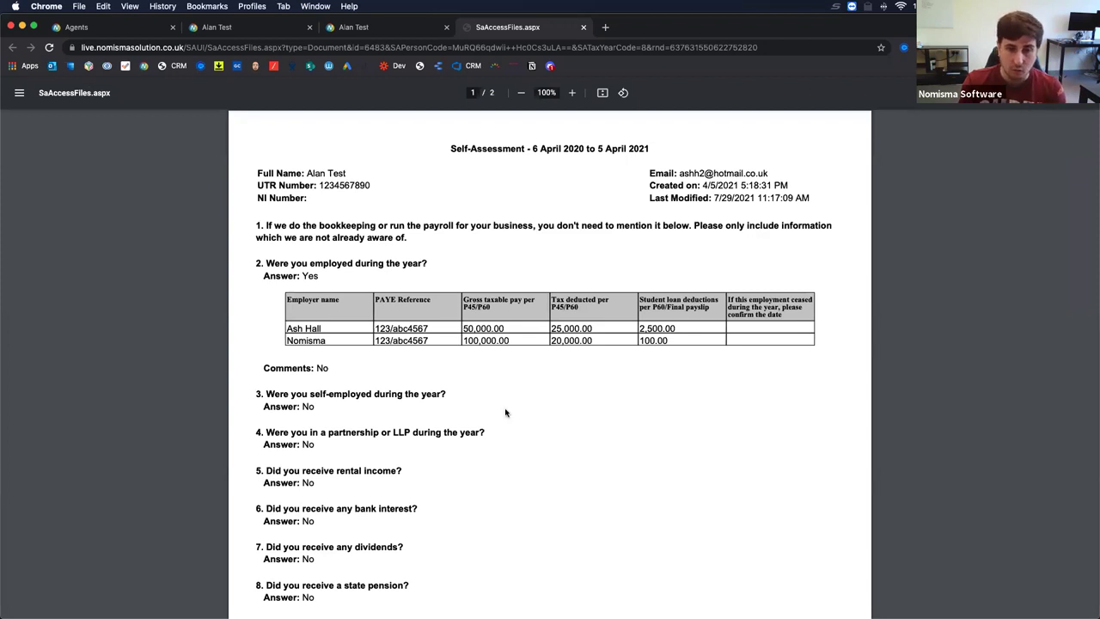
Read through the checklist PDF, highlighting its creation and modified dates and the employment answers.
scroll(503, 415, down, 2)
scroll(502, 415, up, 2)
drag(650, 185, 780, 196)
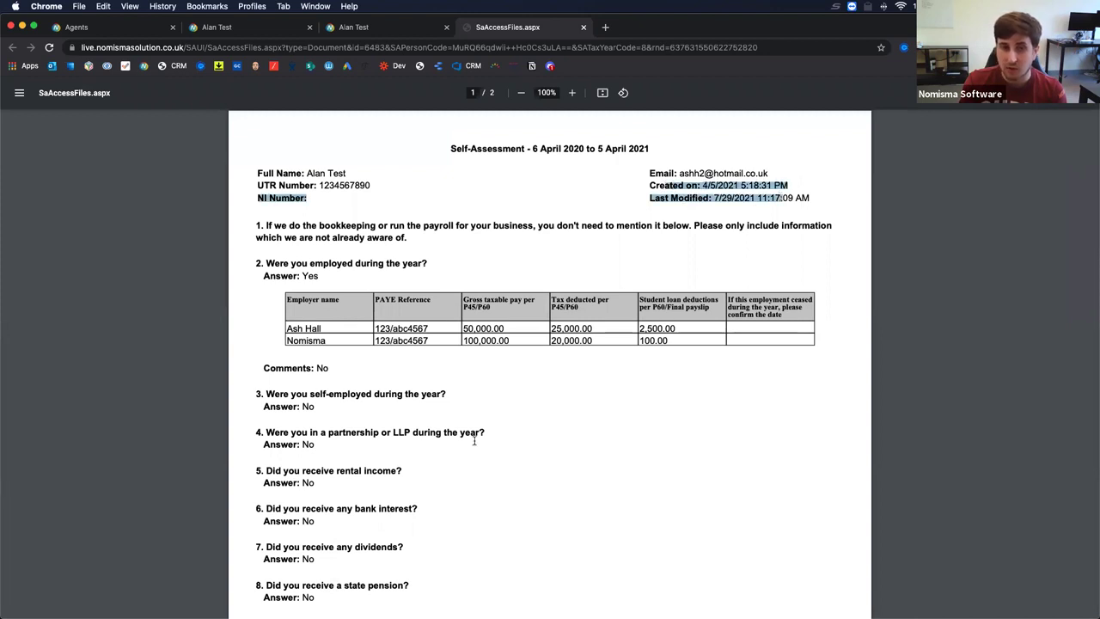
scroll(473, 441, down, 2)
scroll(474, 441, down, 9)
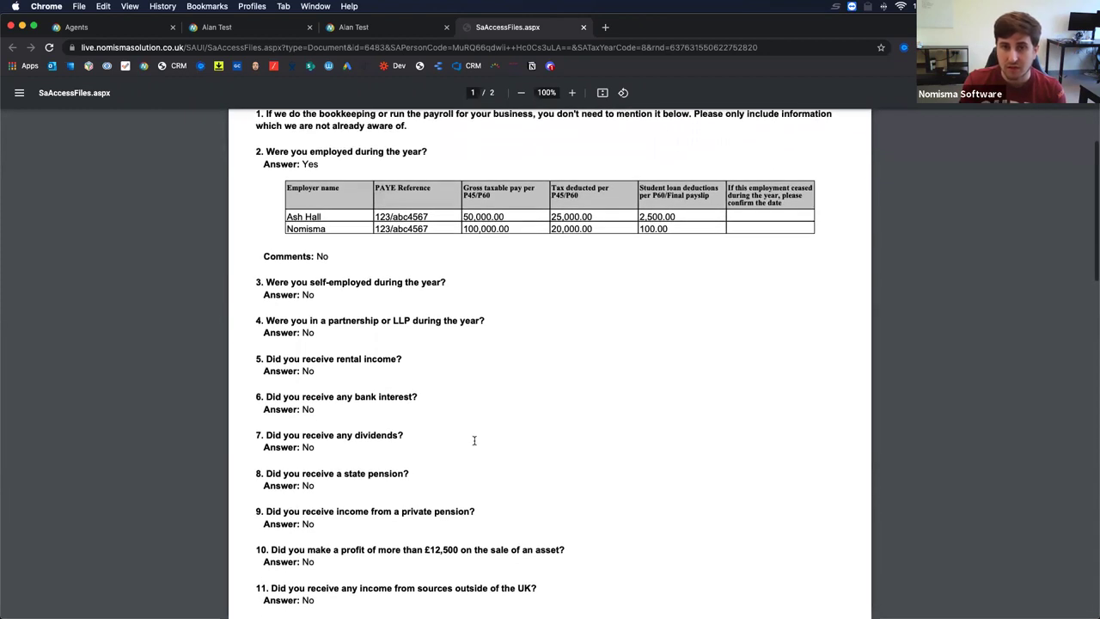
scroll(473, 440, down, 20)
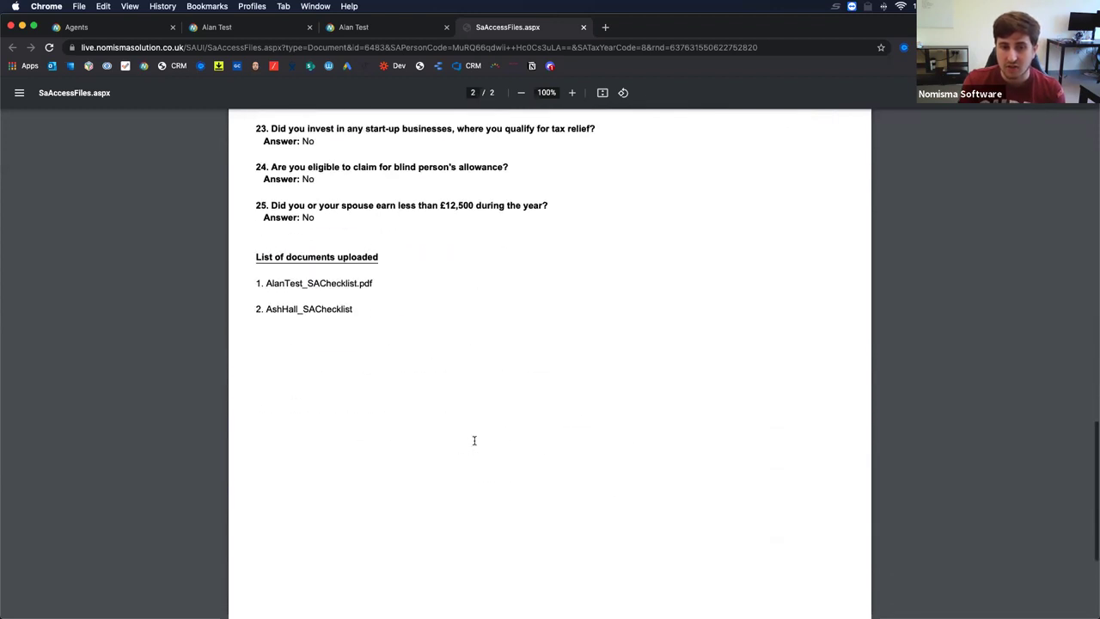
scroll(473, 441, up, 12)
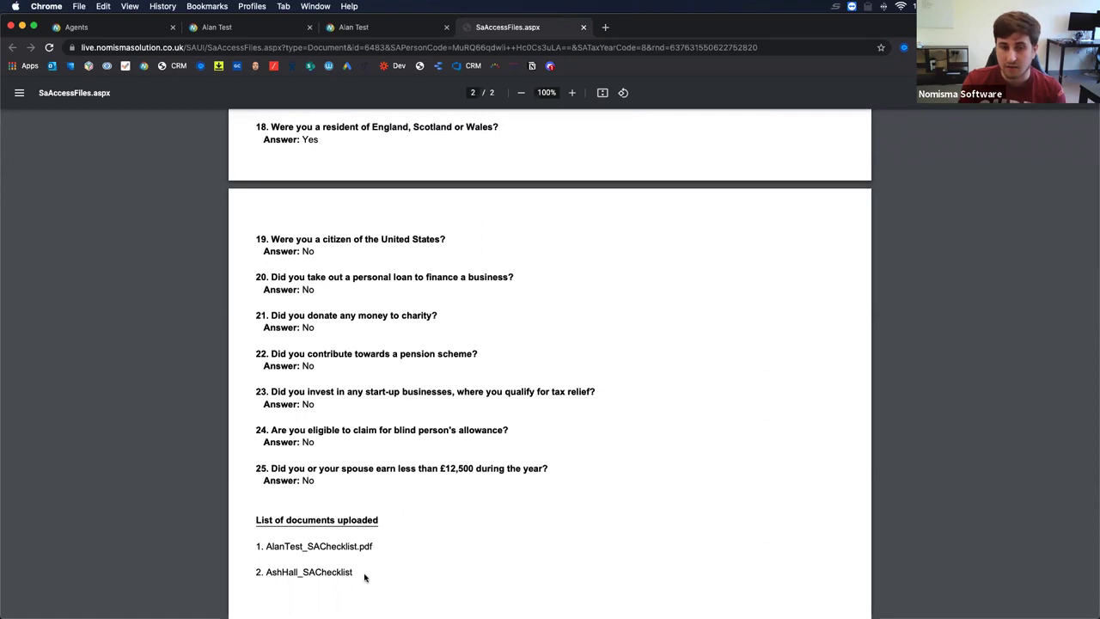
scroll(276, 519, up, 1)
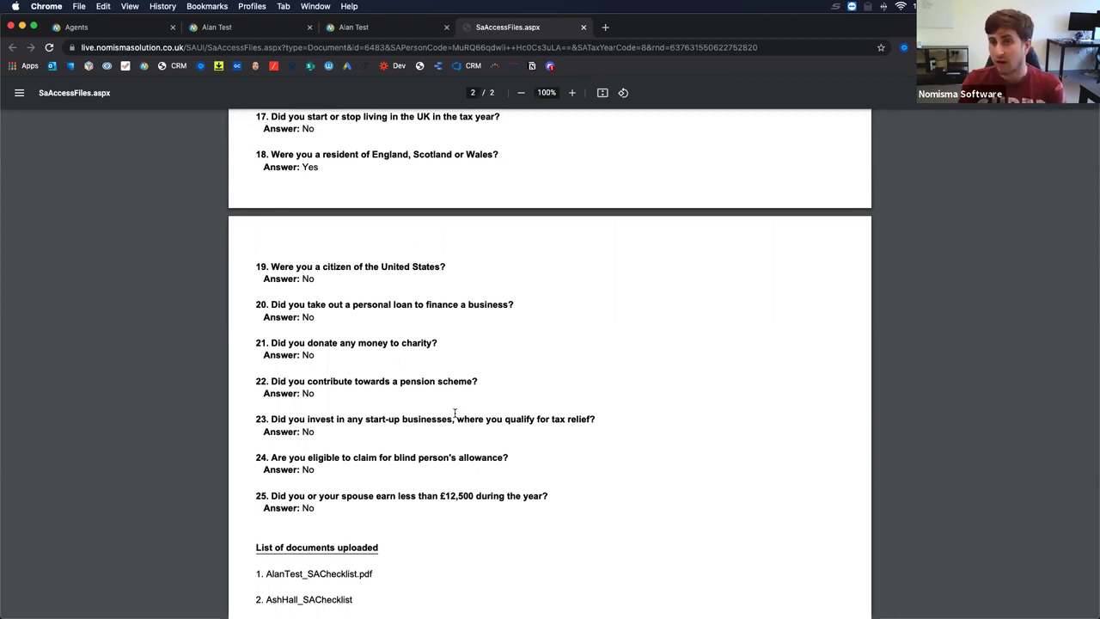
scroll(455, 414, up, 15)
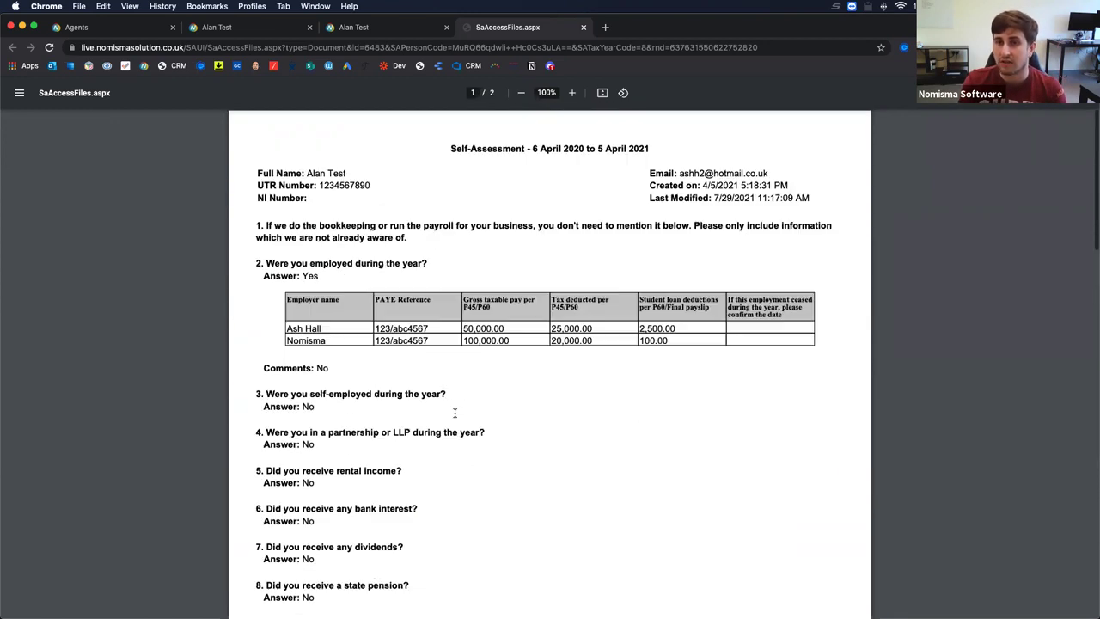
Close the checklist PDF and start a new Other Property Income entry from Income from Property.
click(583, 27)
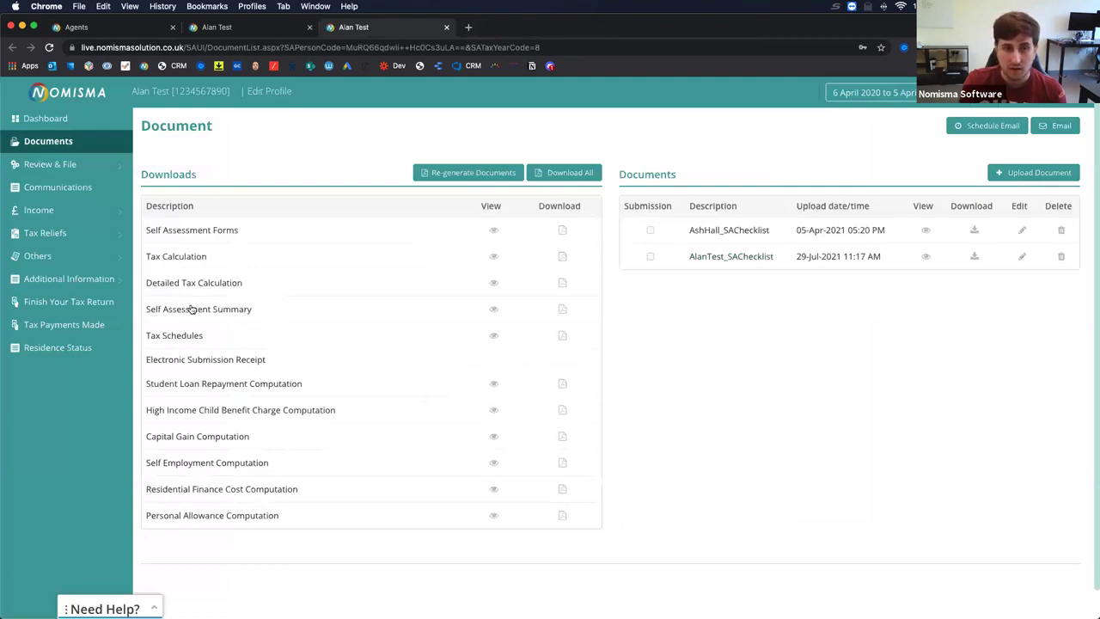
click(63, 216)
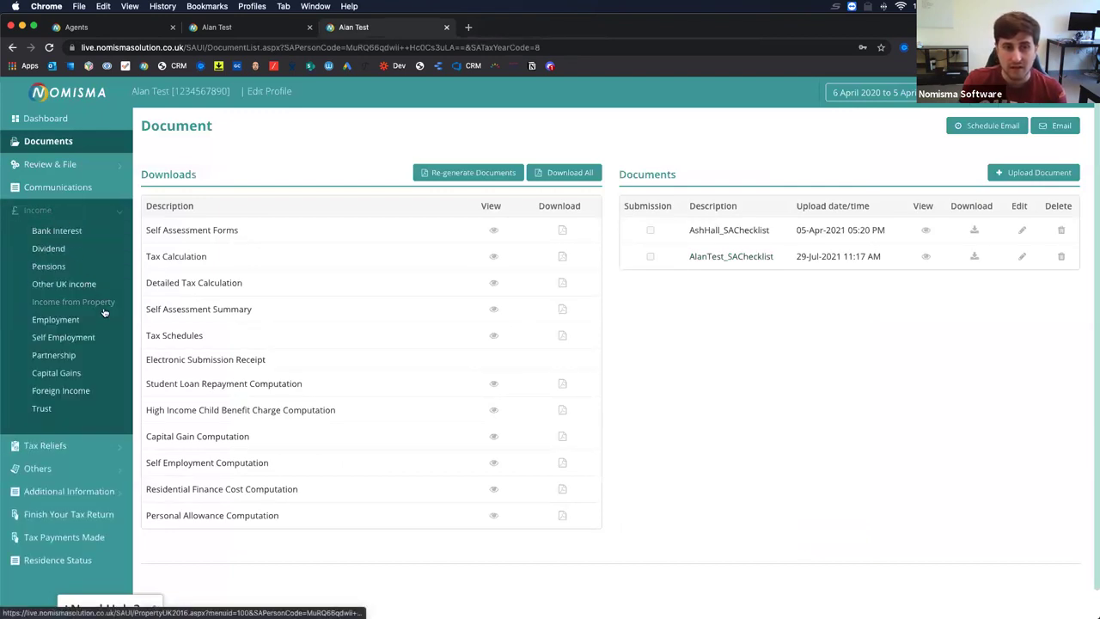
click(244, 31)
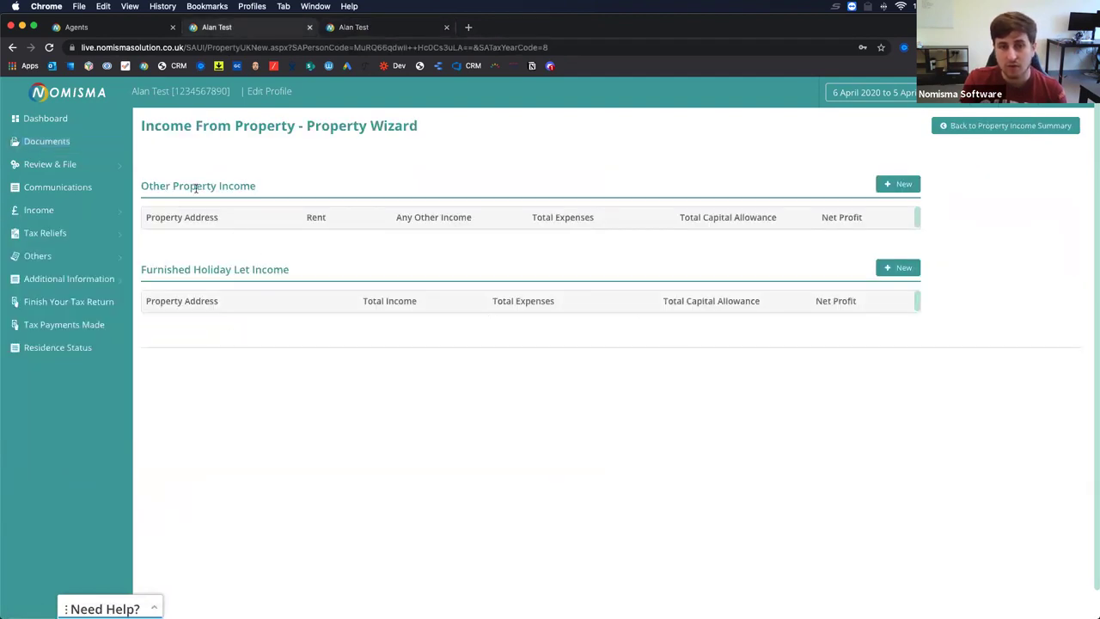
click(902, 185)
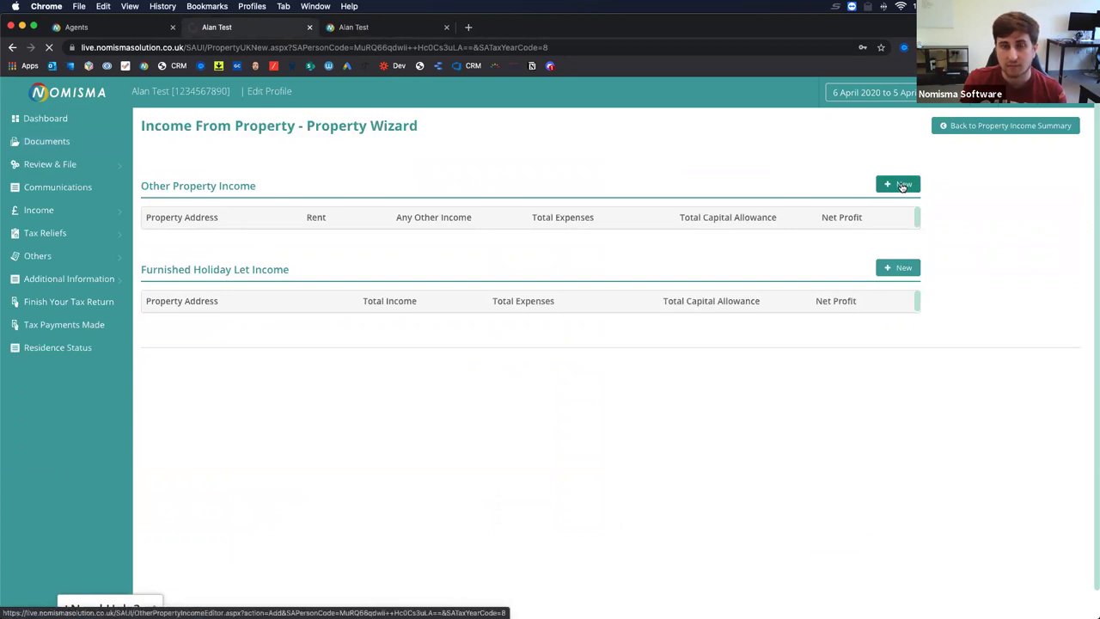
click(446, 29)
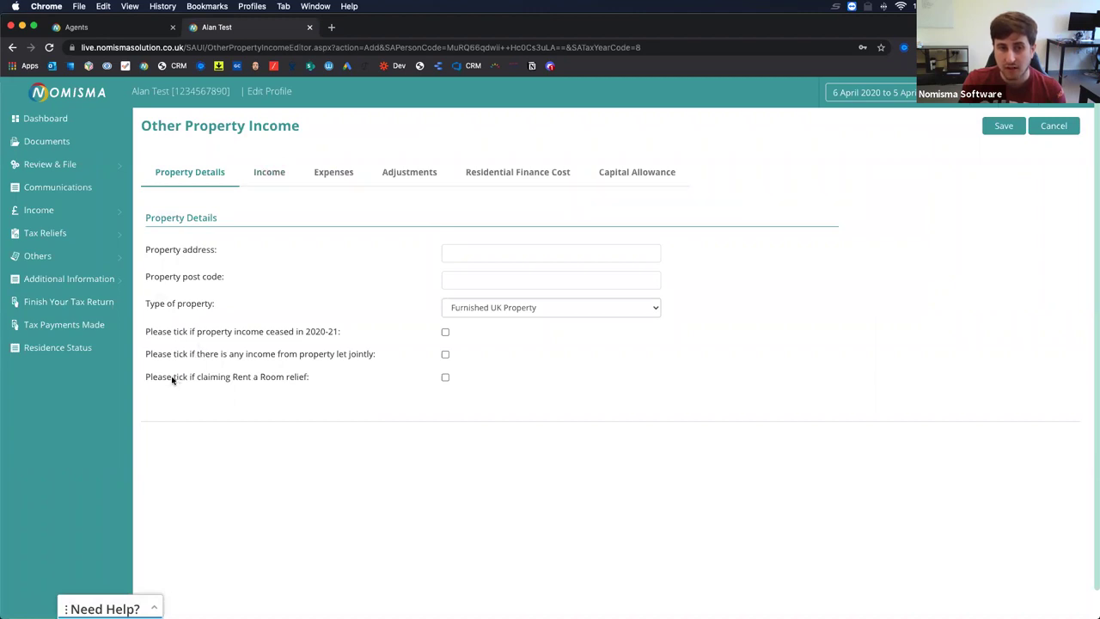
Check the property type options, keeping Furnished, then review the rental income and expense categories.
click(476, 309)
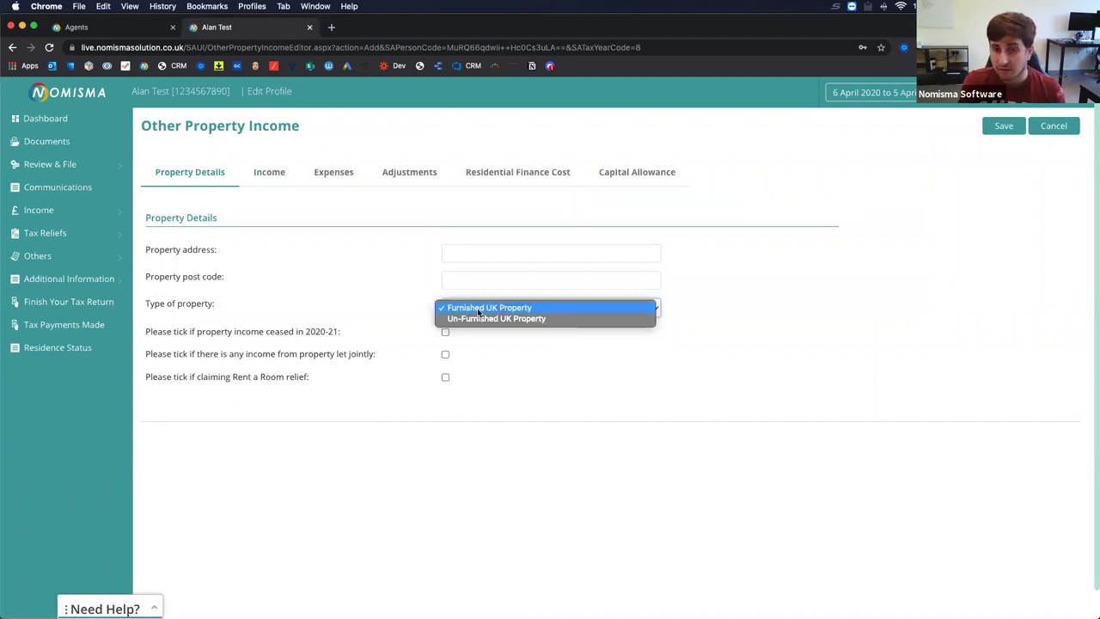
click(379, 280)
click(272, 181)
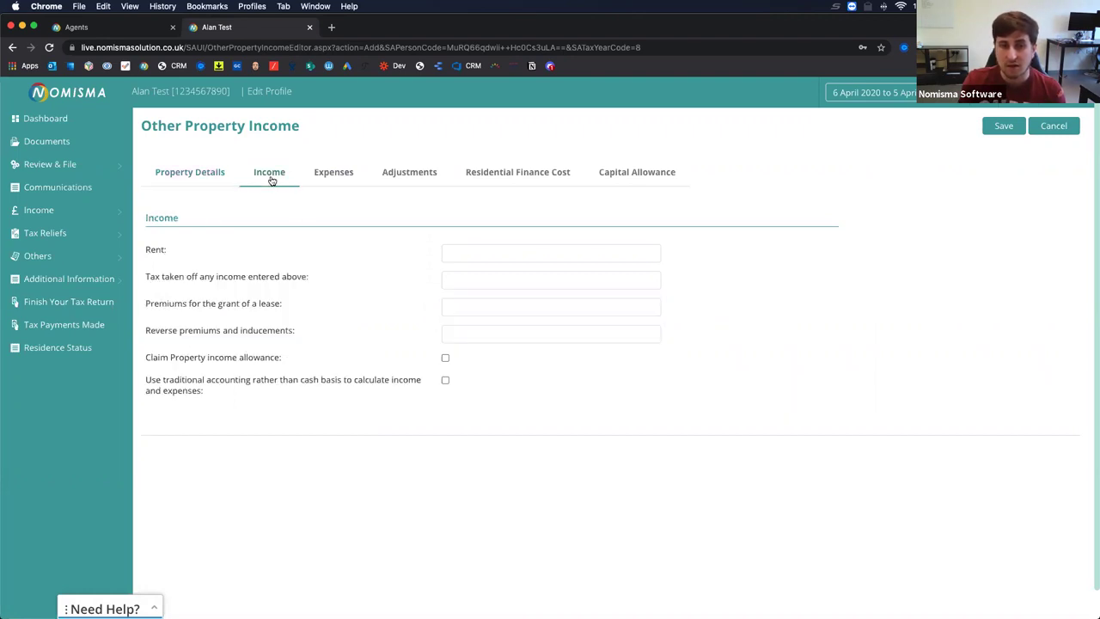
click(329, 175)
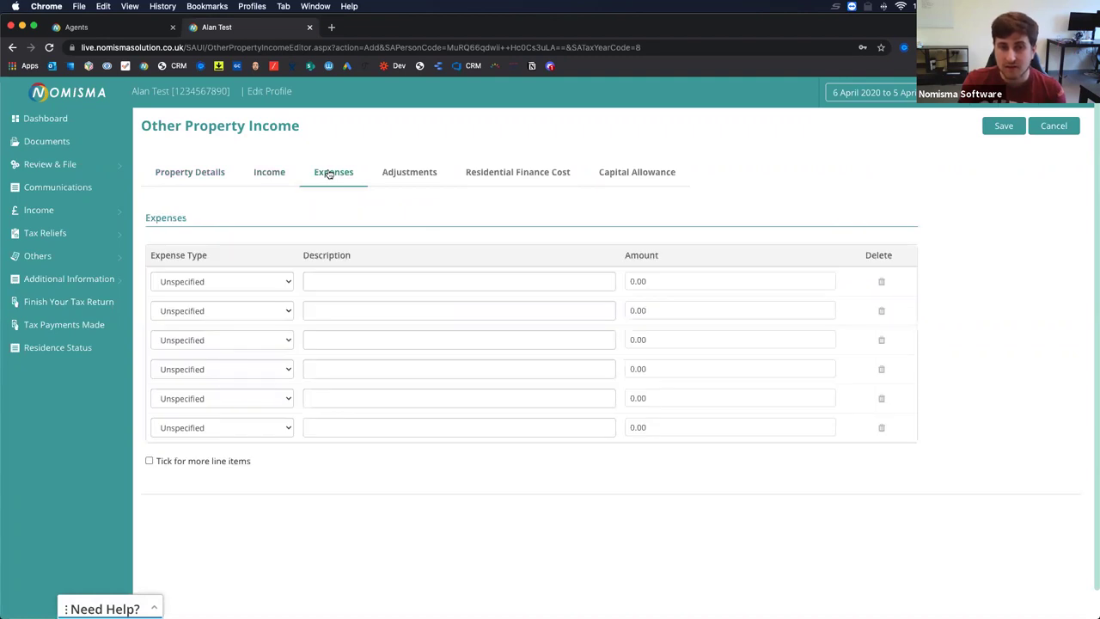
click(210, 283)
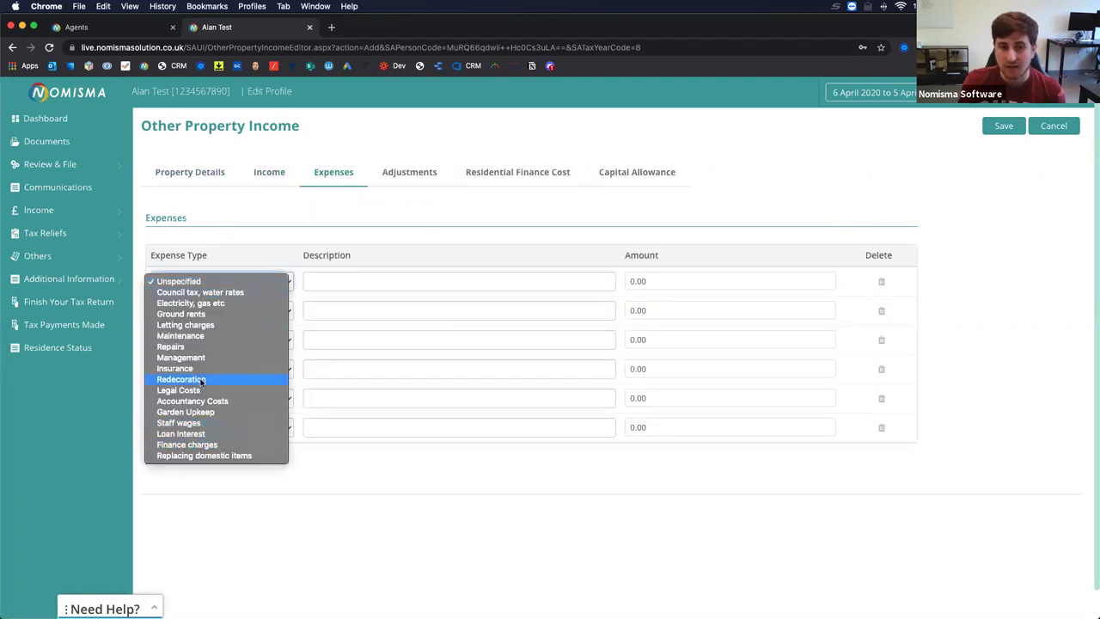
click(332, 210)
Review the Adjustments, Residential Finance Cost and Capital Allowance sections, then discard the entry.
click(404, 176)
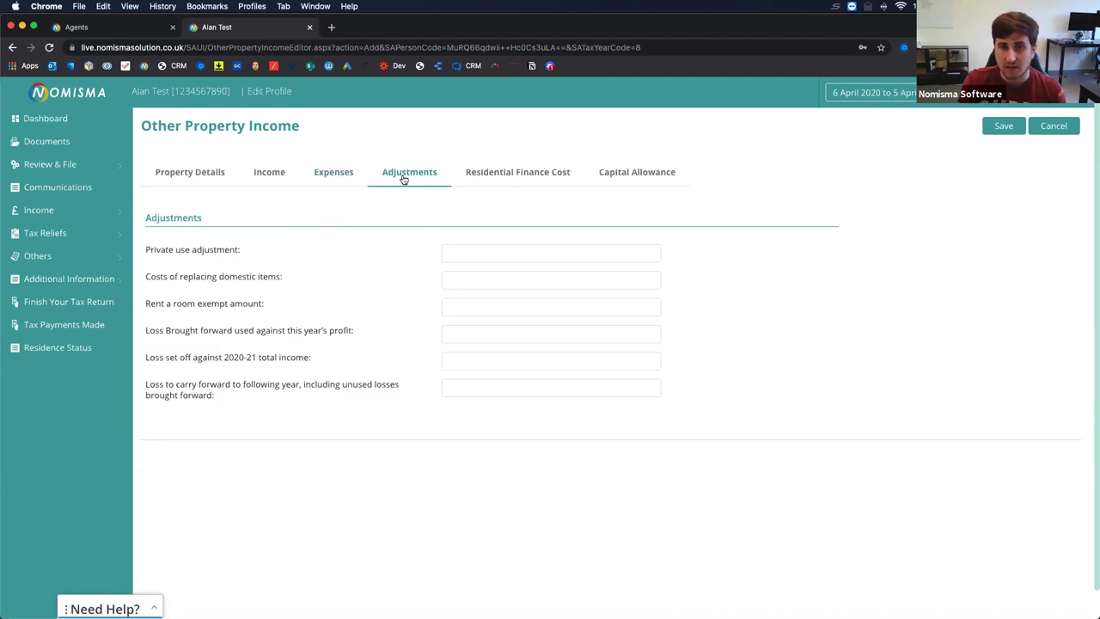
click(516, 177)
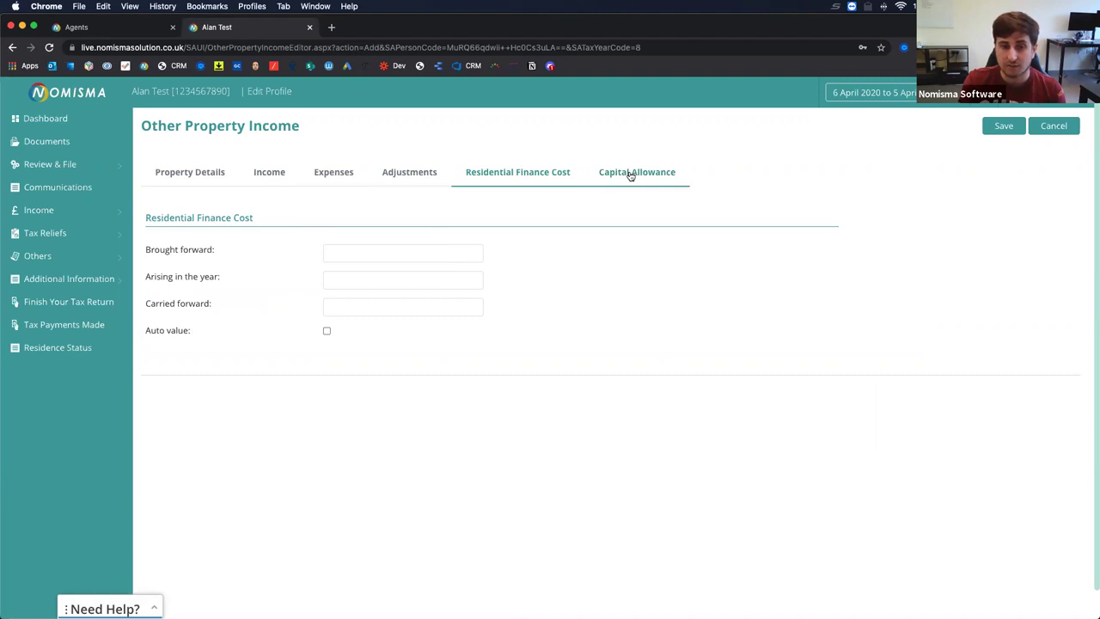
click(630, 175)
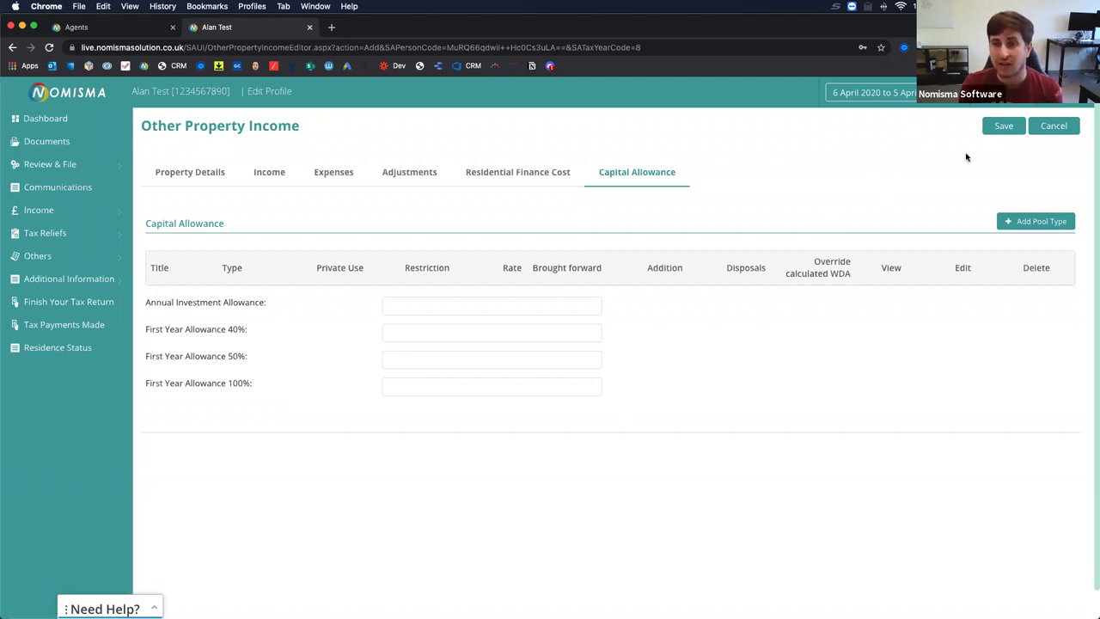
click(1052, 127)
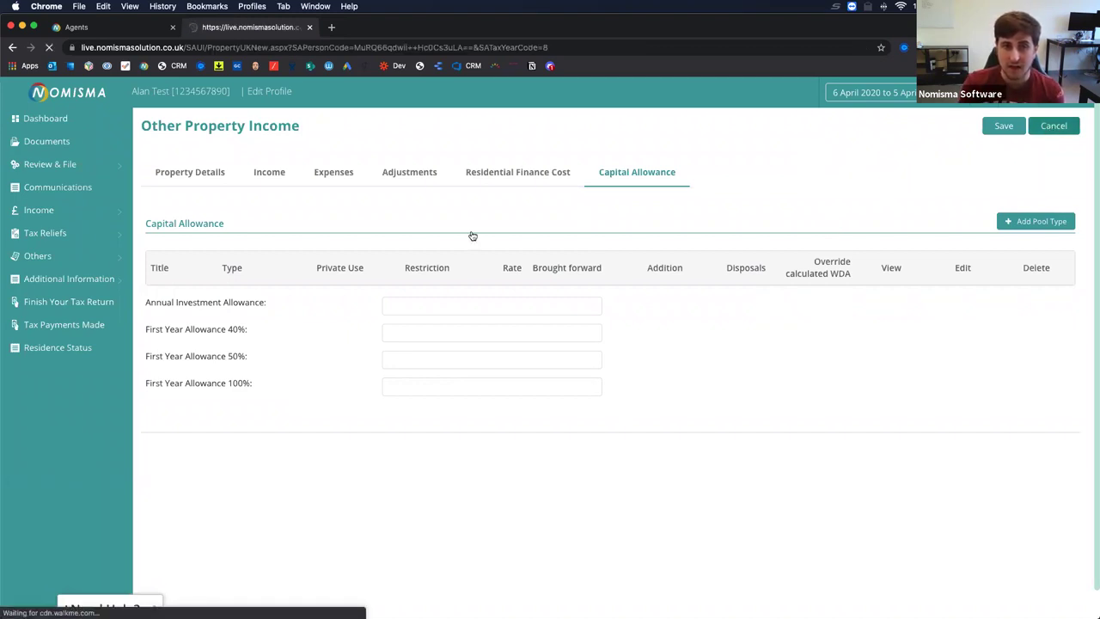
Return to the Property Income Summary, edit it, and set Number of properties to 1.
click(964, 129)
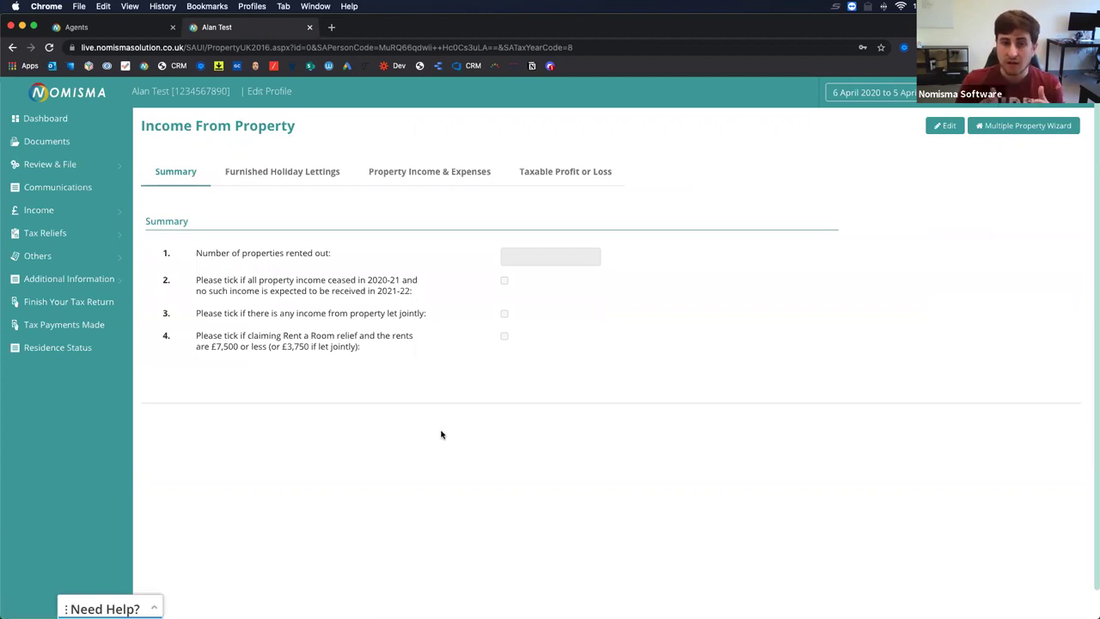
click(944, 125)
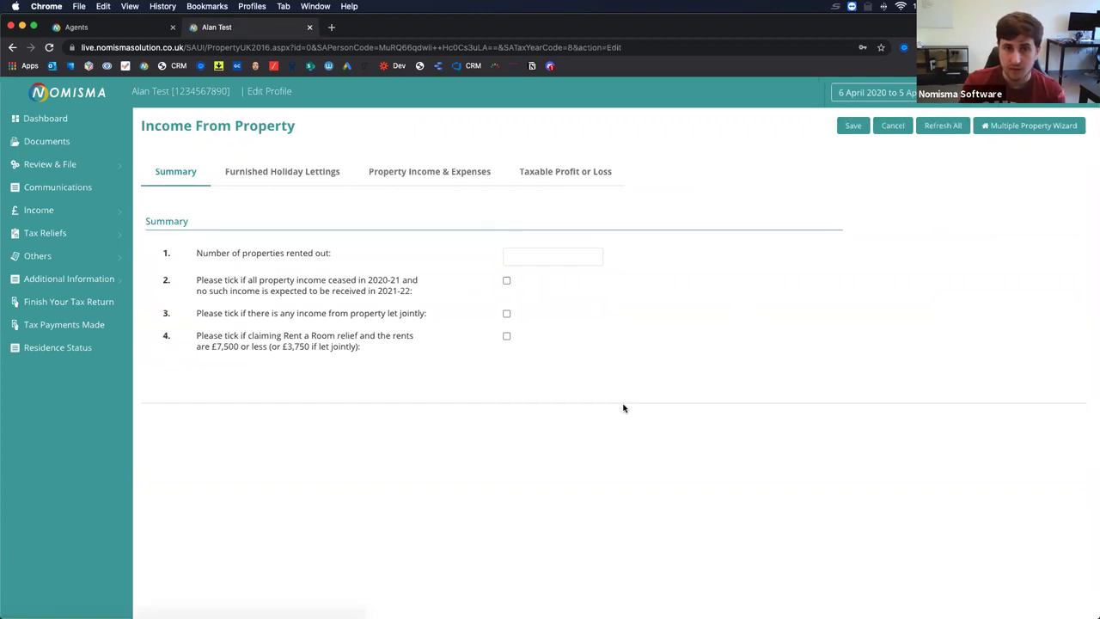
click(543, 257)
text(1)
click(607, 316)
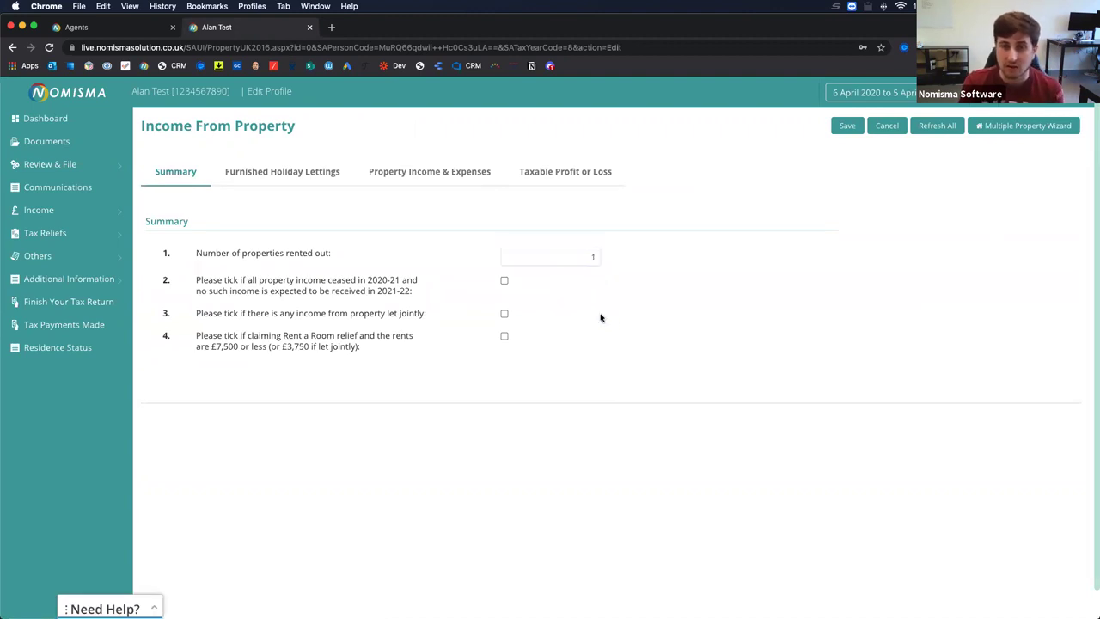
Review the furnished holiday lettings, income and expenses, and taxable profit sections, then open Employment income.
click(275, 173)
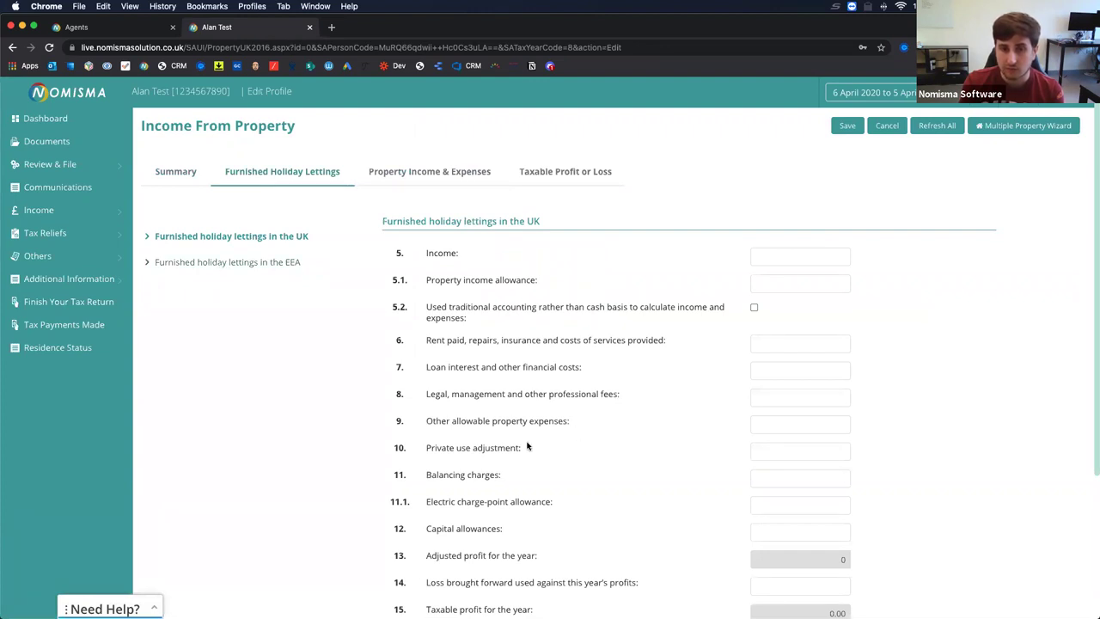
scroll(525, 445, down, 5)
scroll(526, 445, up, 5)
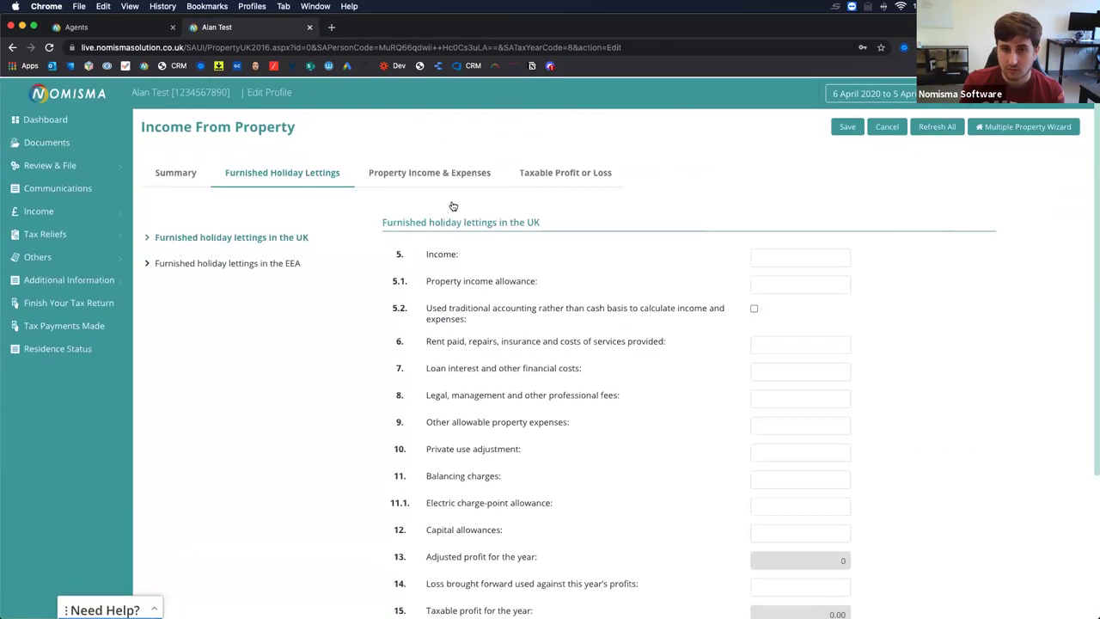
click(423, 172)
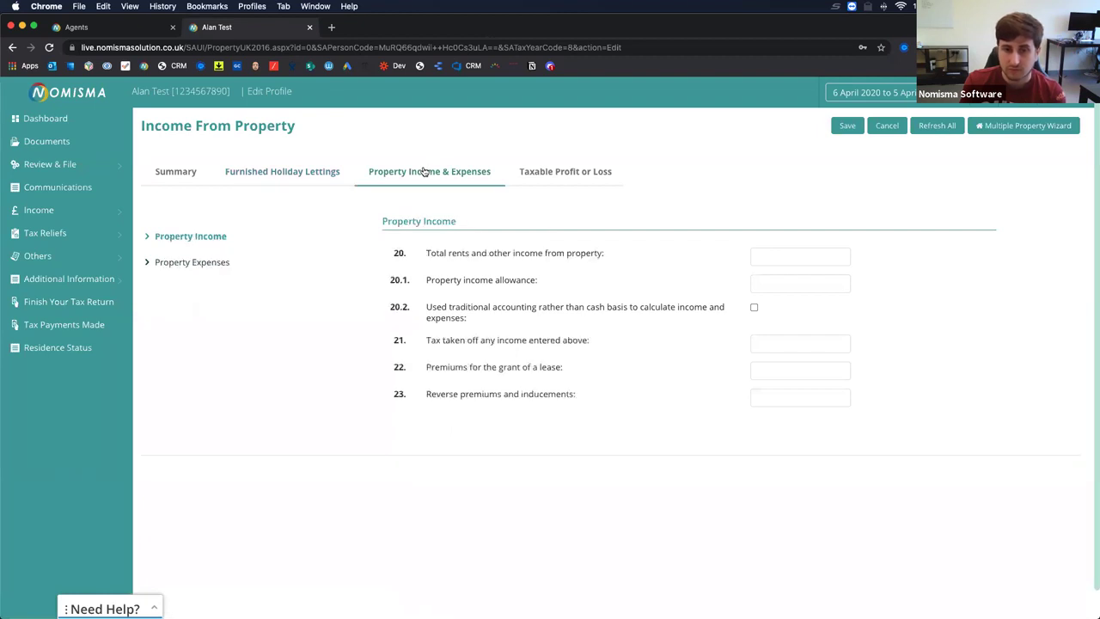
click(529, 175)
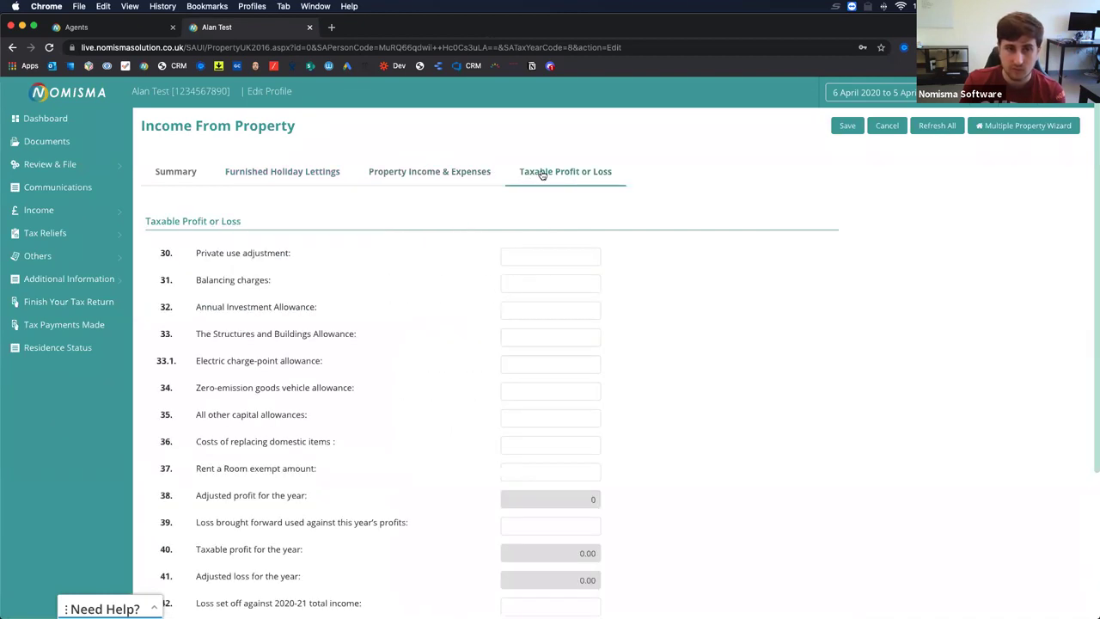
click(106, 212)
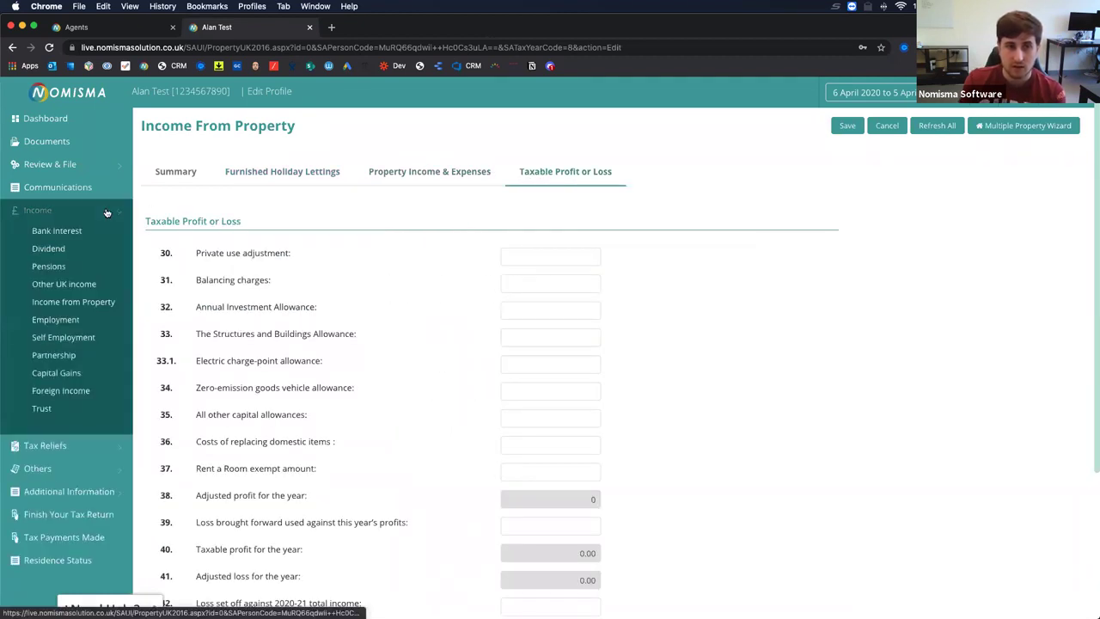
click(55, 319)
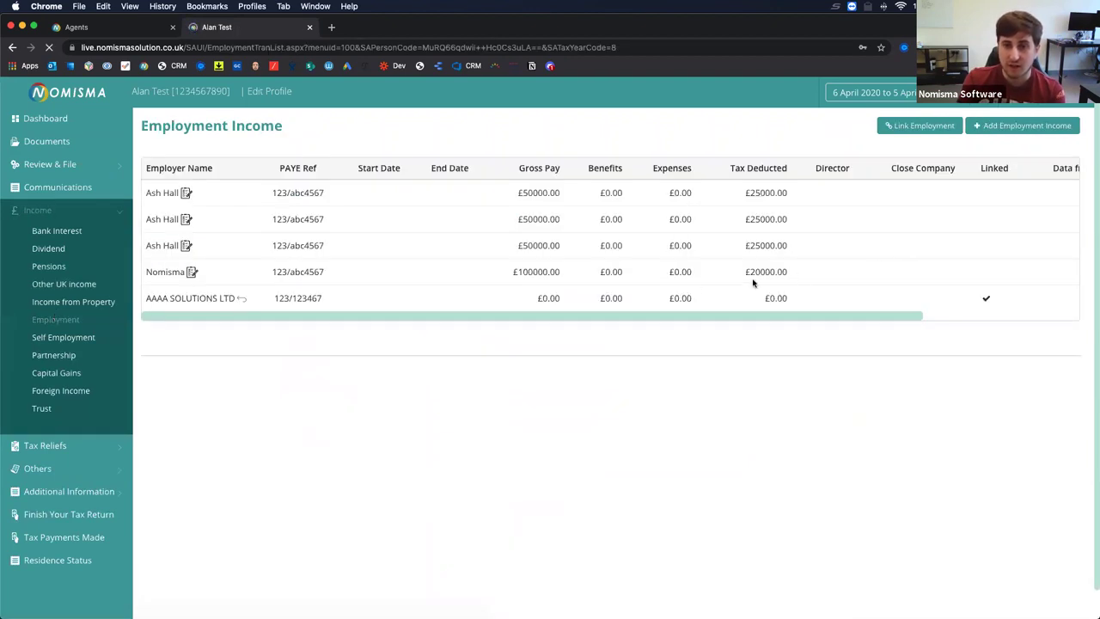
Browse a new employment record's Benefits, Expenses and Earnings from P60 sections, discard it, and open Self Employment.
click(1007, 127)
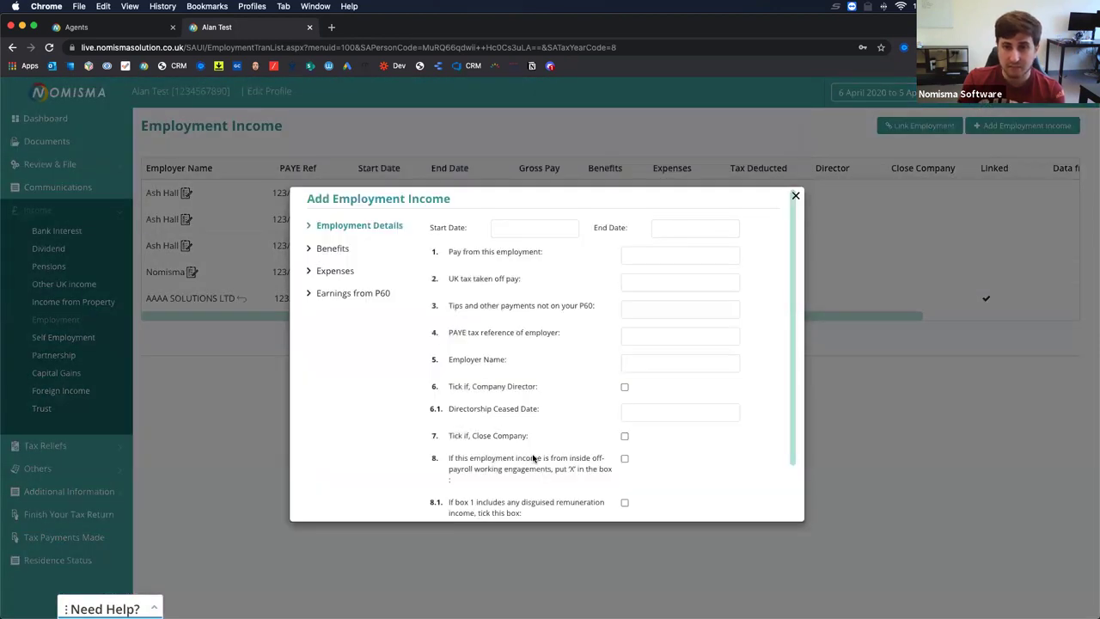
scroll(533, 459, down, 3)
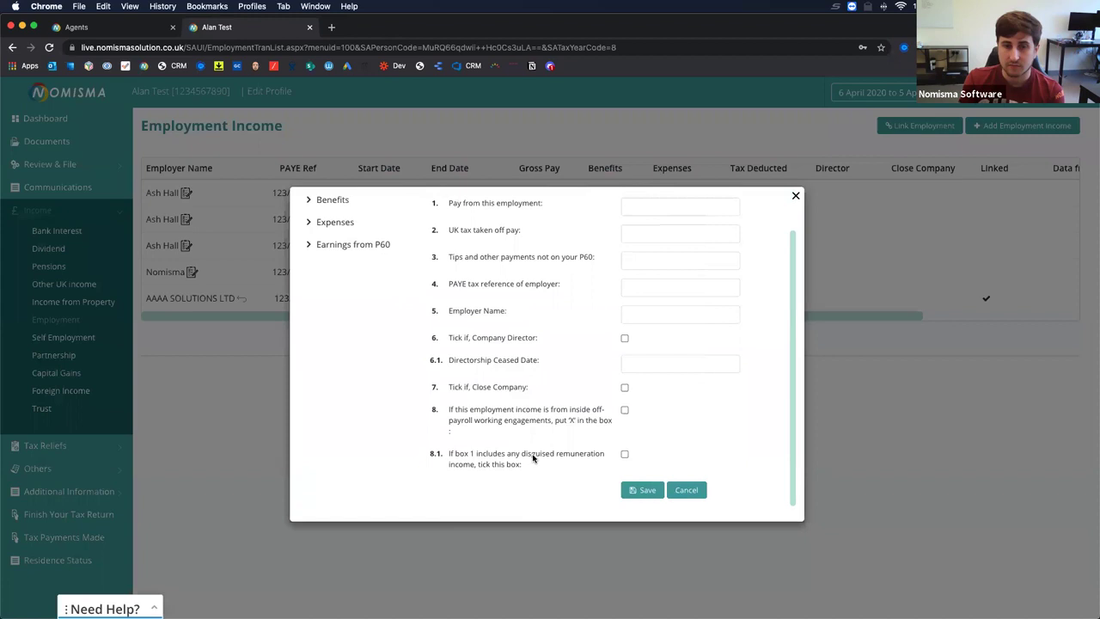
scroll(533, 460, up, 3)
click(348, 248)
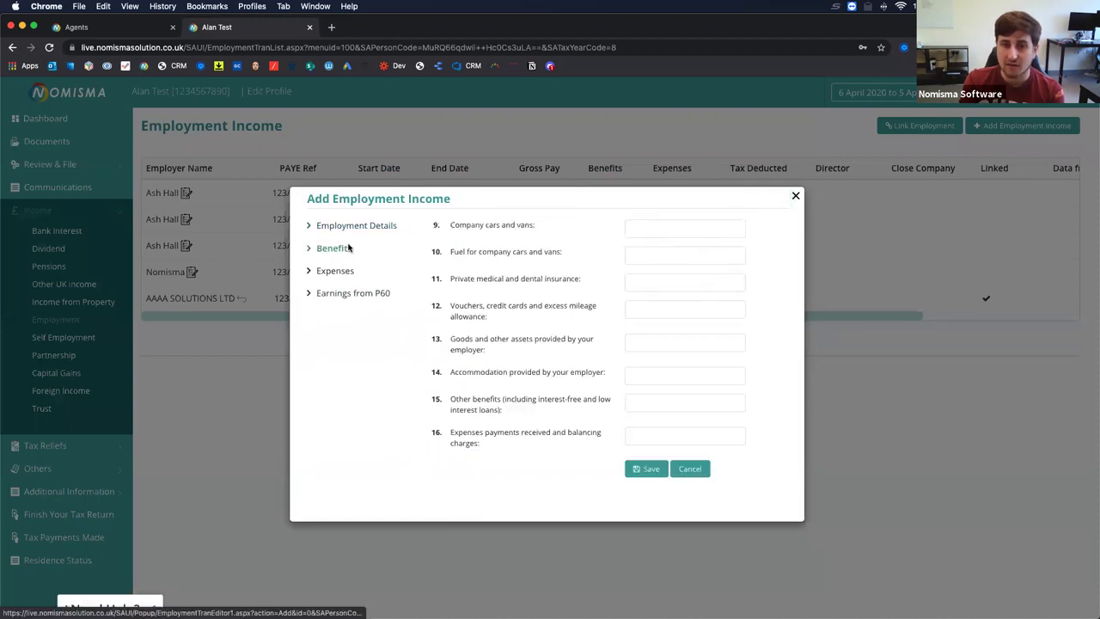
click(336, 272)
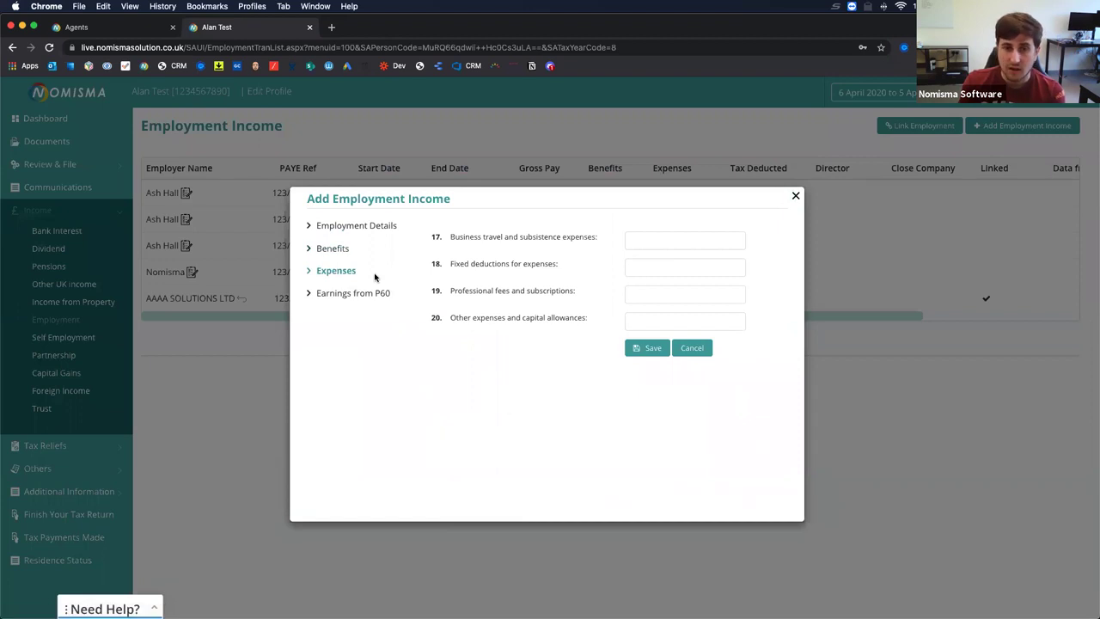
click(350, 290)
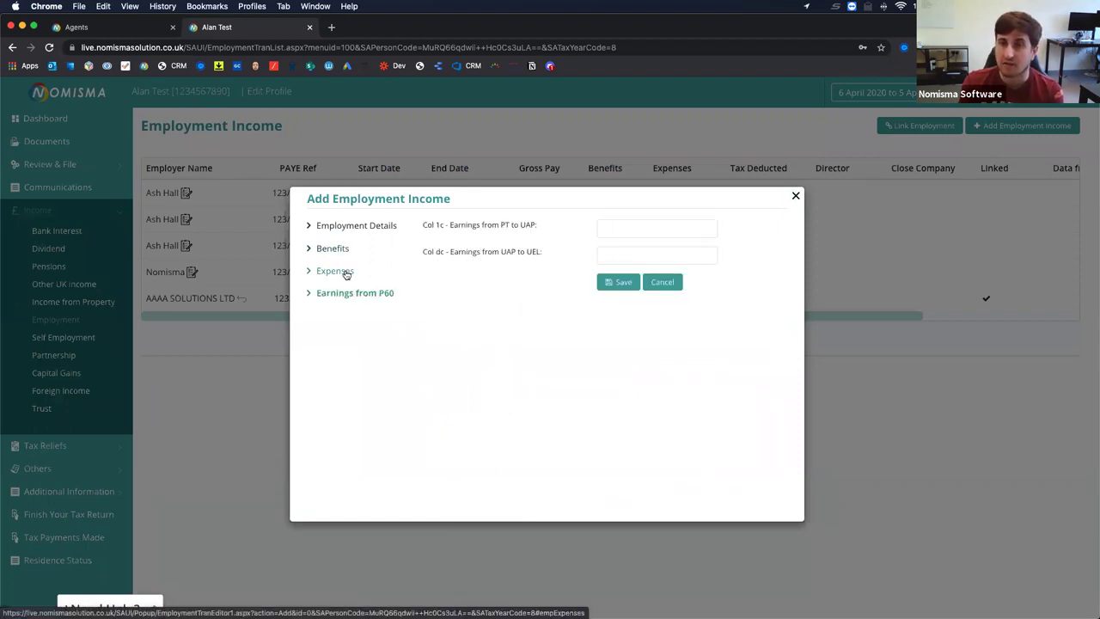
click(338, 248)
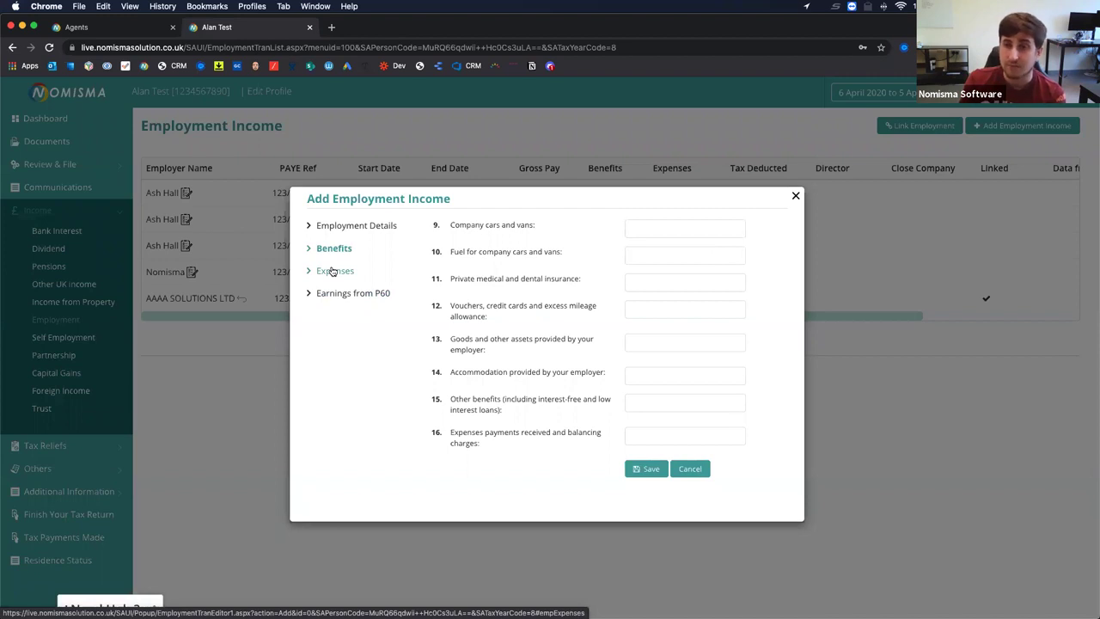
click(796, 198)
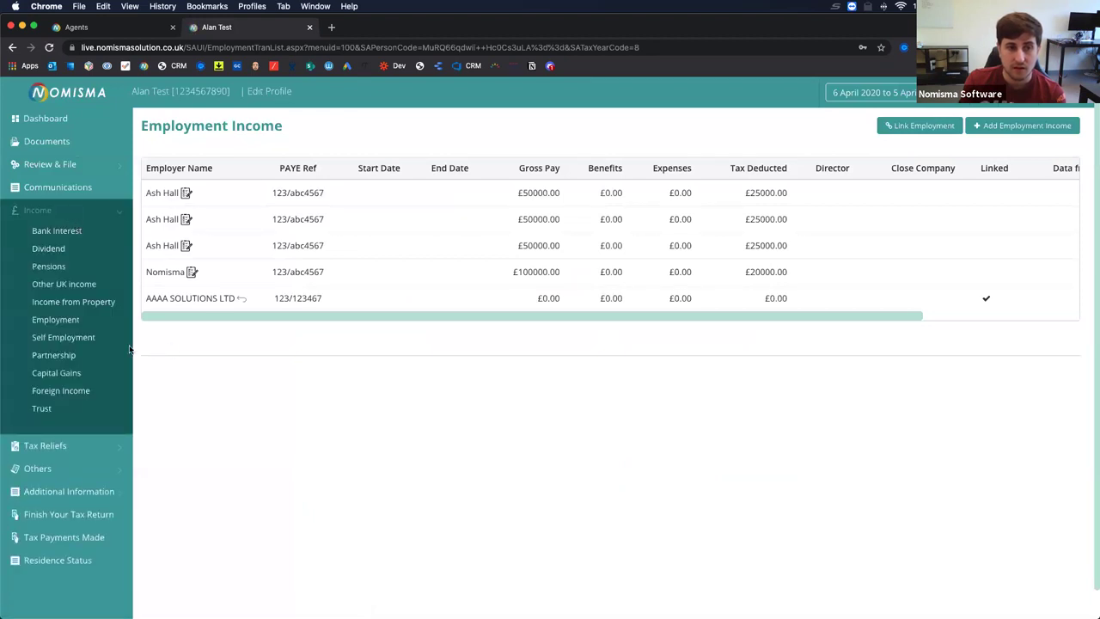
click(77, 338)
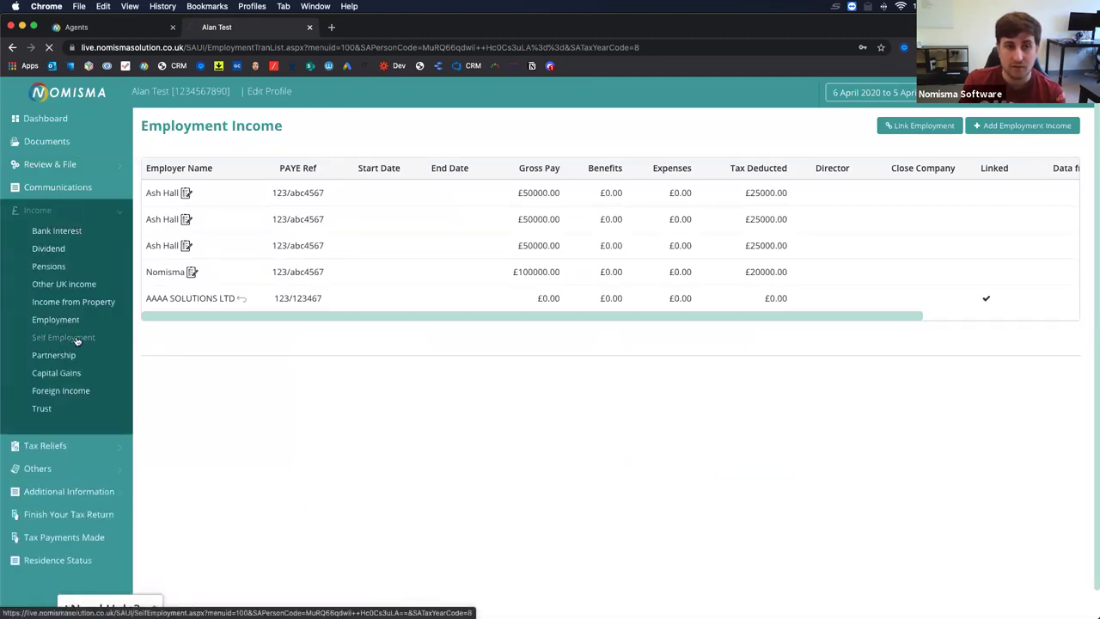
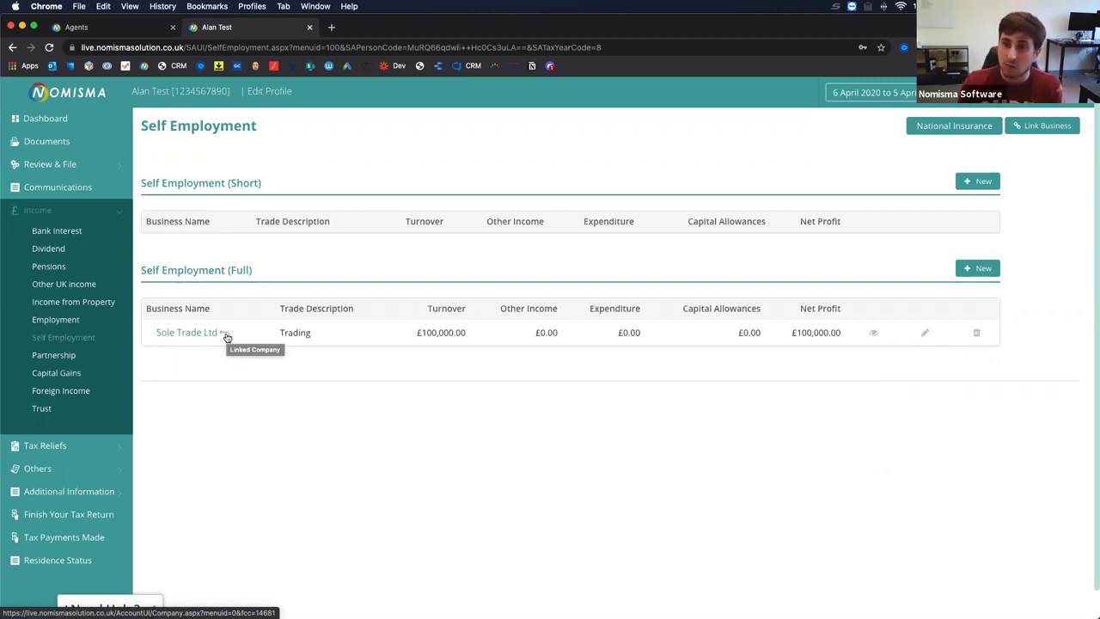
Open Sole Trade Ltd's full self-employment record and review its Business Details, Income and Expenditure.
click(871, 333)
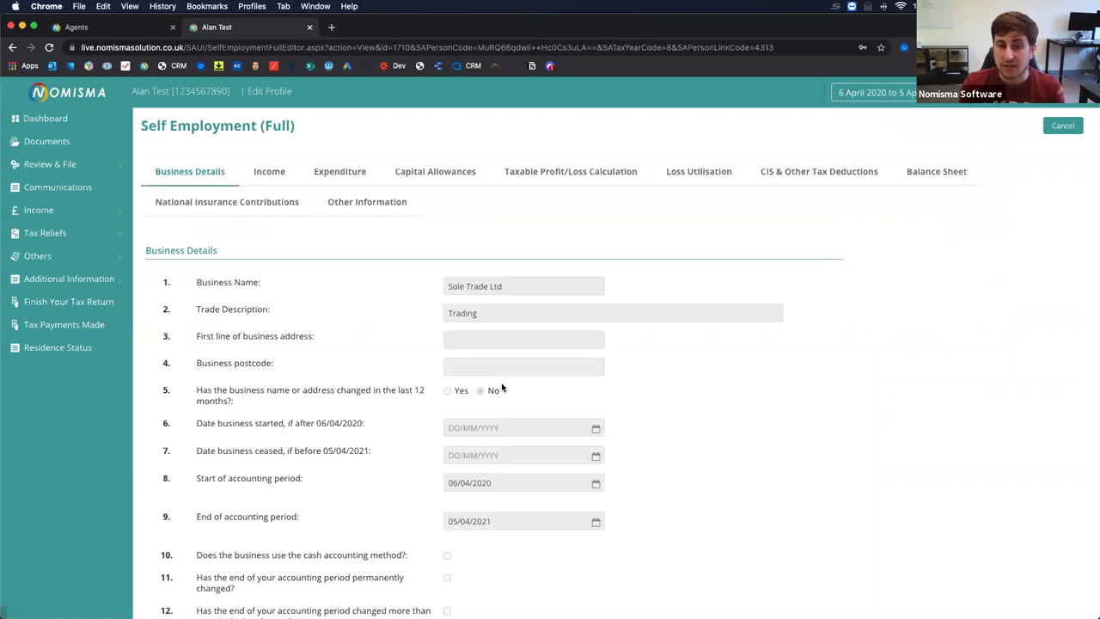
scroll(367, 339, down, 4)
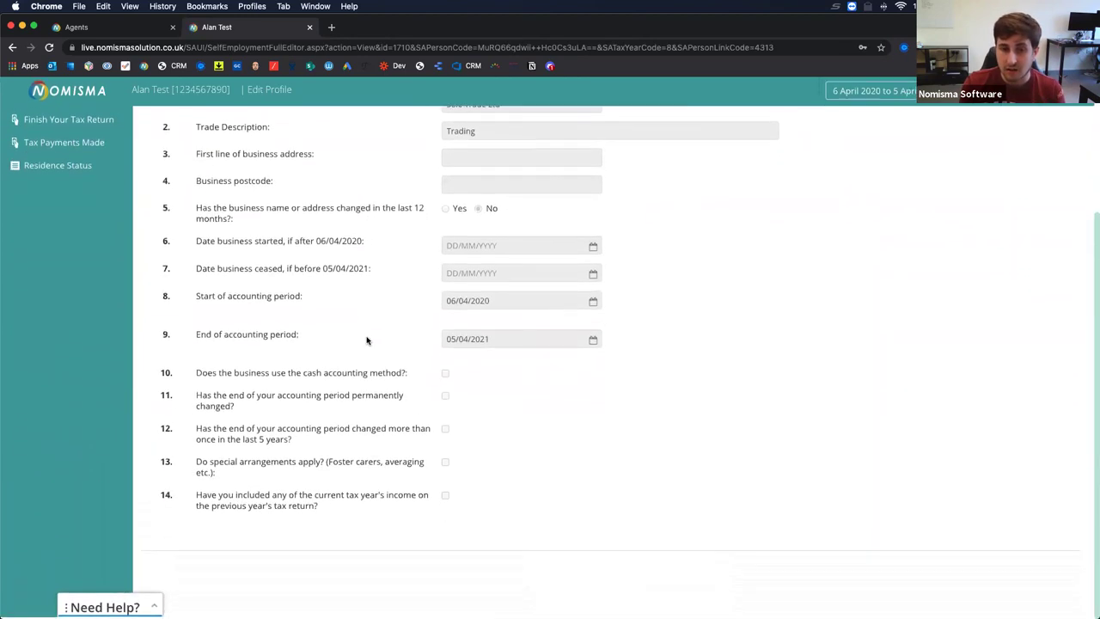
scroll(366, 340, up, 5)
click(266, 173)
click(342, 176)
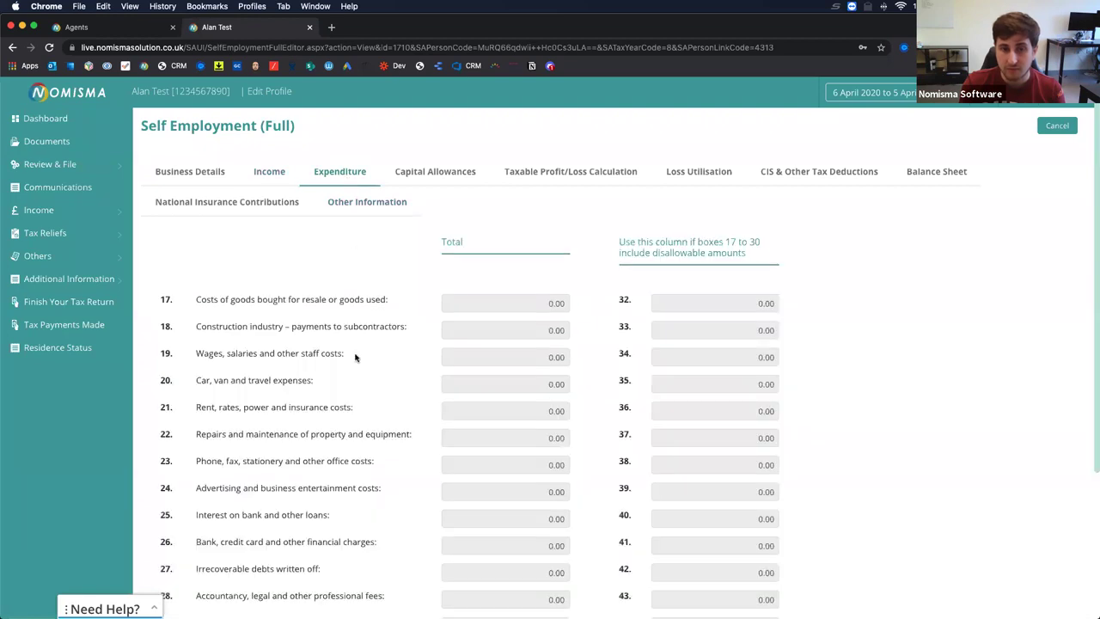
scroll(356, 356, down, 4)
scroll(356, 356, up, 4)
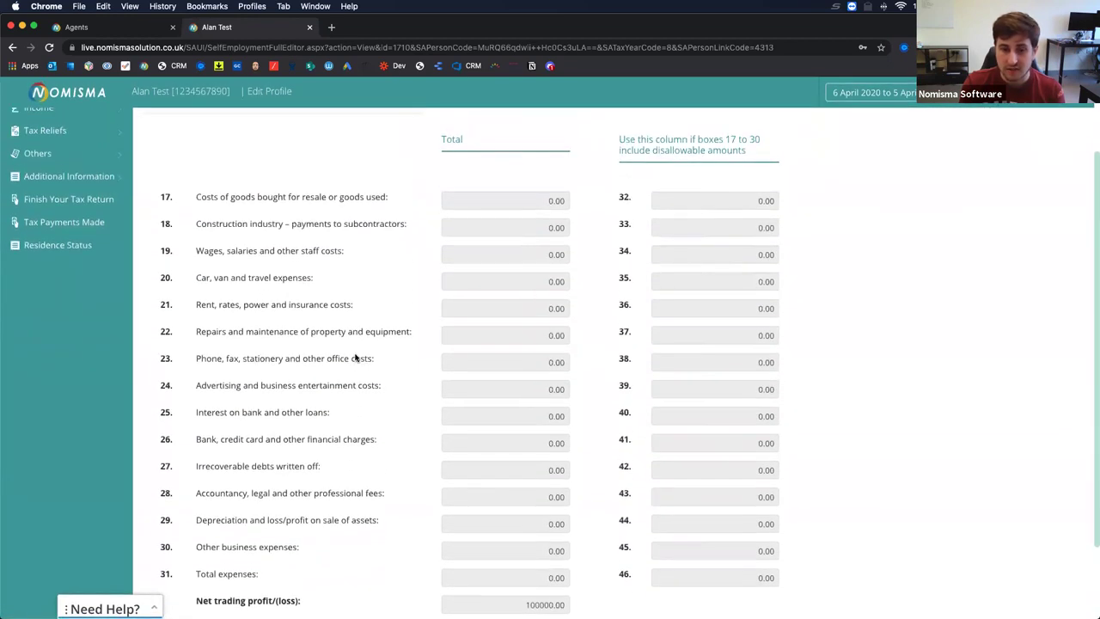
Review Capital Allowances, Taxable Profit (highlighting the SEISS grant row), Loss Utilisation and CIS deductions.
click(429, 173)
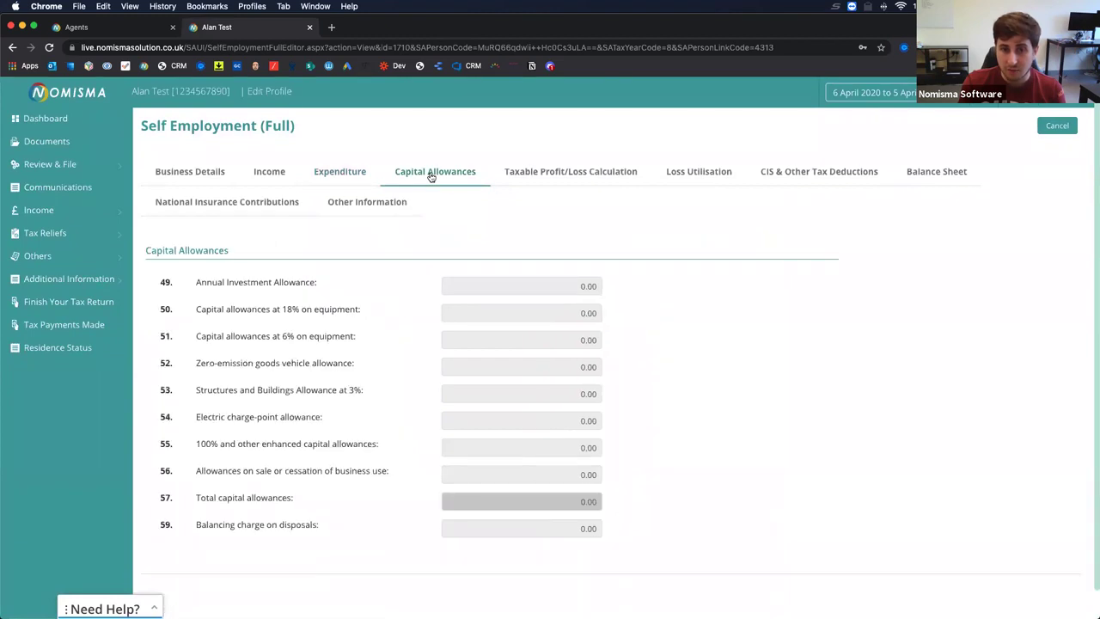
click(549, 171)
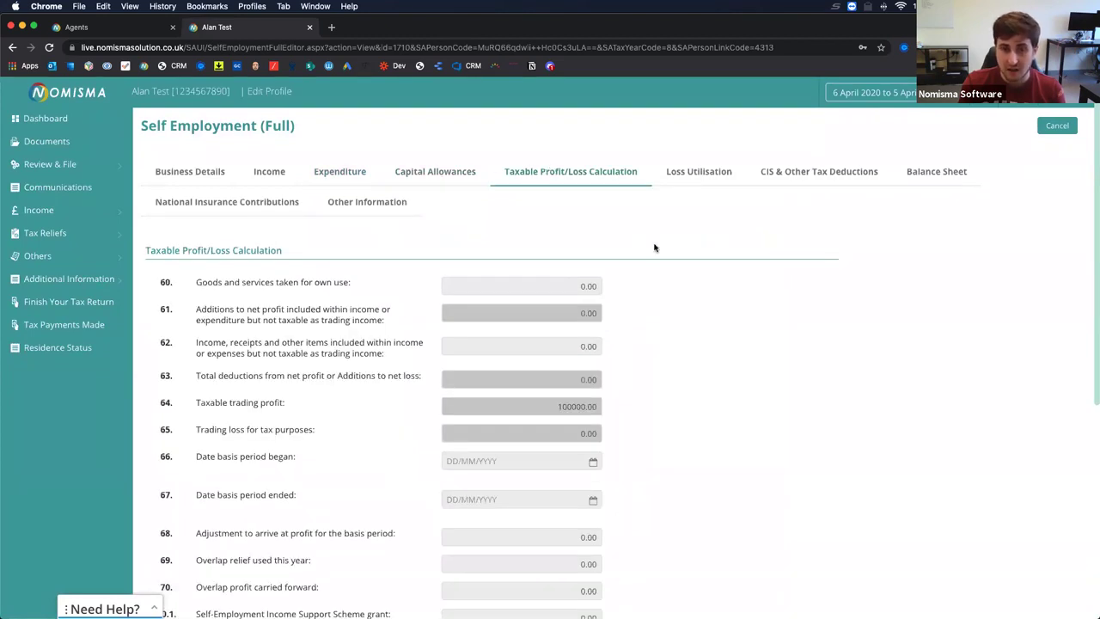
scroll(654, 247, down, 5)
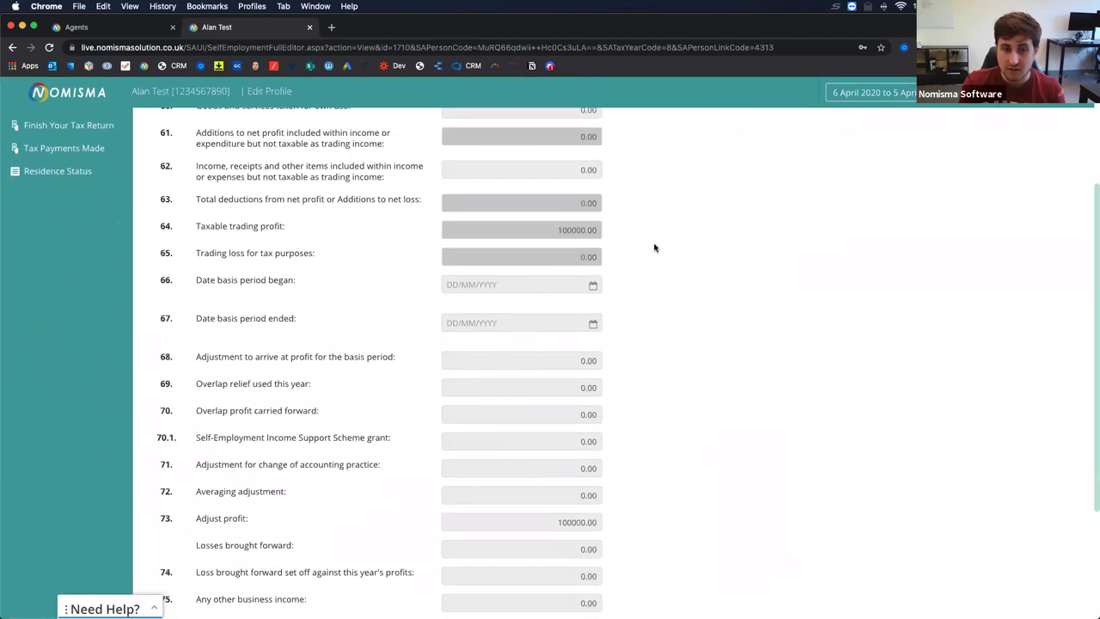
drag(156, 383, 555, 389)
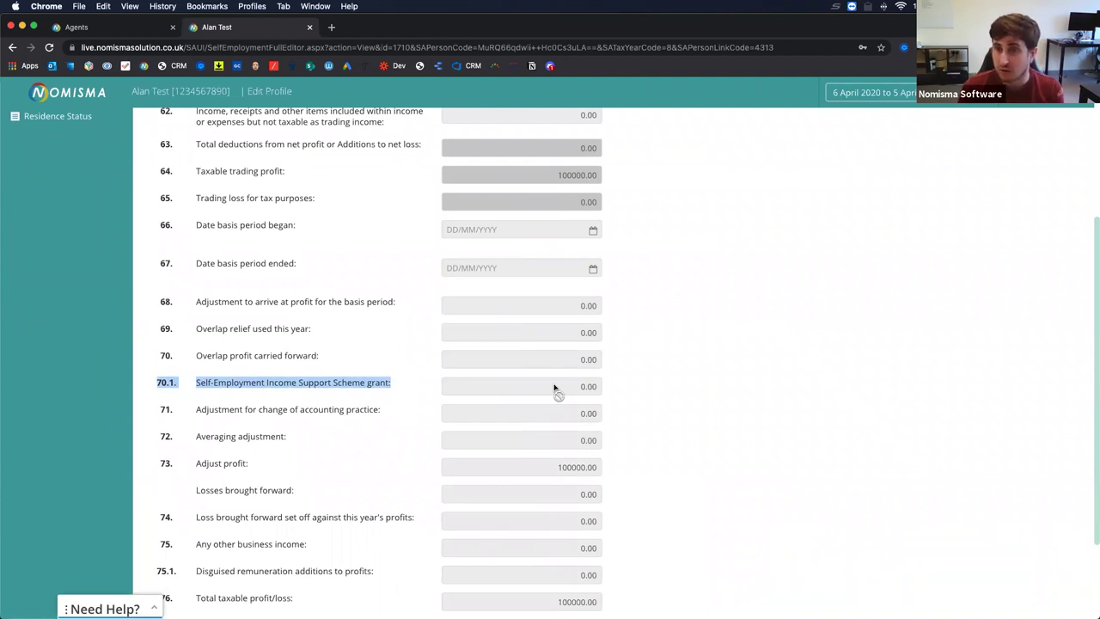
scroll(554, 388, up, 5)
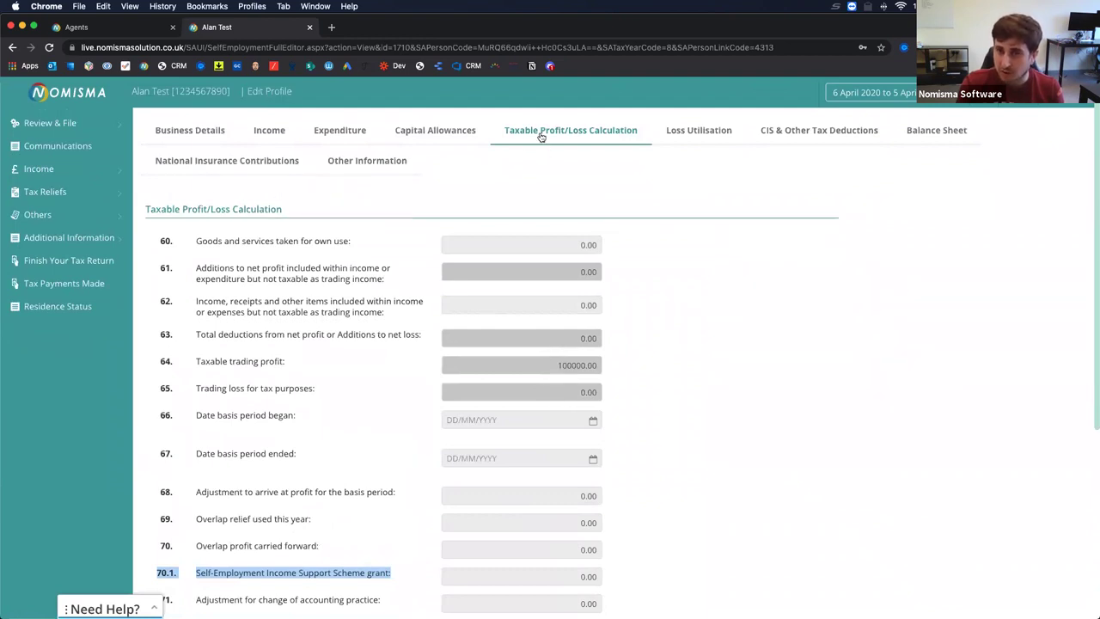
scroll(541, 136, down, 4)
drag(161, 417, 411, 416)
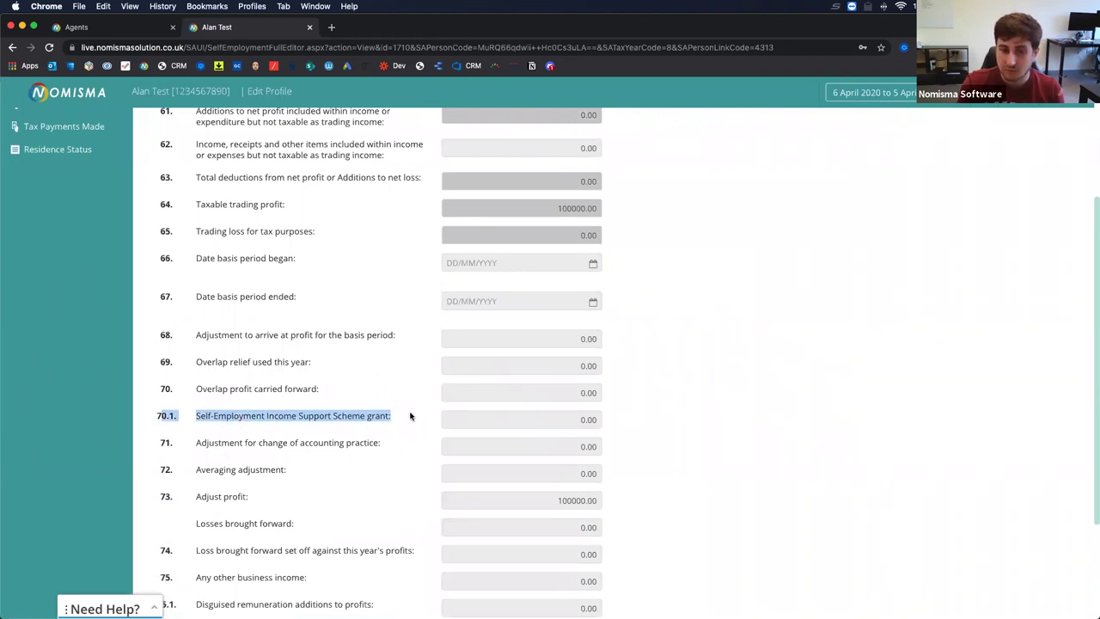
scroll(410, 416, up, 4)
click(686, 173)
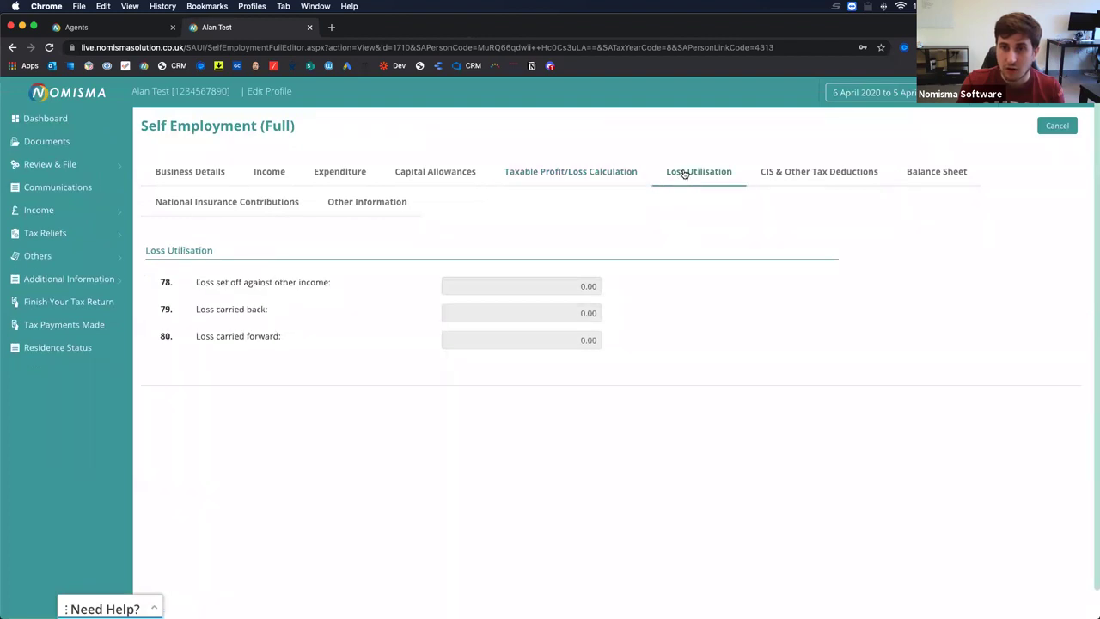
click(789, 174)
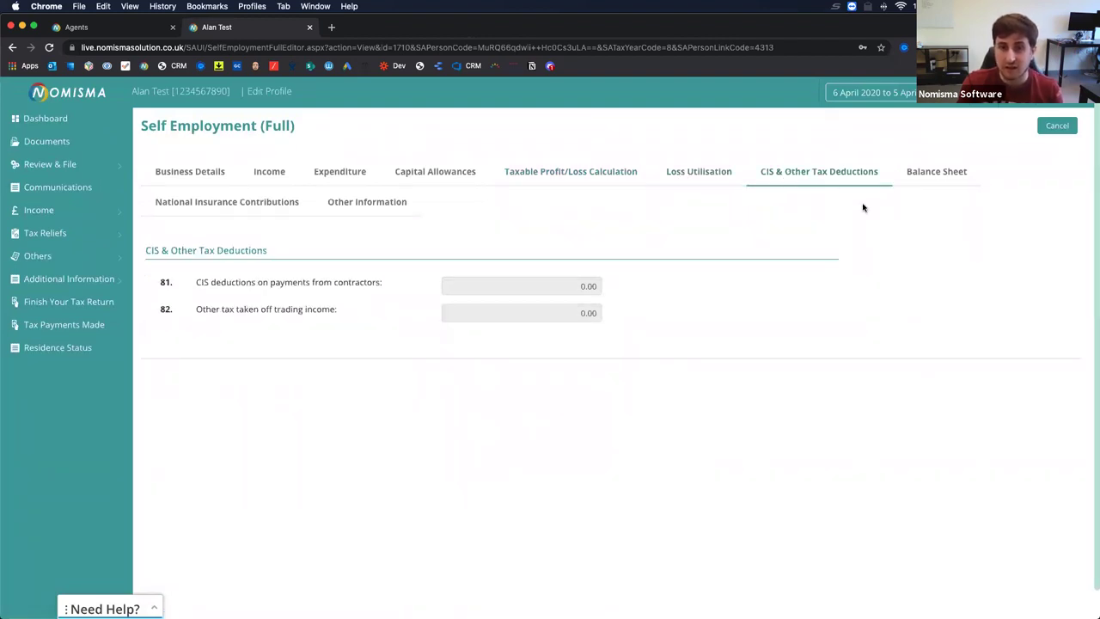
Review the Balance Sheet's assets, liabilities, Net Business Assets and Capital Account figures.
click(926, 172)
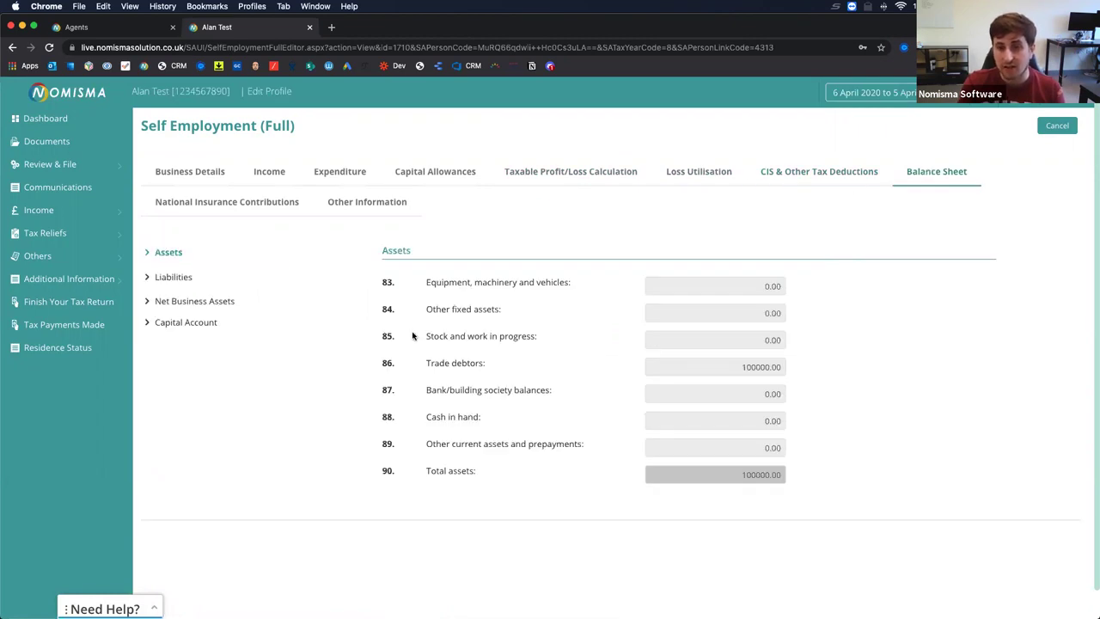
drag(425, 364, 487, 364)
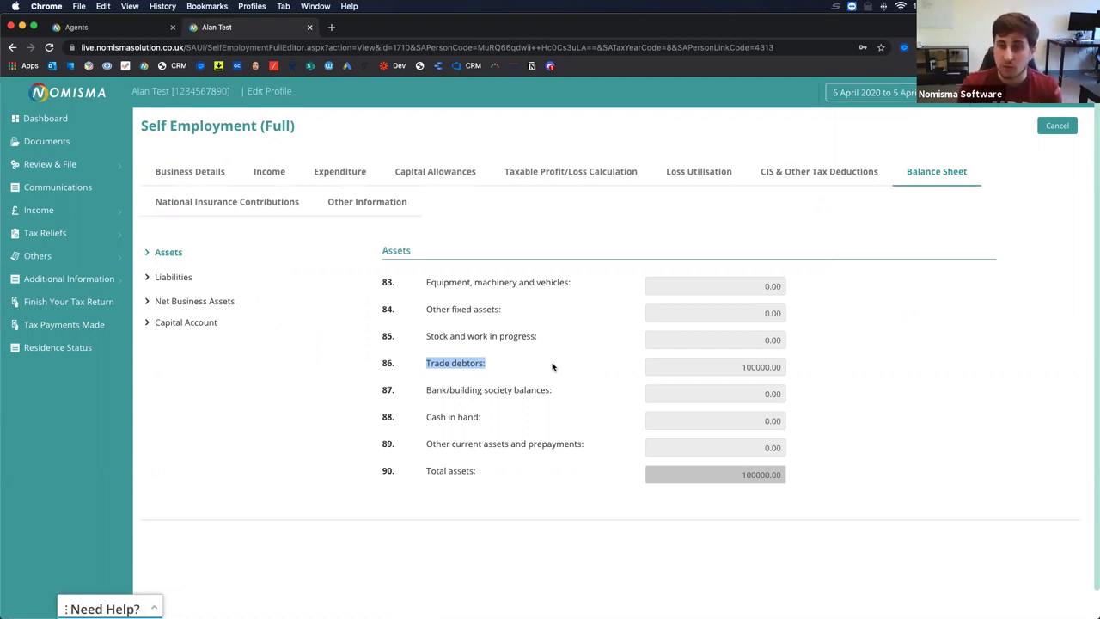
click(194, 280)
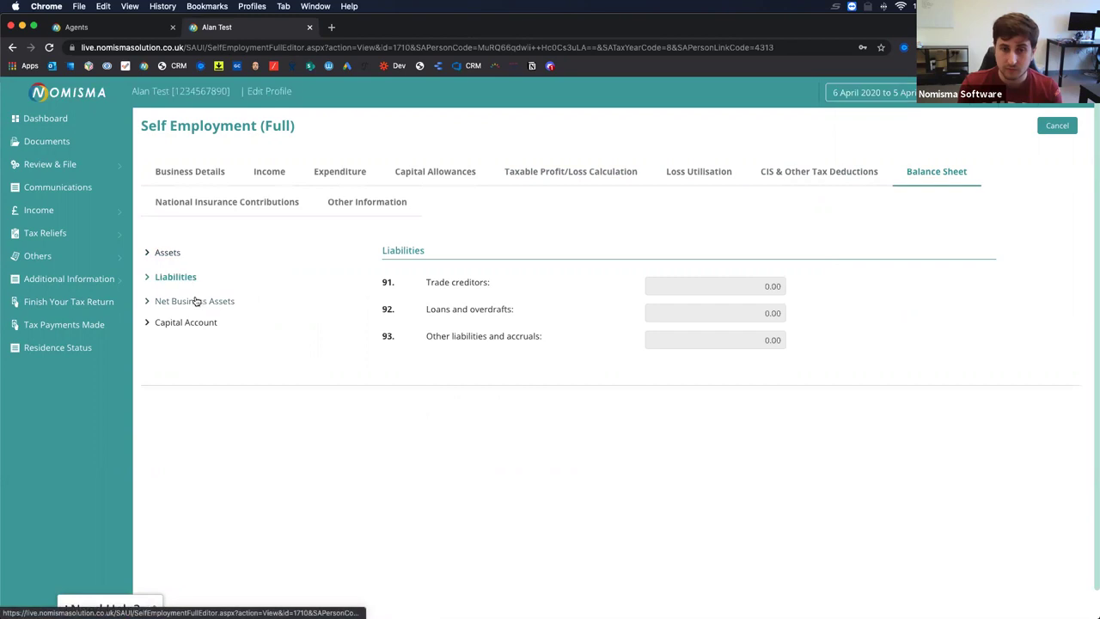
click(196, 303)
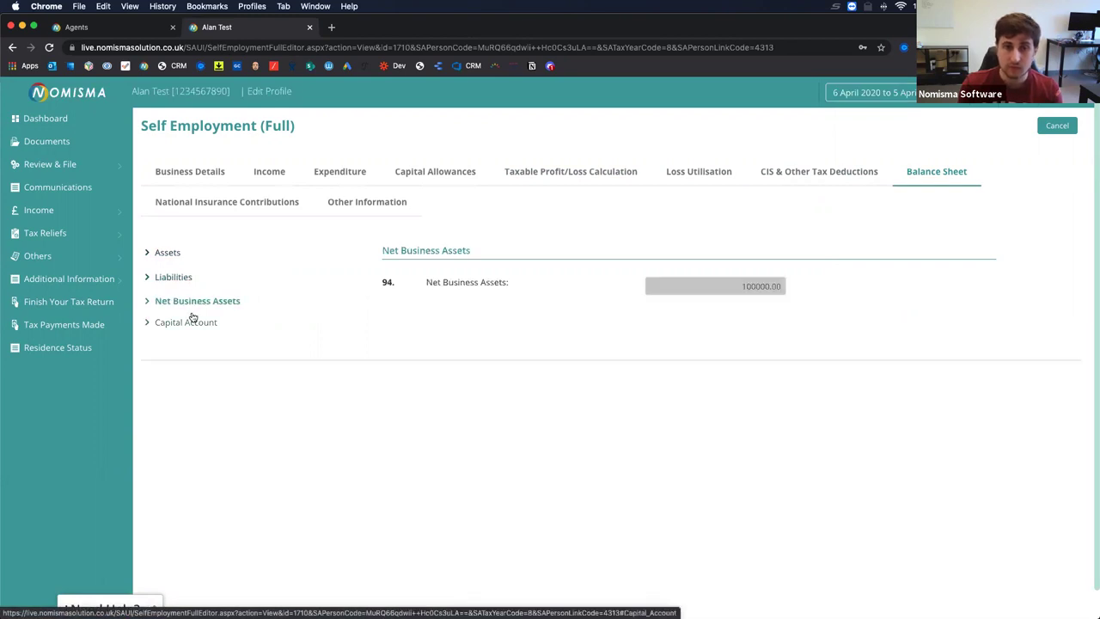
click(191, 320)
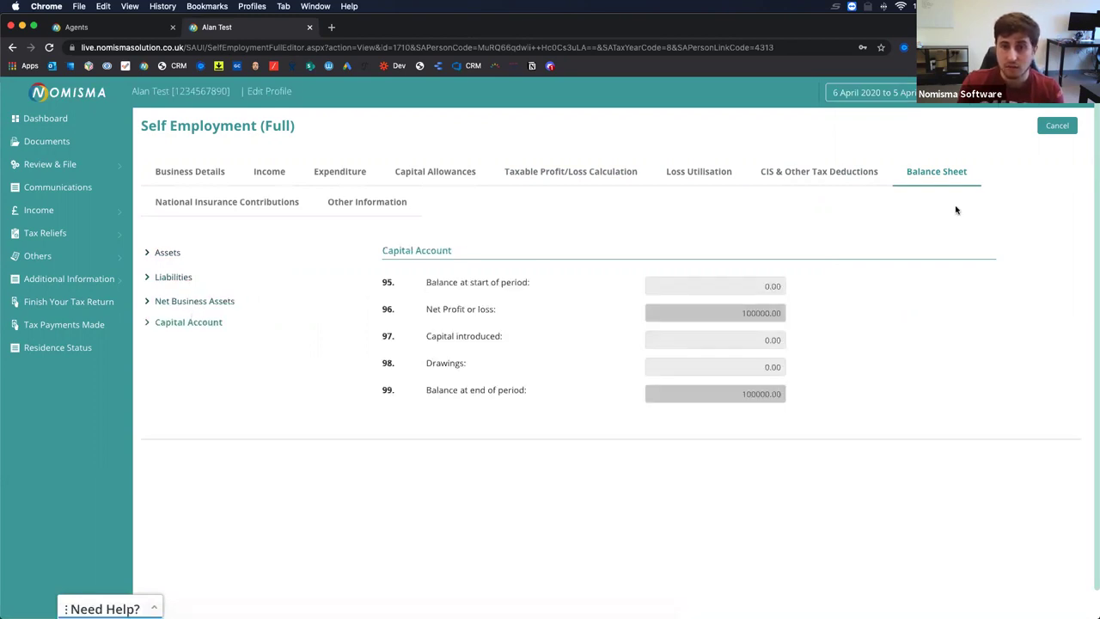
Check the National Insurance and Other Information sections, then close the record.
click(222, 208)
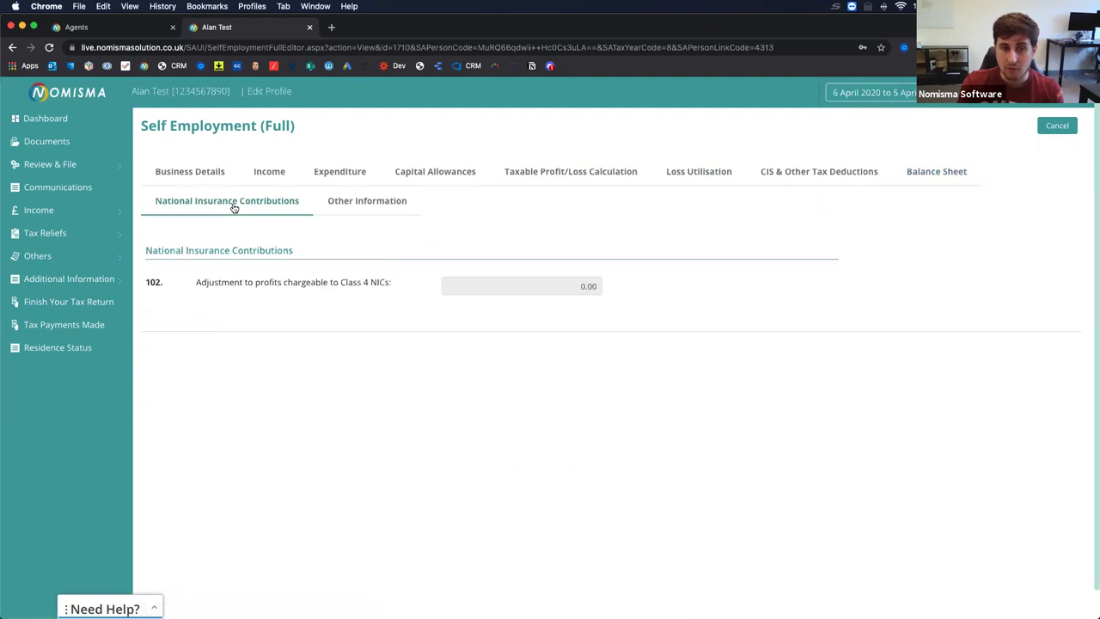
click(350, 205)
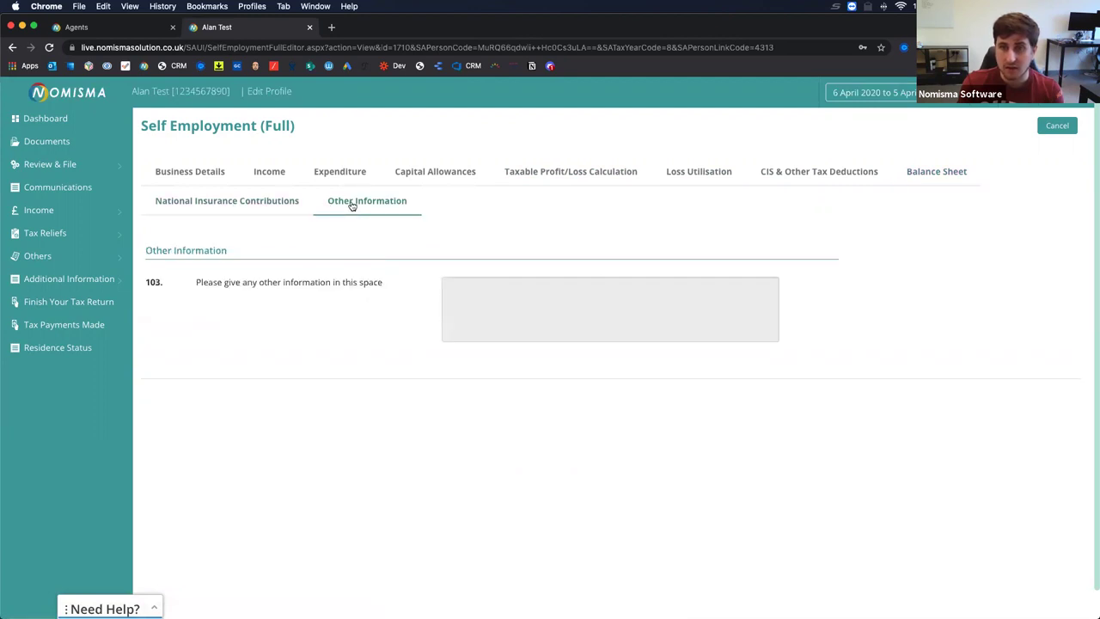
click(1062, 127)
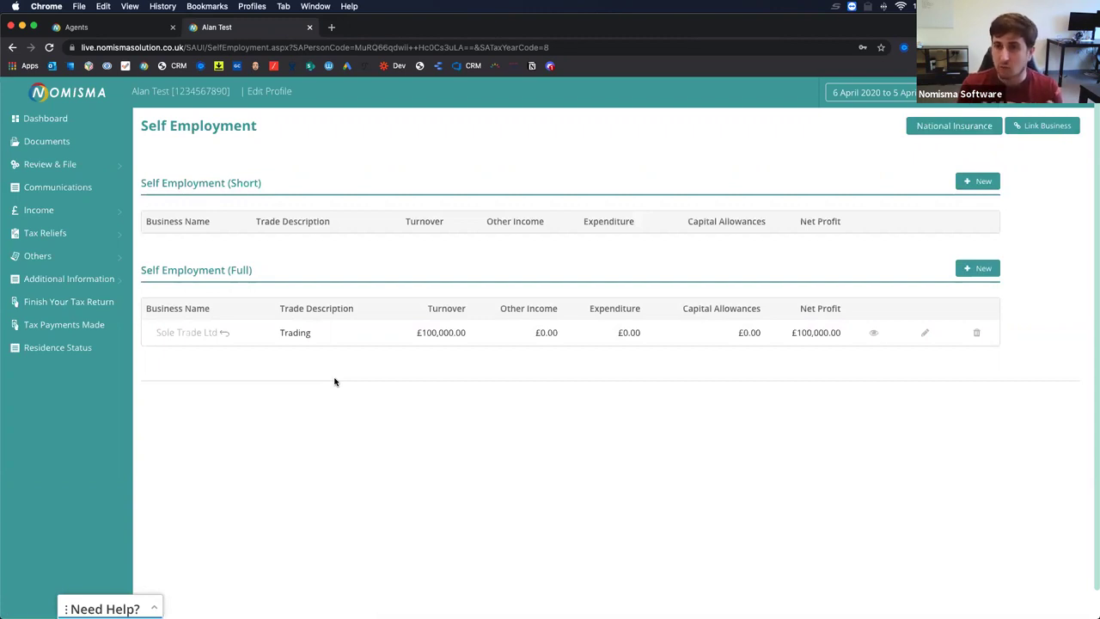
Open Partnership Income, then try Capital Gains twice, going back after each error.
click(98, 234)
click(52, 211)
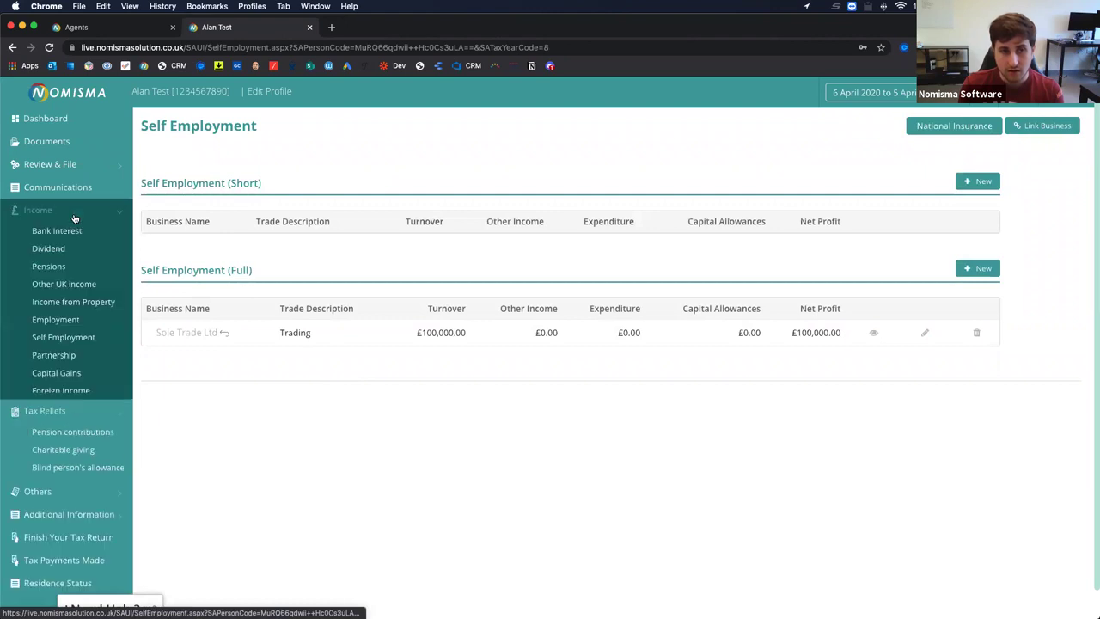
click(56, 358)
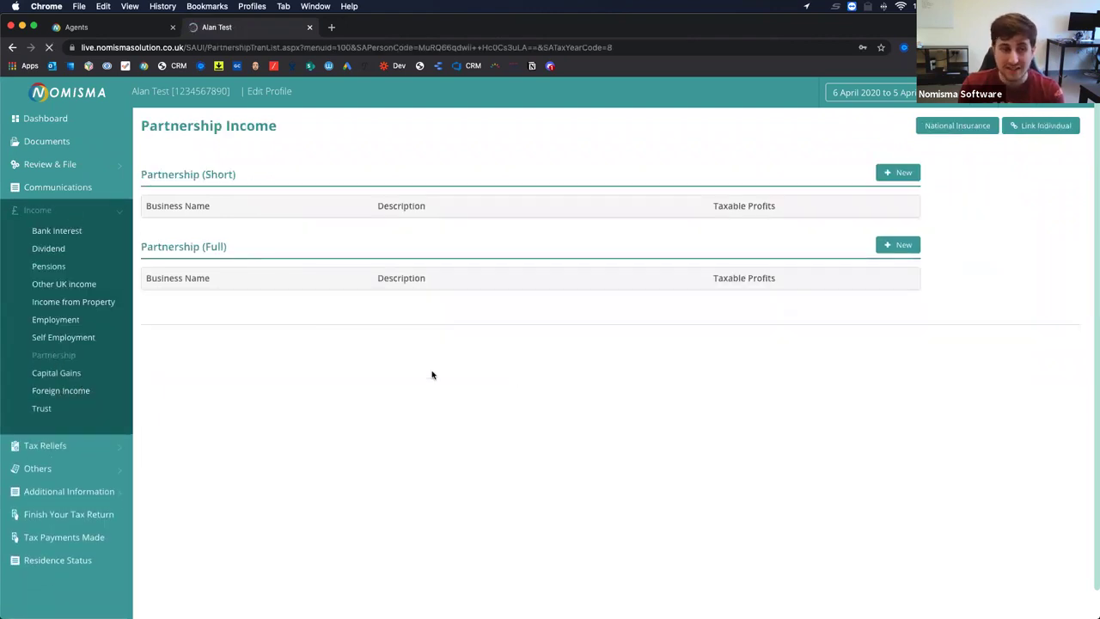
click(74, 374)
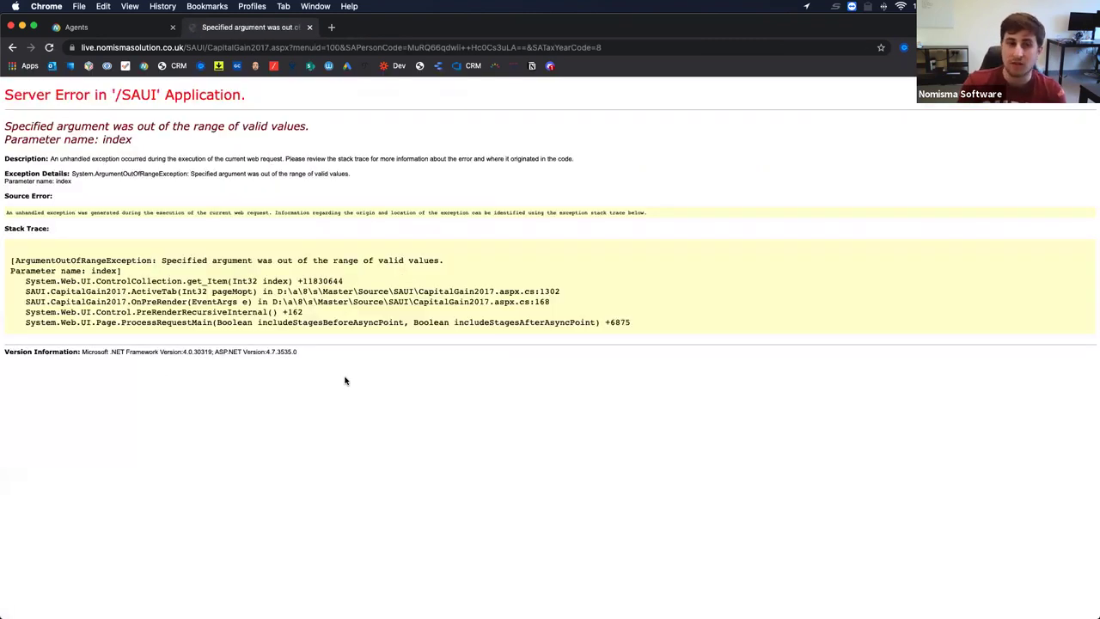
click(12, 47)
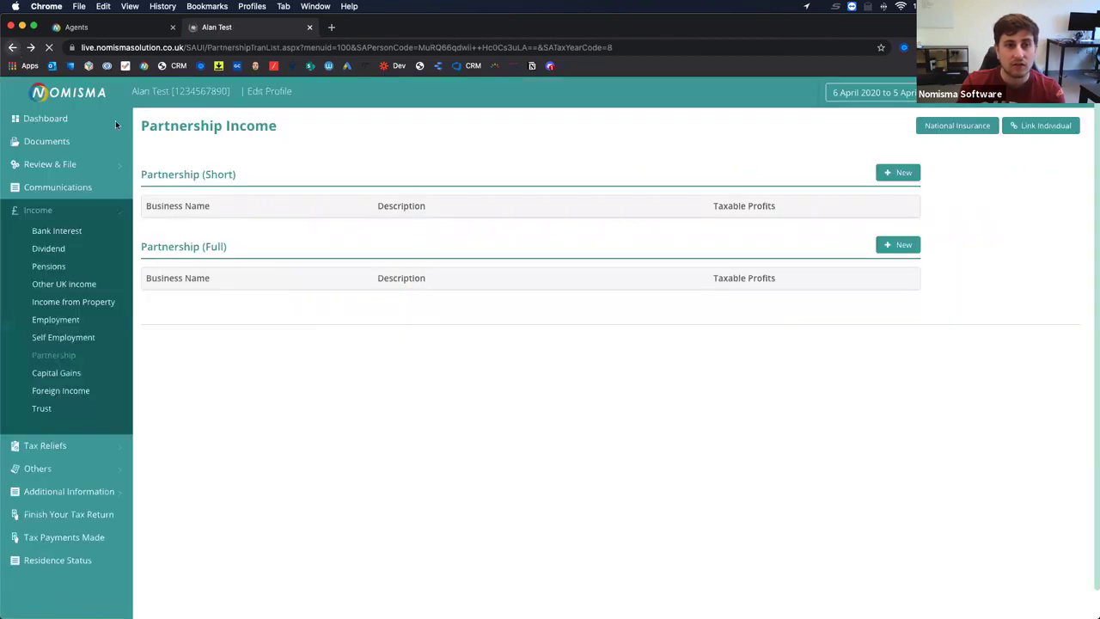
click(68, 375)
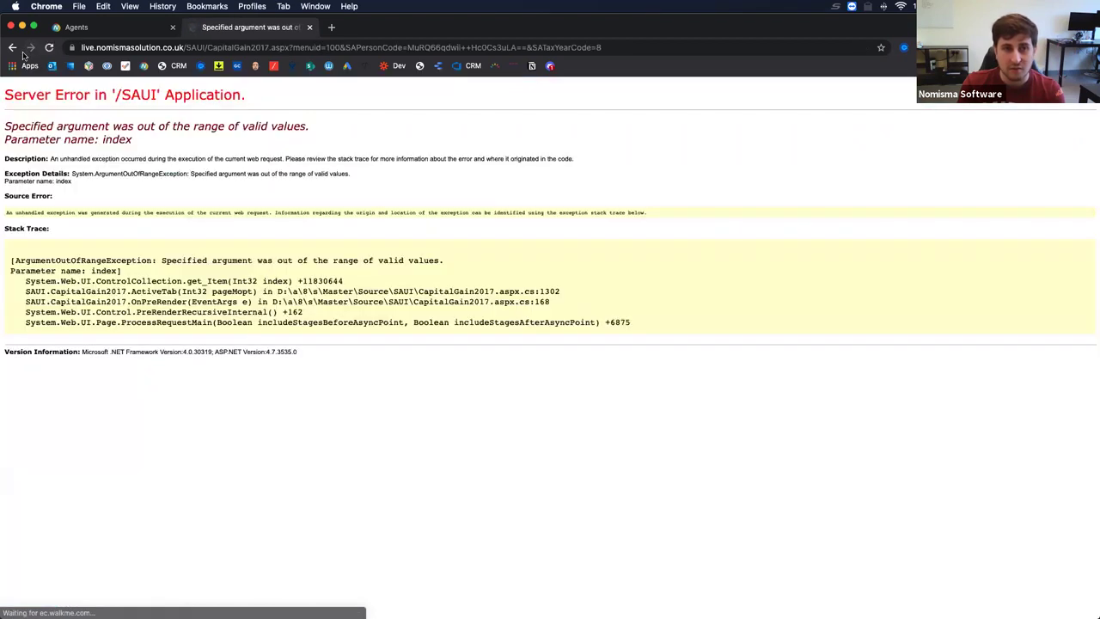
key(super+bracketleft)
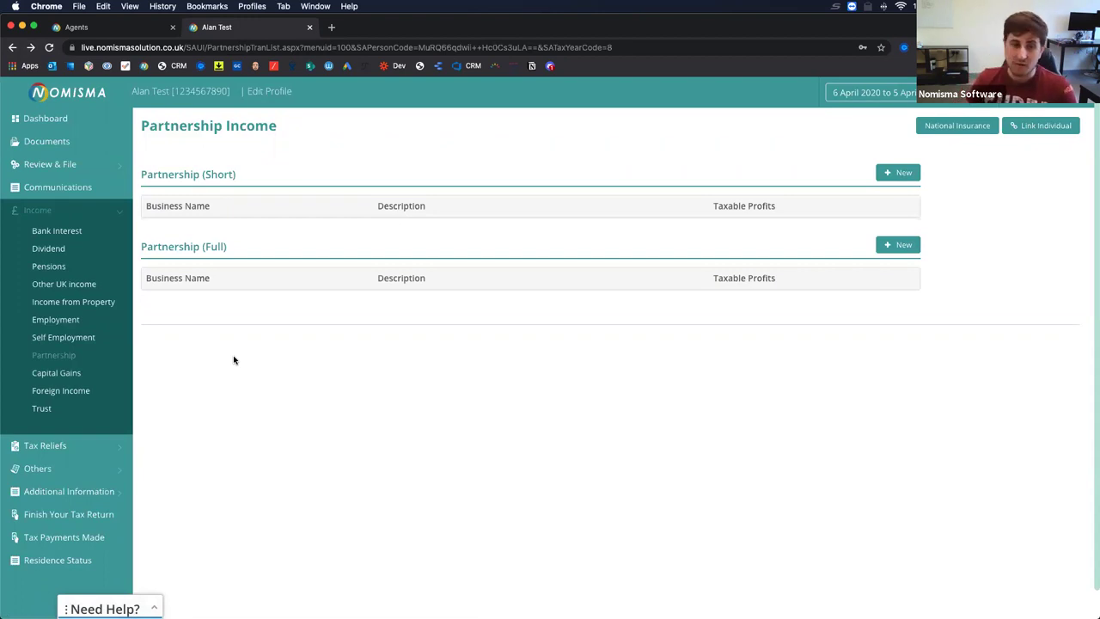
Try the Foreign Income and Trust pages, returning to Partnership Income after each error, and expand Tax Reliefs.
click(74, 391)
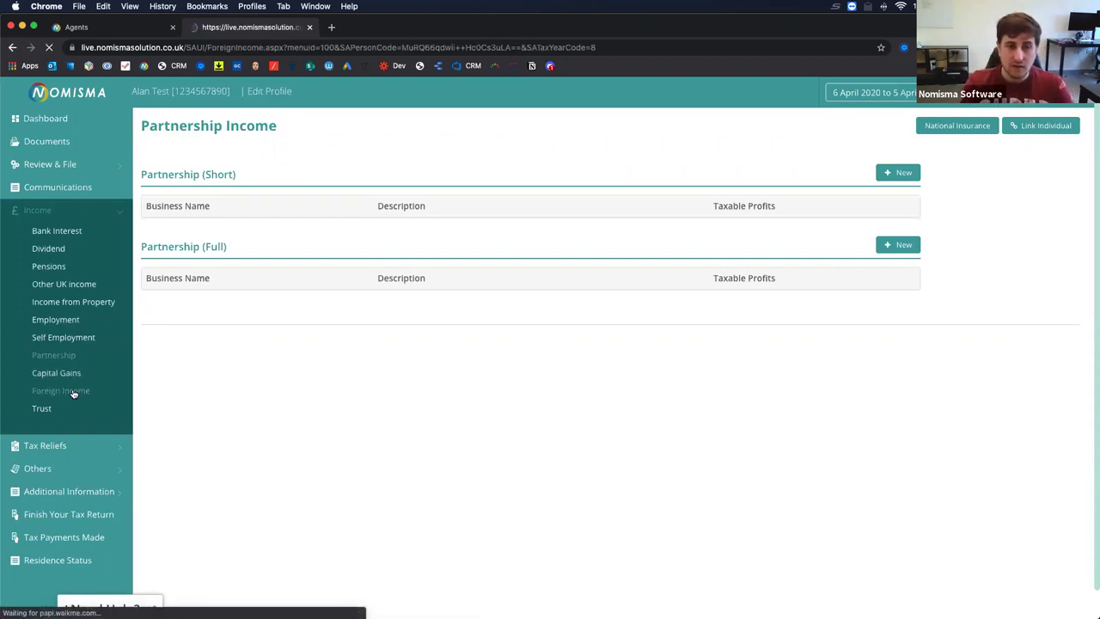
click(12, 47)
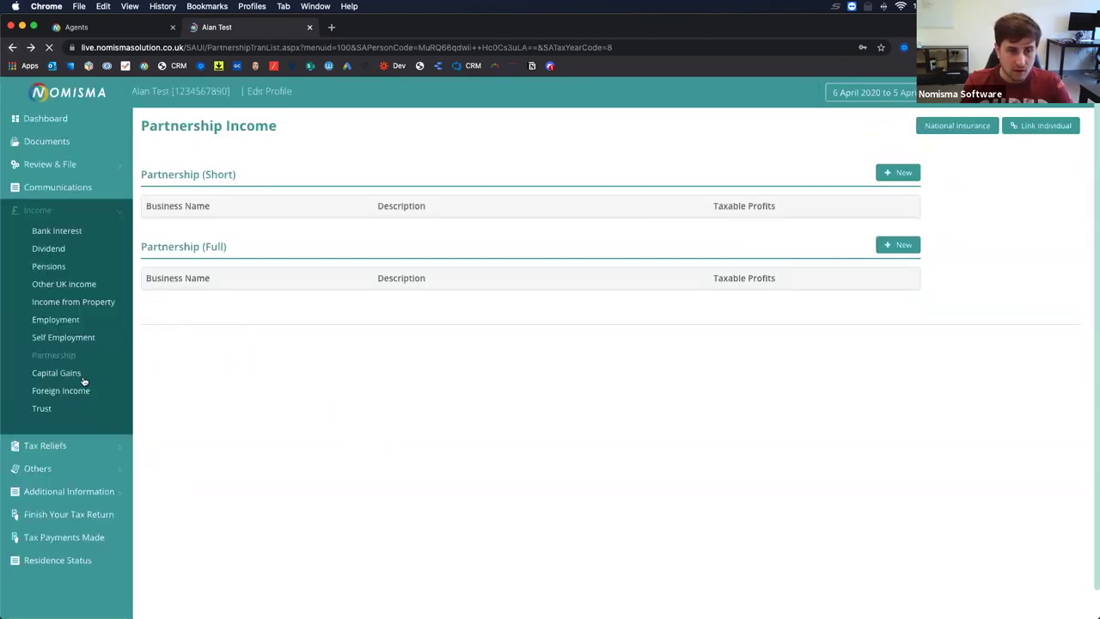
click(40, 411)
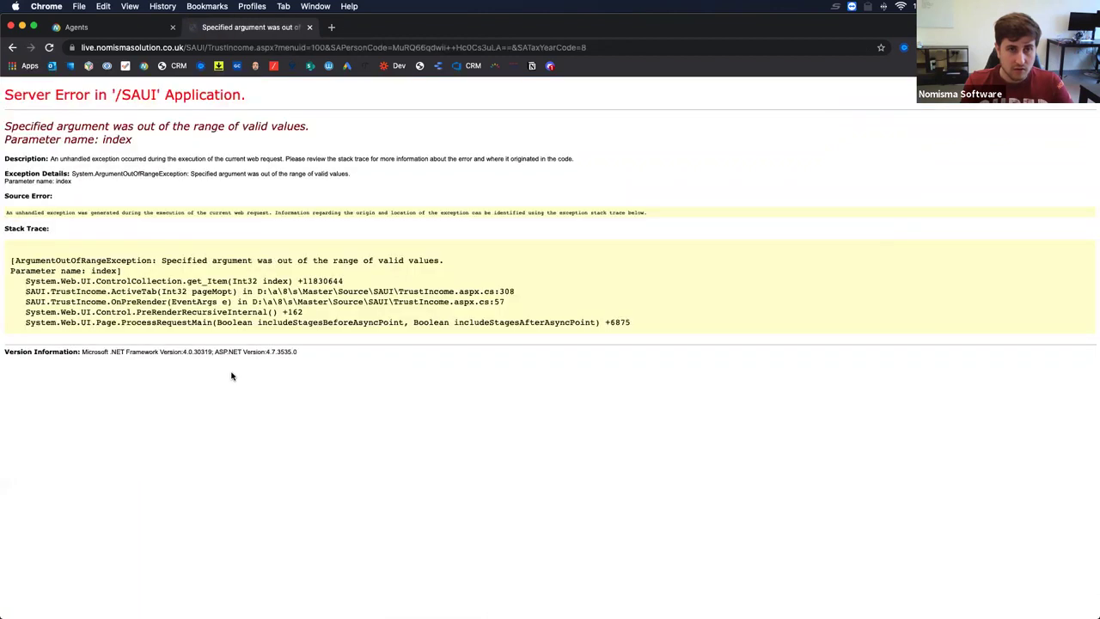
click(12, 47)
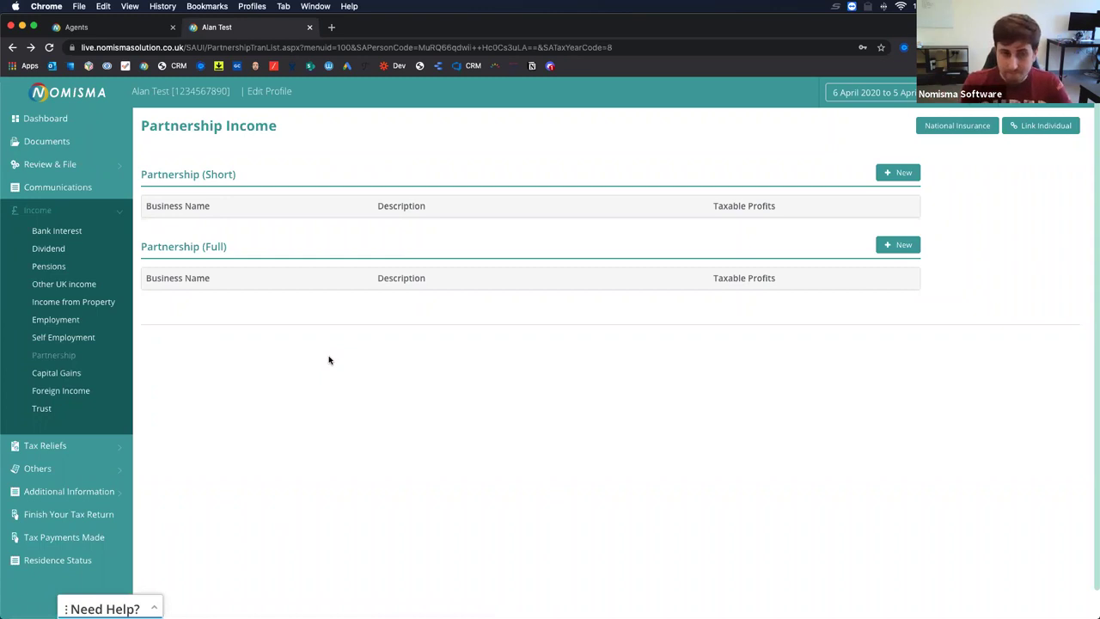
click(91, 445)
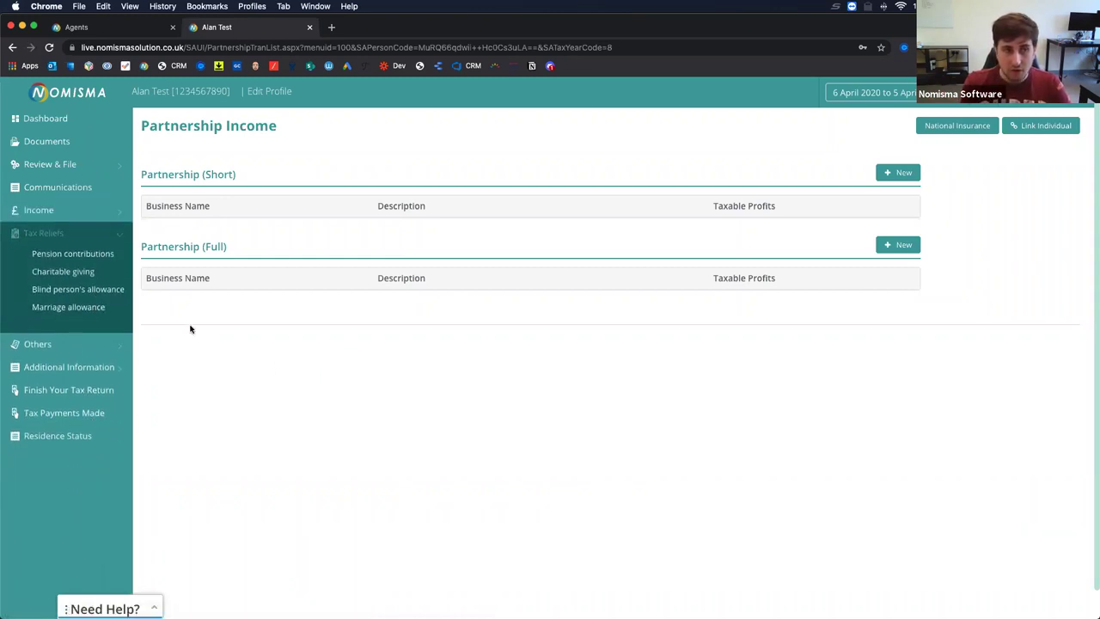
Review the Pension contributions, Charitable Giving, Blind Person's allowance and Marriage Allowance relief tabs.
click(95, 258)
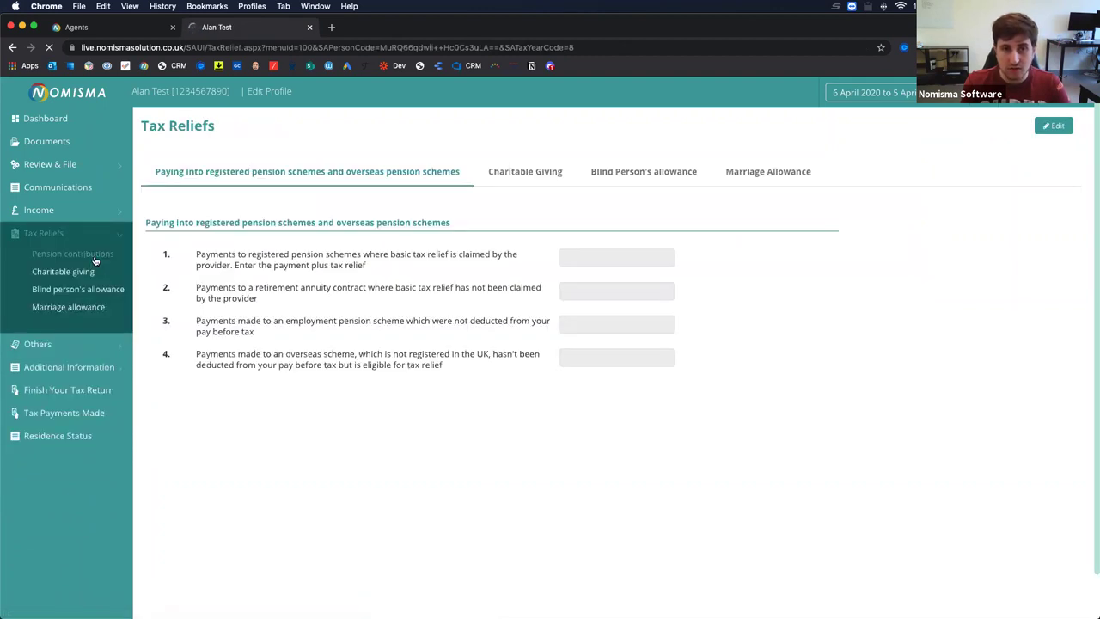
click(513, 176)
click(640, 176)
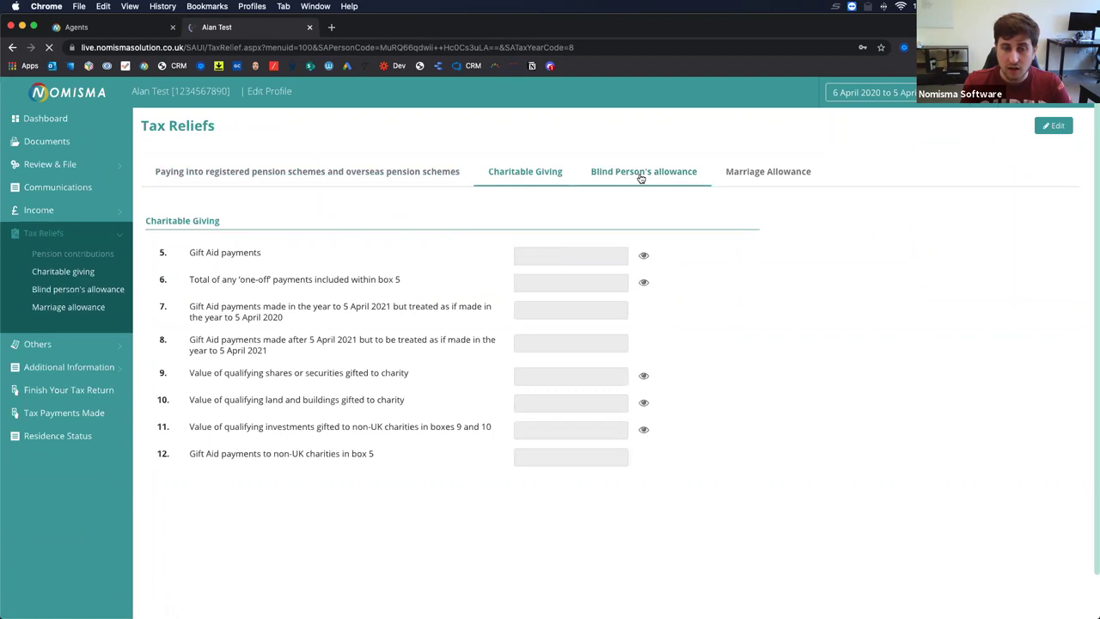
click(746, 175)
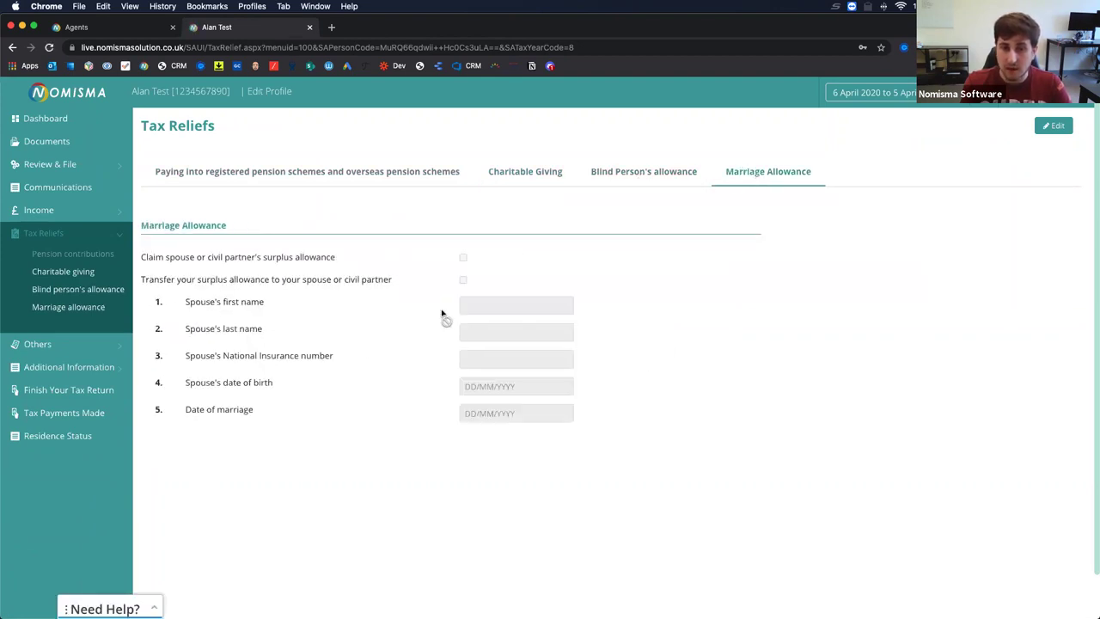
click(89, 348)
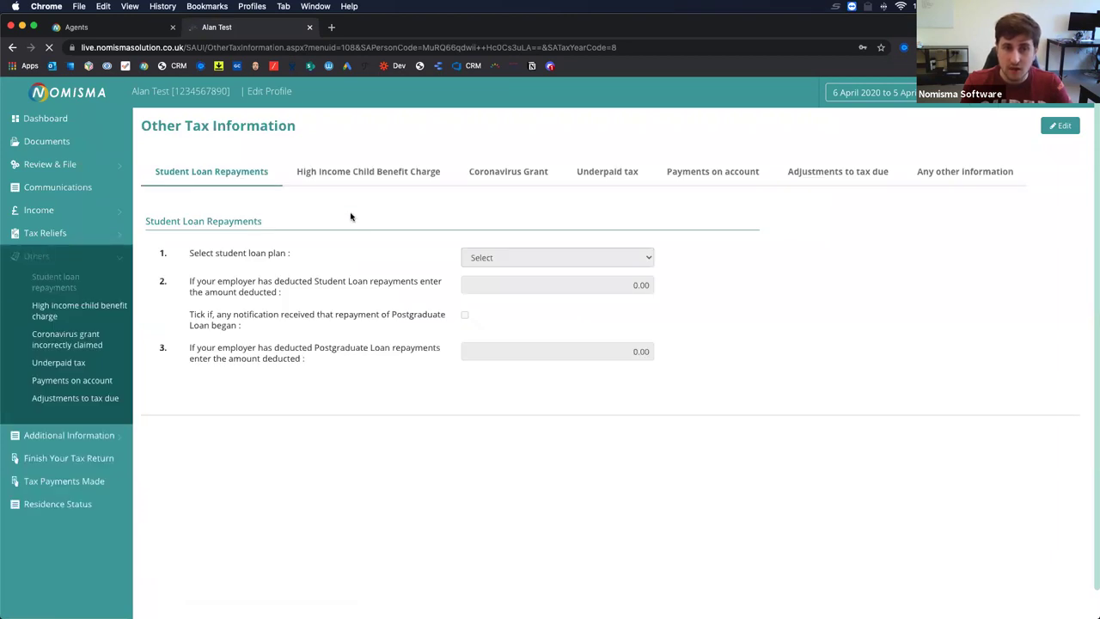
Review Child Benefit Charge, Coronavirus Grant, Underpaid tax, 2000.00 Payments on account, Adjustments and other information.
click(356, 175)
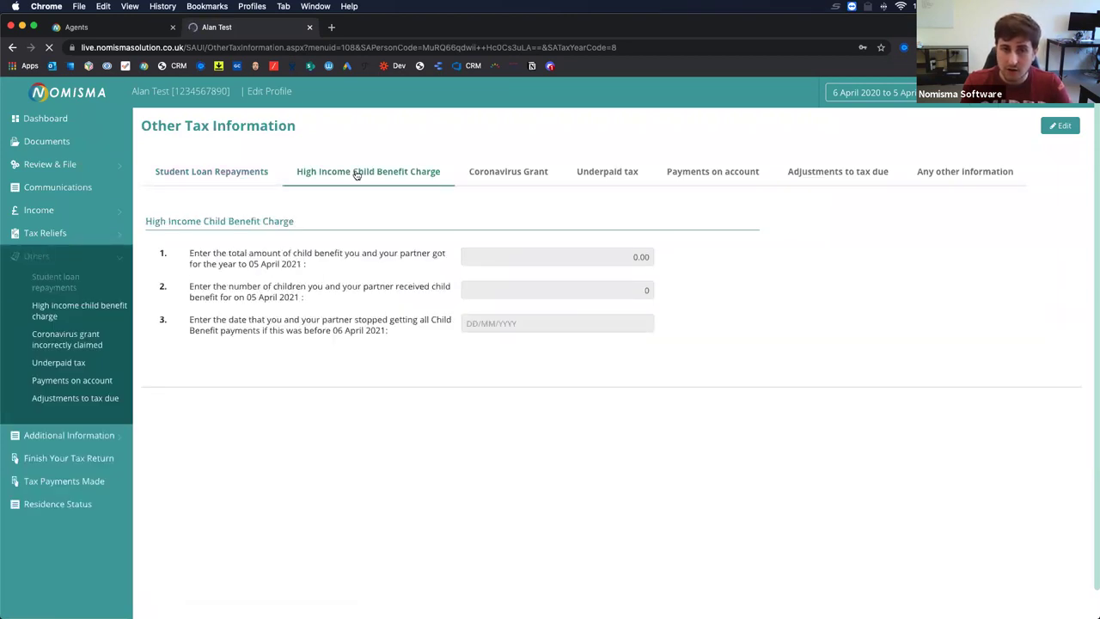
click(532, 174)
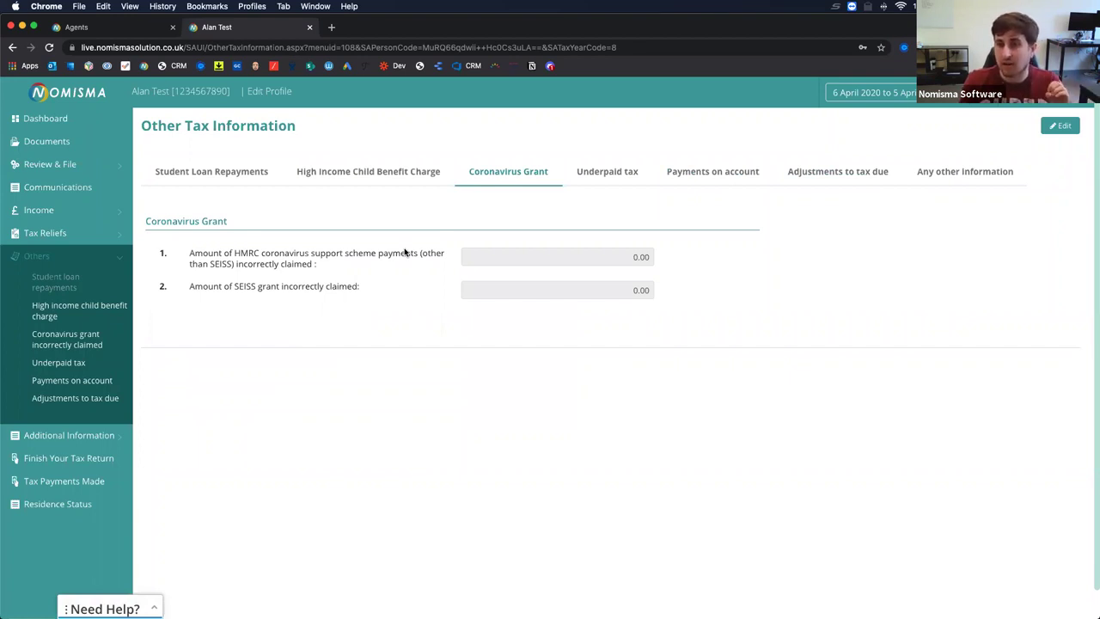
click(609, 176)
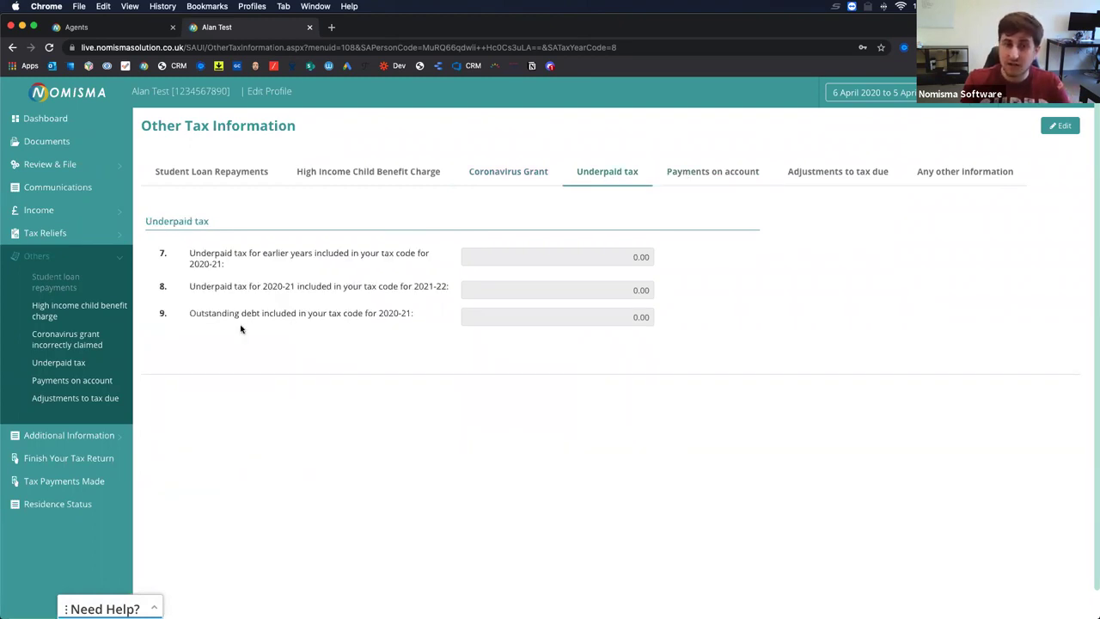
drag(146, 221, 528, 324)
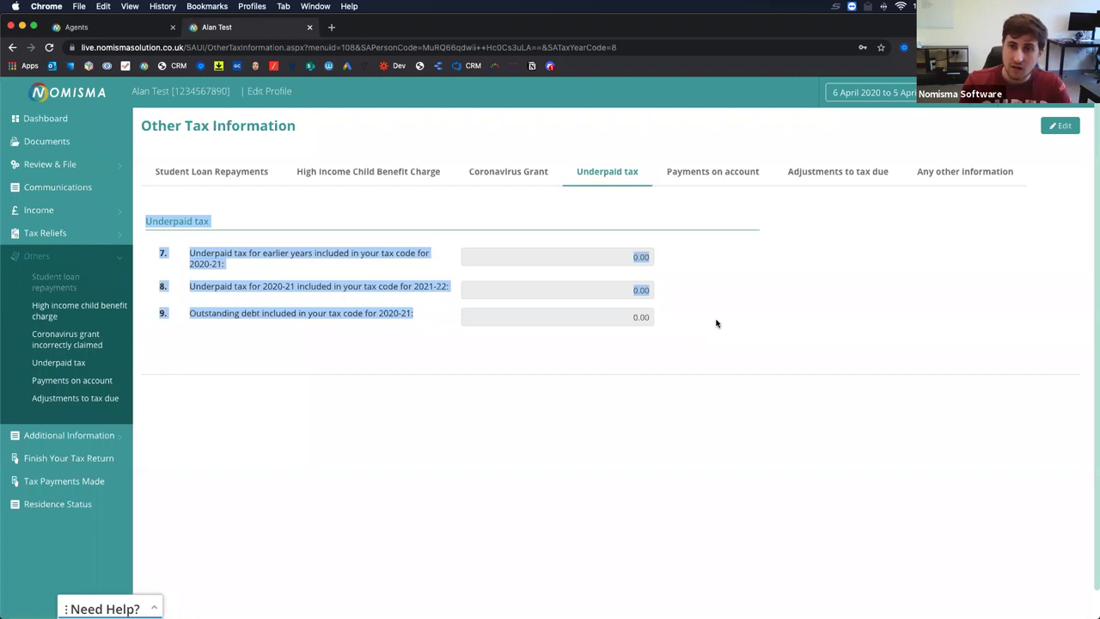
click(708, 168)
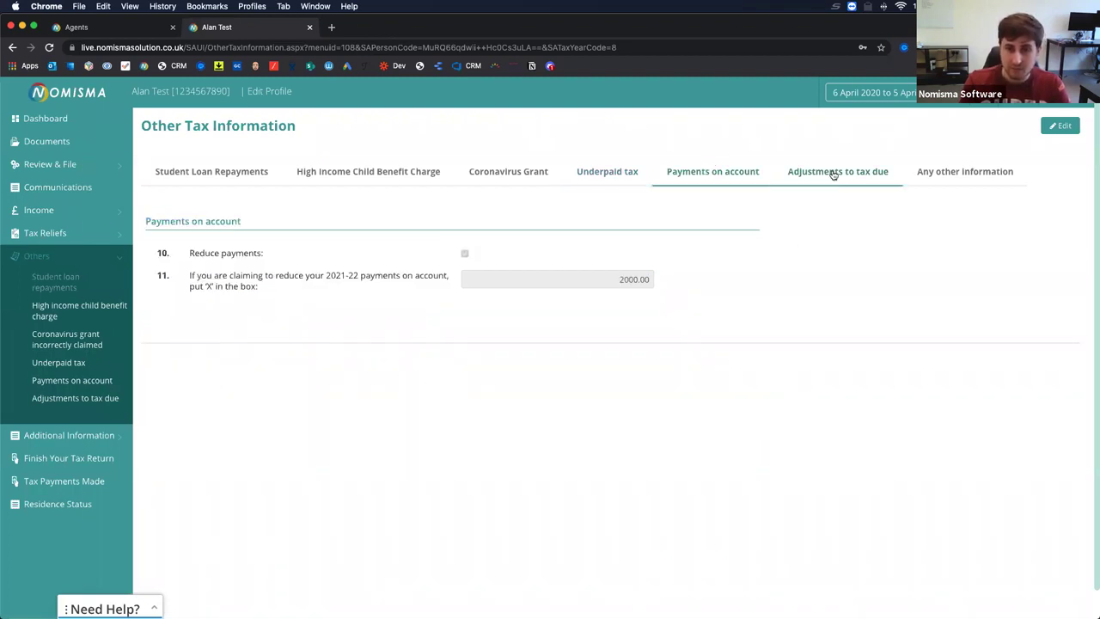
click(832, 174)
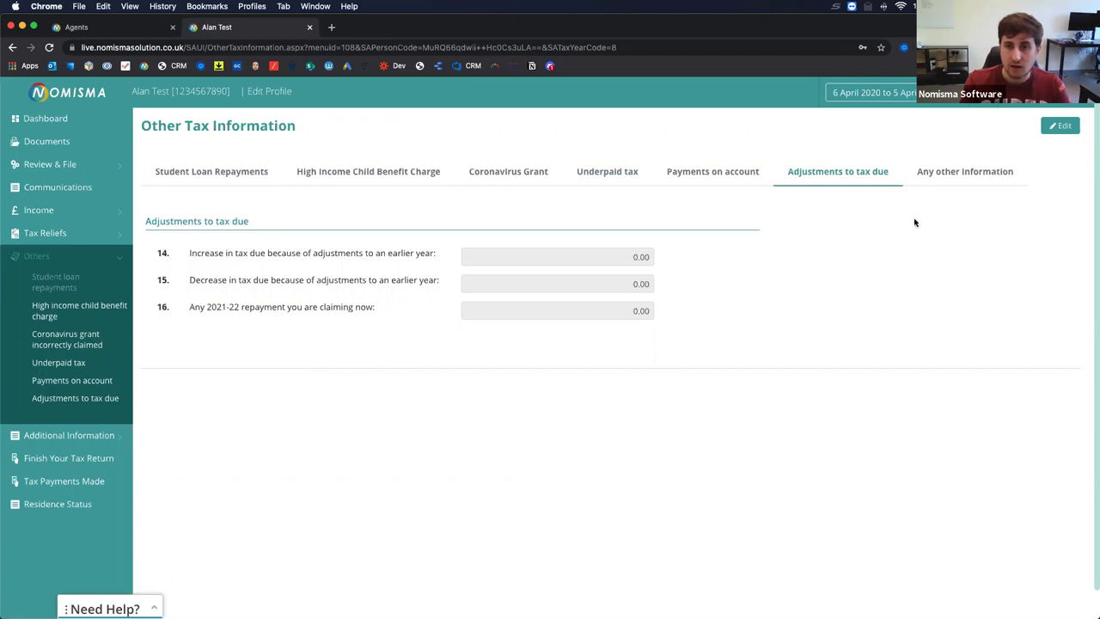
click(966, 172)
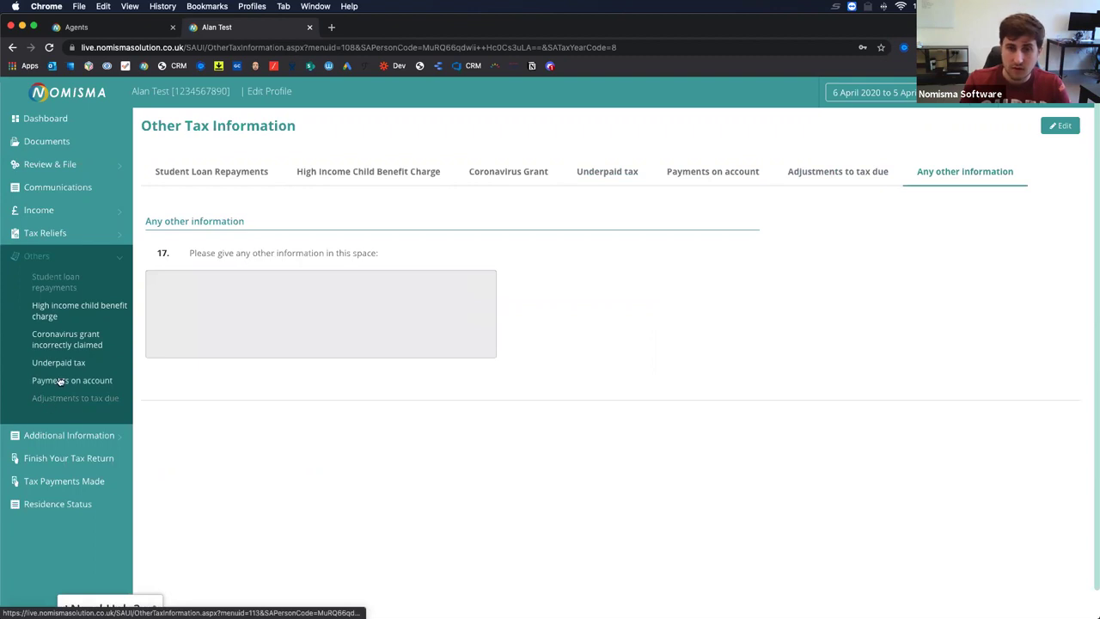
Review gilt-edged interest, life insurance gains, stock dividends, earlier-year receipts, share schemes and other tax reliefs.
click(67, 437)
click(69, 304)
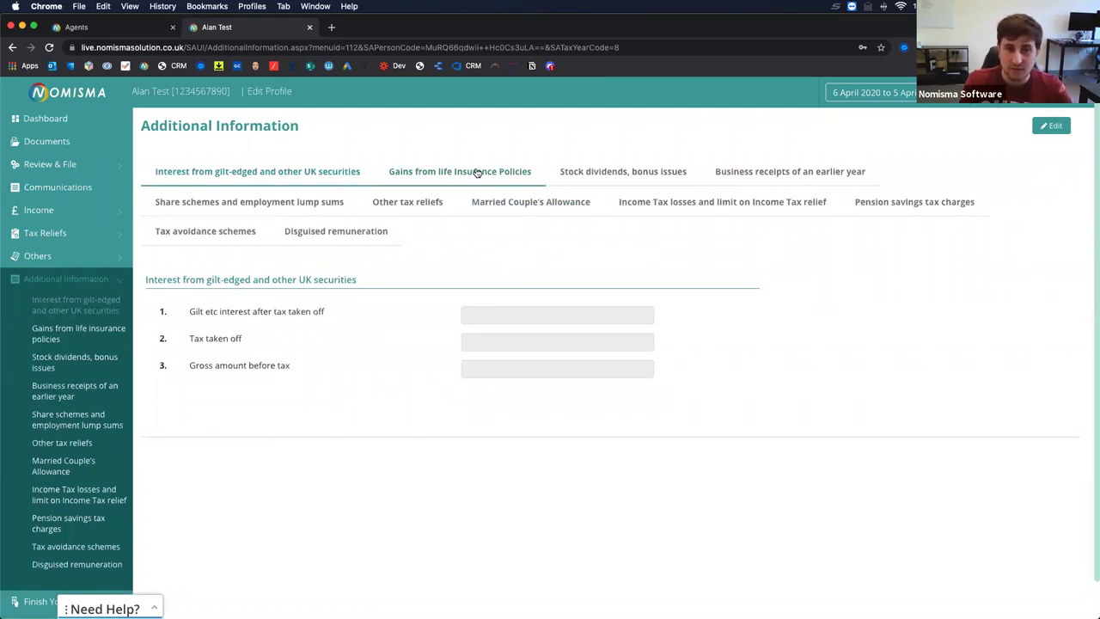
click(478, 172)
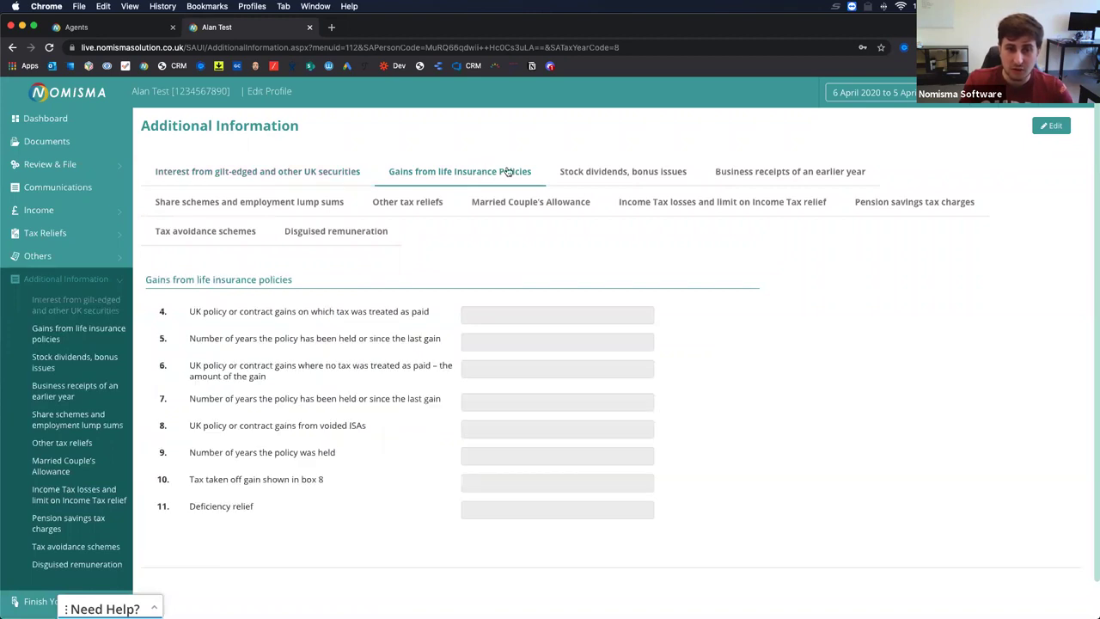
click(626, 175)
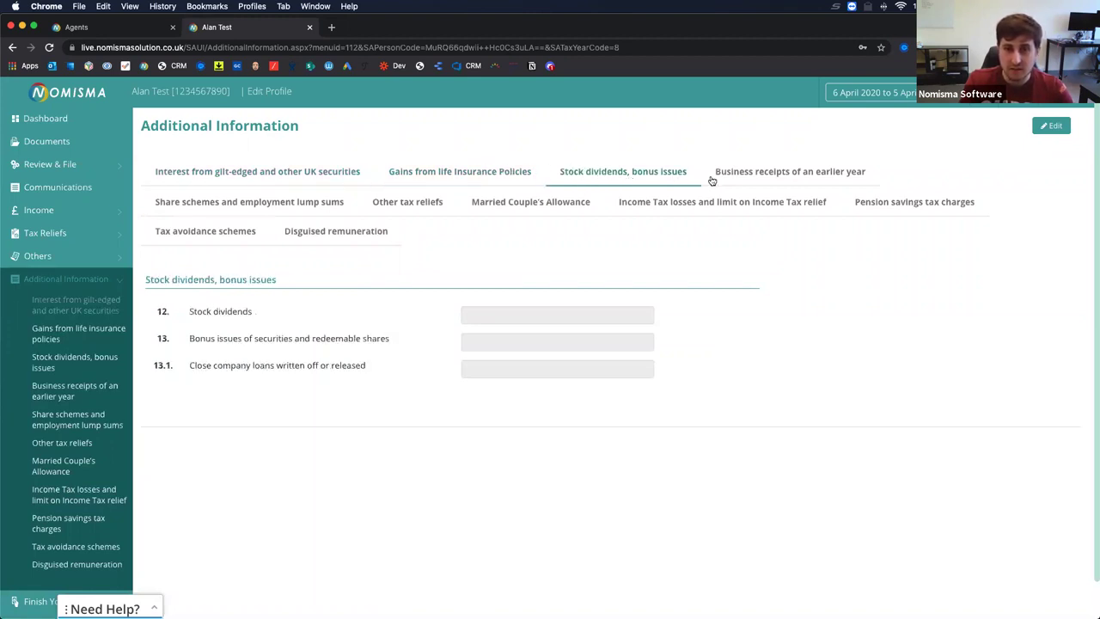
click(765, 178)
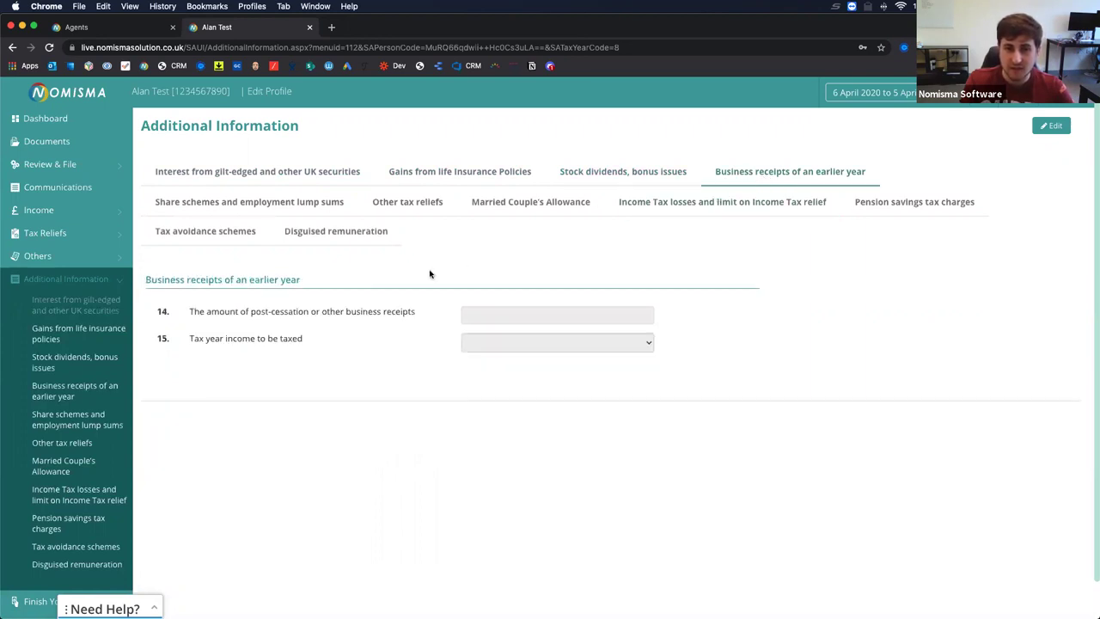
click(246, 201)
click(407, 201)
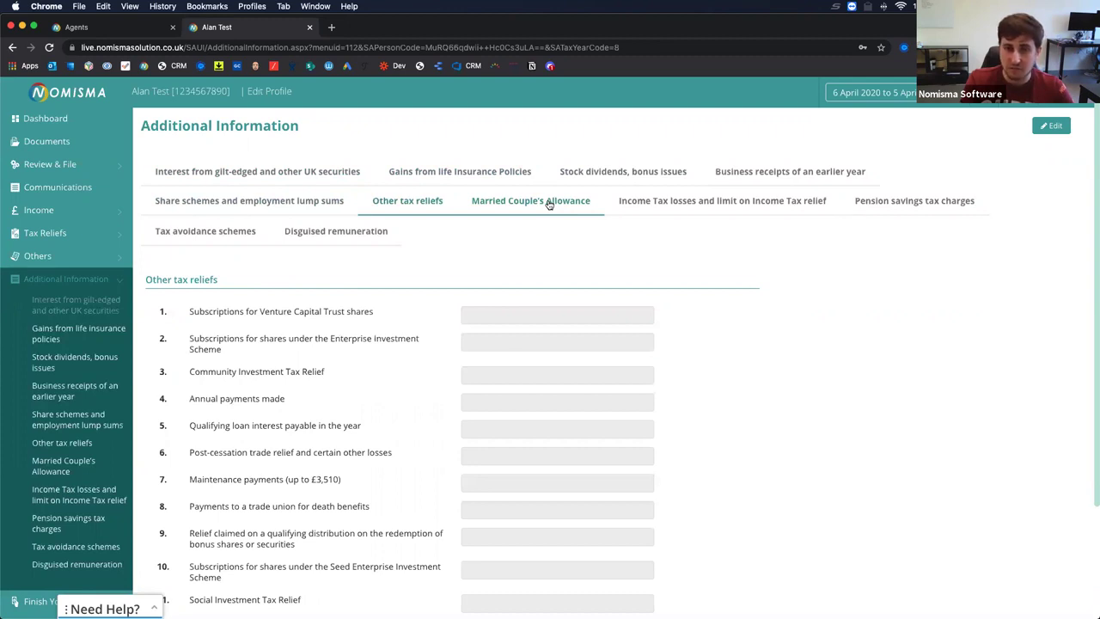
Review Married Couple's Allowance, losses, pension charges, tax avoidance and disguised remuneration, then Finish Your Tax Return.
click(549, 202)
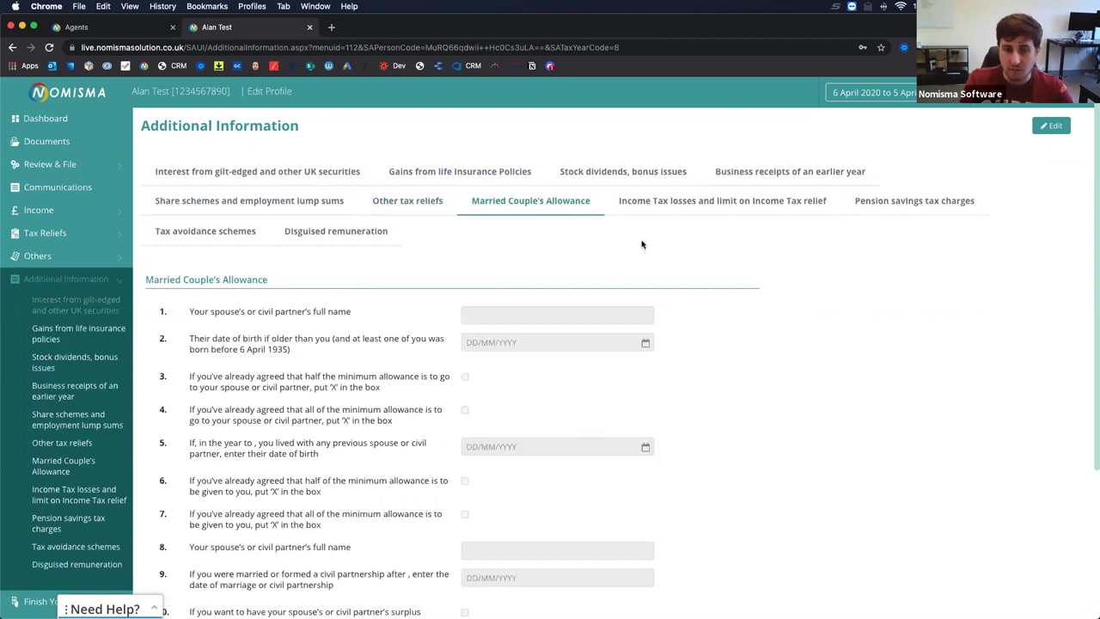
click(711, 206)
click(945, 202)
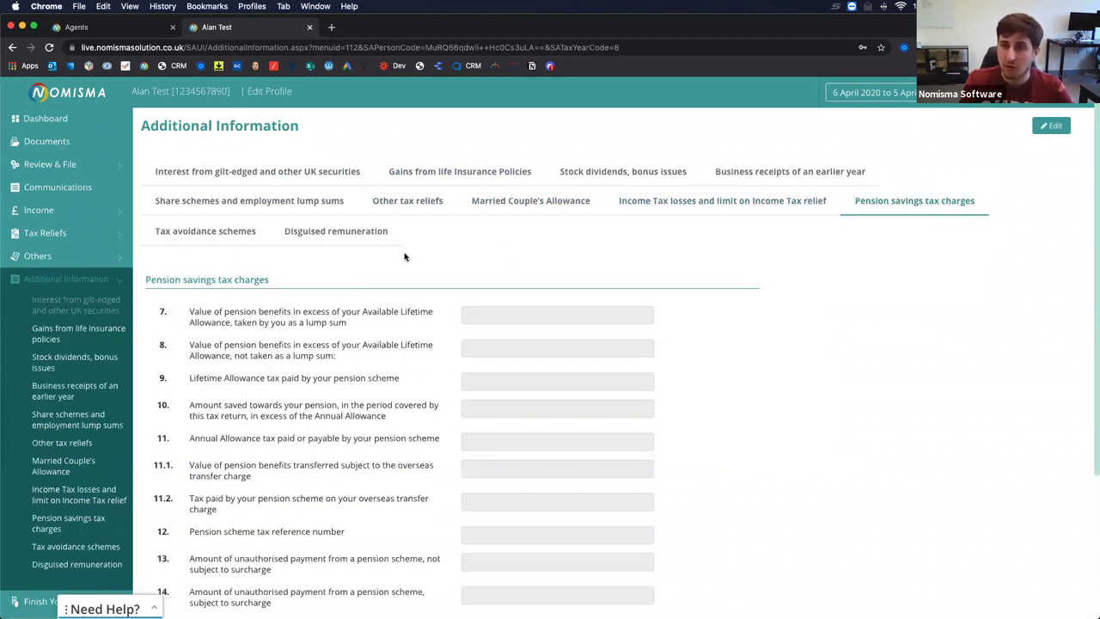
click(191, 230)
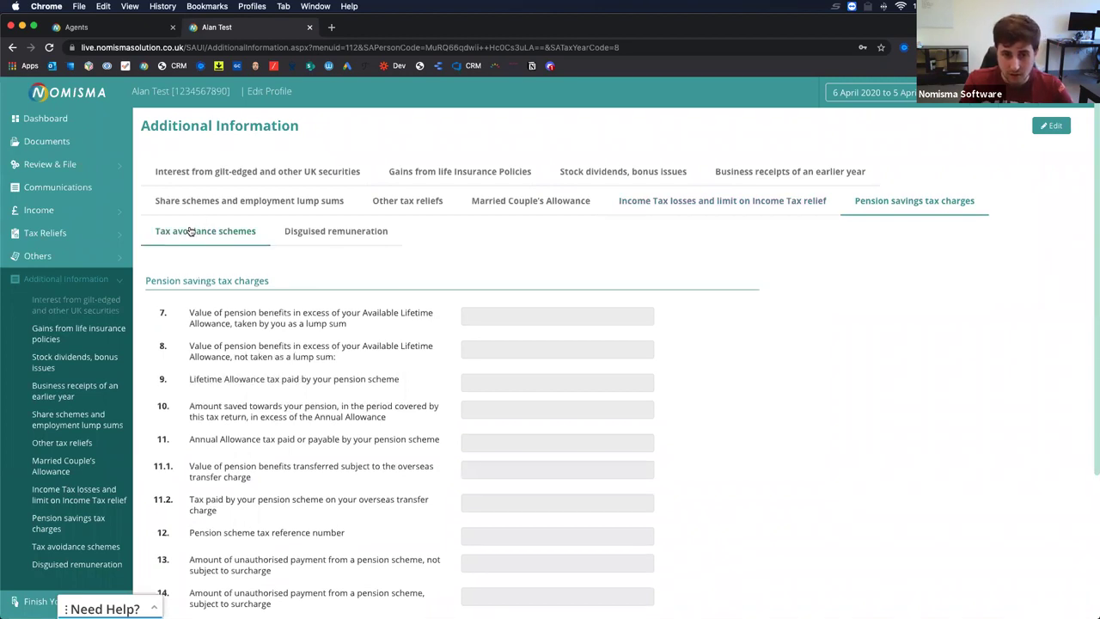
click(297, 231)
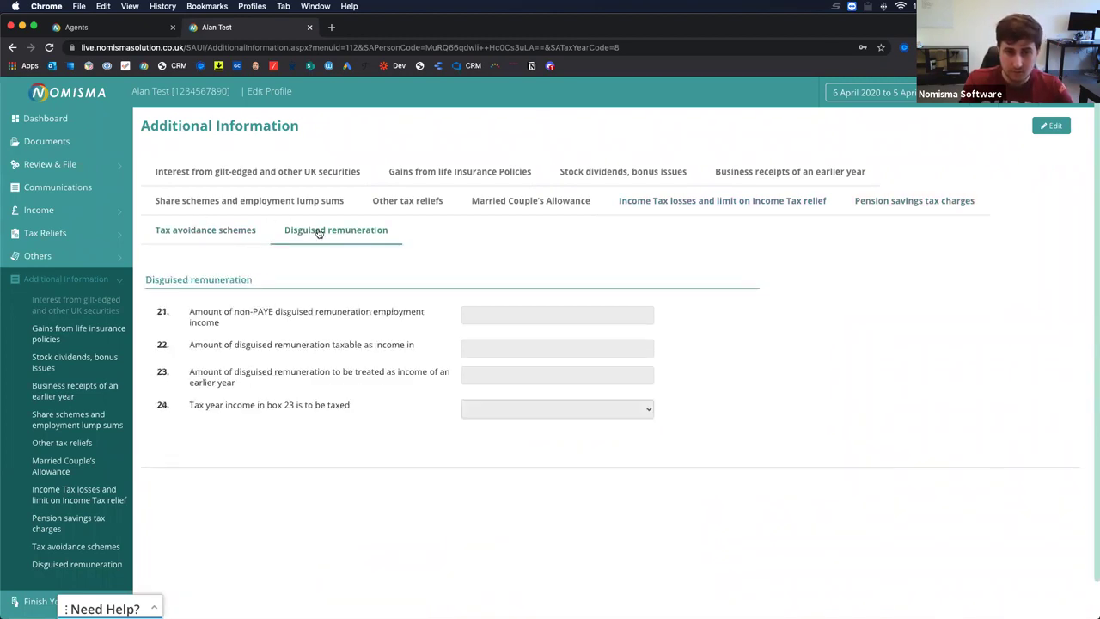
scroll(69, 481, down, 1)
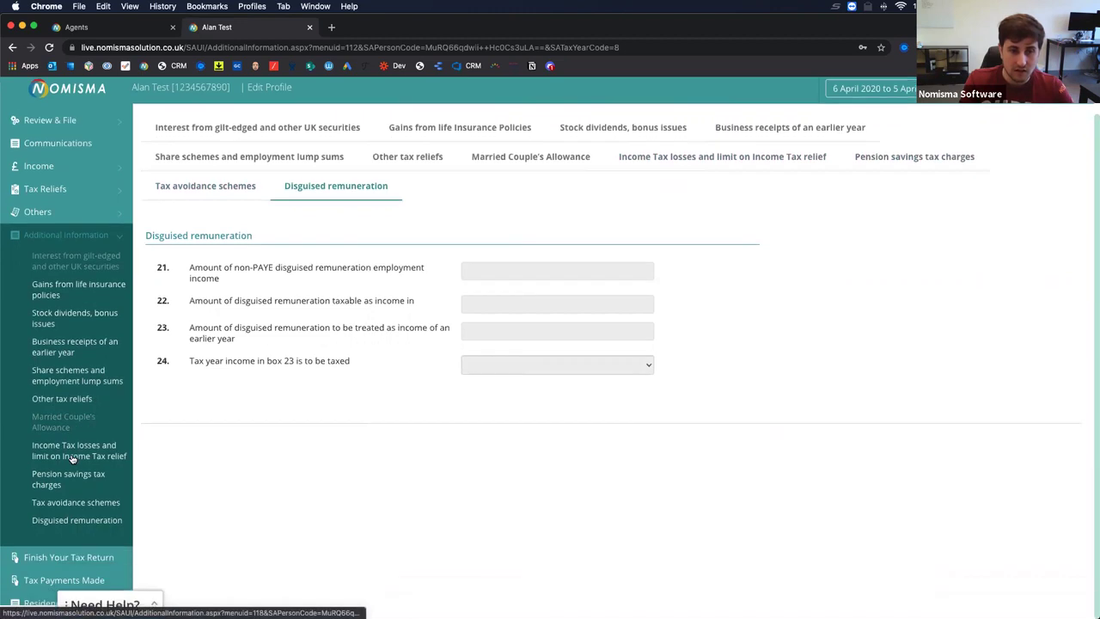
click(39, 560)
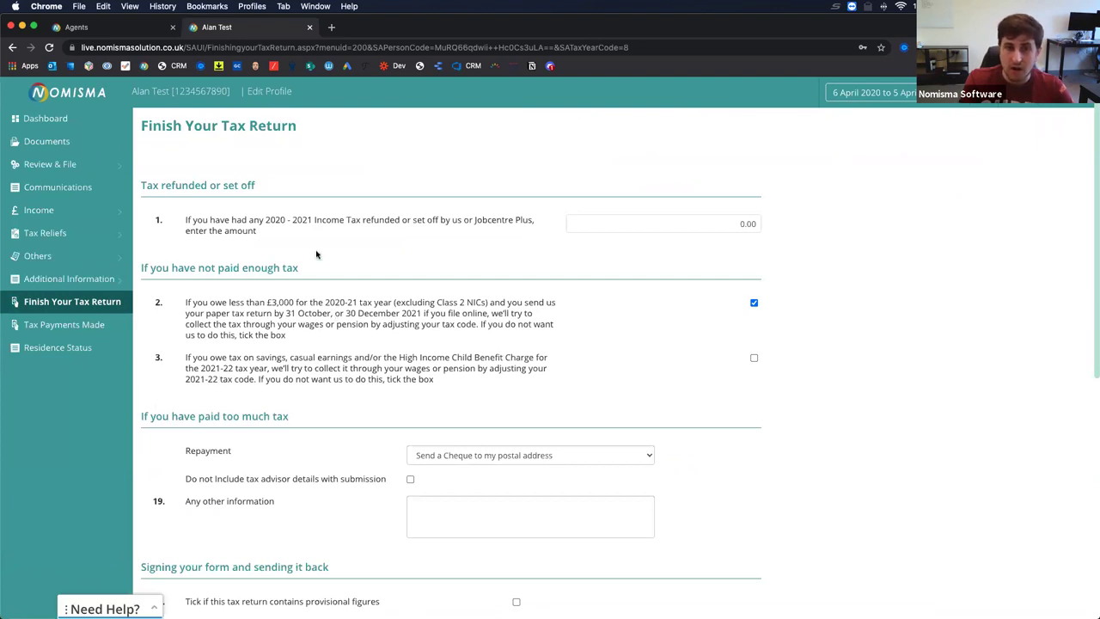
scroll(451, 393, down, 1)
scroll(450, 393, down, 3)
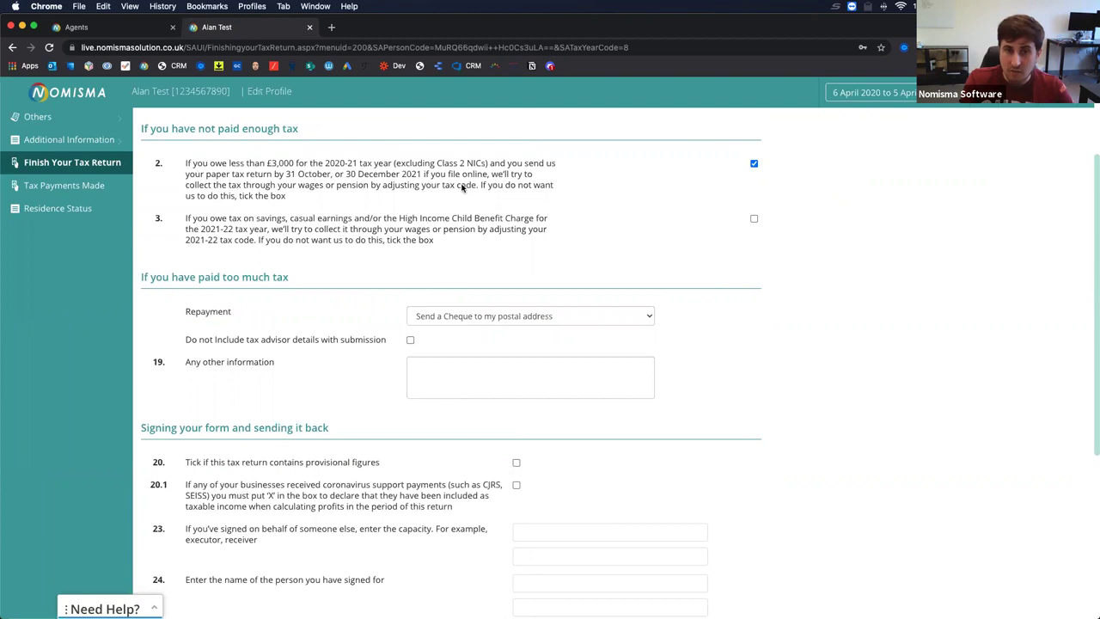
scroll(372, 372, down, 1)
scroll(372, 372, down, 3)
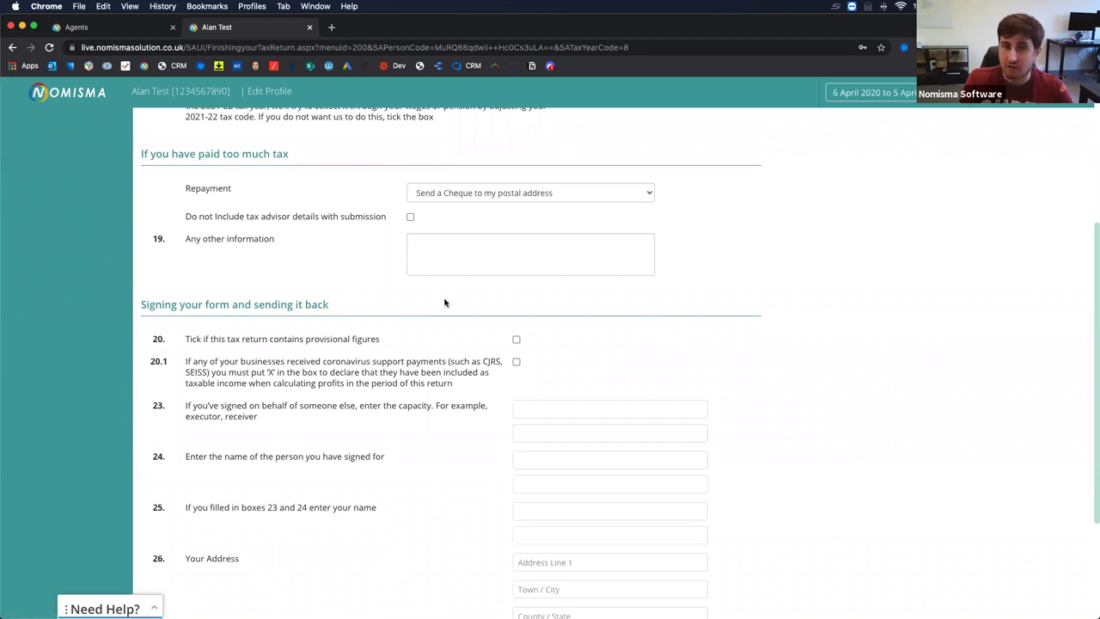
scroll(444, 302, down, 4)
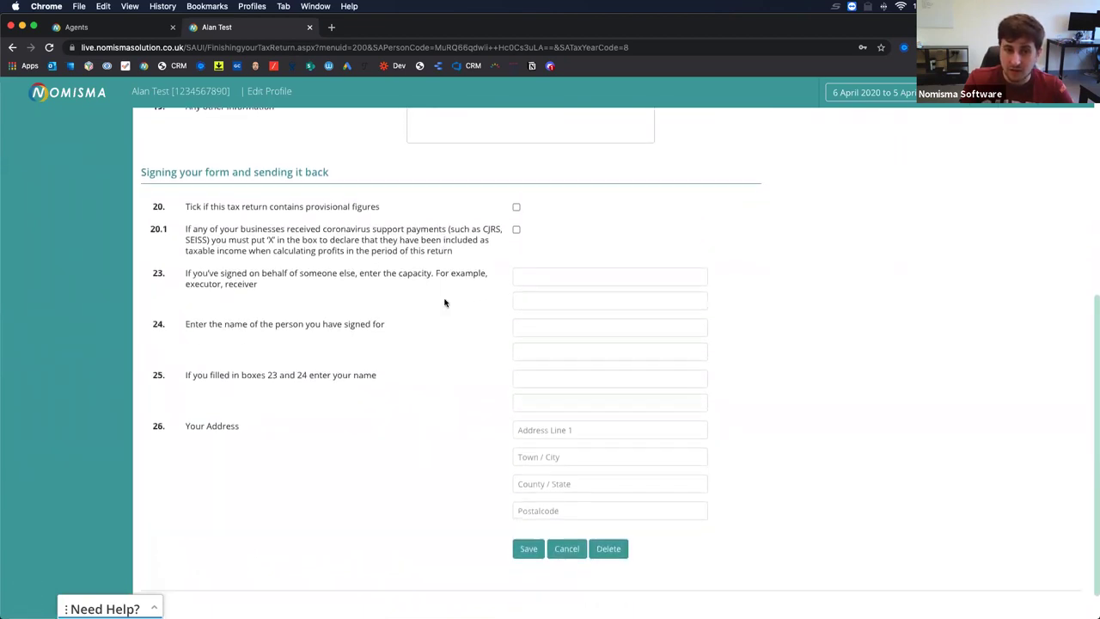
scroll(444, 302, down, 1)
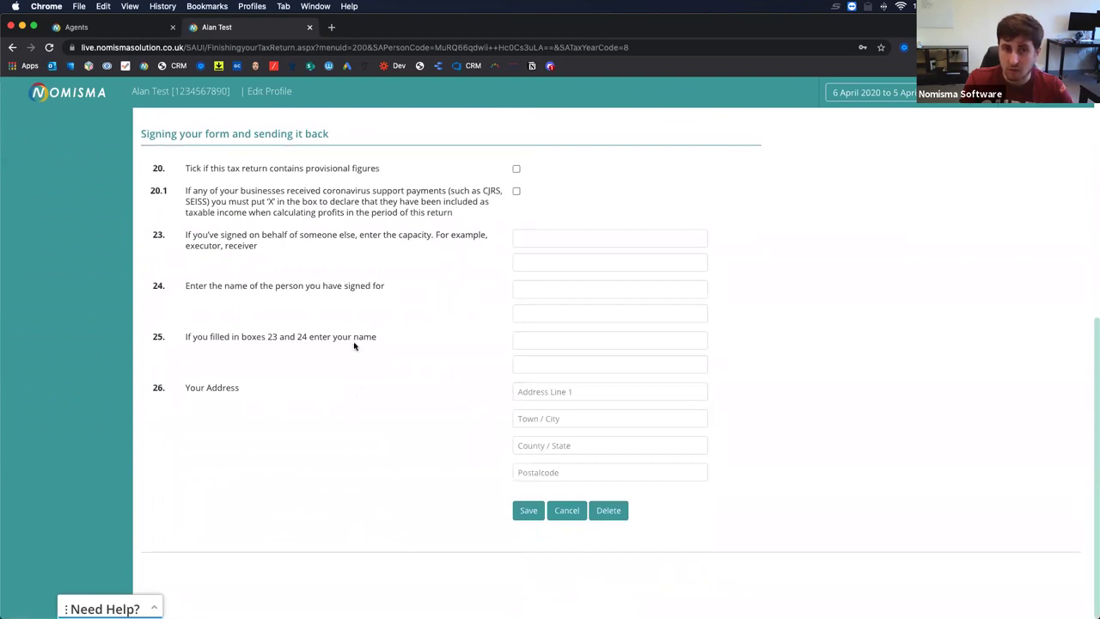
scroll(353, 346, up, 4)
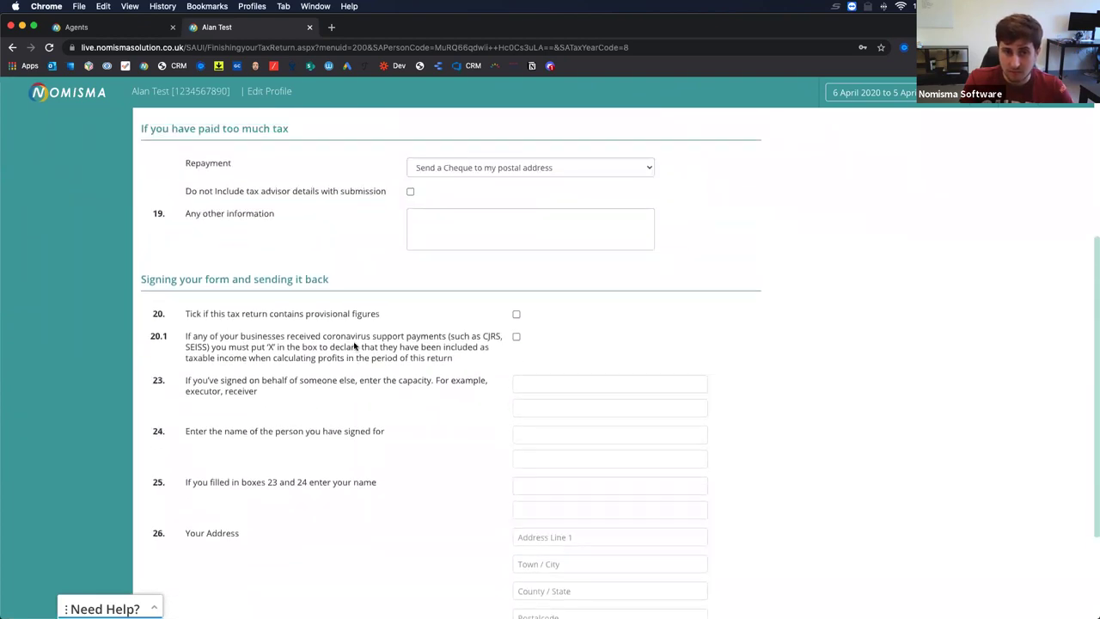
scroll(354, 345, up, 6)
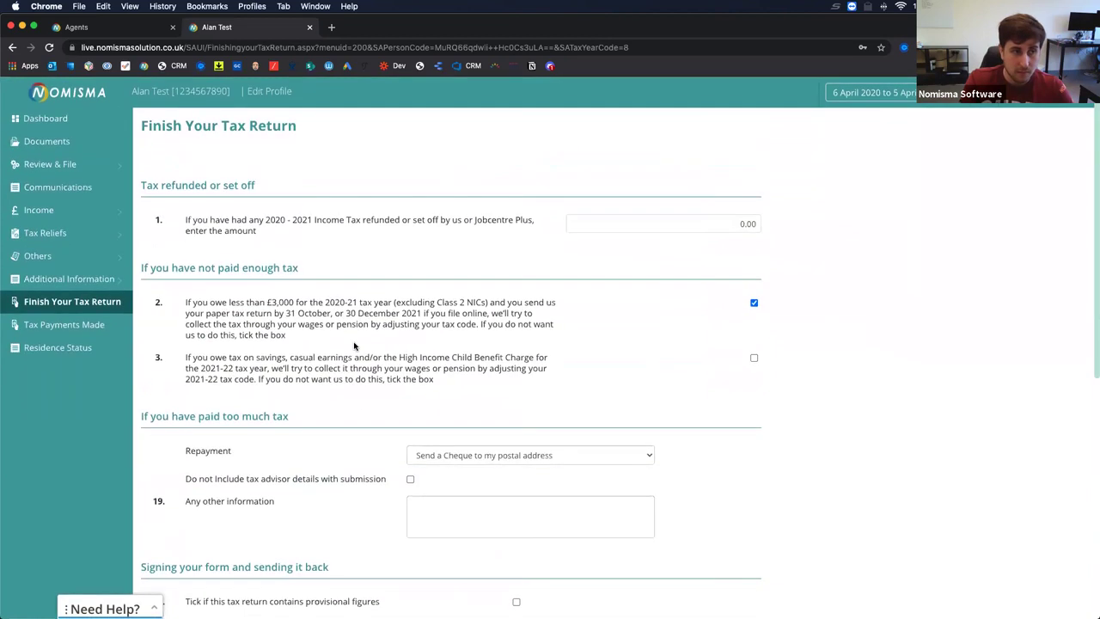
Open the Tax Payments Made page showing no payments and a £0.00 total.
click(95, 324)
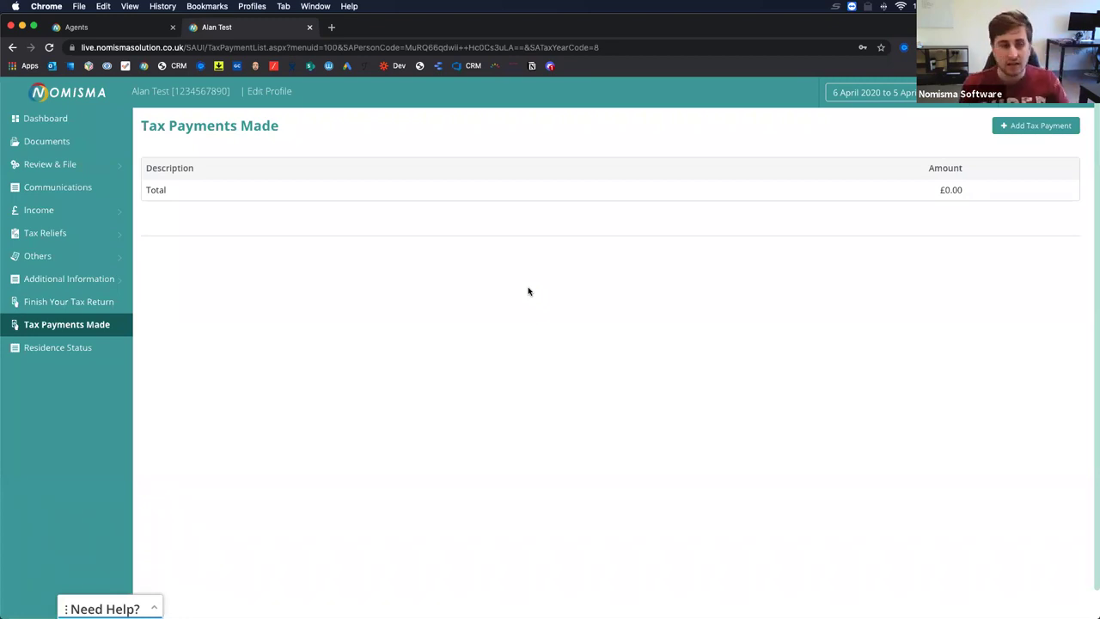
Open Residence and Remittance and read through the Residence status questions.
click(67, 355)
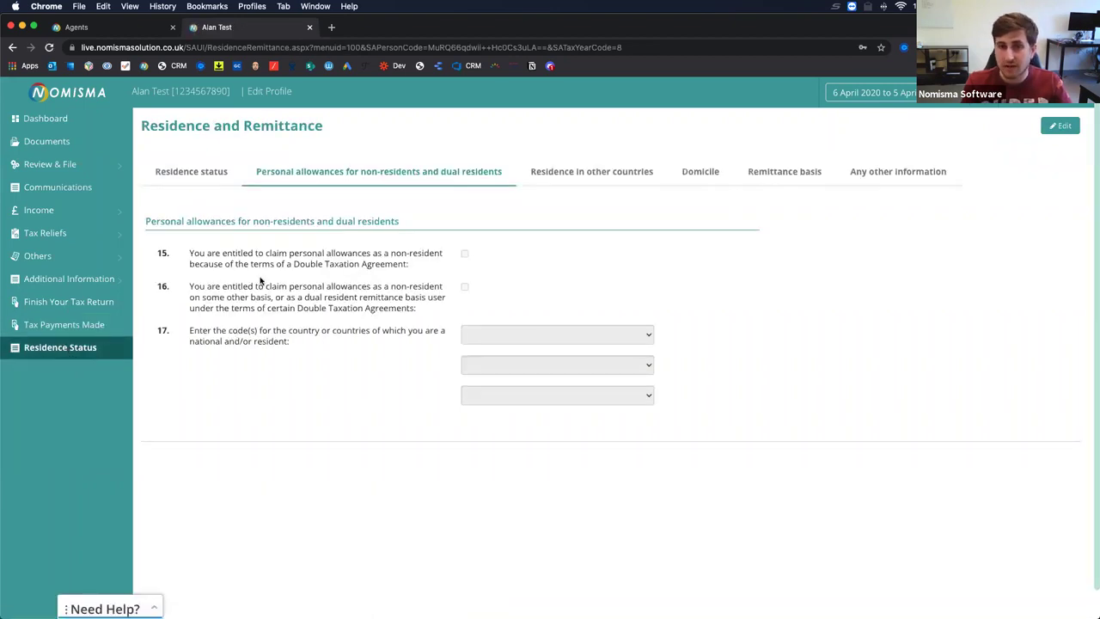
click(189, 174)
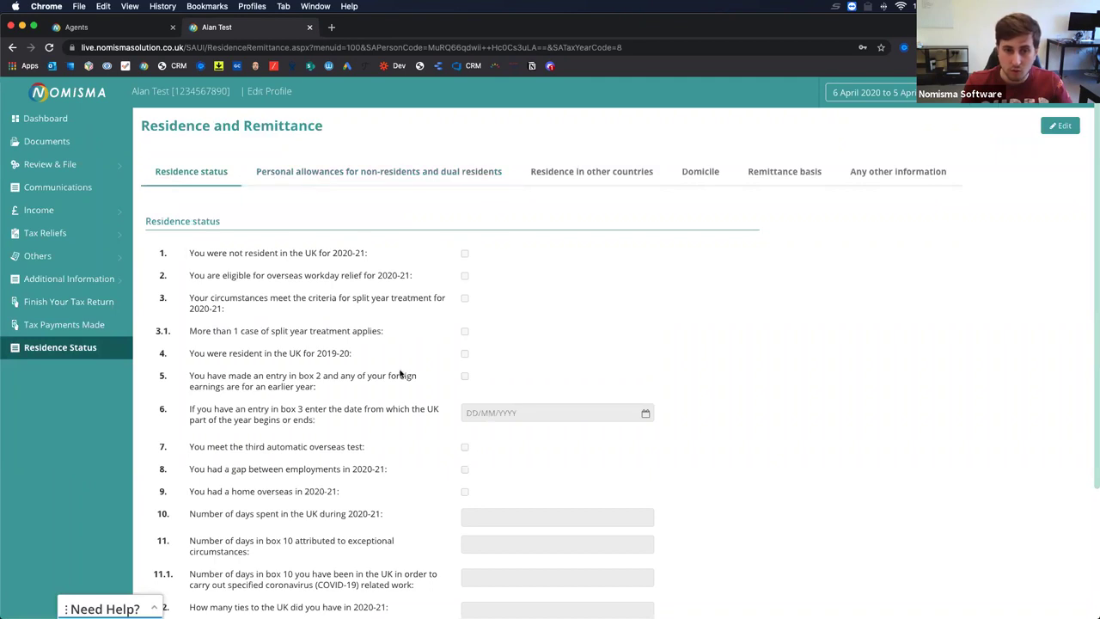
scroll(398, 422, down, 1)
scroll(398, 424, down, 3)
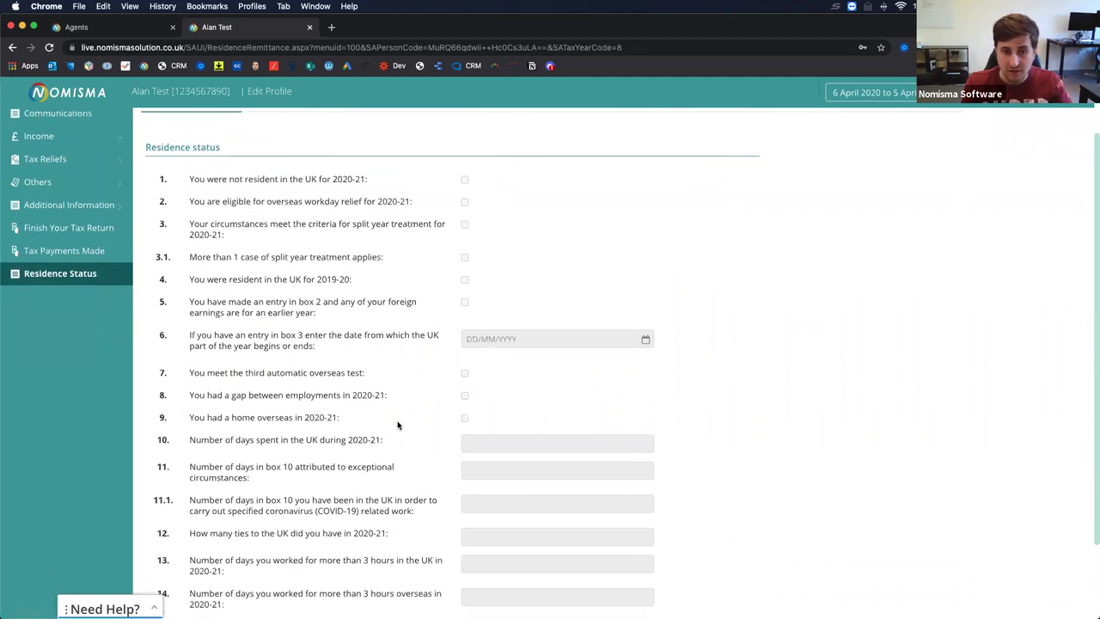
scroll(397, 416, up, 2)
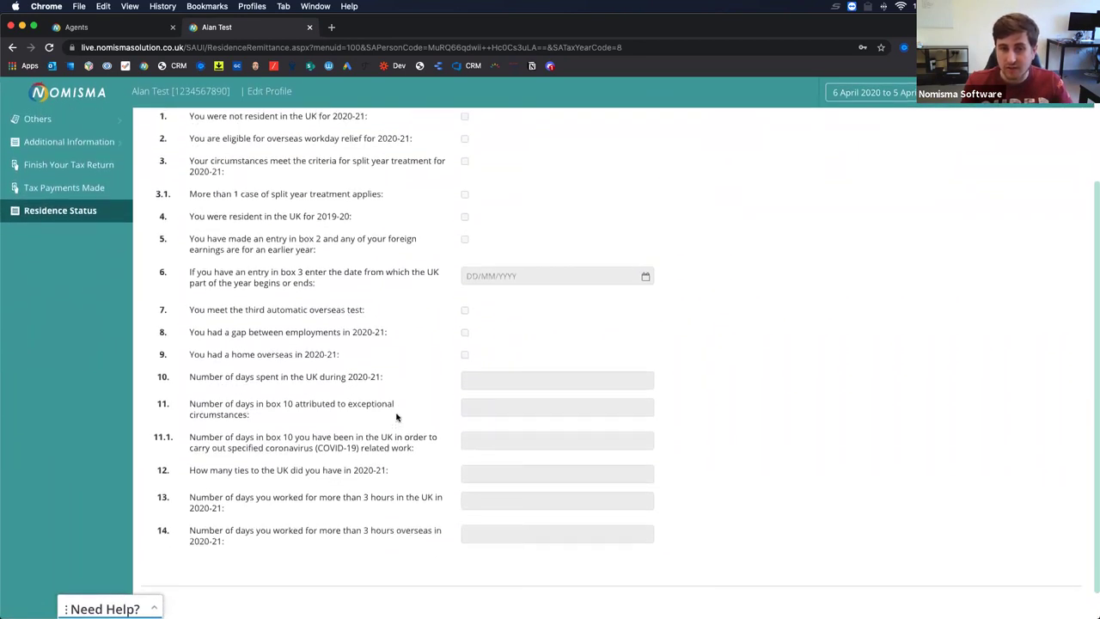
scroll(396, 417, up, 1)
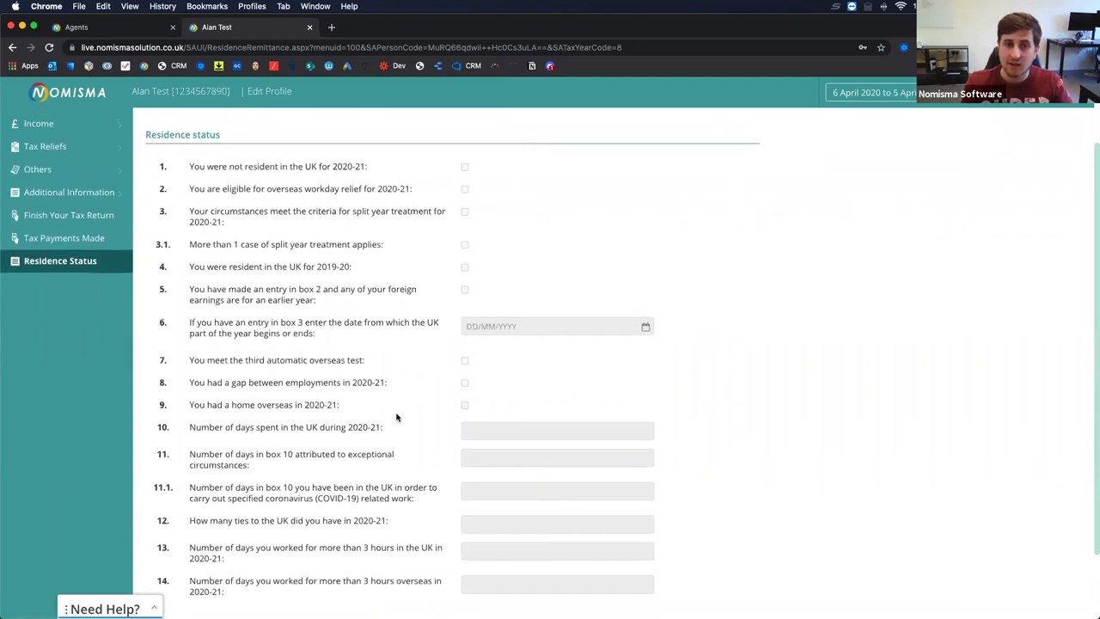
scroll(396, 417, down, 1)
scroll(396, 417, down, 1)
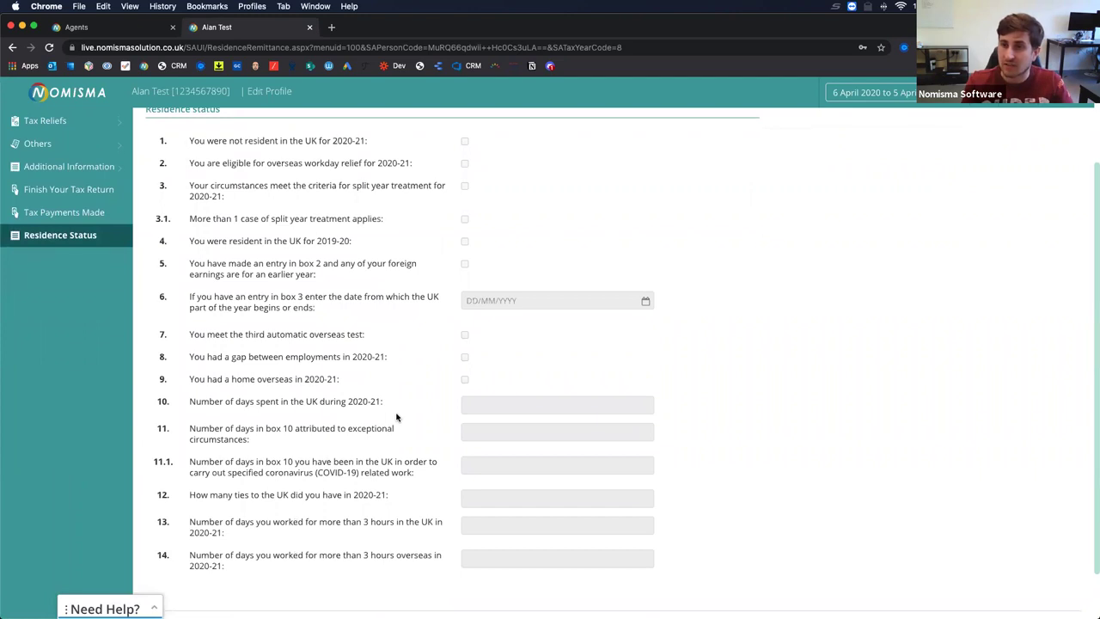
scroll(396, 417, up, 1)
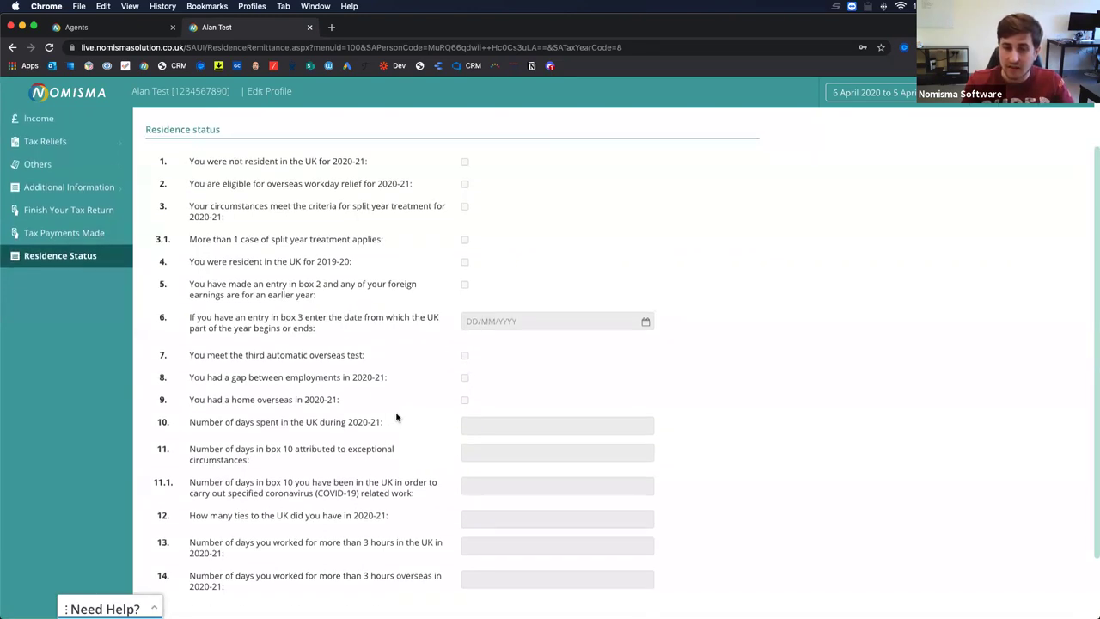
scroll(396, 418, up, 4)
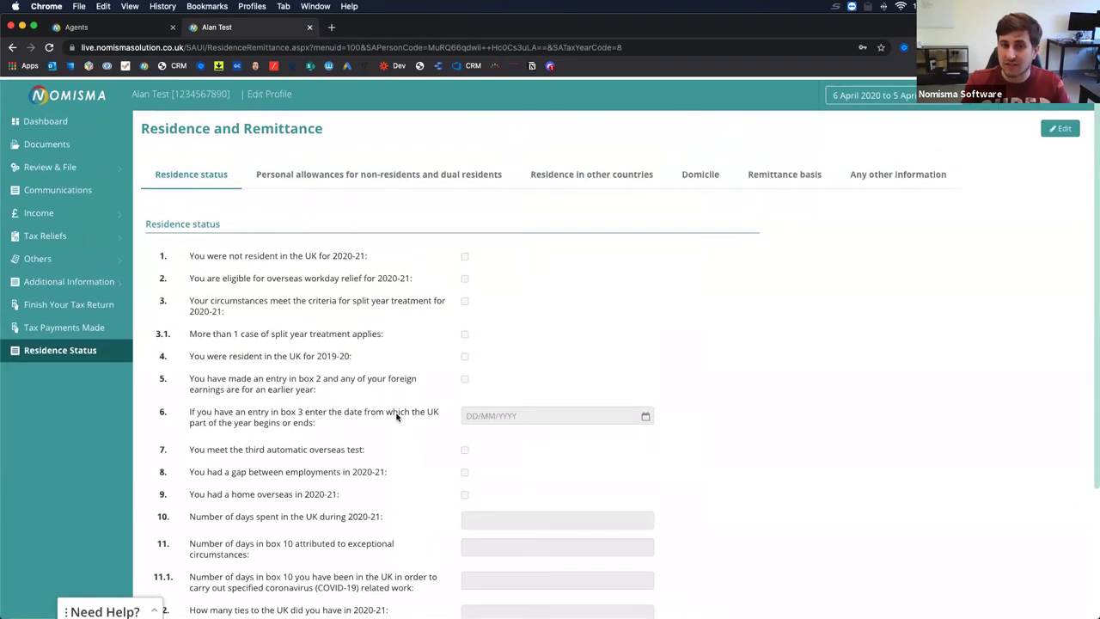
Review non-resident allowances, residence in other countries, domicile, remittance basis and Any other information sections.
click(371, 175)
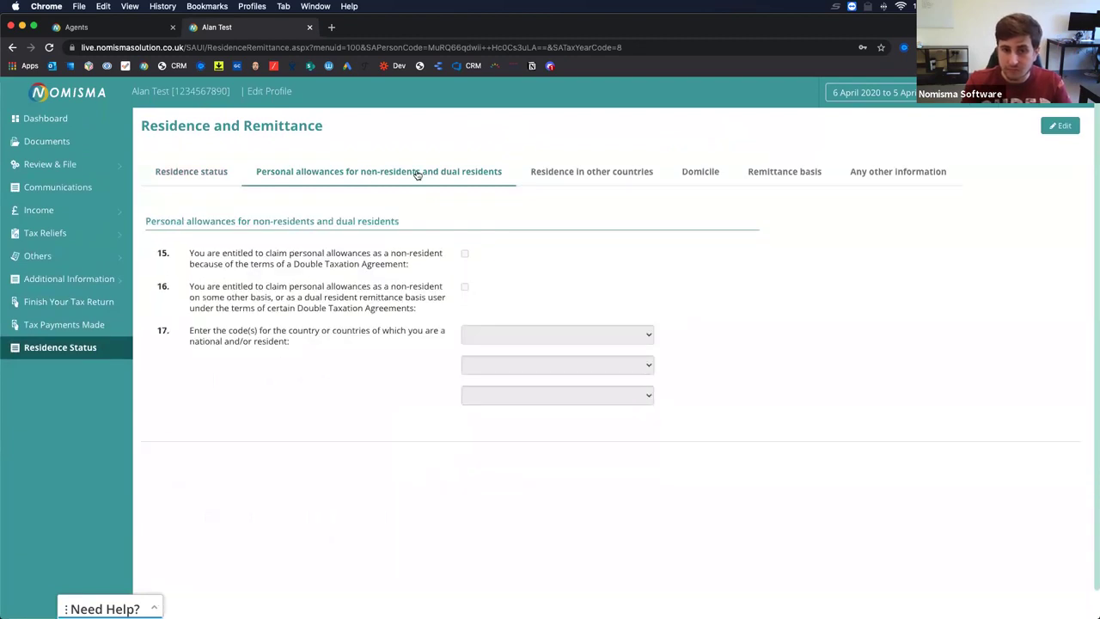
click(578, 171)
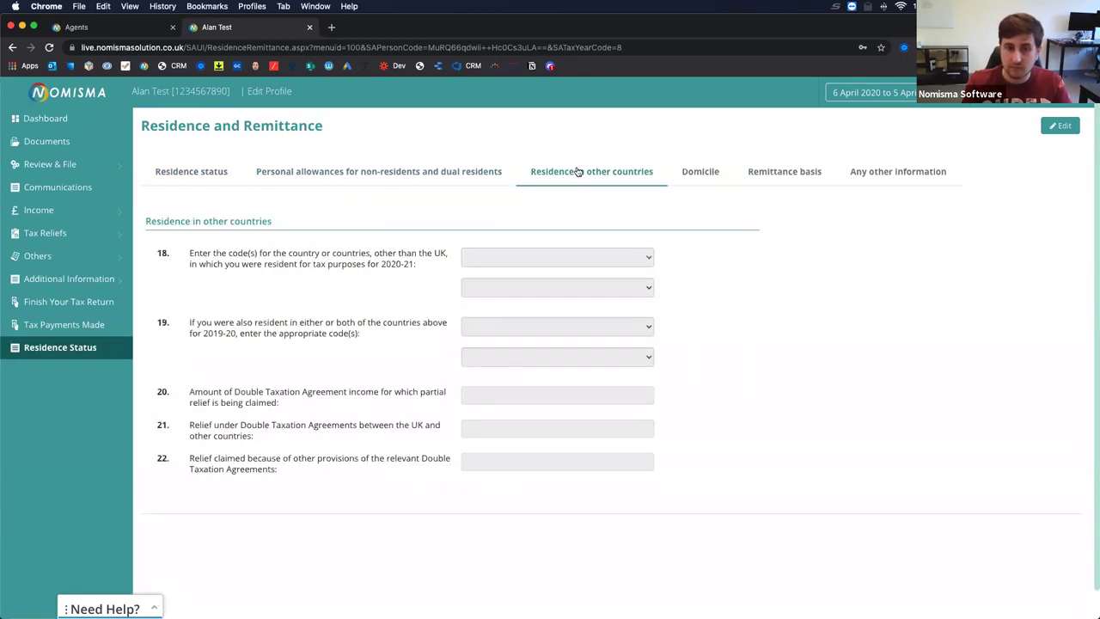
click(706, 175)
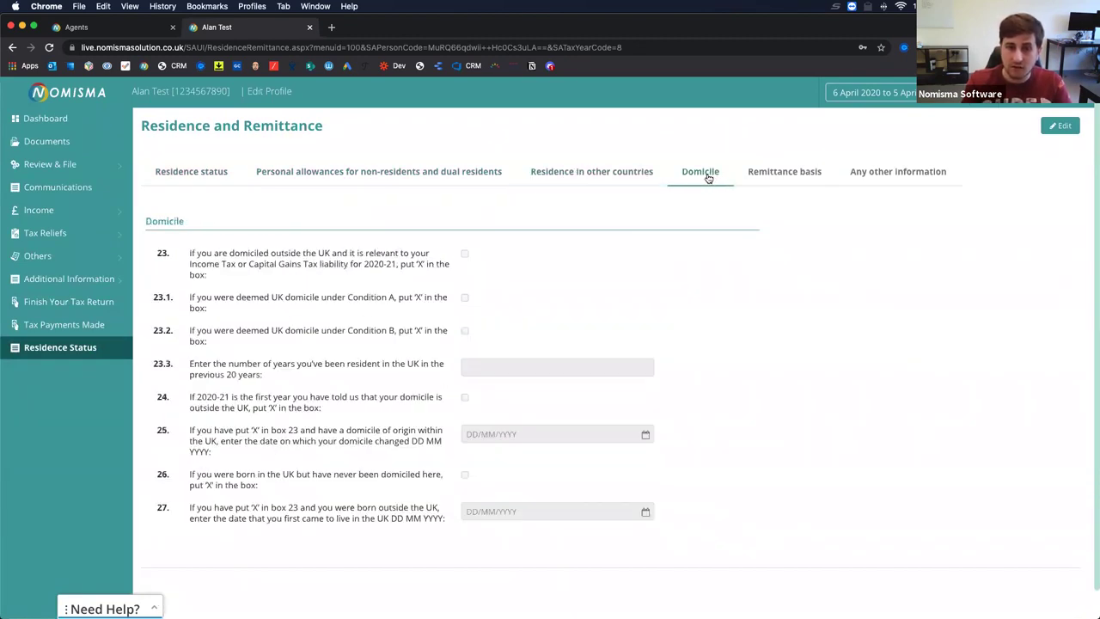
click(796, 177)
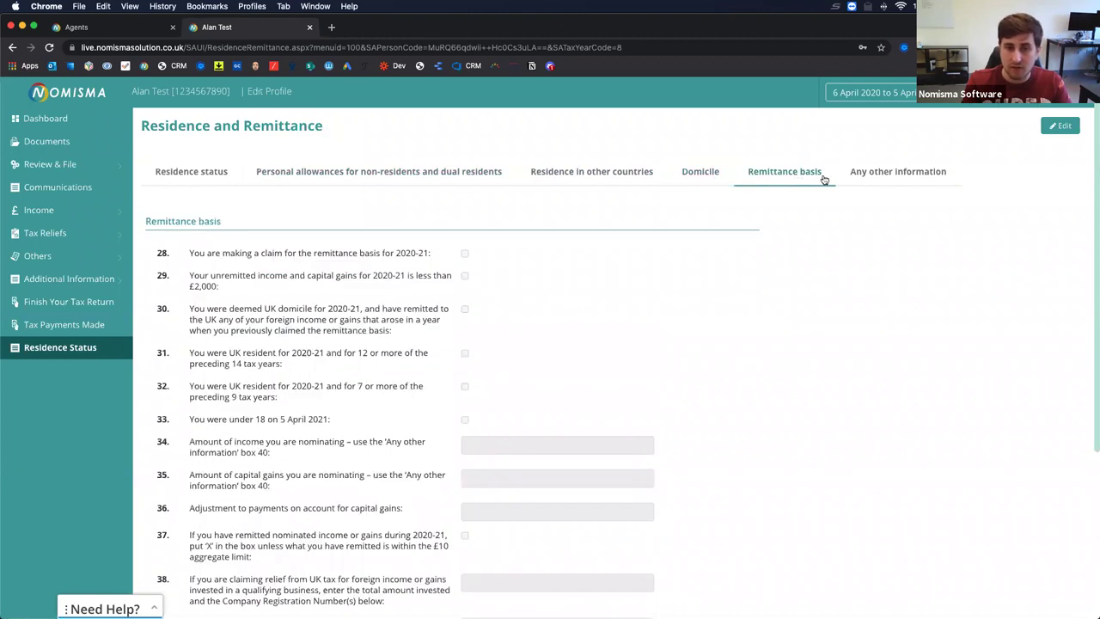
click(865, 177)
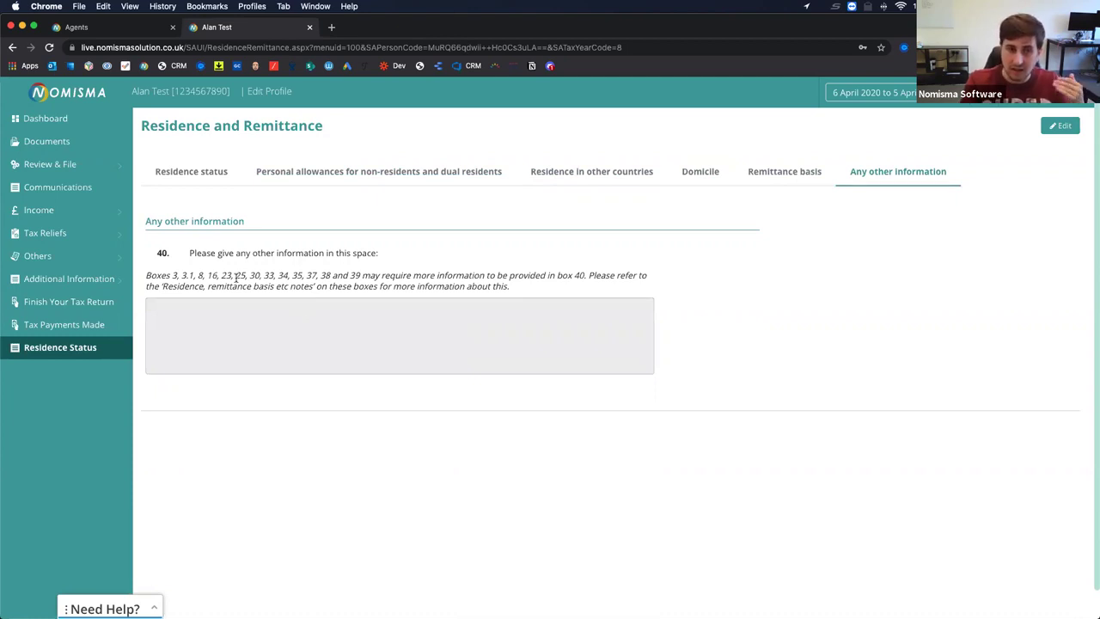
click(84, 169)
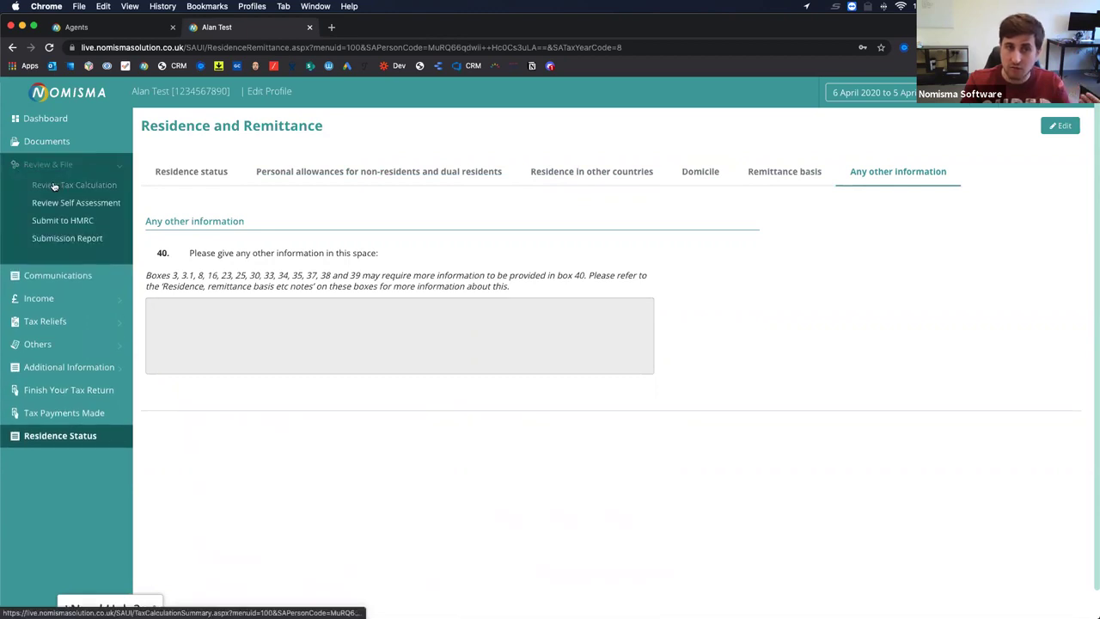
Check the tax calculation's UK dividends, £1,500.00 foreign dividend and £250,000.00 employment pay, then open Review Self Assessment.
click(63, 185)
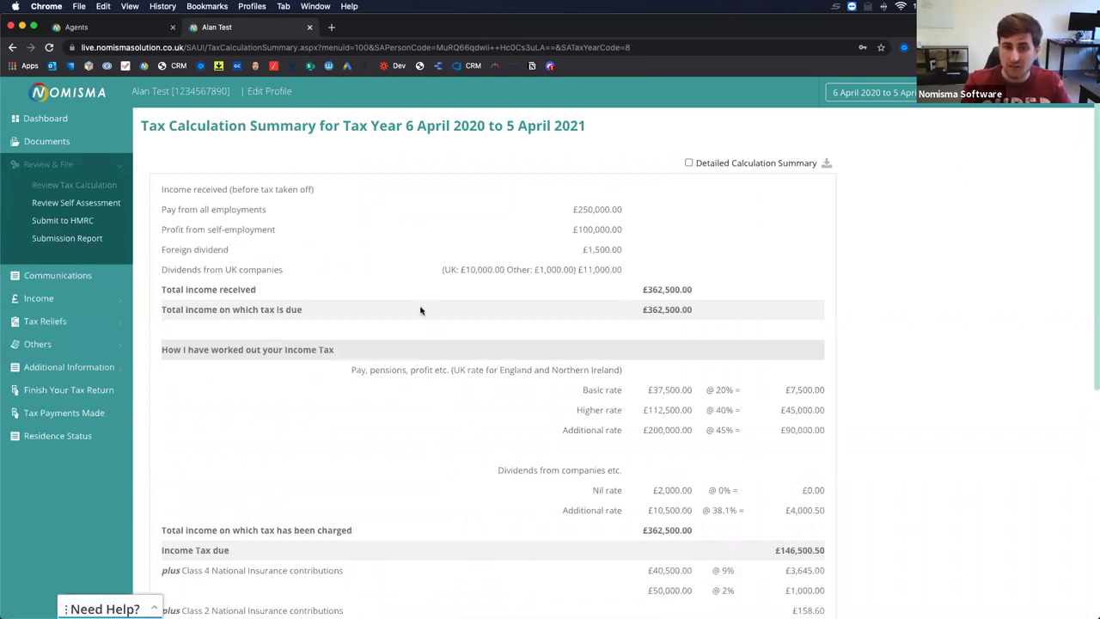
drag(181, 269, 193, 247)
click(535, 304)
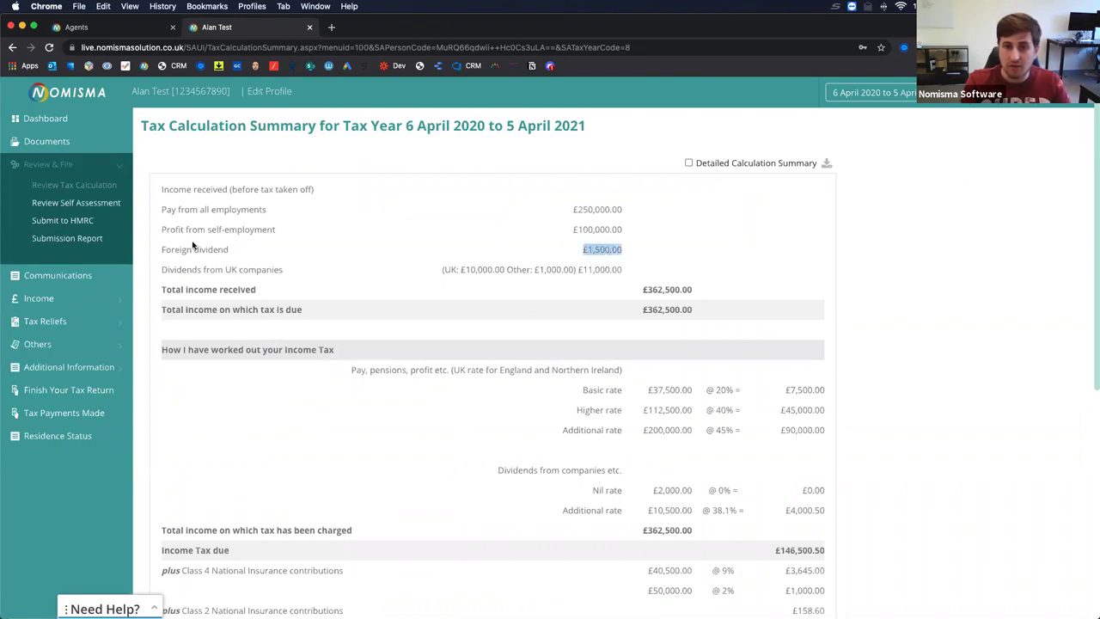
mouse_move(609, 226)
mouse_down()
mouse_move(161, 229)
mouse_move(187, 227)
mouse_move(170, 209)
mouse_move(609, 207)
mouse_up()
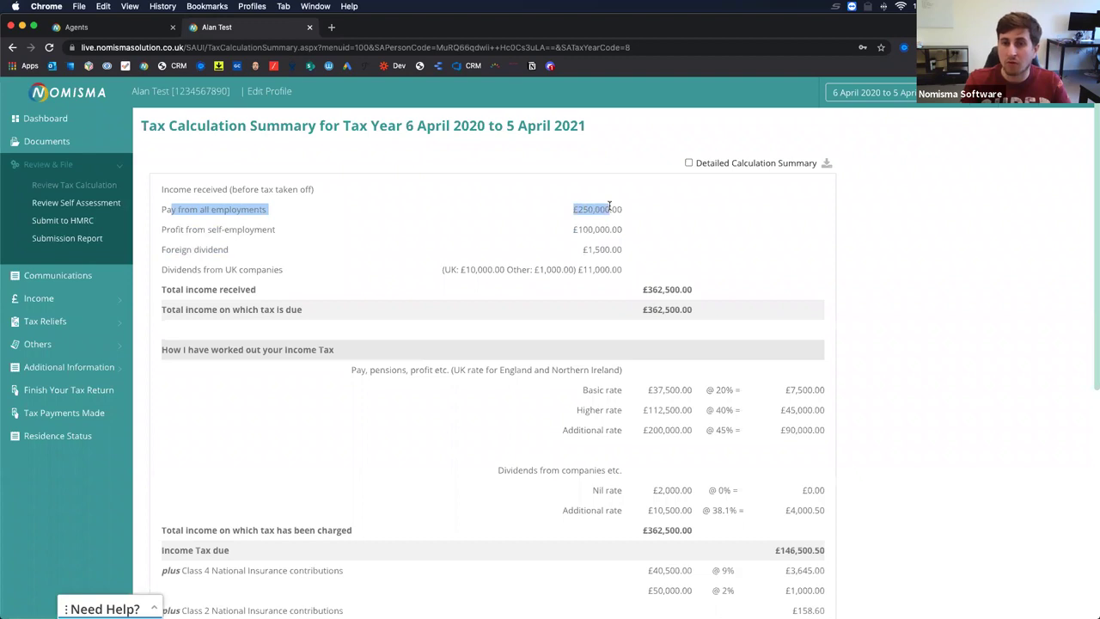
scroll(568, 332, down, 3)
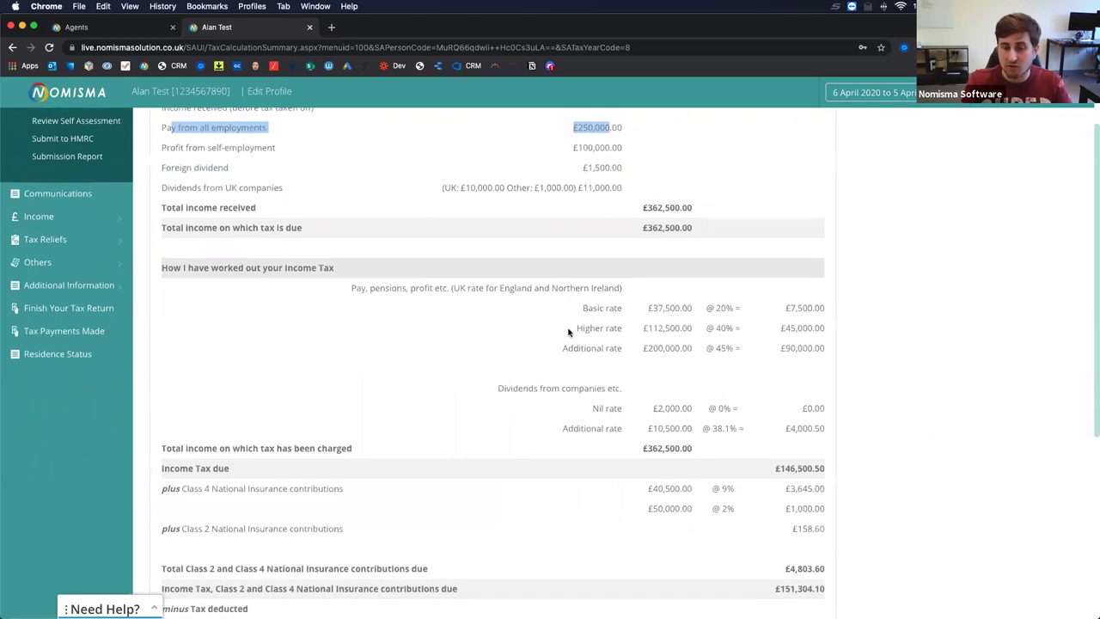
scroll(567, 332, down, 2)
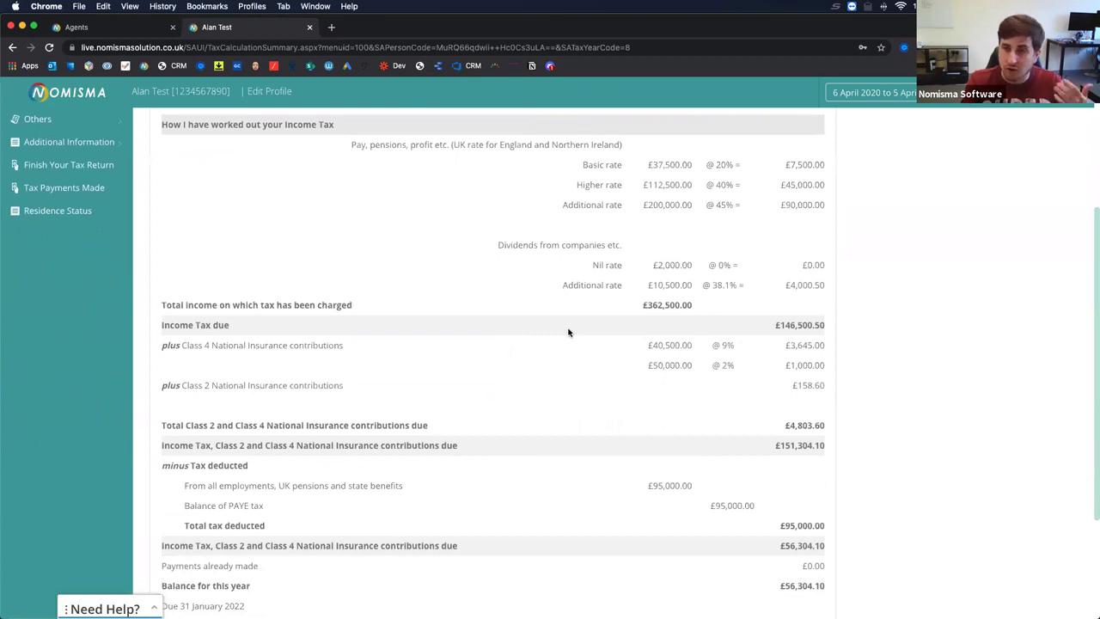
scroll(568, 332, down, 3)
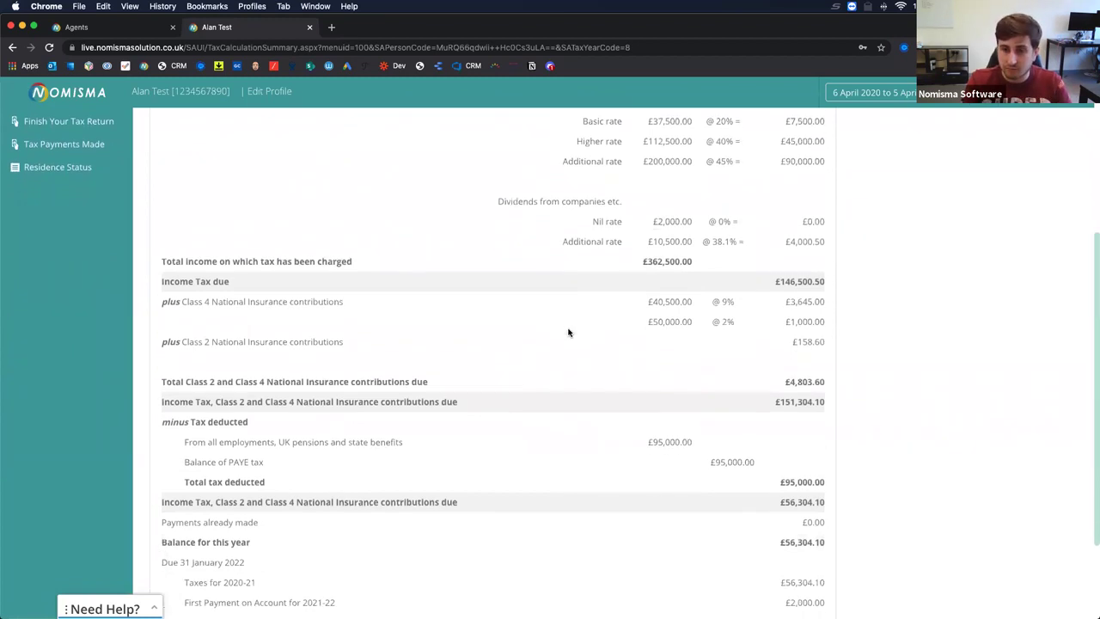
scroll(558, 319, up, 8)
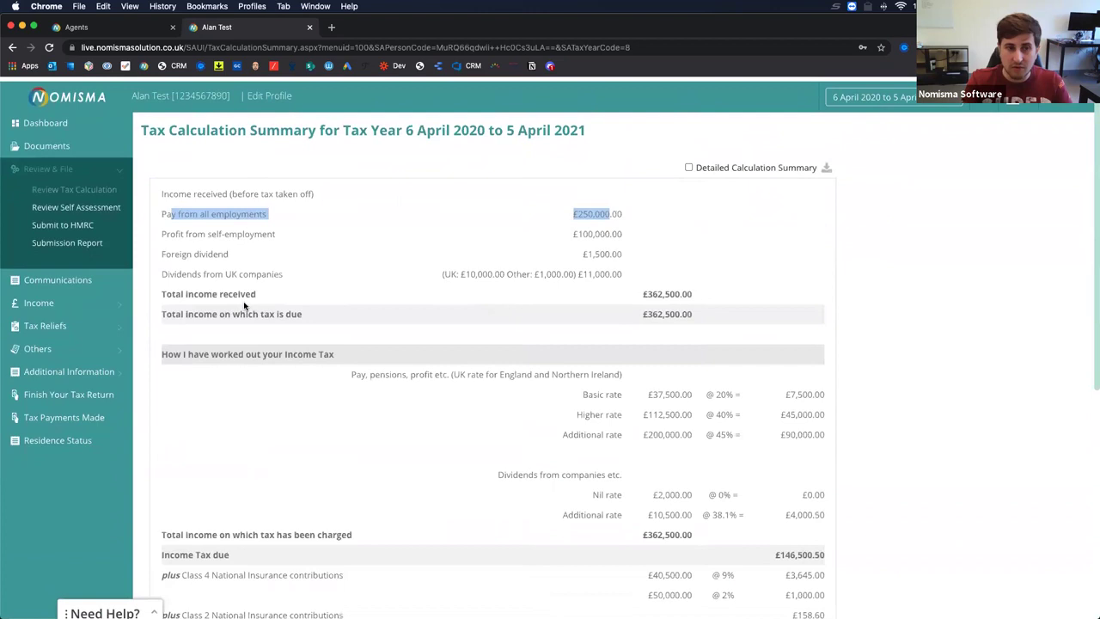
click(89, 206)
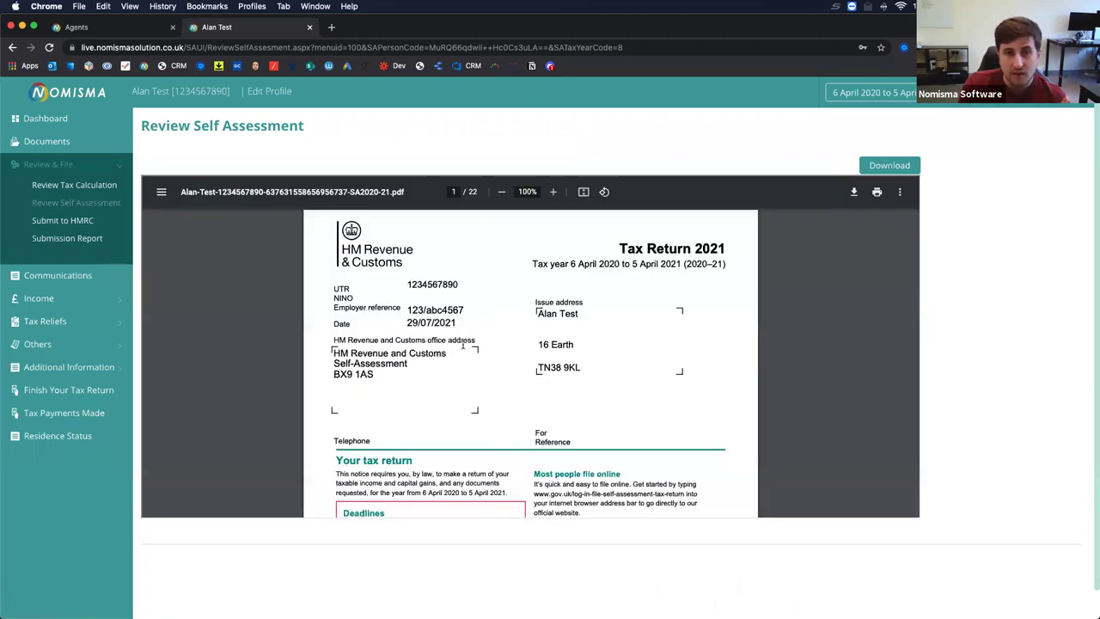
Scroll through the 22-page Tax Return 2021 PDF to the balance sheet, then go to Submit to HMRC.
scroll(462, 344, down, 3)
scroll(462, 343, down, 8)
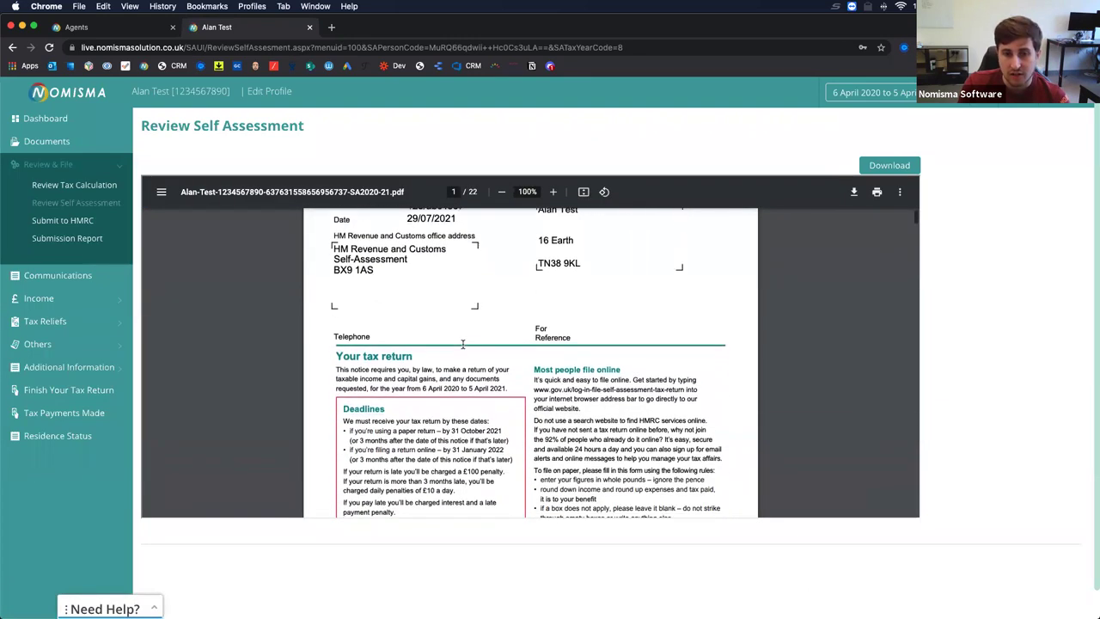
scroll(462, 343, down, 10)
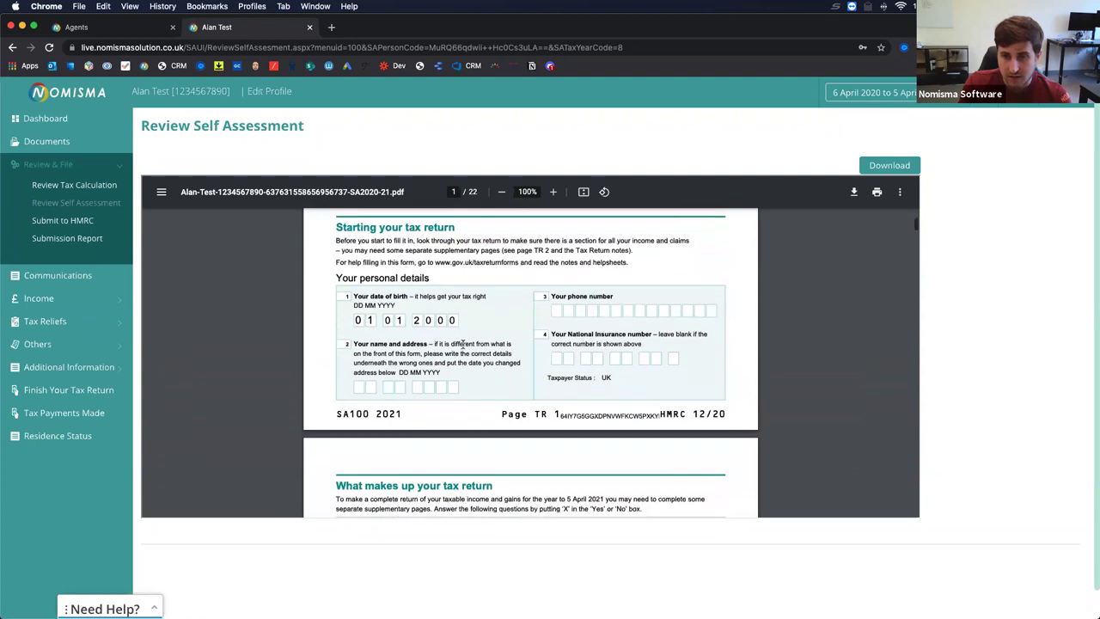
scroll(462, 343, down, 10)
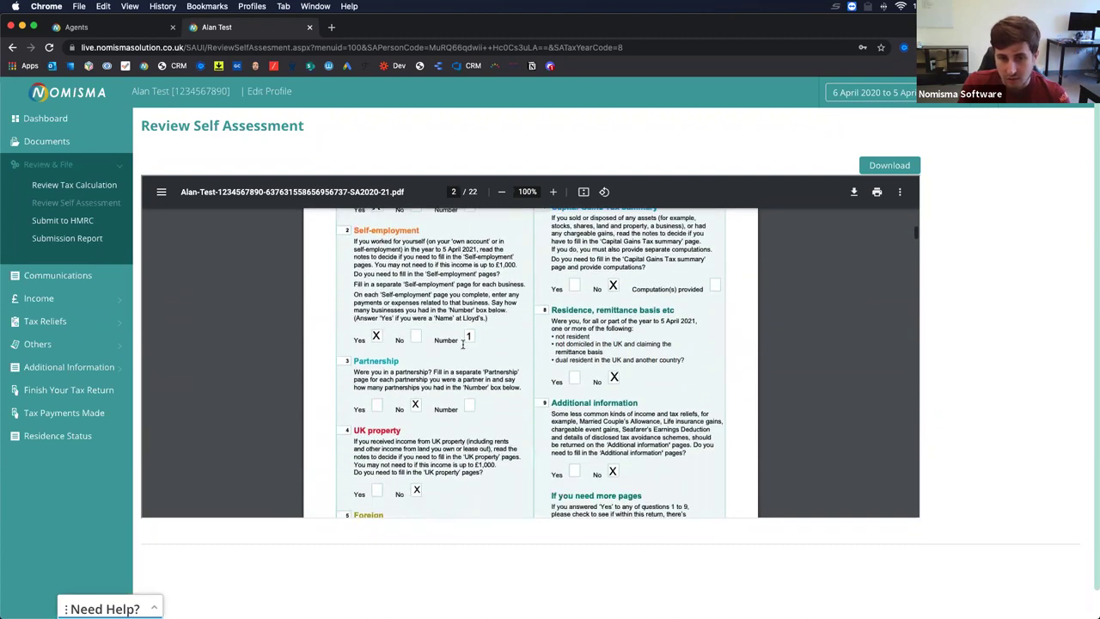
scroll(462, 343, down, 2)
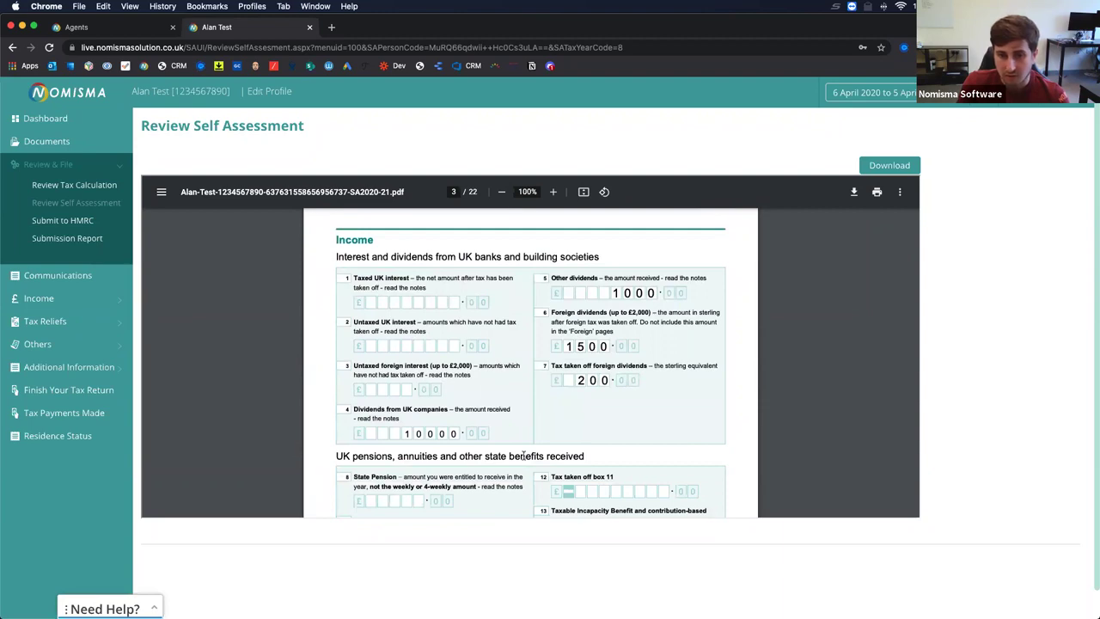
scroll(523, 455, down, 10)
scroll(523, 456, down, 15)
scroll(523, 455, down, 20)
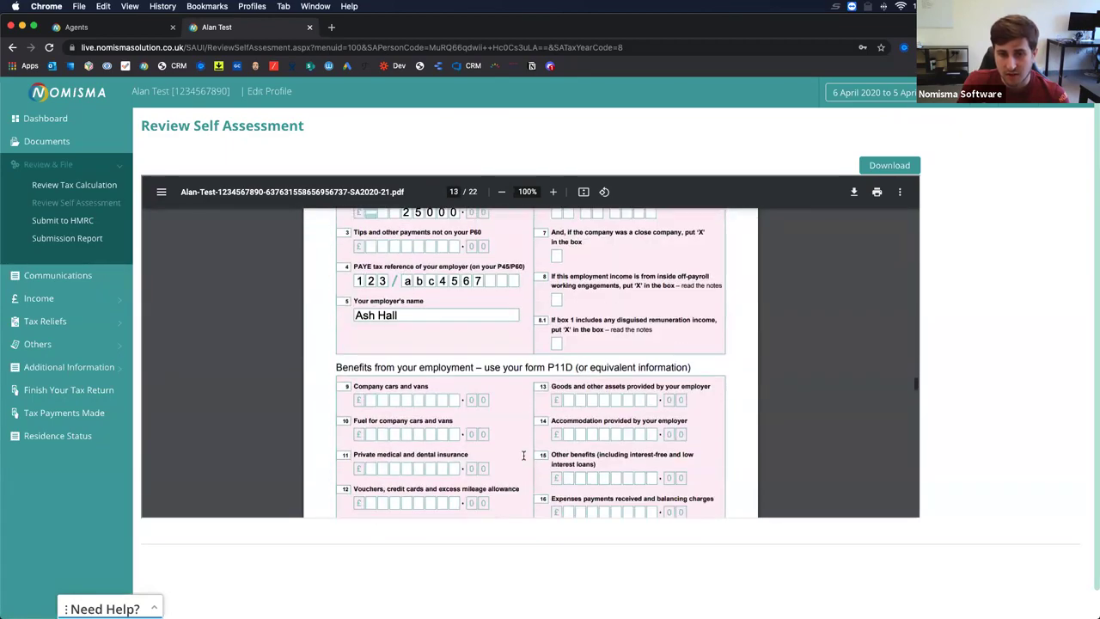
scroll(523, 455, down, 15)
scroll(523, 455, down, 15)
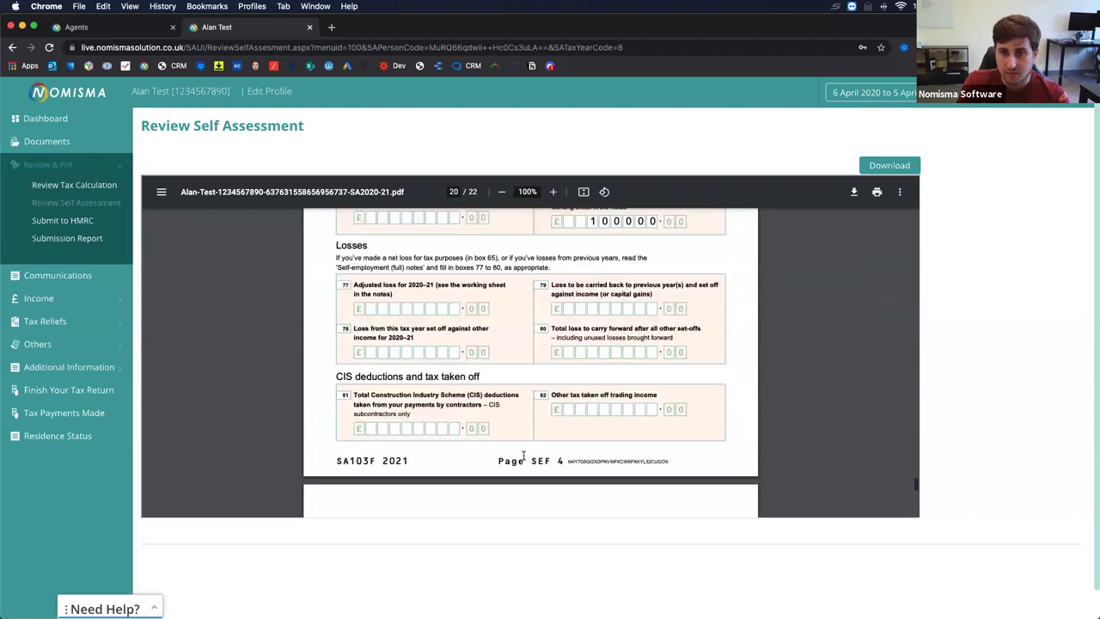
scroll(524, 456, down, 5)
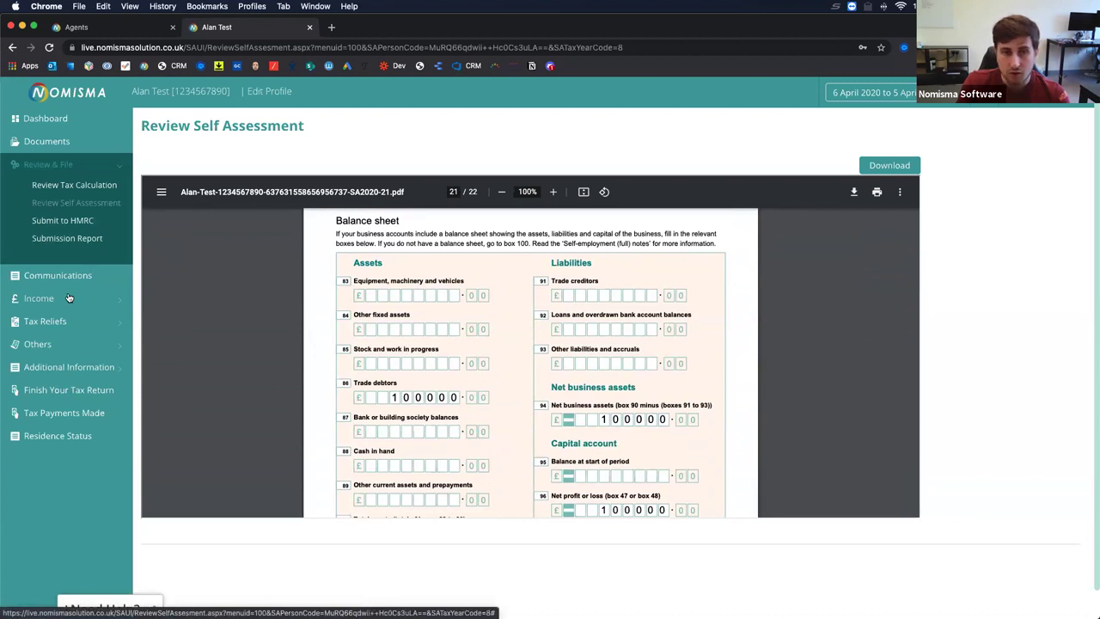
click(69, 220)
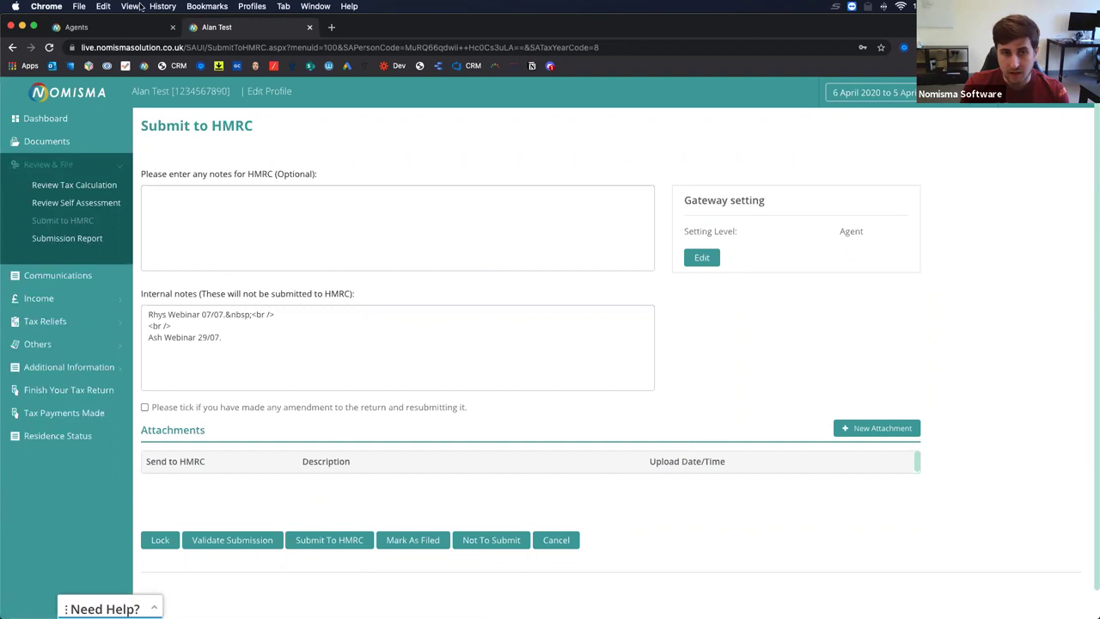
Look at the HMRC notes box, then view the empty Submission Report.
click(310, 217)
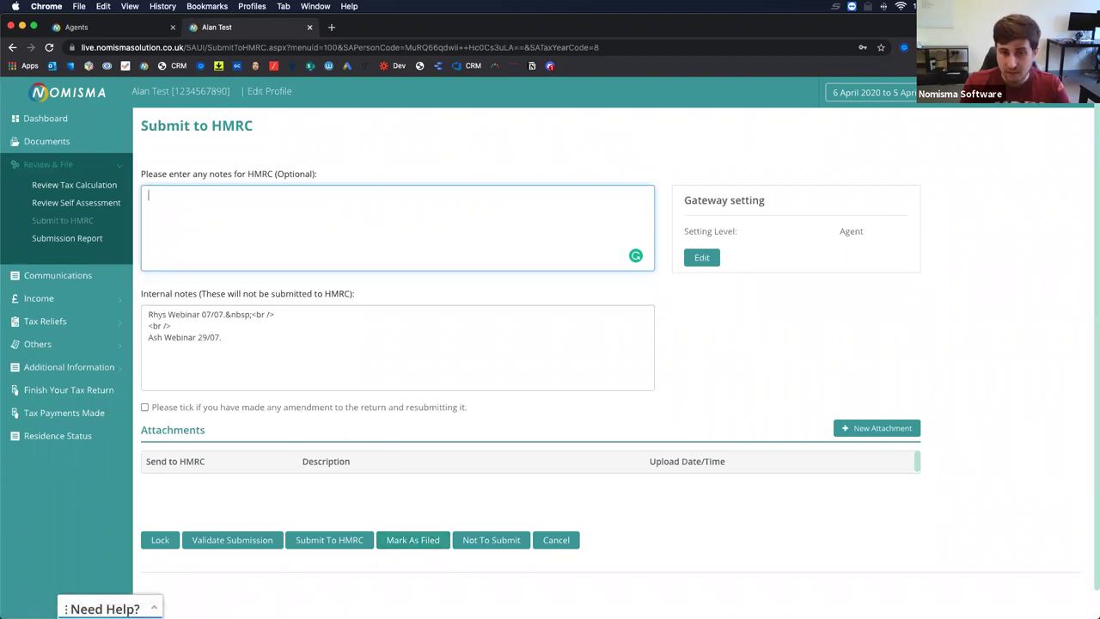
click(62, 238)
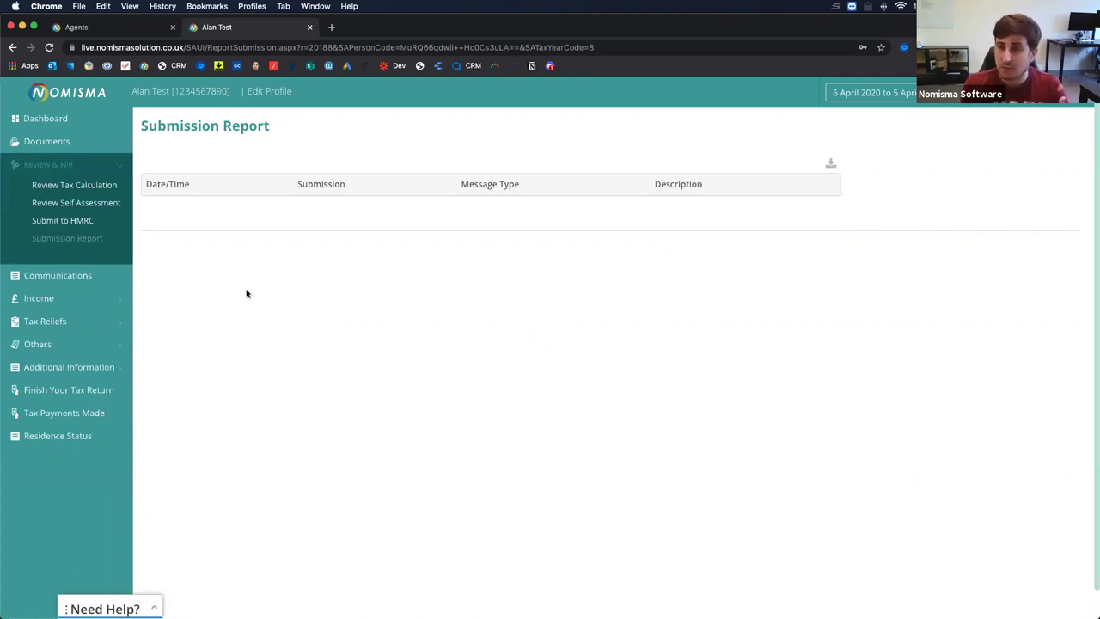
Open the client's email and SMS history and start a tax return documents email.
click(67, 275)
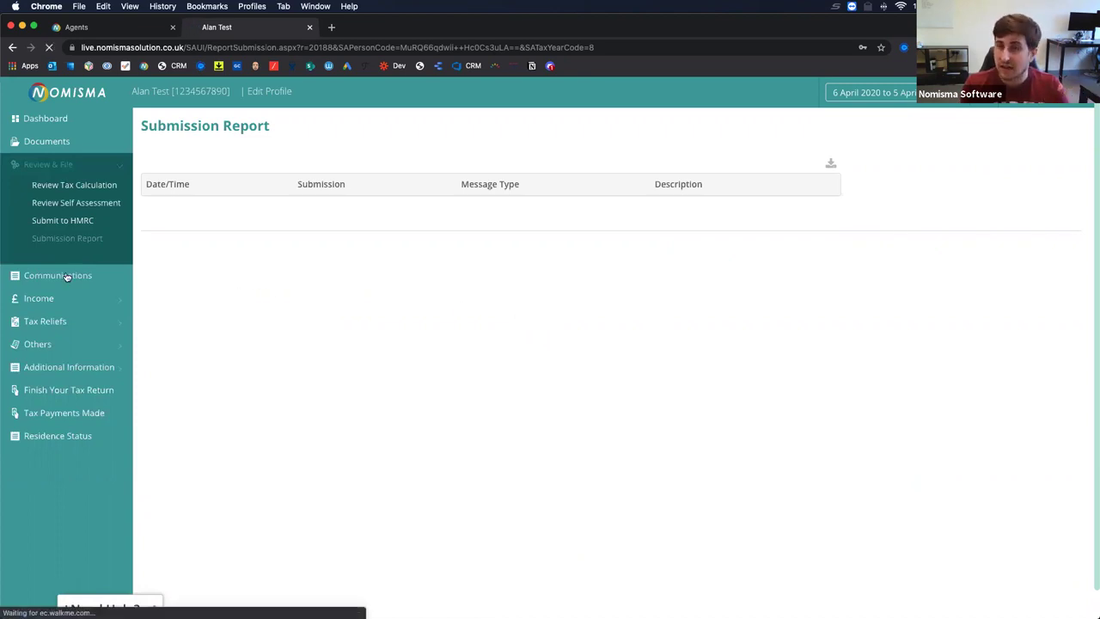
click(62, 277)
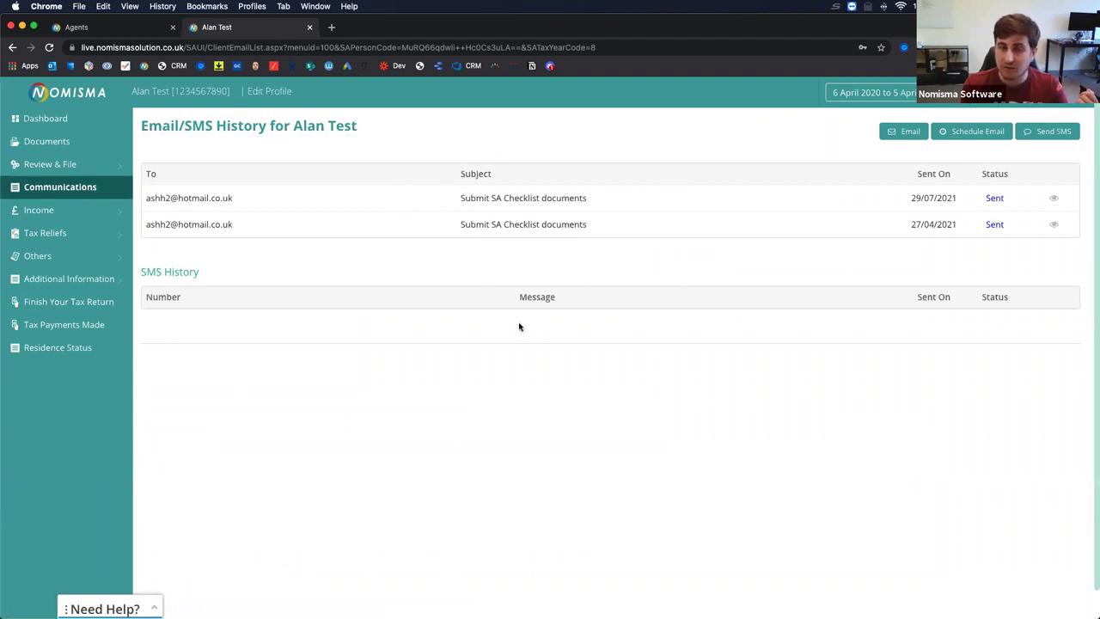
click(906, 132)
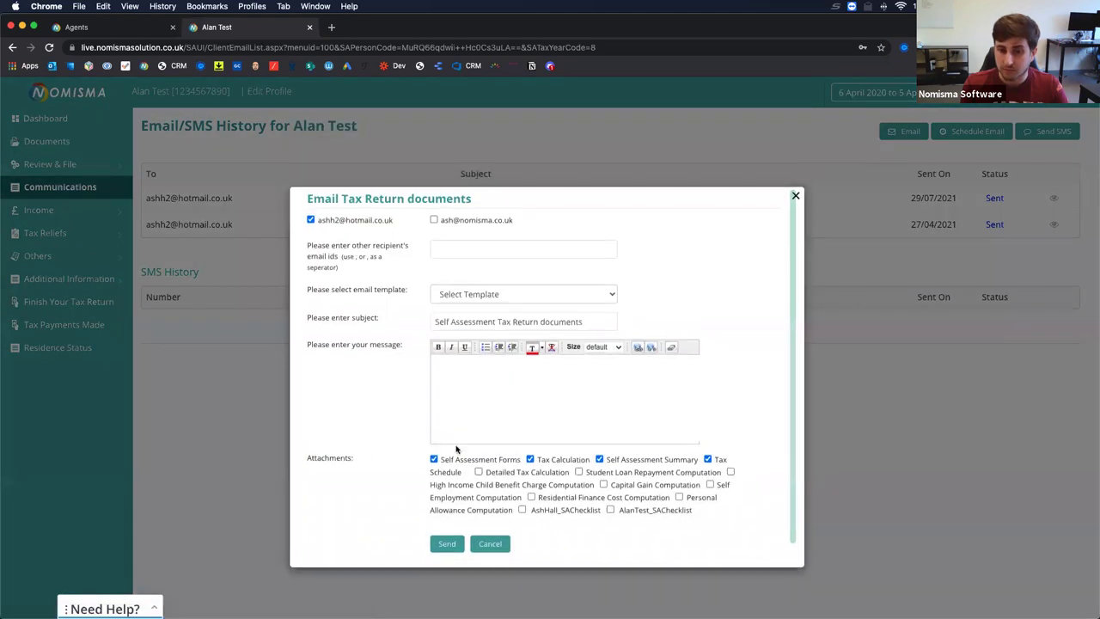
scroll(405, 430, down, 1)
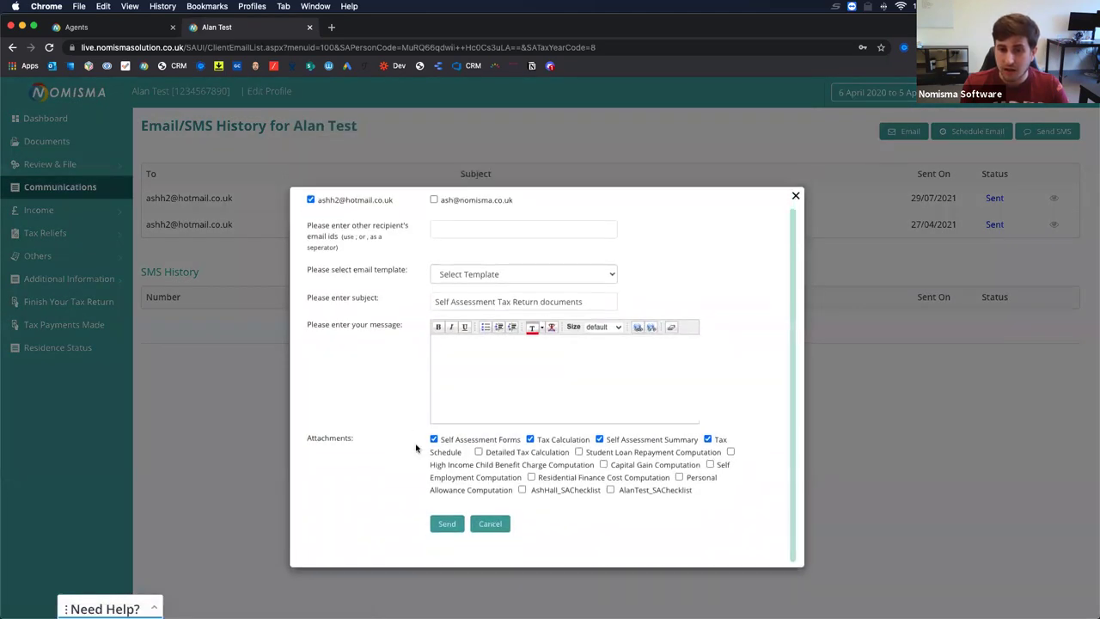
Attach the Detailed Tax Calculation, Student Loan and High Income Child Benefit Charge computations.
click(478, 452)
click(578, 451)
click(731, 452)
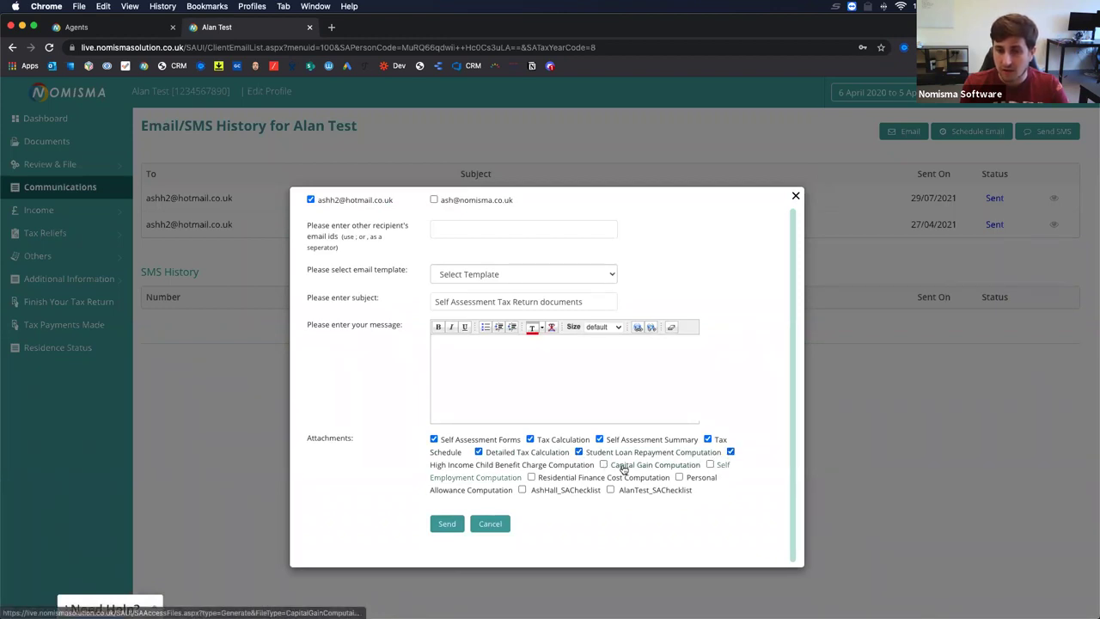
click(522, 490)
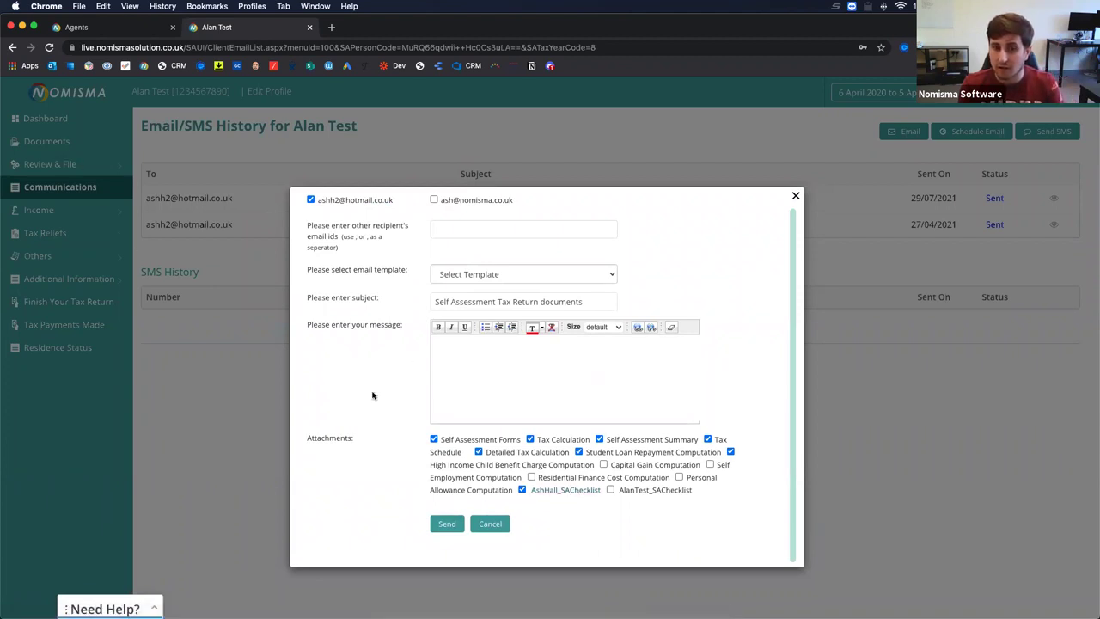
click(522, 490)
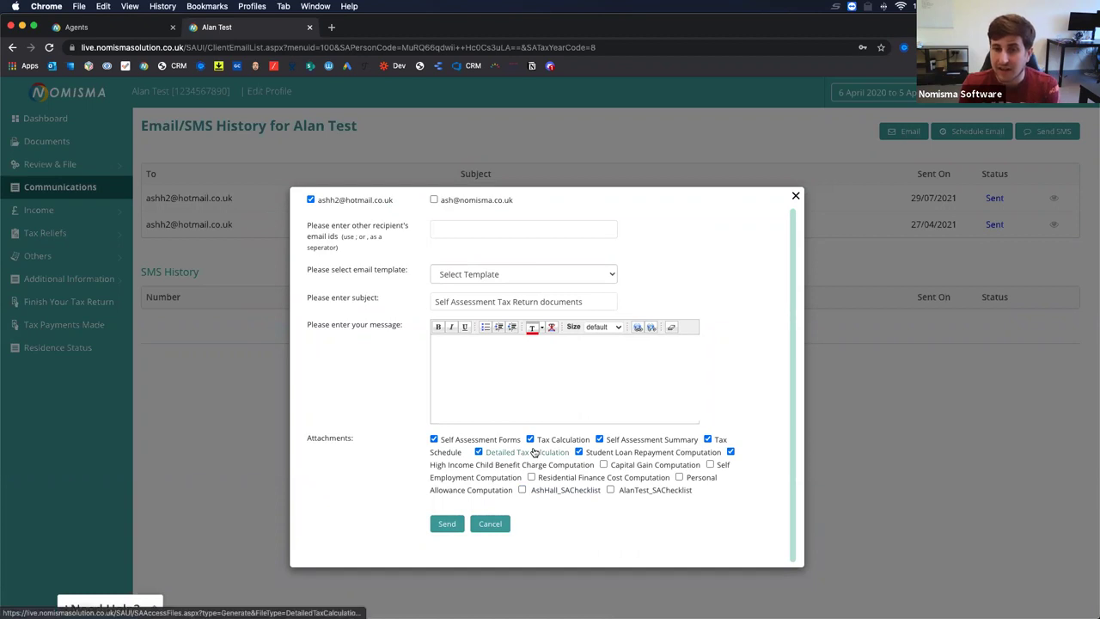
Preview the Detailed Tax Calculation, close the email unsent and go to the client list.
click(533, 451)
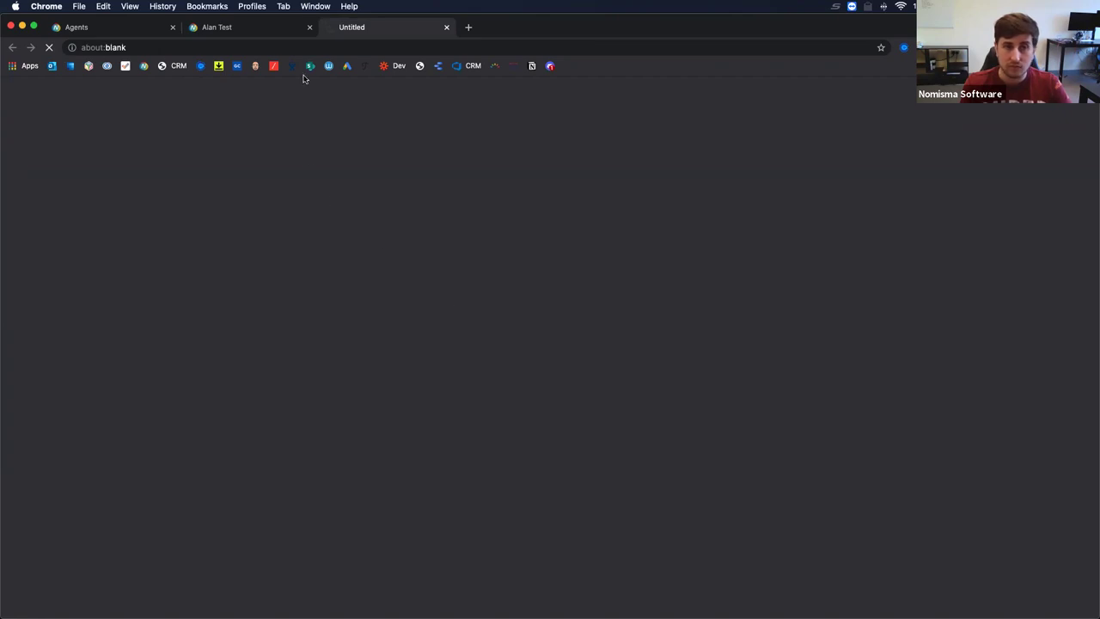
click(270, 33)
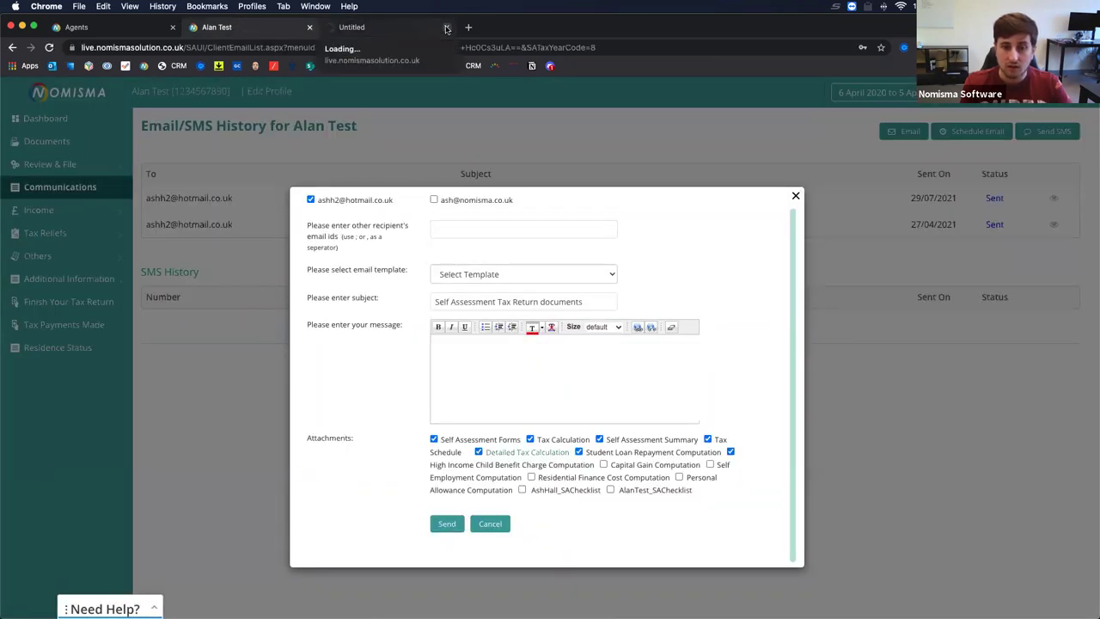
click(445, 29)
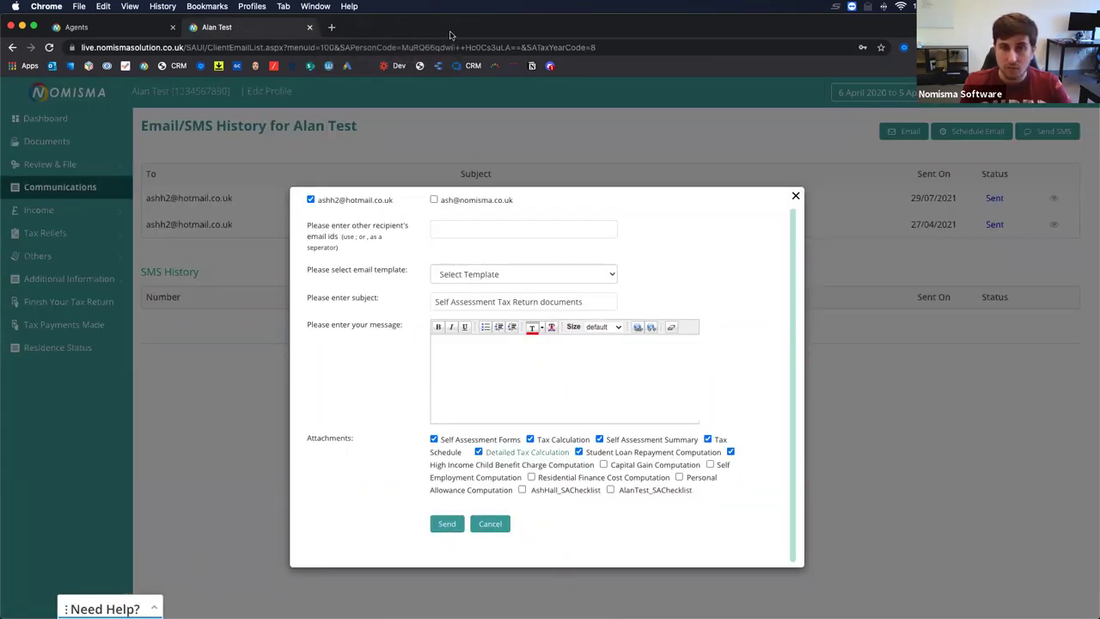
click(795, 196)
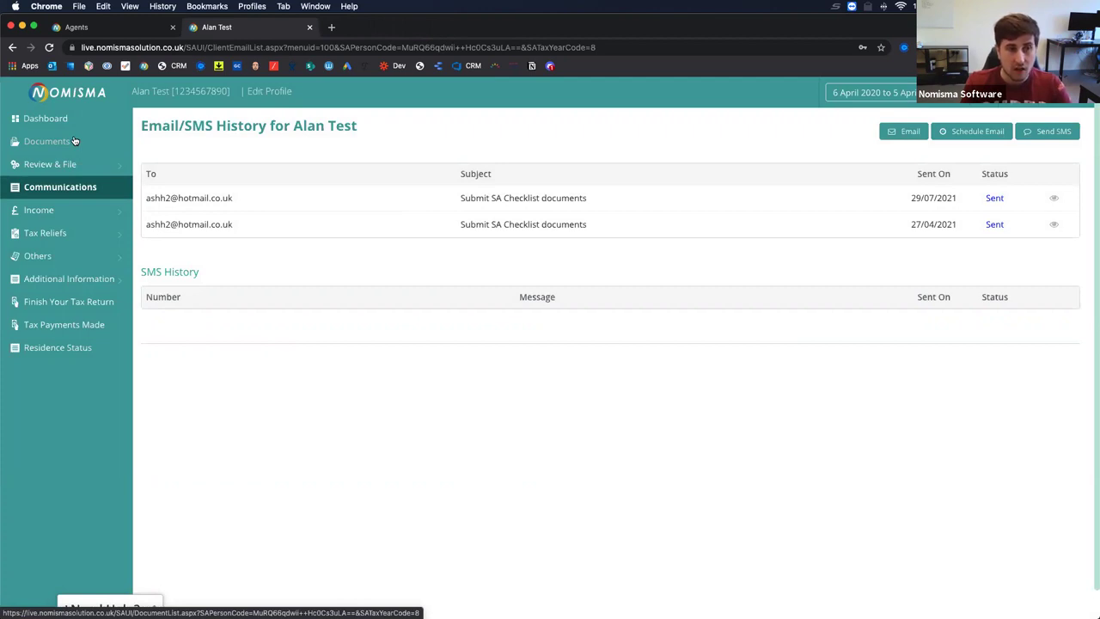
click(108, 31)
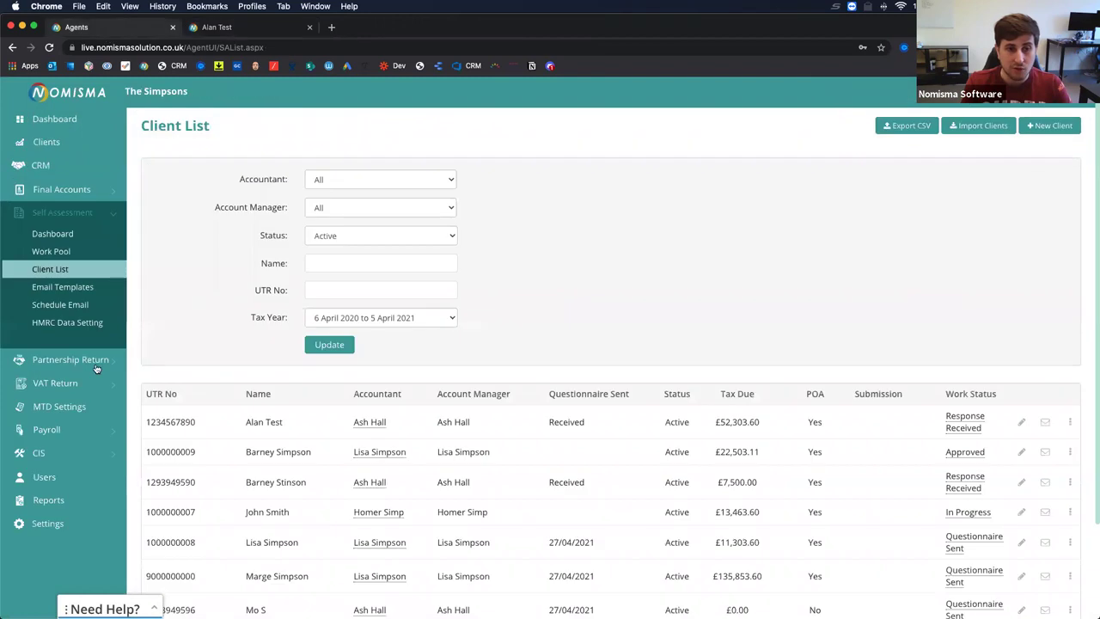
Open Self Assessment > Dashboard showing 8 clients to file for 2020–21, and close the client's tab.
click(54, 479)
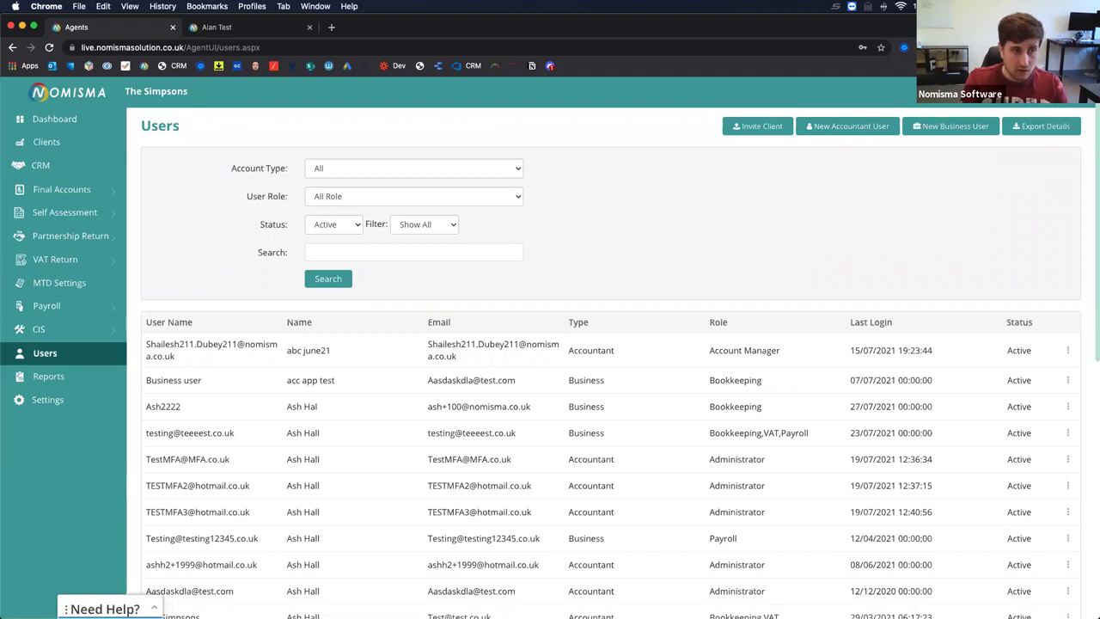
click(61, 212)
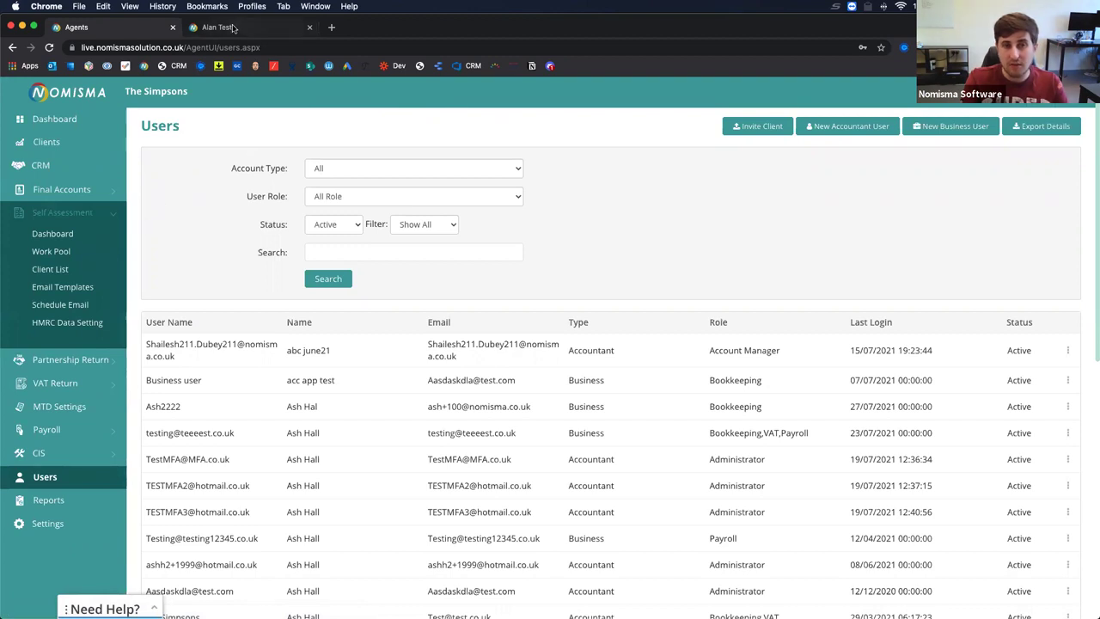
click(233, 27)
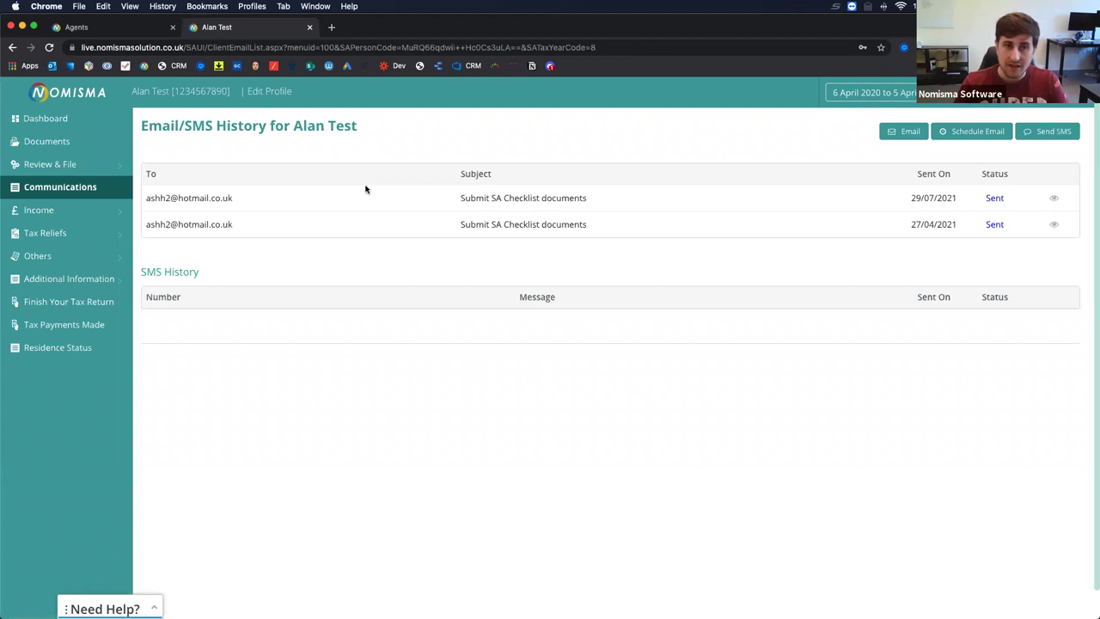
click(150, 29)
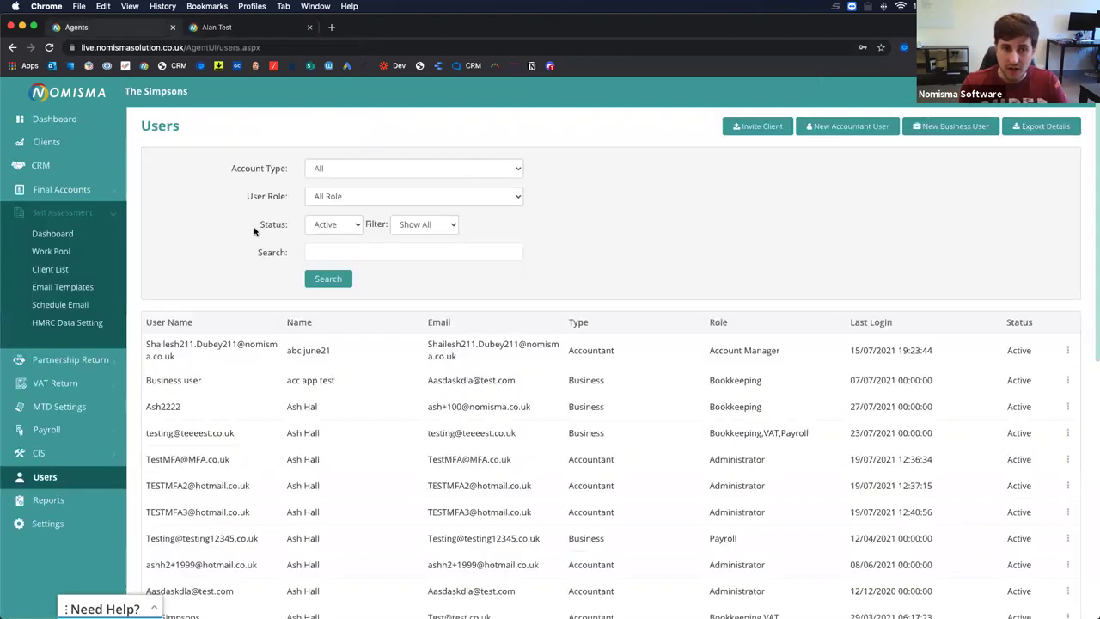
click(65, 236)
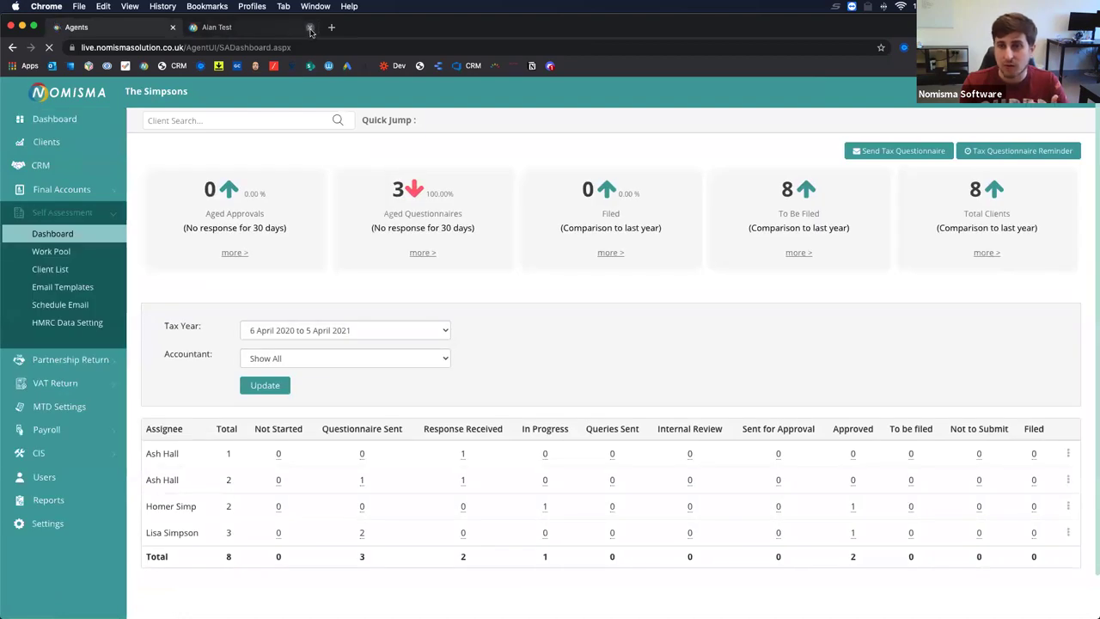
click(310, 29)
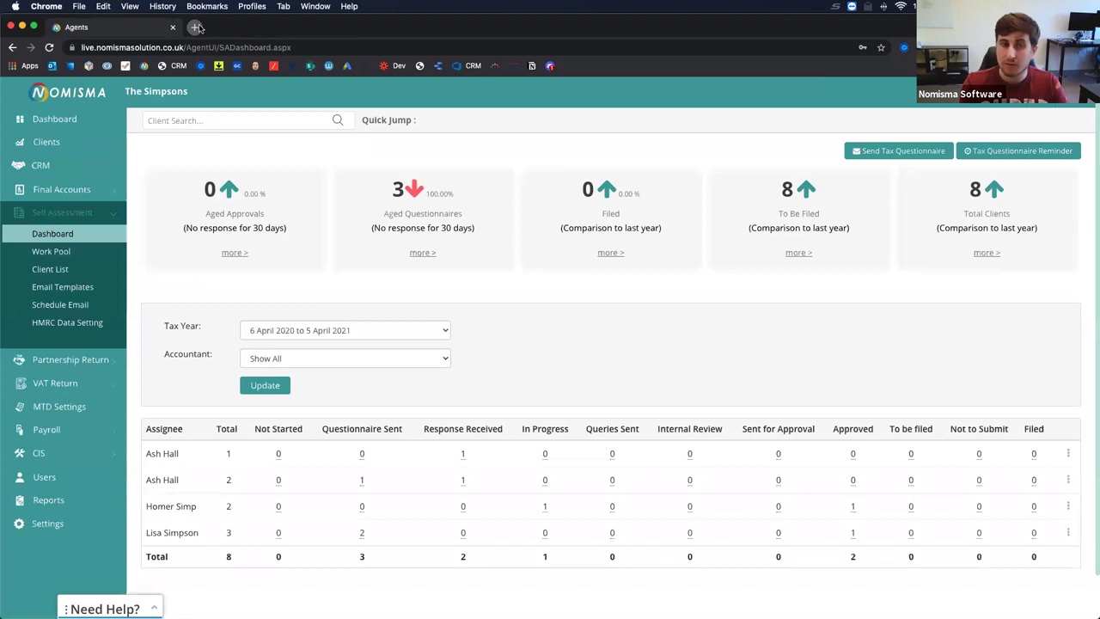
Search 'nomisma SA android' in a new Chrome tab.
click(197, 27)
text(nomisma self)
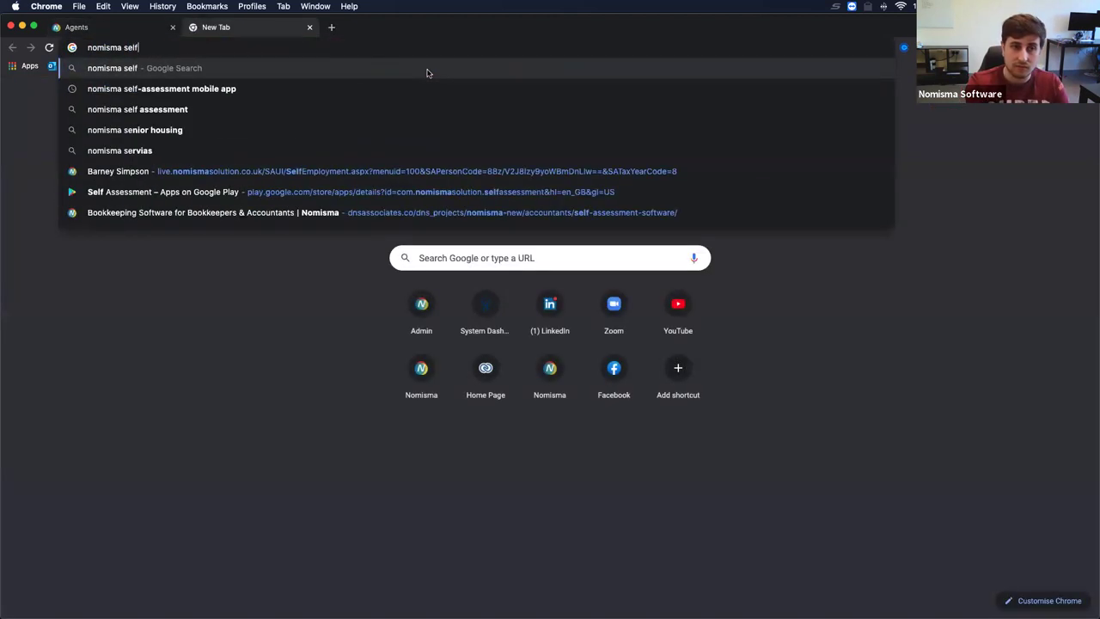
key(BackSpace)
key(BackSpace)
key(BackSpace)
key(BackSpace)
text(SA android)
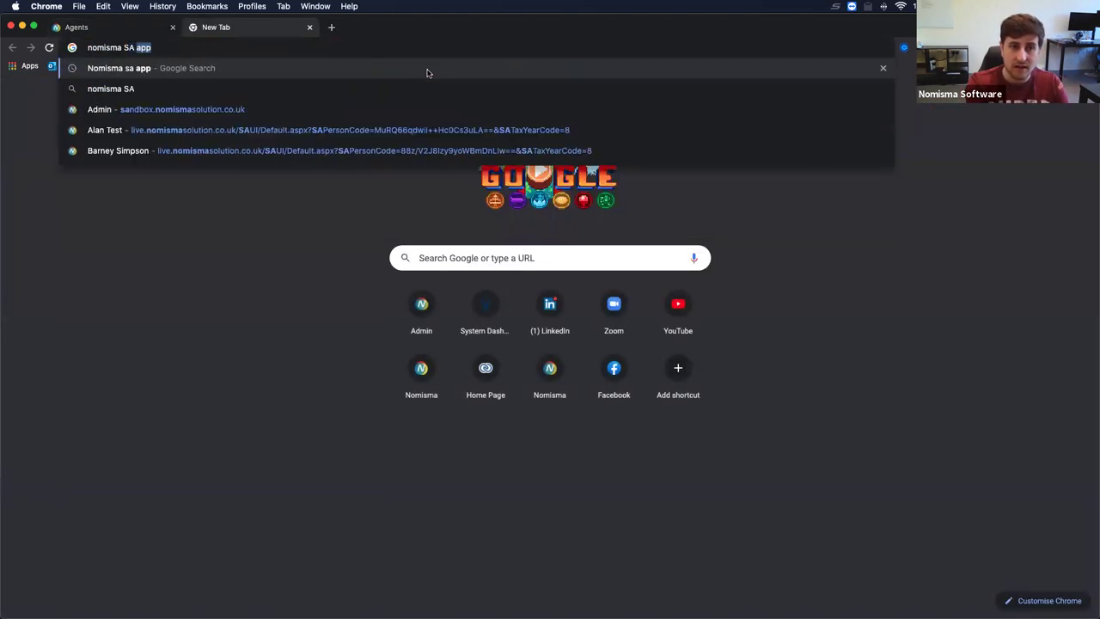
key(Return)
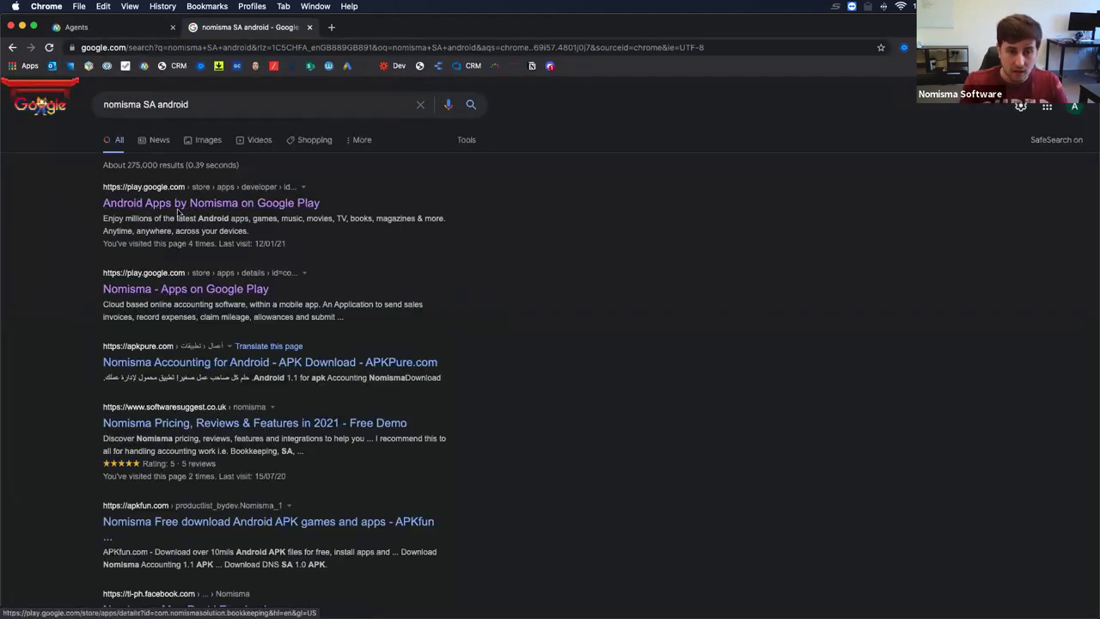
Open Nomisma's Google Play developer page and the Self Assessment app's details page.
click(179, 206)
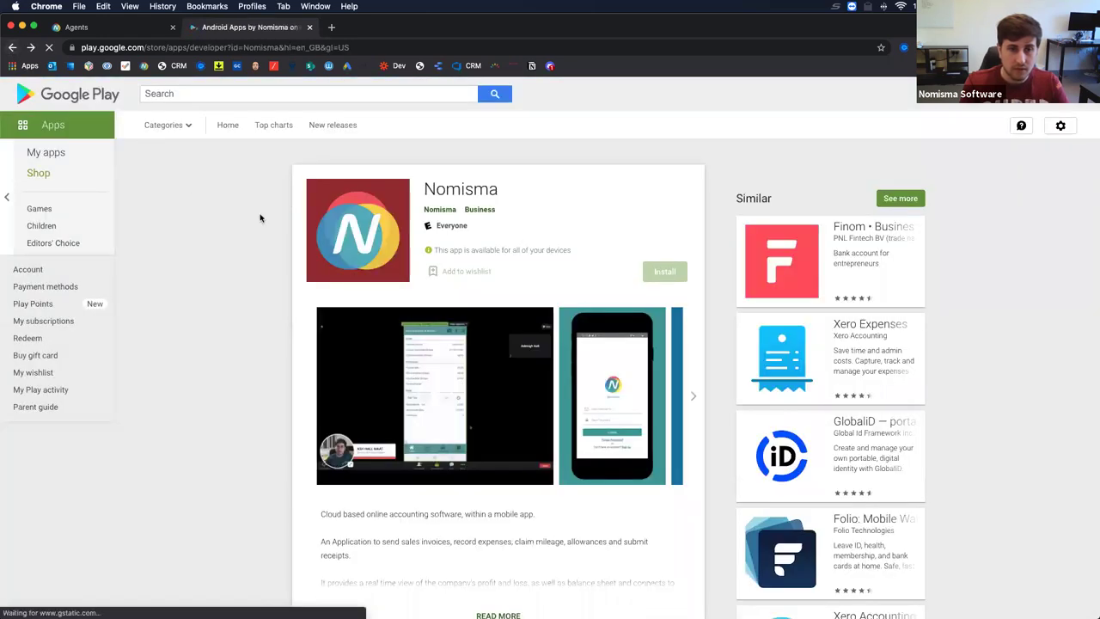
click(260, 218)
click(287, 246)
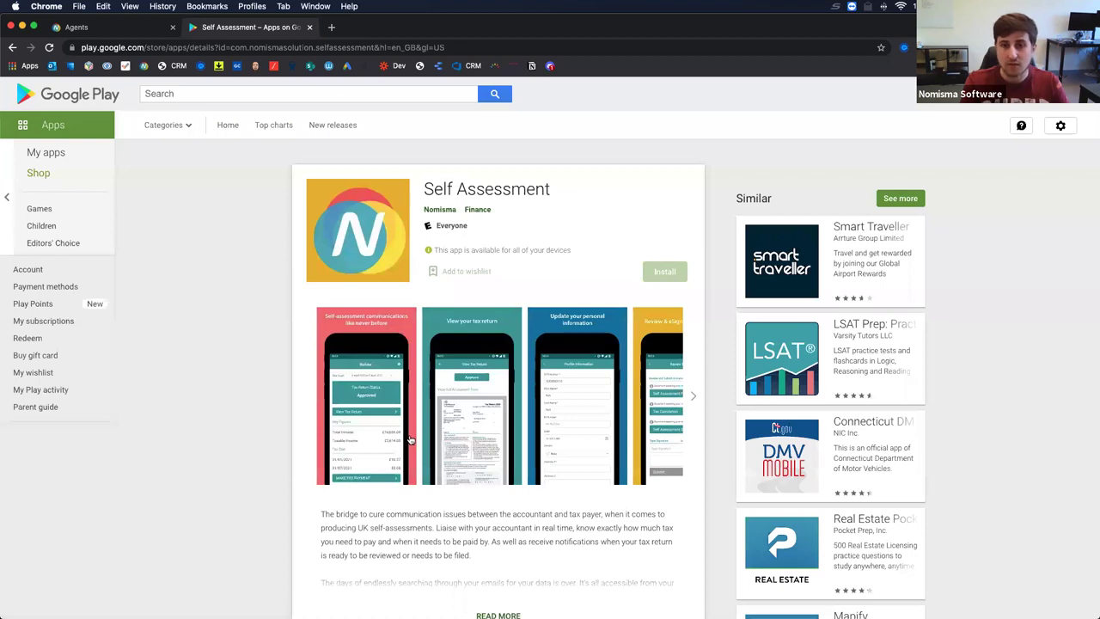
Enlarge the Self Assessment app screenshots, cycle through them, then return to the Nomisma dashboard.
click(384, 429)
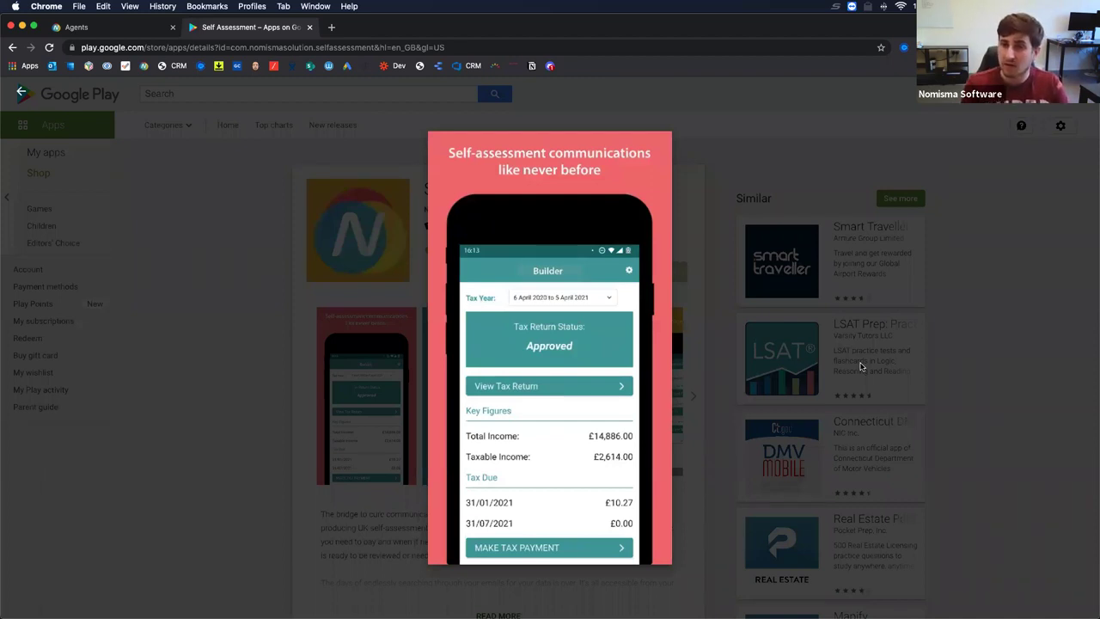
click(151, 29)
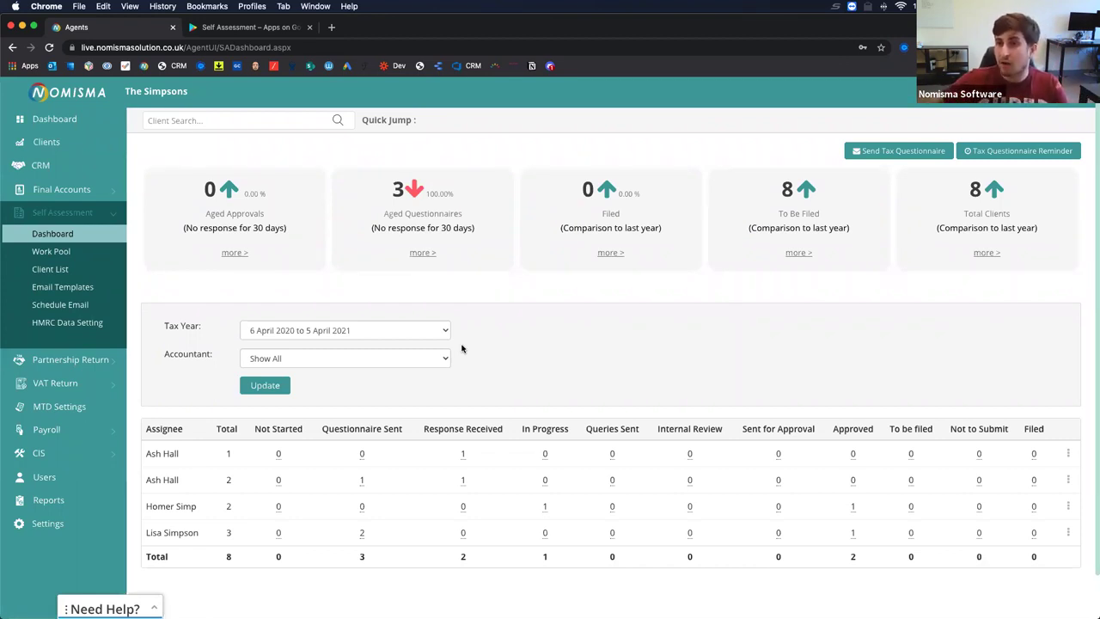
click(254, 27)
click(605, 330)
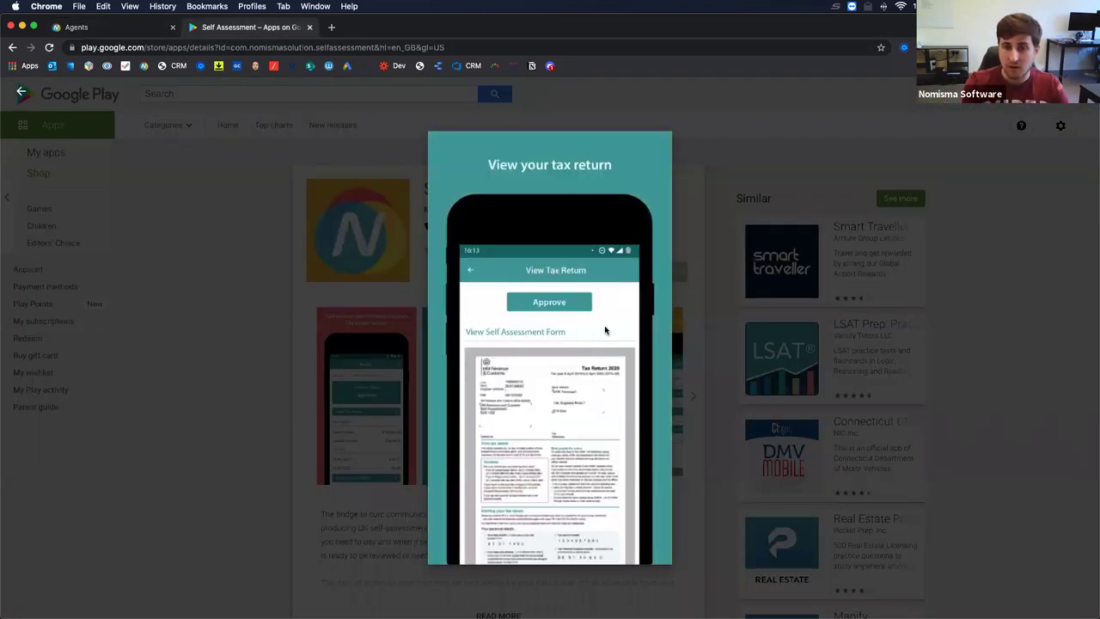
click(605, 330)
click(605, 329)
click(604, 328)
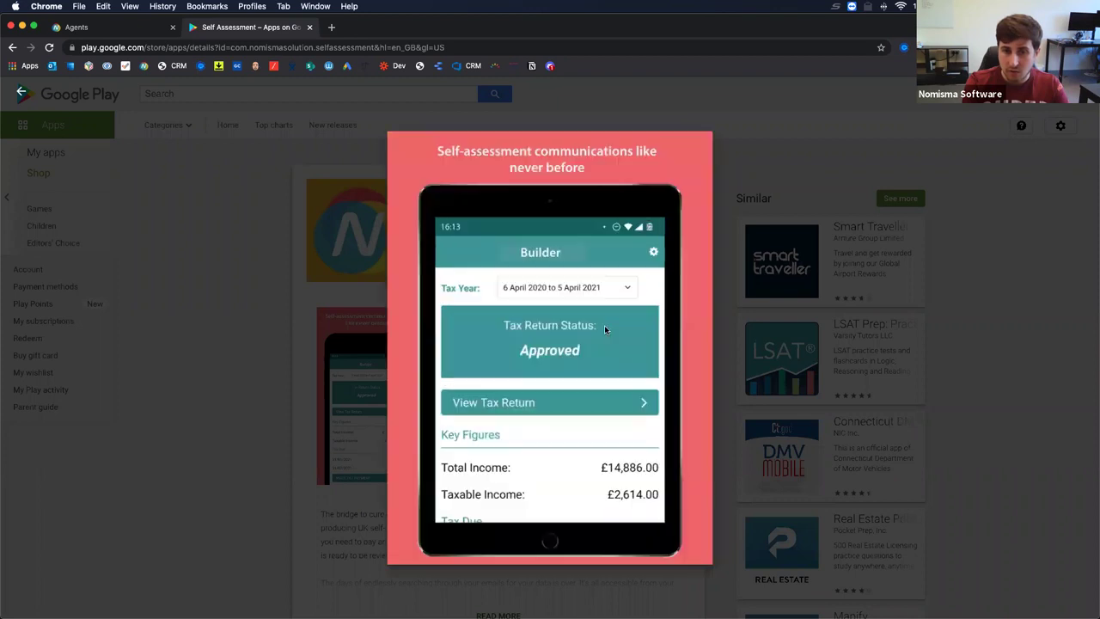
click(604, 328)
click(604, 329)
click(604, 329)
click(604, 329)
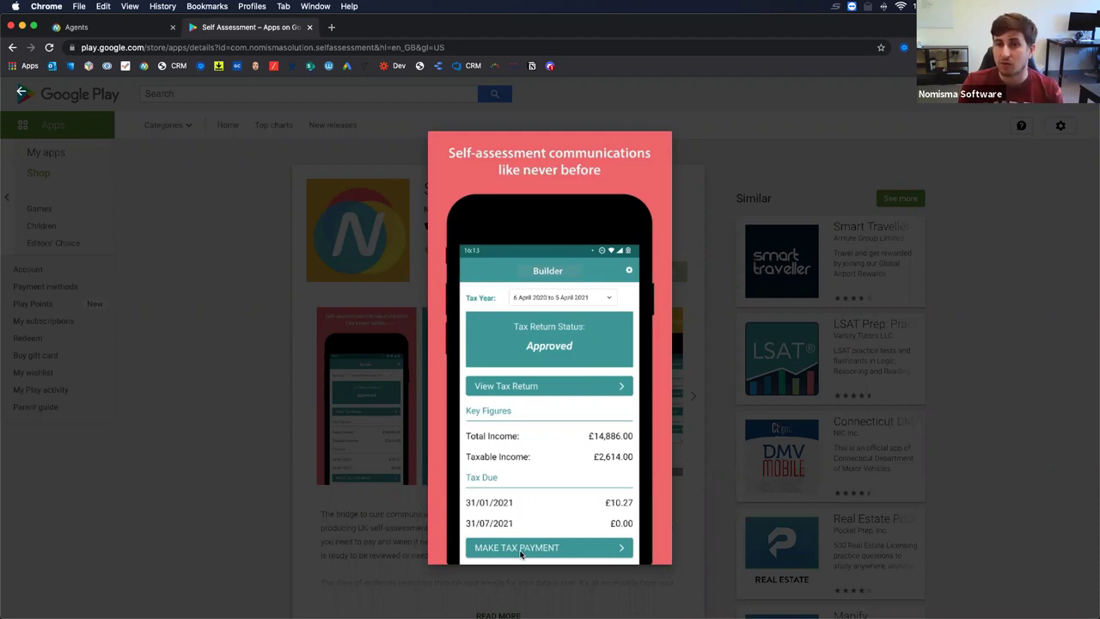
click(141, 30)
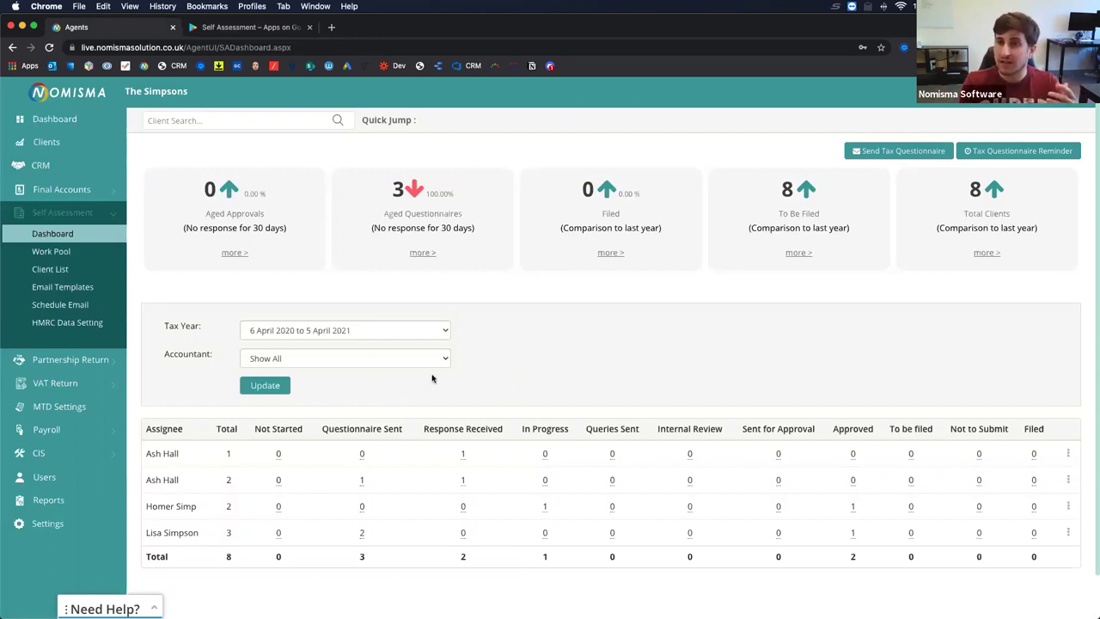
On the Users page, open the ⋮ actions menu for the bookkeeping business user.
click(57, 477)
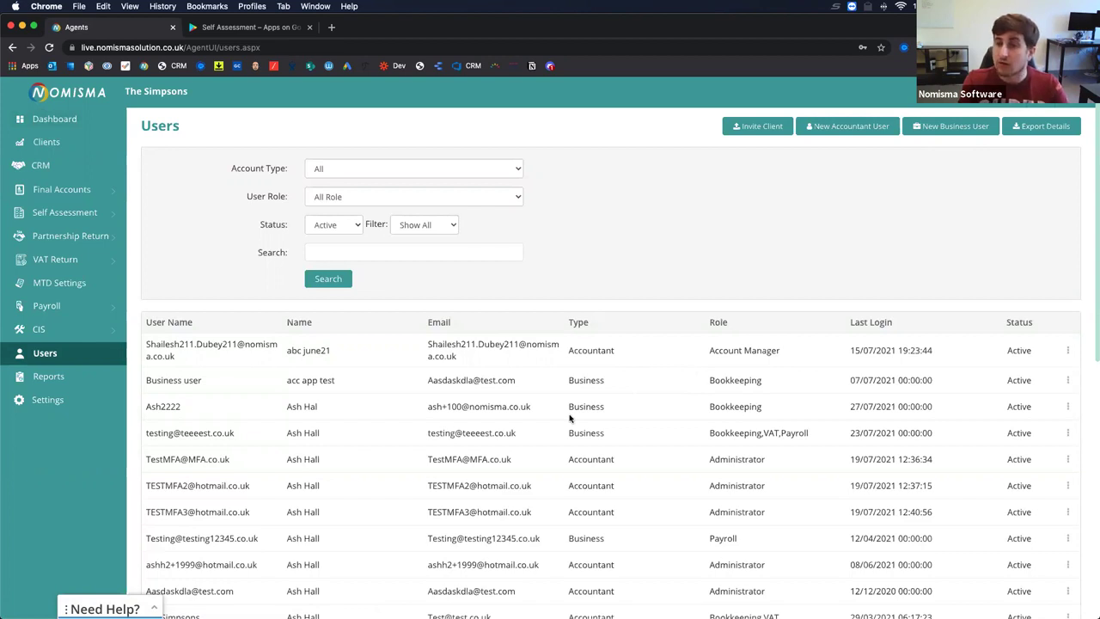
drag(150, 404, 1050, 412)
click(1066, 409)
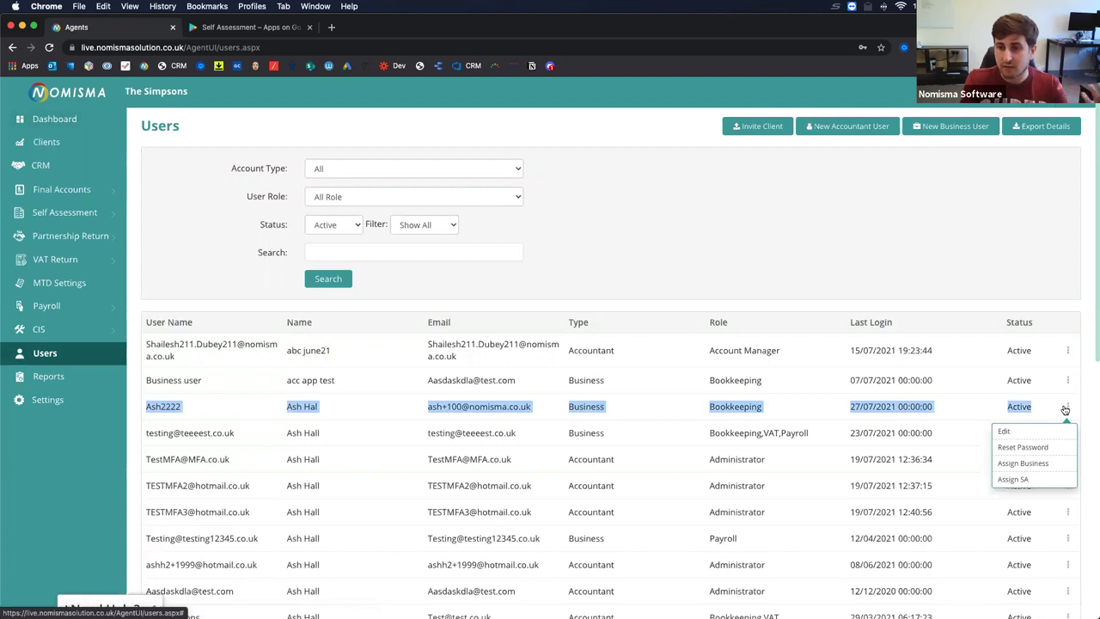
Use Assign SA to find the test client by name, assign and confirm, then return to Users.
click(1016, 479)
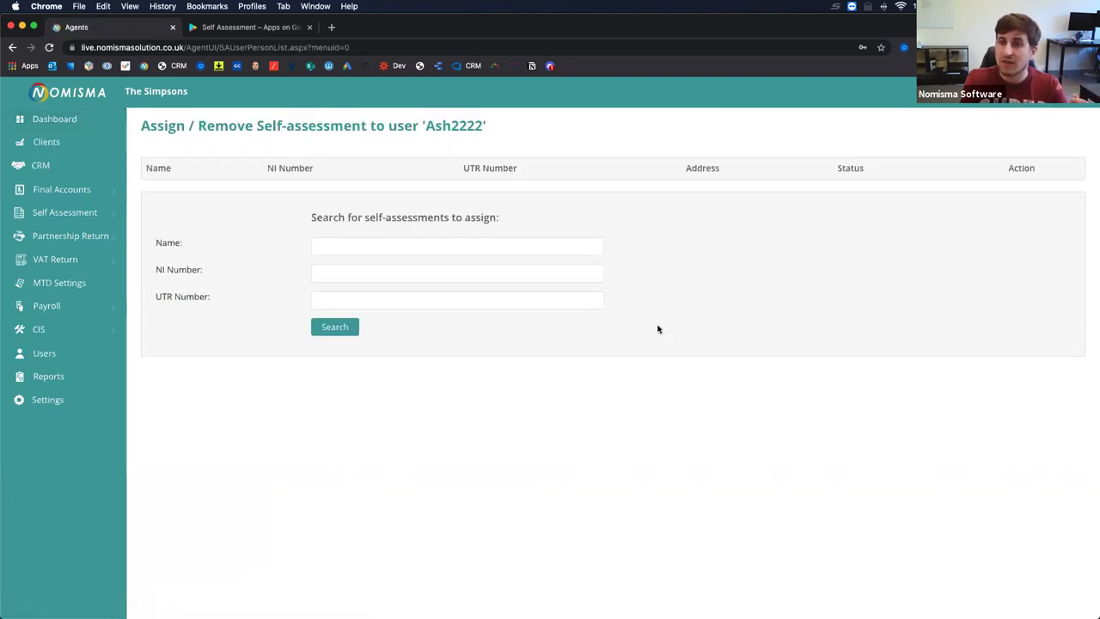
click(477, 246)
text(Homer)
click(342, 325)
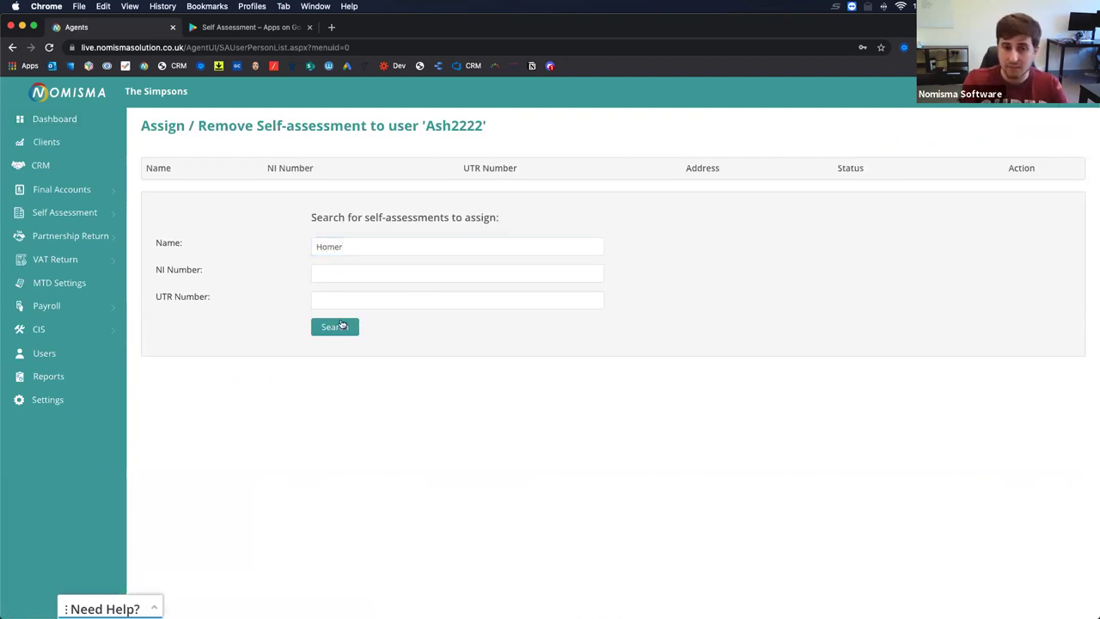
double_click(386, 246)
key(BackSpace)
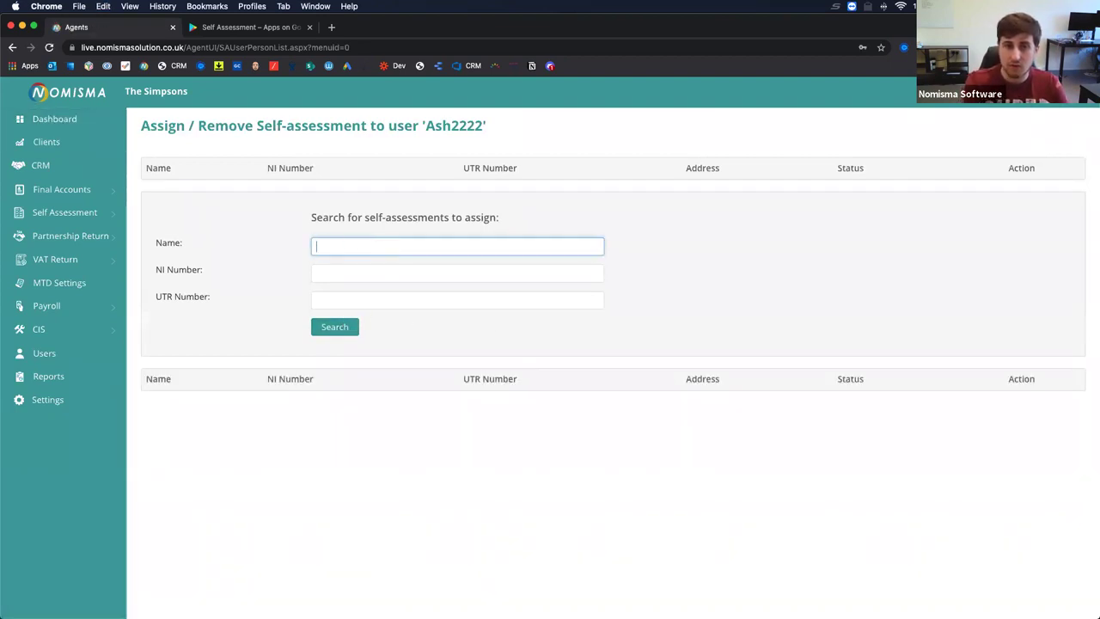
text(Alan)
click(316, 325)
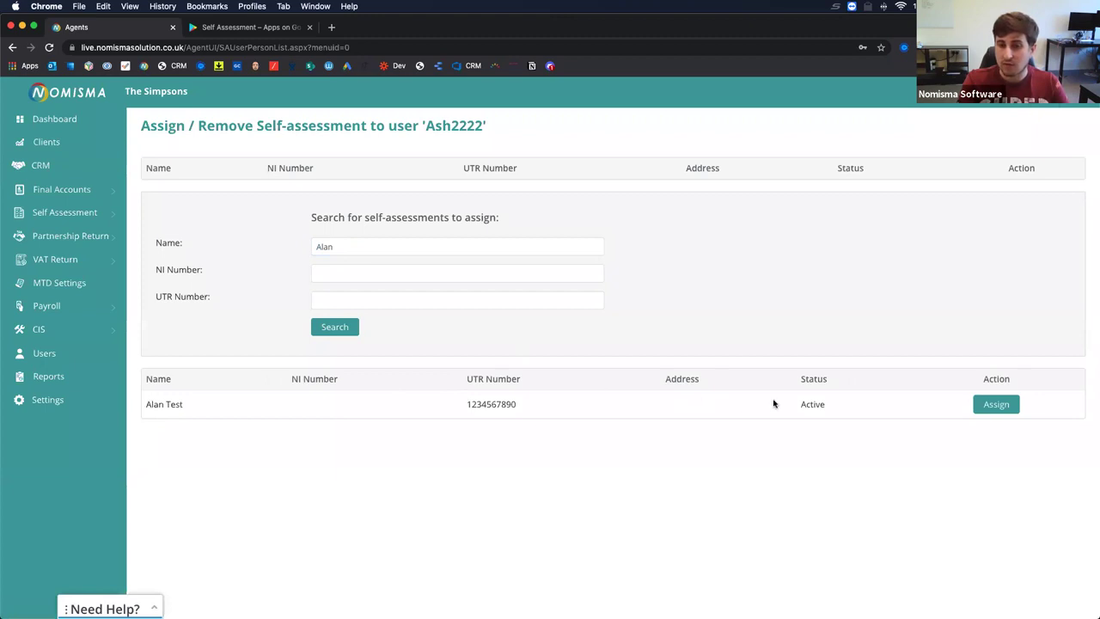
click(995, 404)
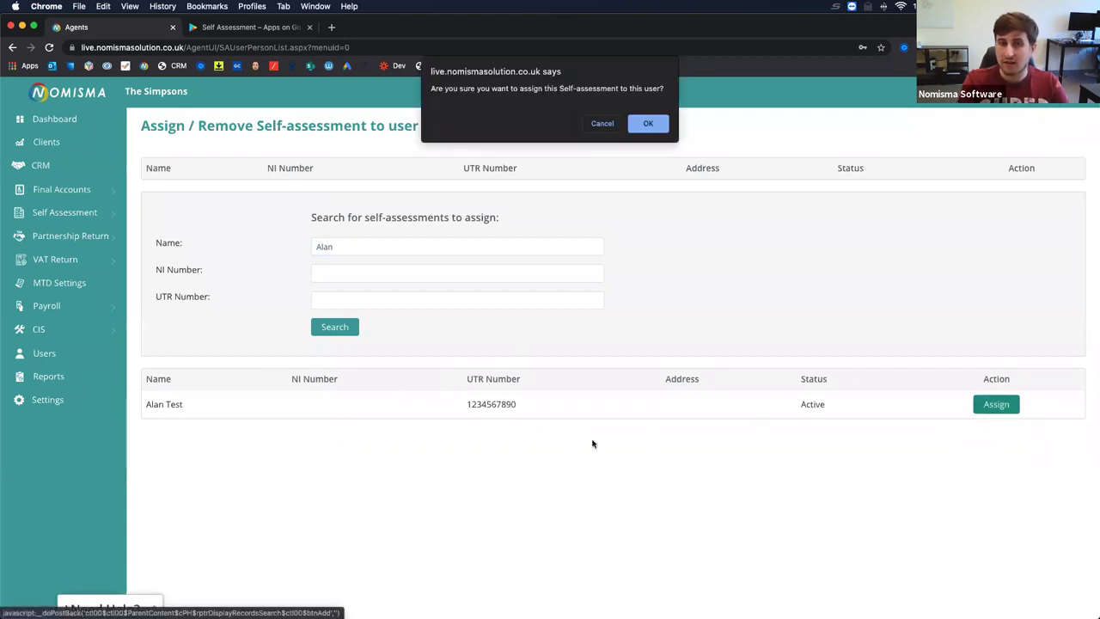
click(648, 124)
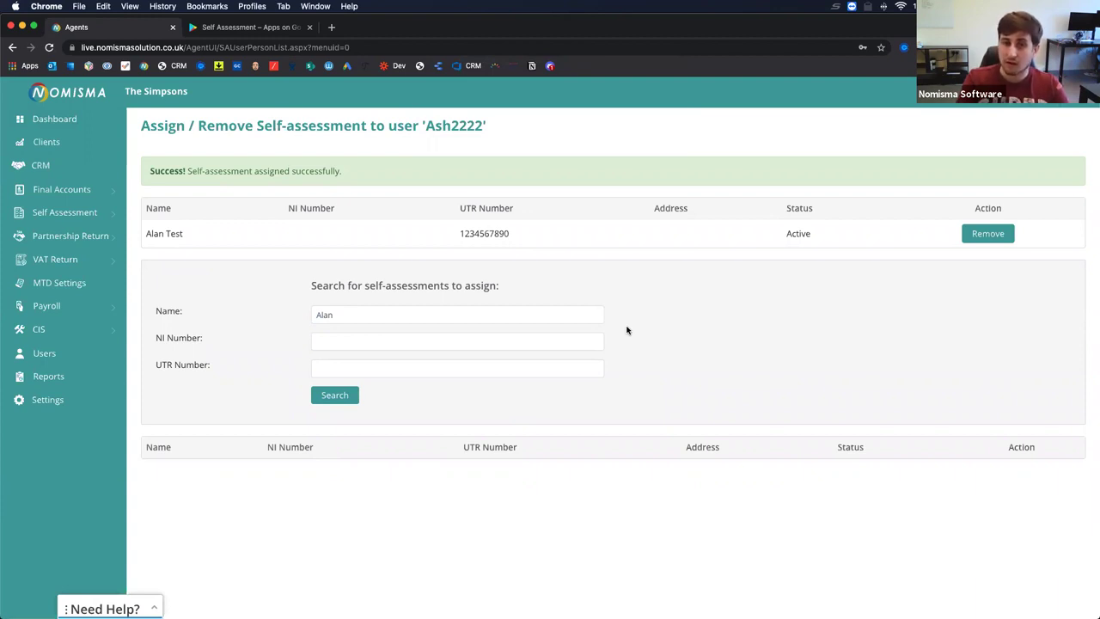
click(47, 352)
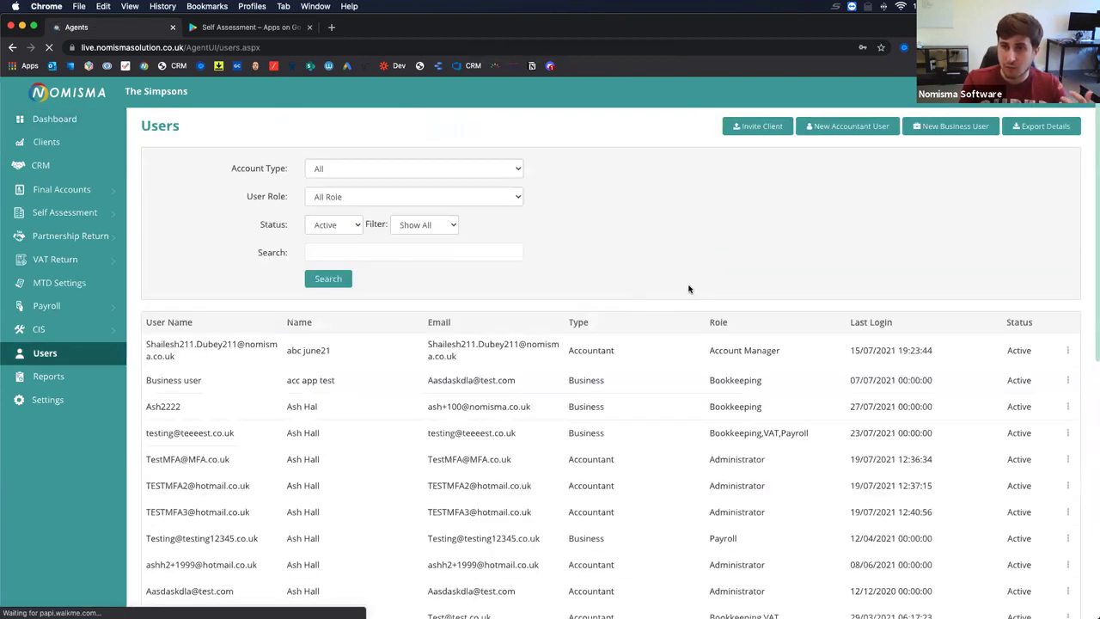